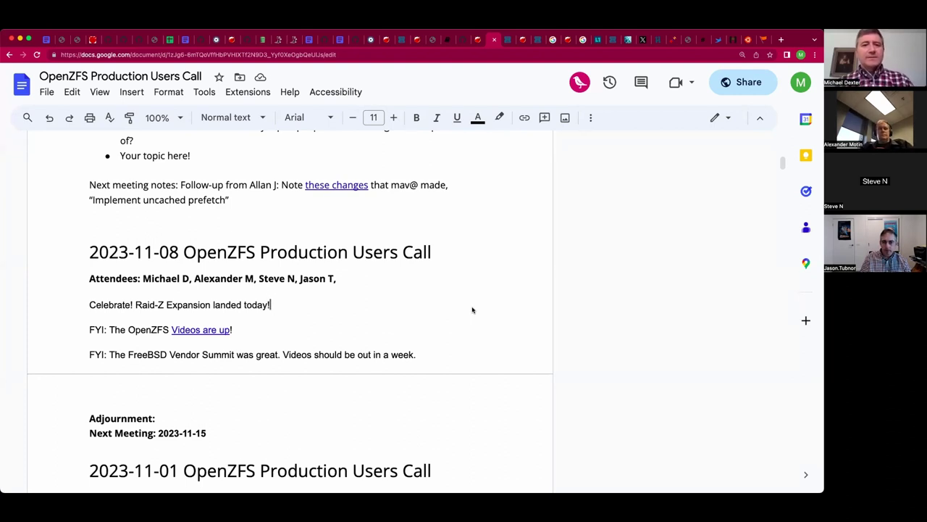
Insert 'Developer Summit' before the 'Videos are up!' link in the first FYI line.
{"action": "double_click", "coordinate": [385, 278]}
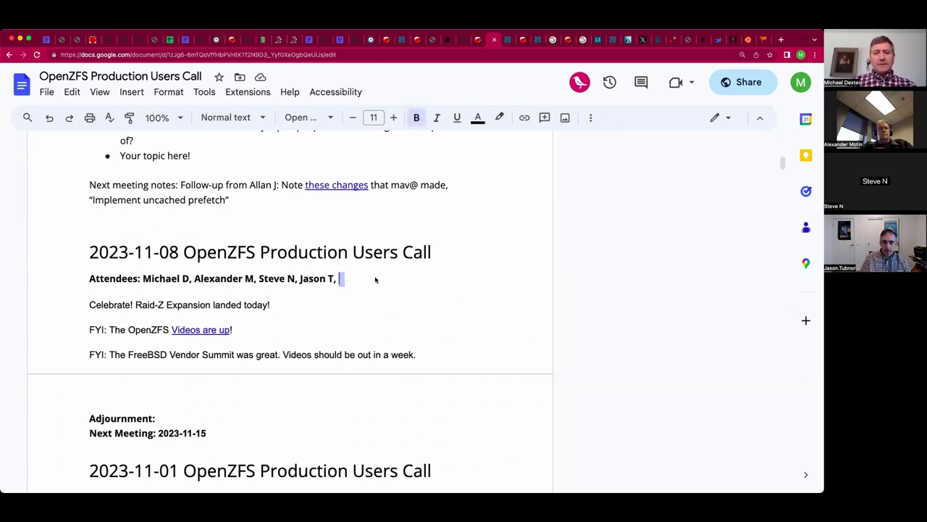
{"action": "left_click", "coordinate": [376, 278]}
{"action": "left_click", "coordinate": [327, 305]}
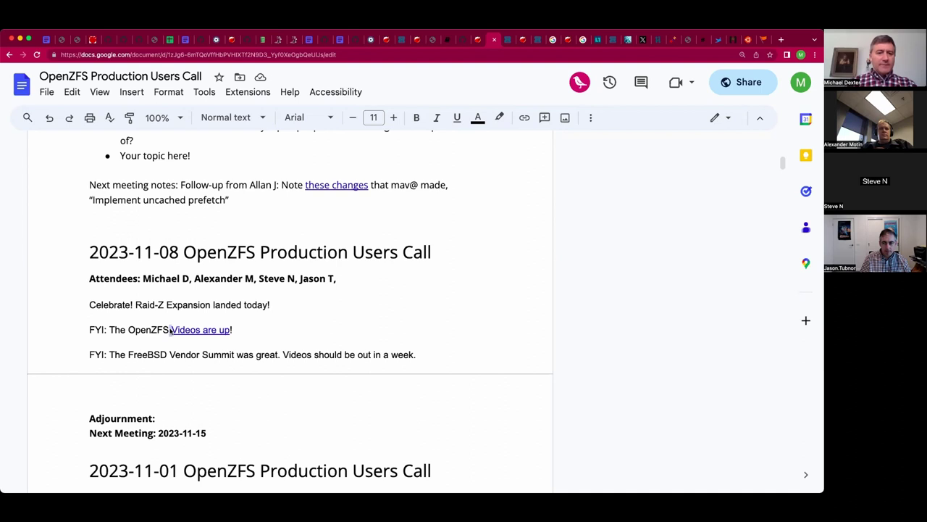
{"action": "left_click", "coordinate": [170, 330]}
{"action": "type", "text": "De"}
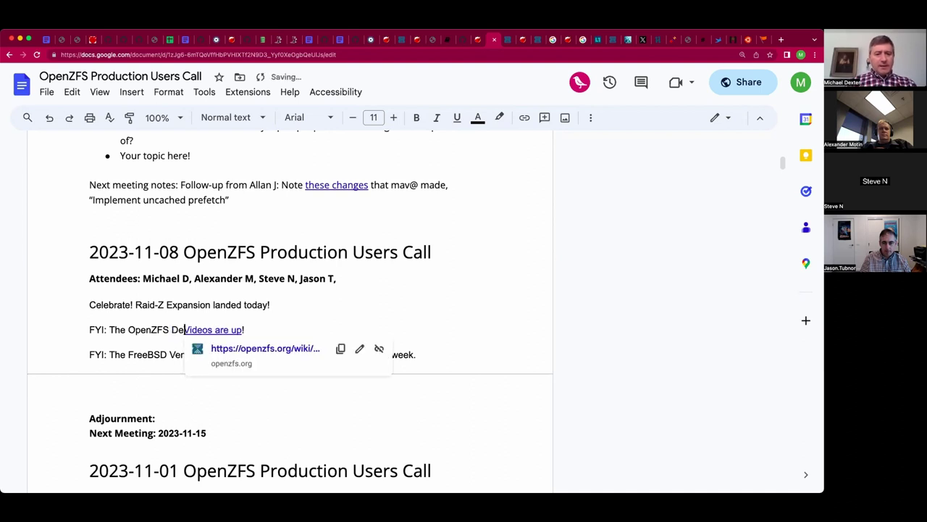
{"action": "type", "text": "veoloer"}
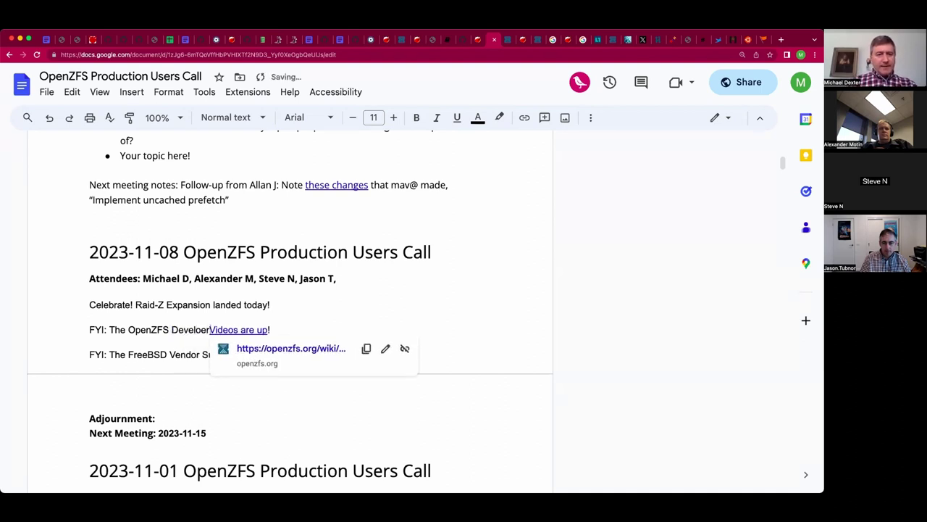
{"action": "key", "text": "BackSpace"}
{"action": "key", "text": "BackSpace"}
{"action": "key", "text": "BackSpace"}
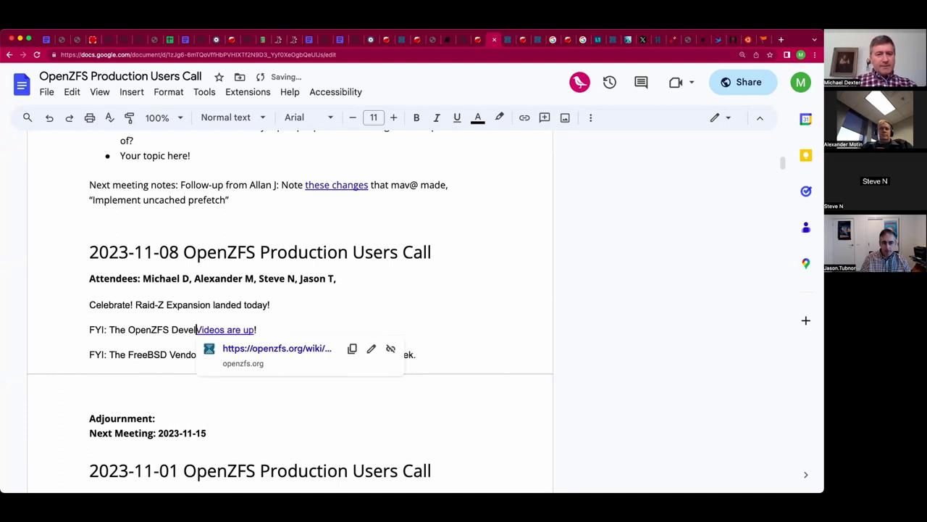
{"action": "type", "text": "oper"}
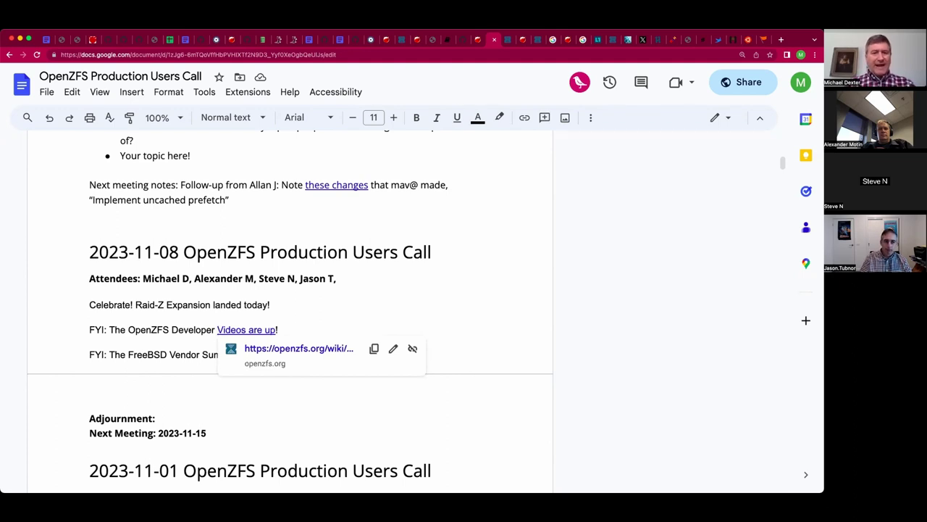
{"action": "type", "text": "Summ"}
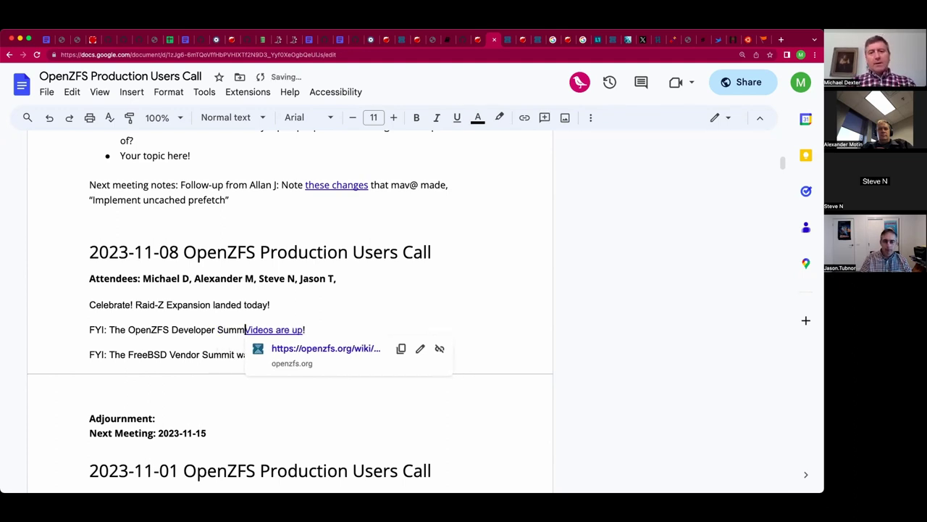
{"action": "type", "text": "it"}
{"action": "left_click", "coordinate": [89, 378]}
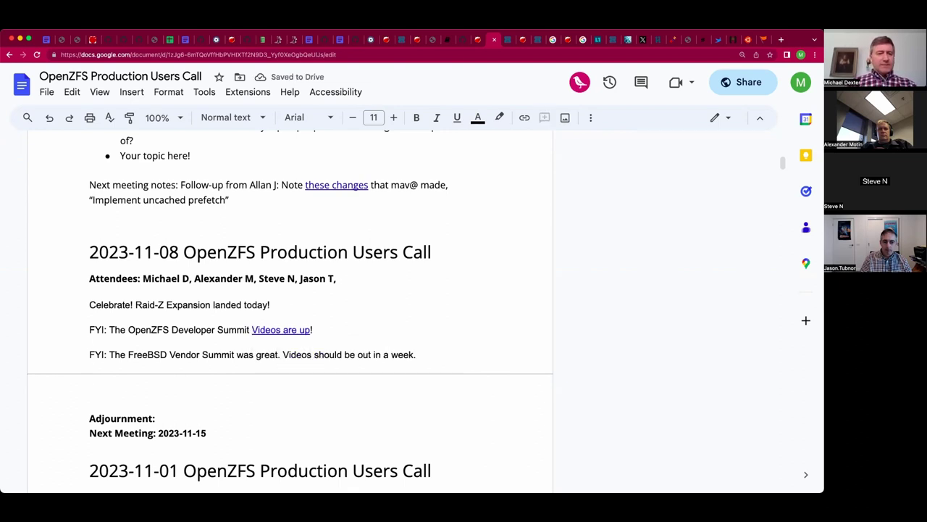
Add an indented speaker-labelled note line under the Raid-Z Expansion announcement.
{"action": "key", "text": "Up"}
{"action": "key", "text": "Up"}
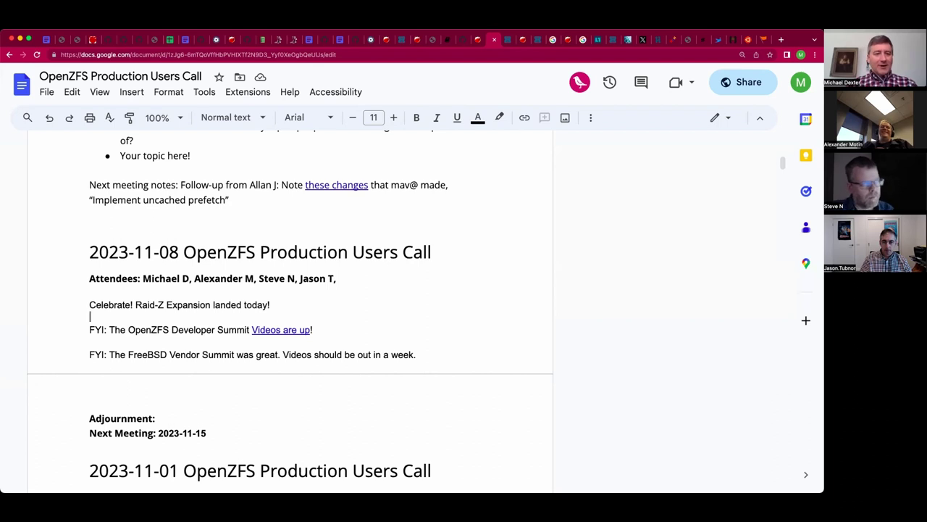
{"action": "key", "text": "Tab"}
{"action": "type", "text": "Alexander:"}
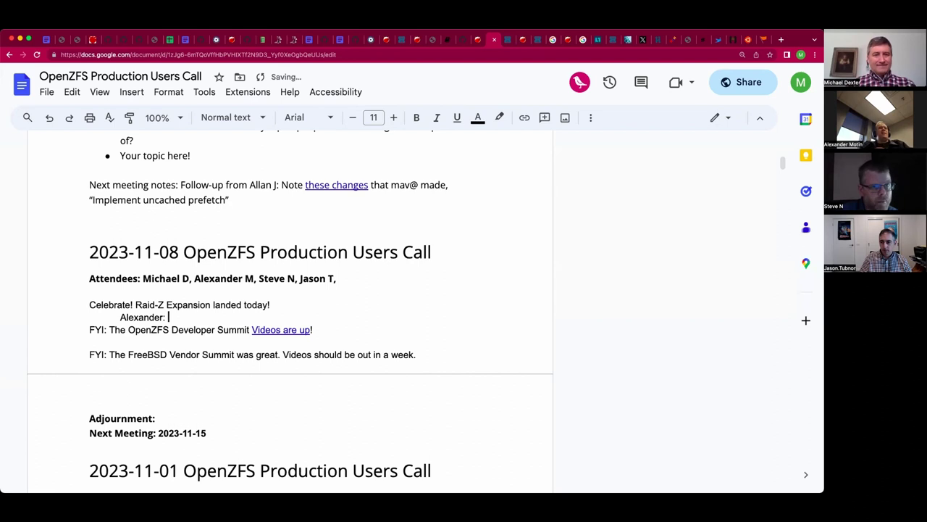
{"action": "key", "text": "Return"}
{"action": "key", "text": "Left"}
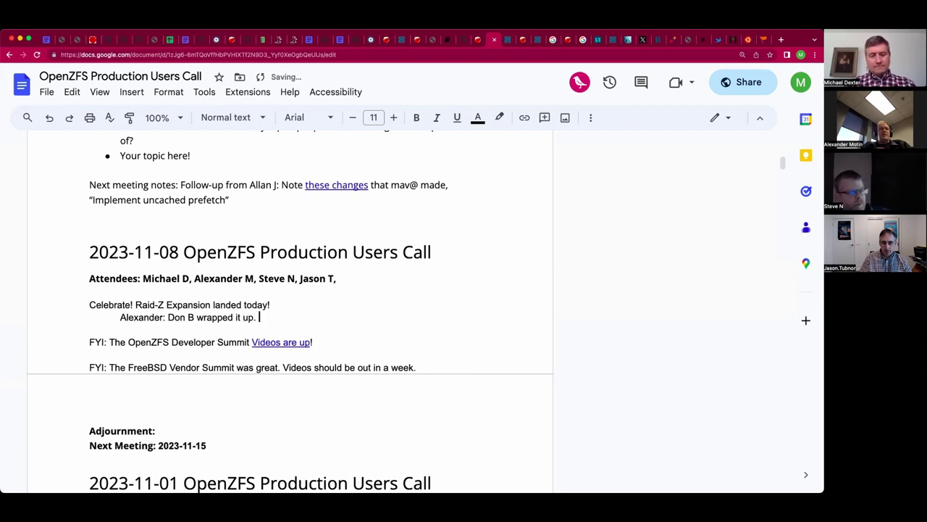
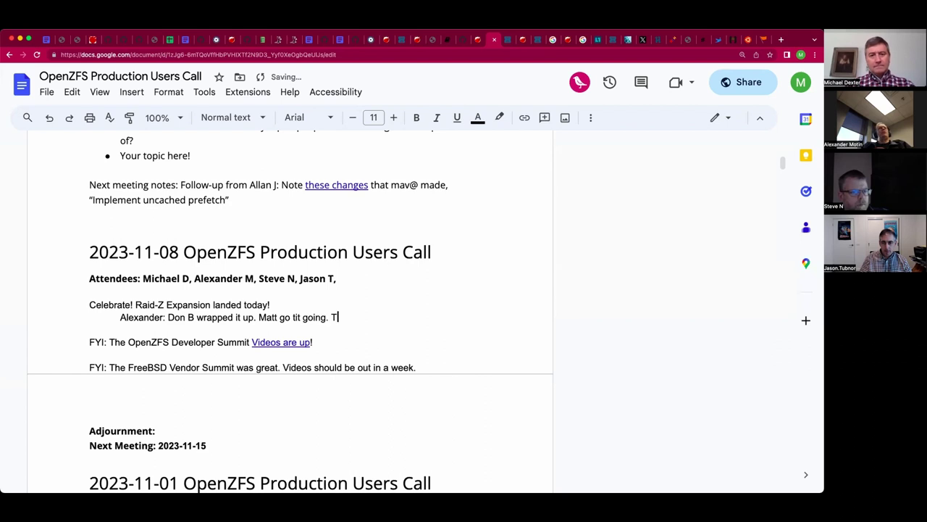
Note who wrapped up Raid-Z Expansion, thank iXsystems and FreeBSD Foundation, and say it should land in OpenZFS 2.3.
{"action": "key", "text": "BackSpace"}
{"action": "key", "text": "BackSpace"}
{"action": "key", "text": "BackSpace"}
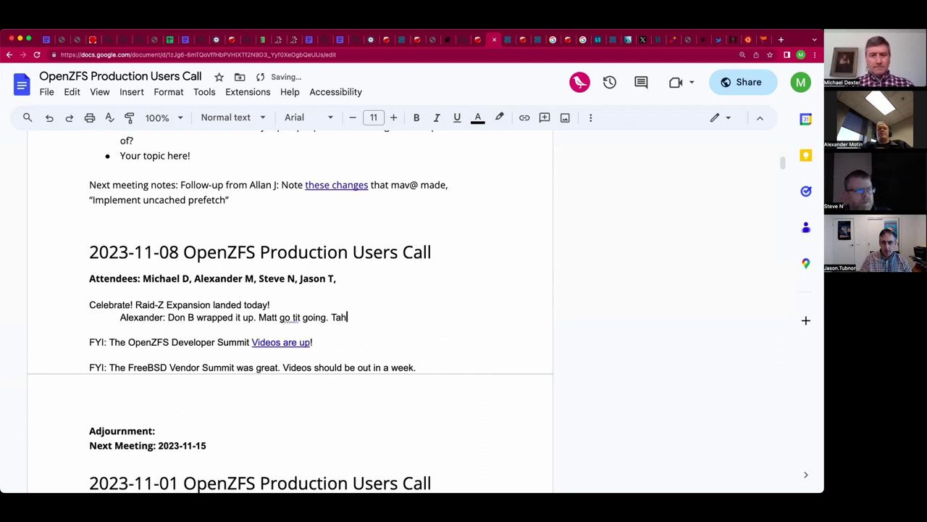
{"action": "key", "text": "BackSpace"}
{"action": "key", "text": "BackSpace"}
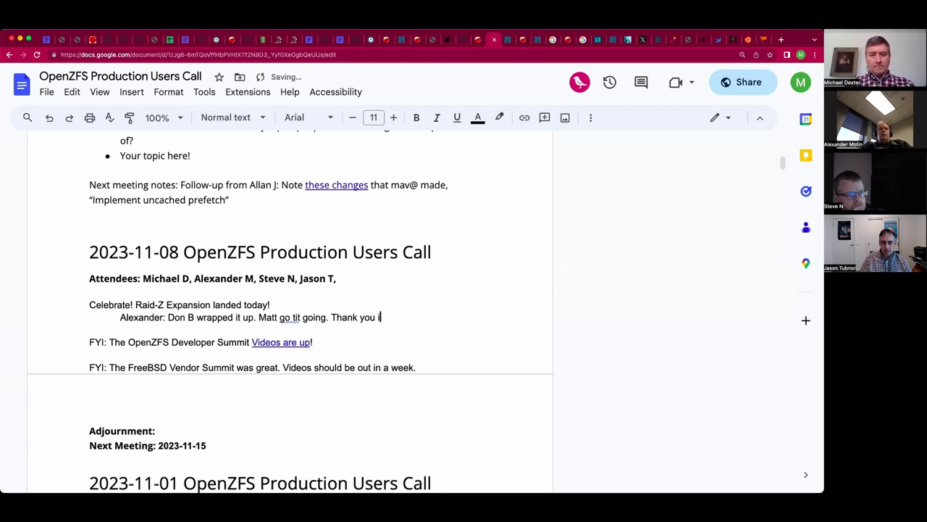
{"action": "key", "text": "BackSpace"}
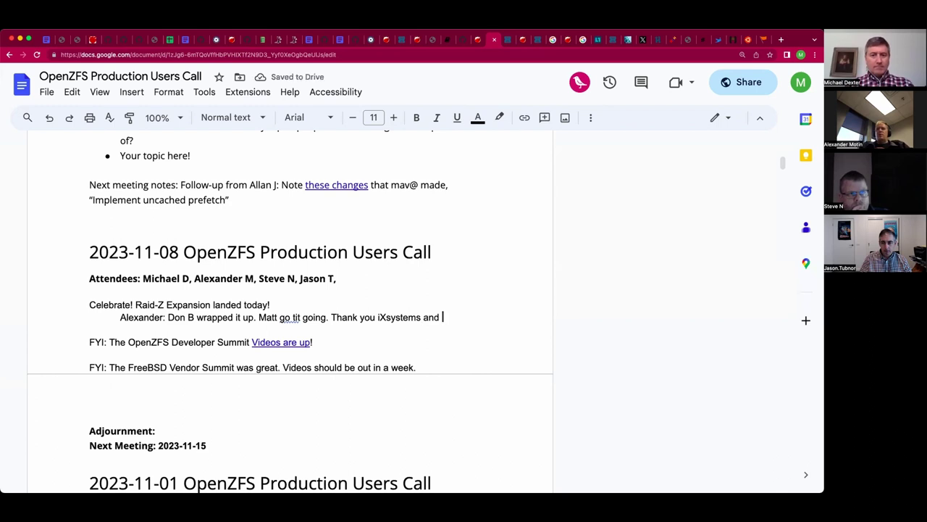
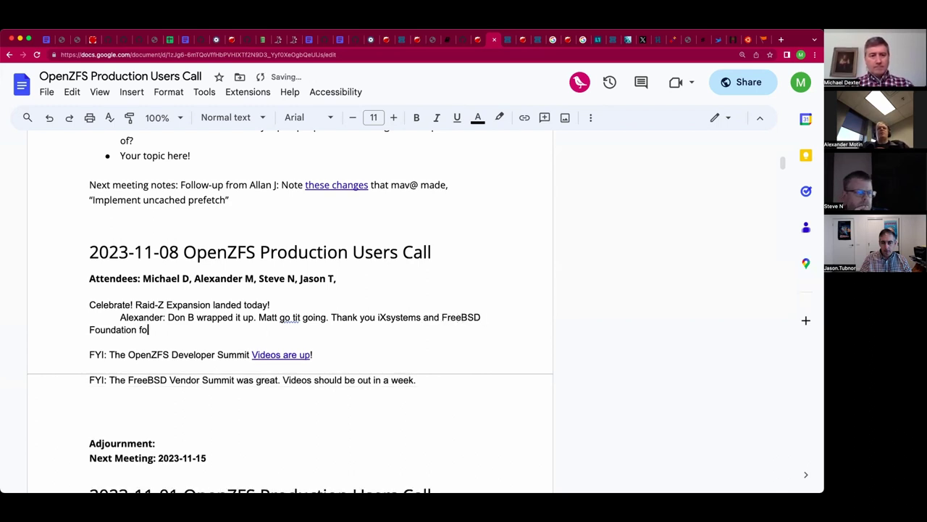
{"action": "key", "text": "BackSpace"}
{"action": "key", "text": "BackSpace"}
{"action": "key", "text": "BackSpace"}
{"action": "key", "text": "BackSpace"}
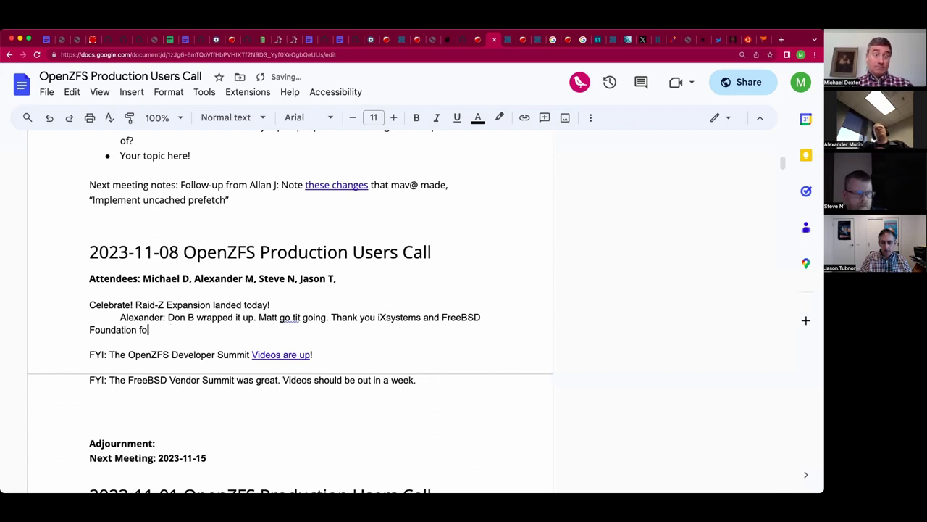
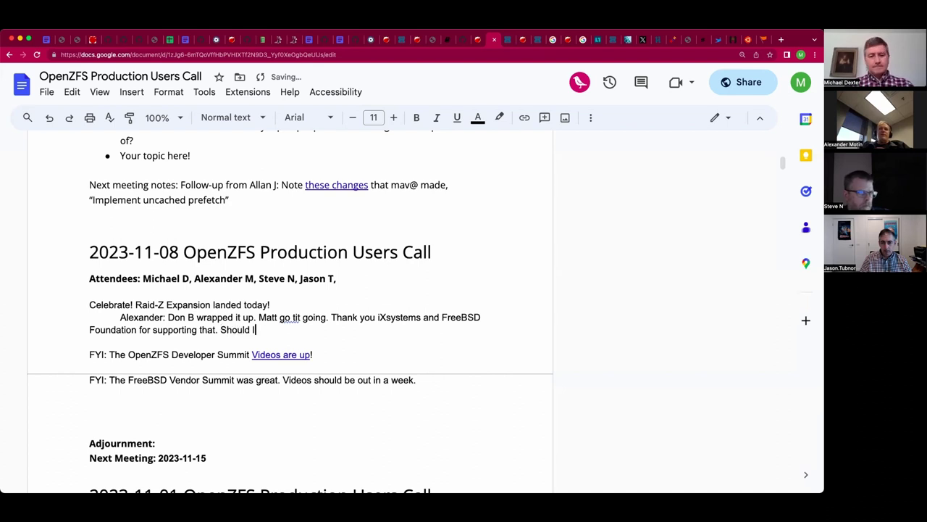
{"action": "key", "text": "BackSpace"}
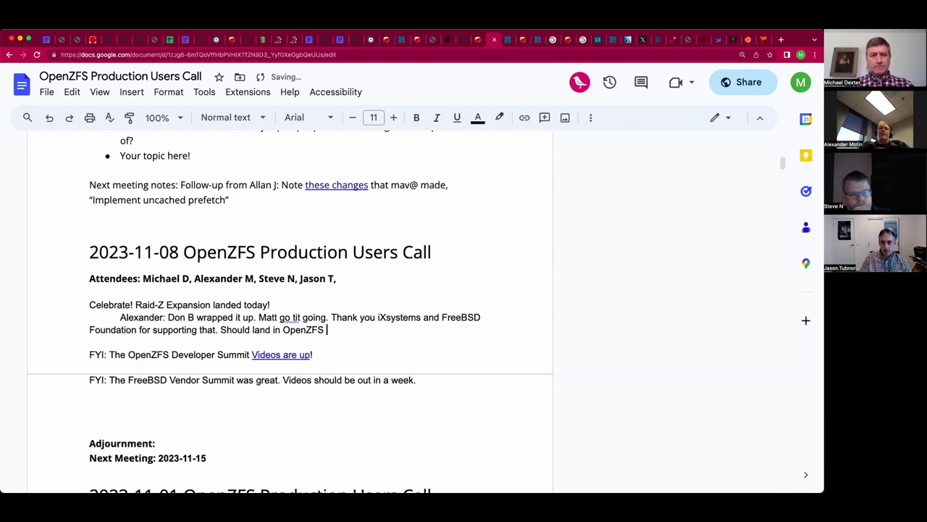
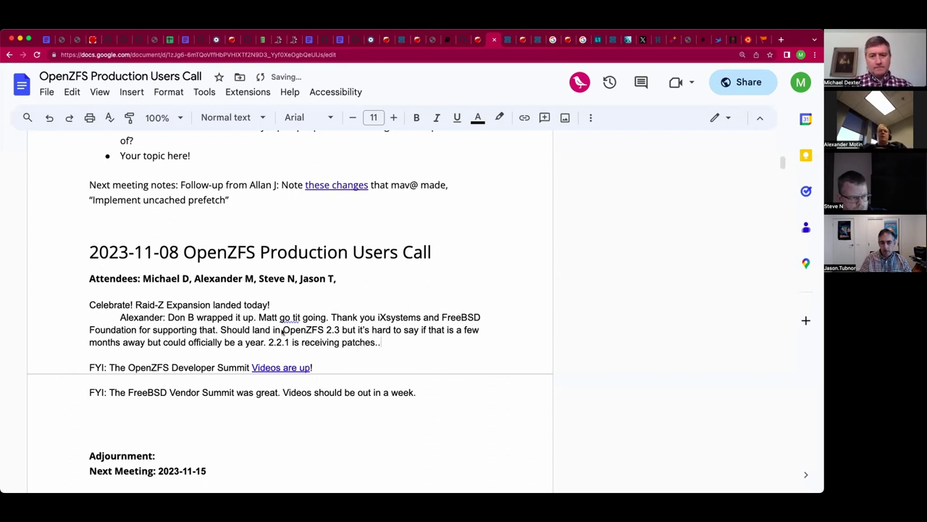
Insert 'already' before 'receiving patches' and add the encrypted-dataset block cloning and 'nice to have' fixes sentences.
{"action": "left_click", "coordinate": [302, 342]}
{"action": "type", "text": "alread y"}
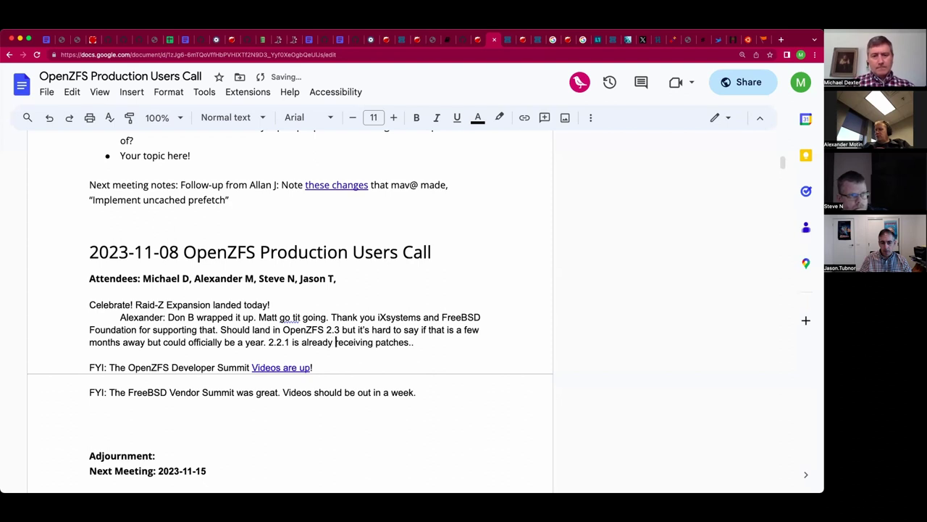
{"action": "key", "text": "End"}
{"action": "key", "text": "BackSpace"}
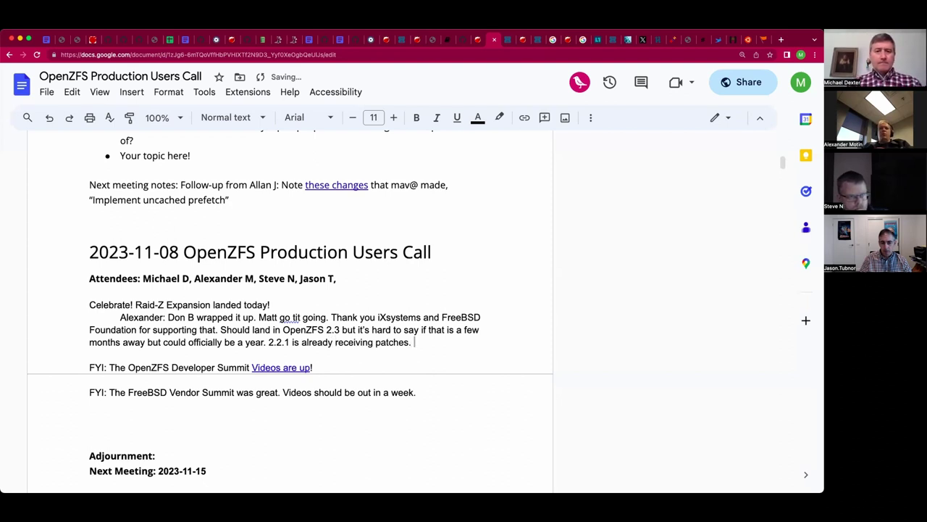
{"action": "type", "text": "Found"}
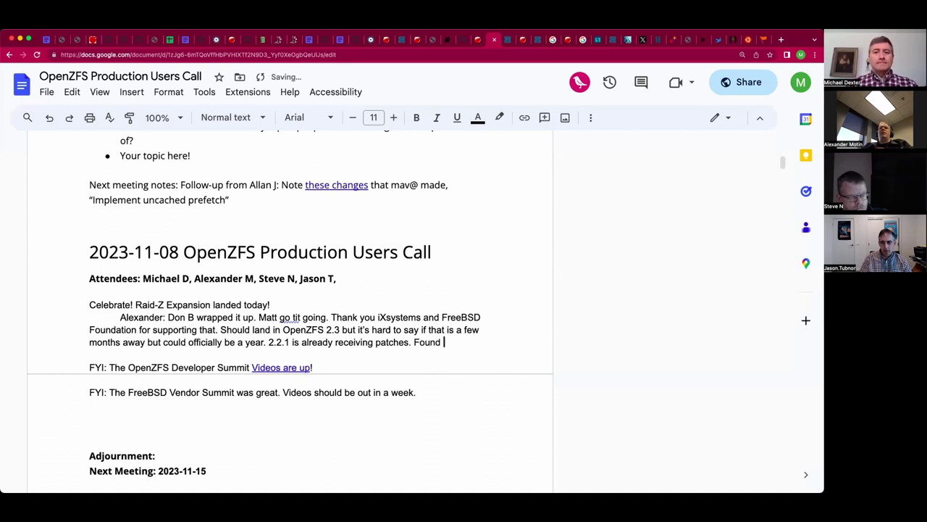
{"action": "type", "text": " a "}
{"action": "type", "text": "block"}
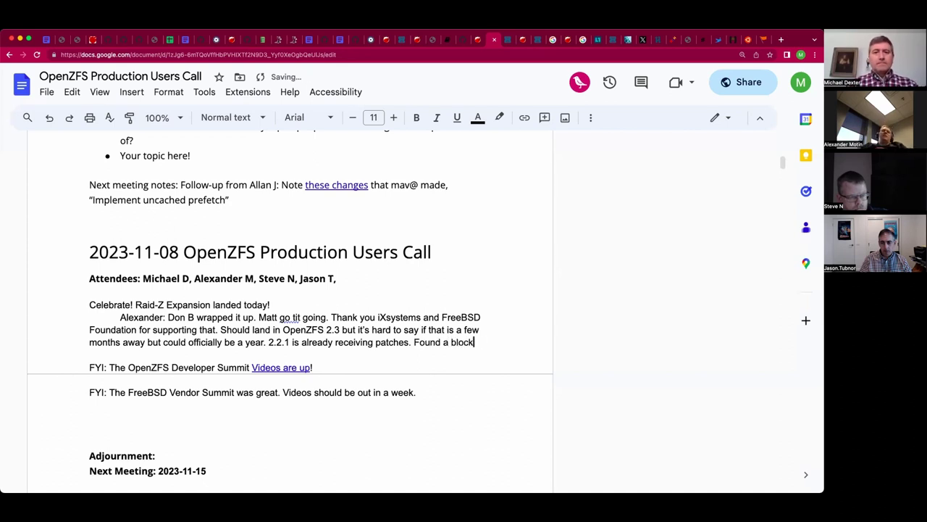
{"action": "type", "text": " cloning issues on "}
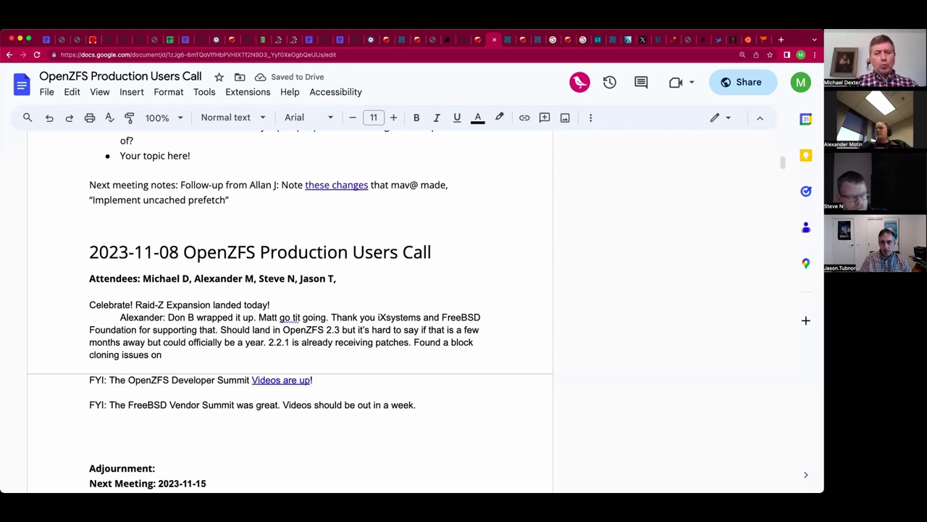
{"action": "type", "text": "encrypted datasets."}
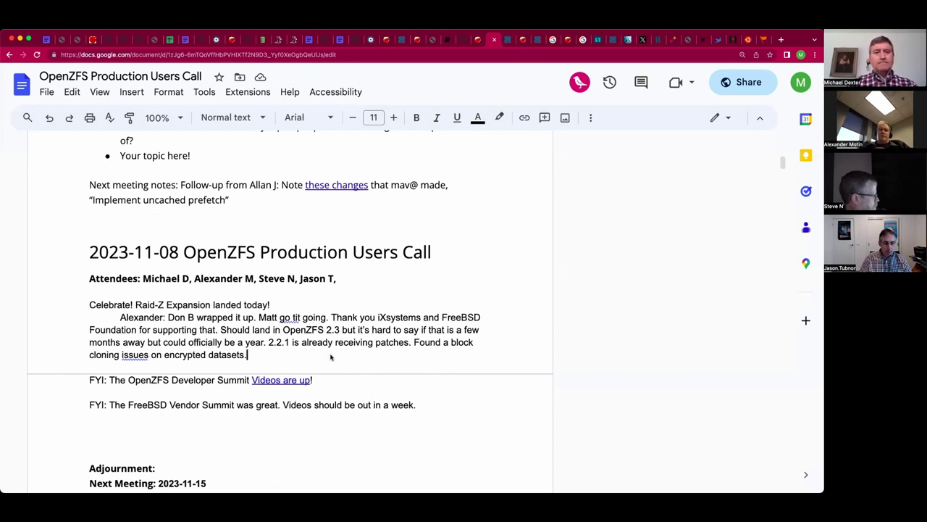
{"action": "type", "text": "P"}
{"action": "type", "text": "lus \"nice to have"}
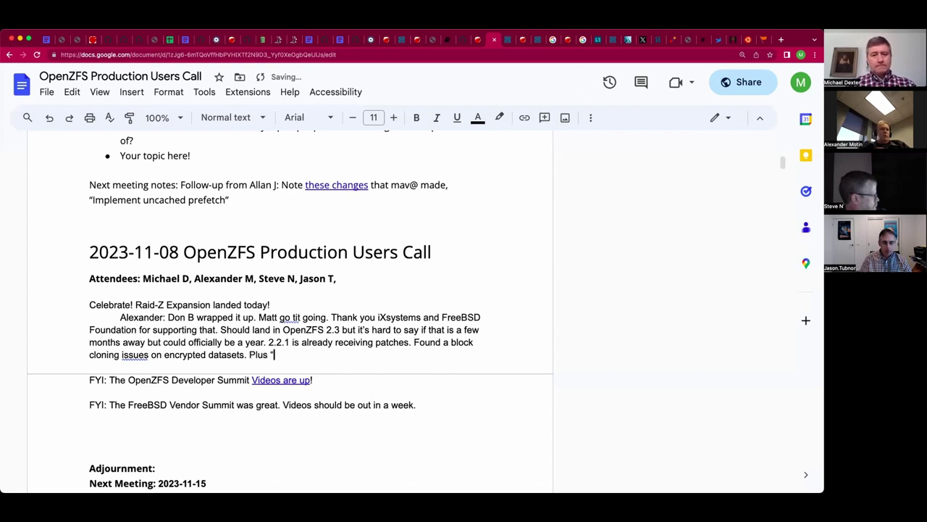
{"action": "type", "text": "\" fixes."}
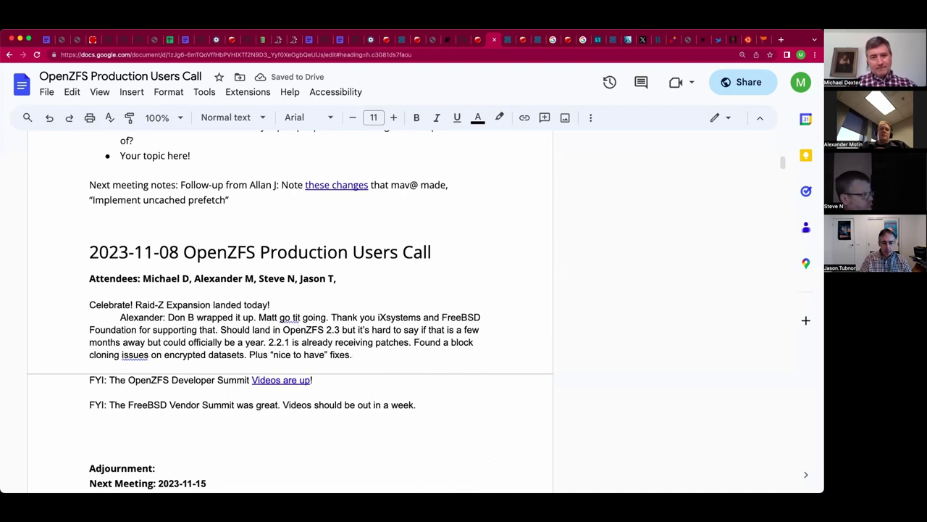
Correct 'go tit going' to 'got it going' in the speaker's note.
{"action": "left_click_drag", "start_coordinate": [213, 481], "coordinate": [90, 239]}
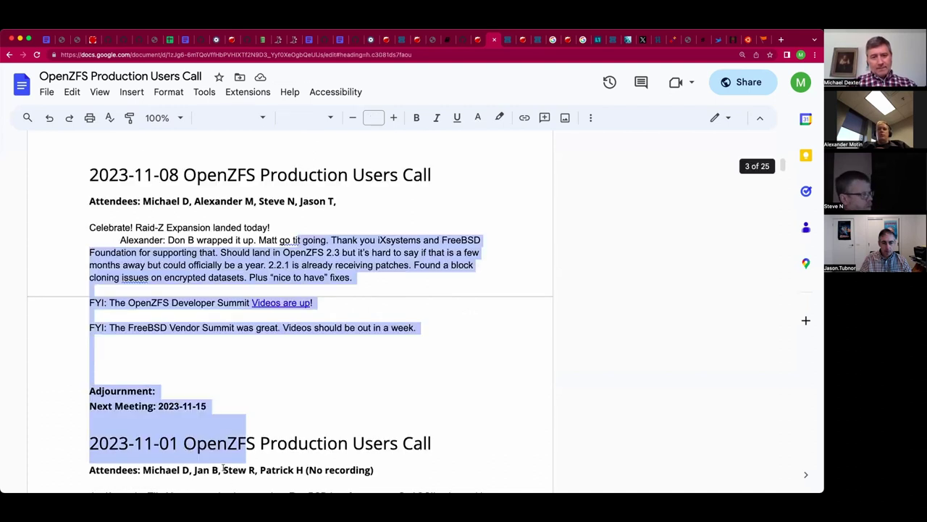
{"action": "left_click", "coordinate": [299, 240]}
{"action": "key", "text": "BackSpace"}
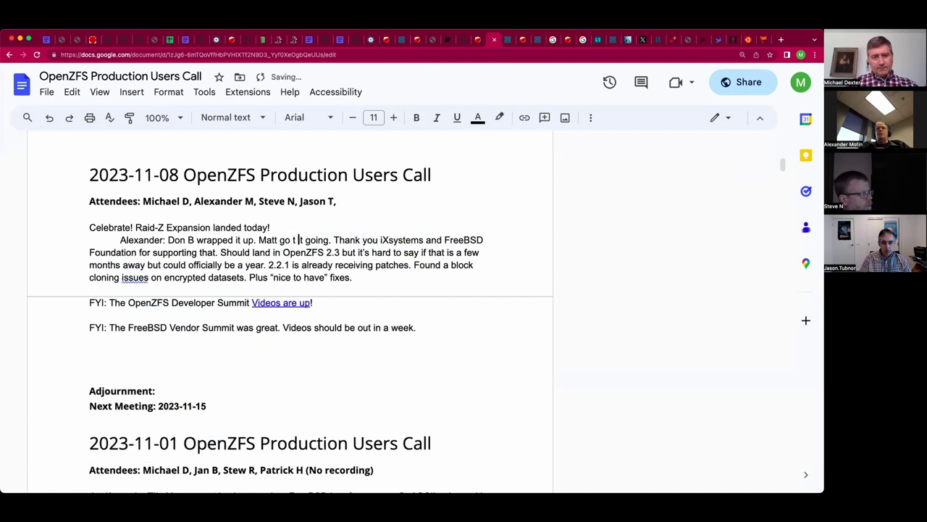
{"action": "key", "text": "BackSpace"}
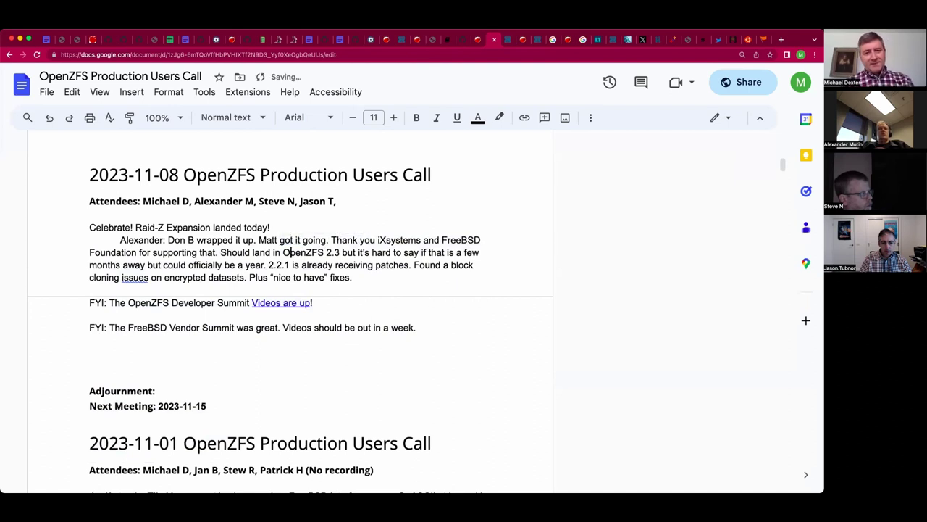
{"action": "key", "text": "Down"}
{"action": "key", "text": "Down"}
{"action": "key", "text": "End"}
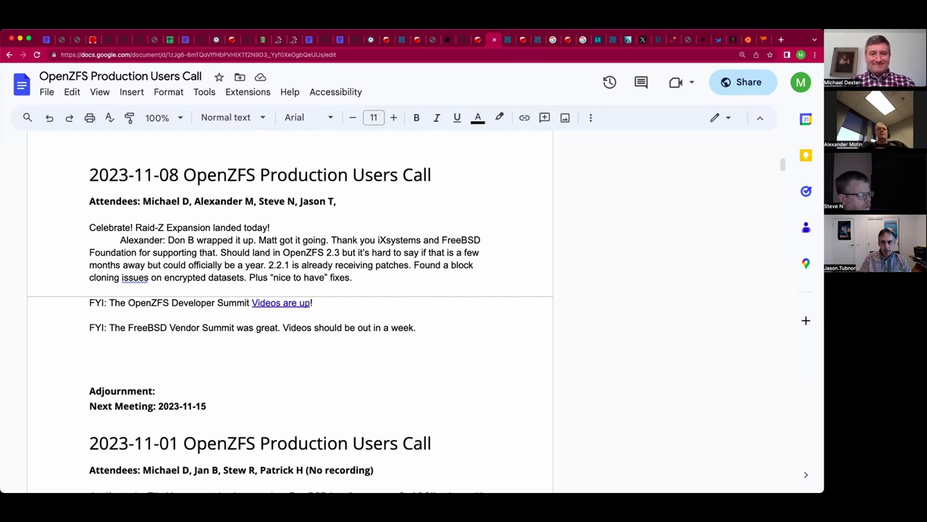
Add that a team patch improving parallel zvol operations landed after years of trouble and work since June.
{"action": "type", "text": "From the "}
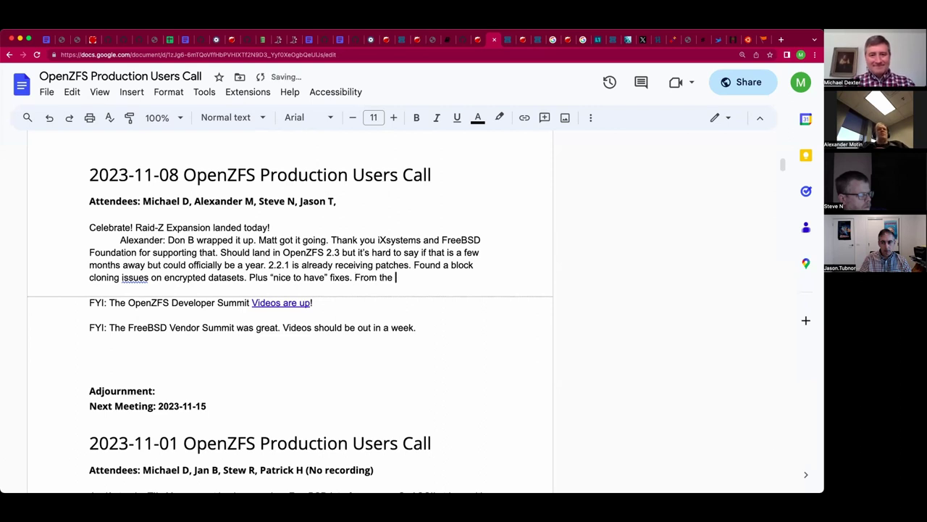
{"action": "type", "text": "team patches: "}
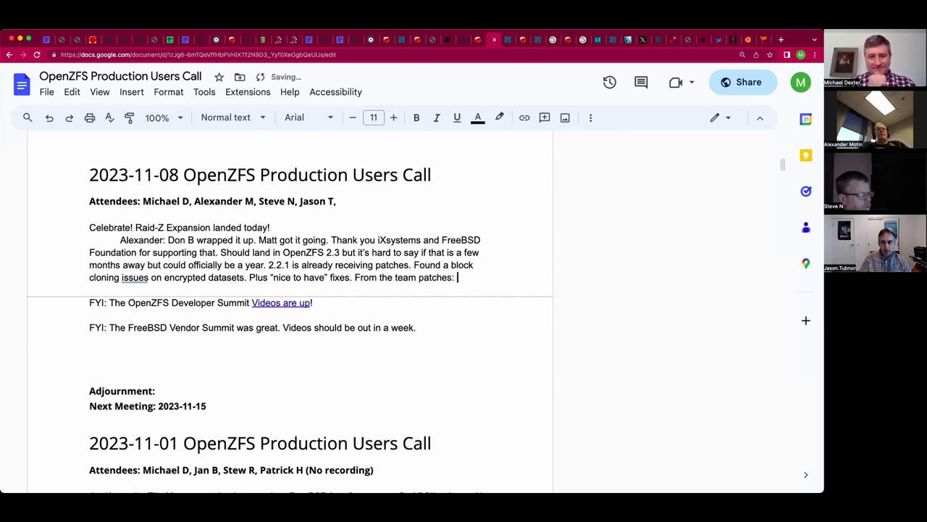
{"action": "type", "text": "landed "}
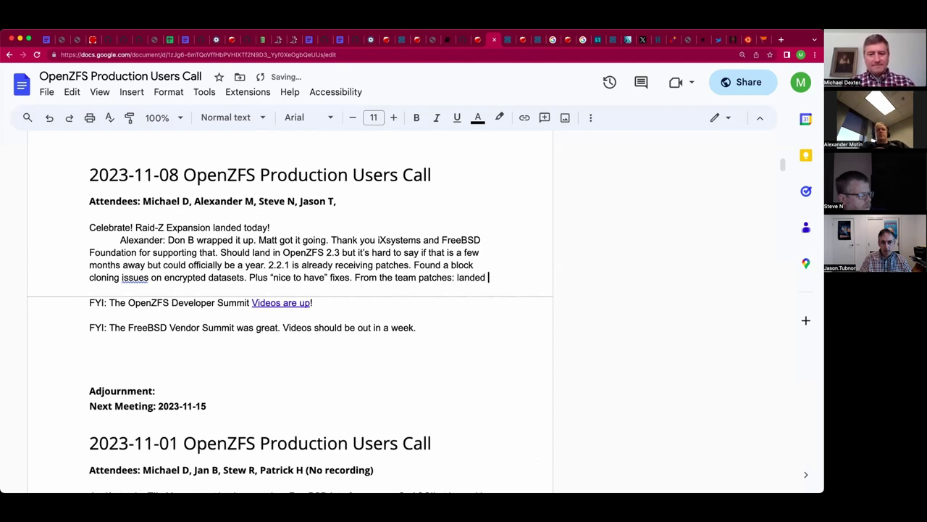
{"action": "type", "text": "a bat"}
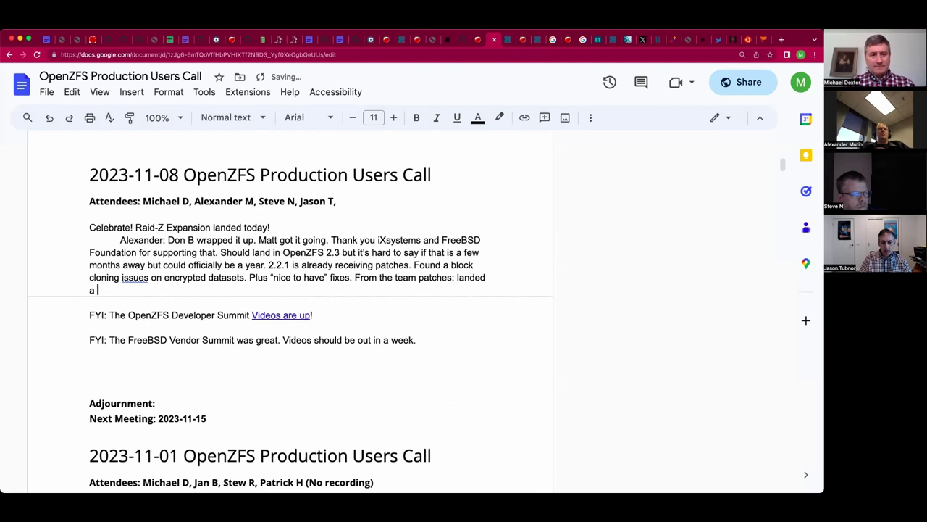
{"action": "type", "text": "patch from Ed N"}
{"action": "key", "text": "BackSpace"}
{"action": "key", "text": "BackSpace"}
{"action": "type", "text": "d N that "}
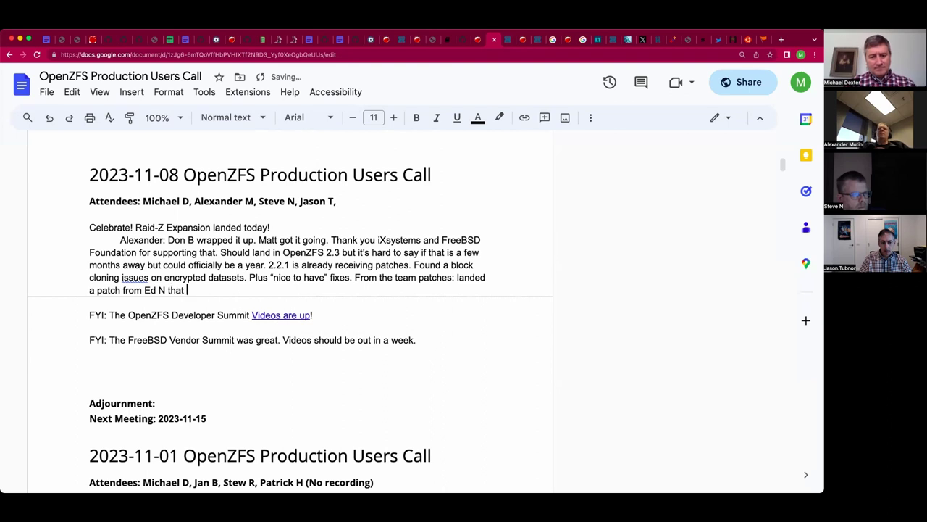
{"action": "type", "text": "improv"}
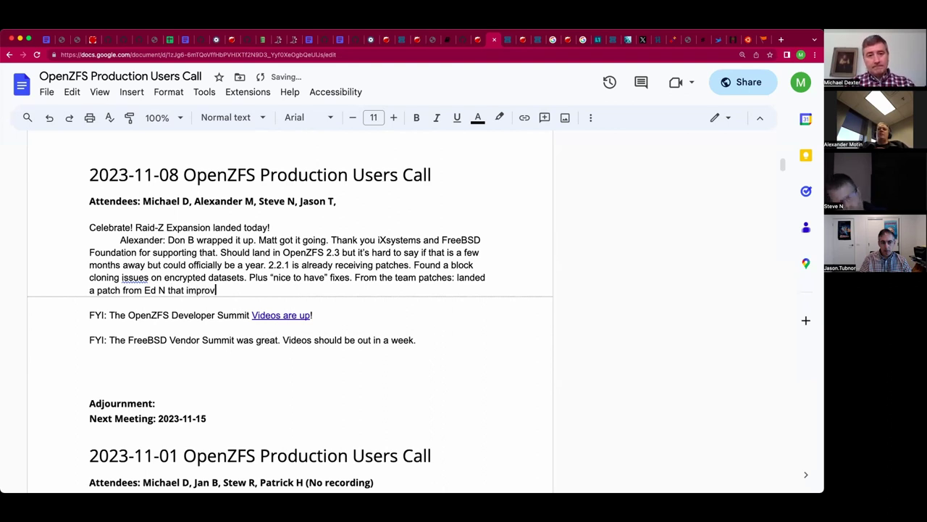
{"action": "type", "text": "es "}
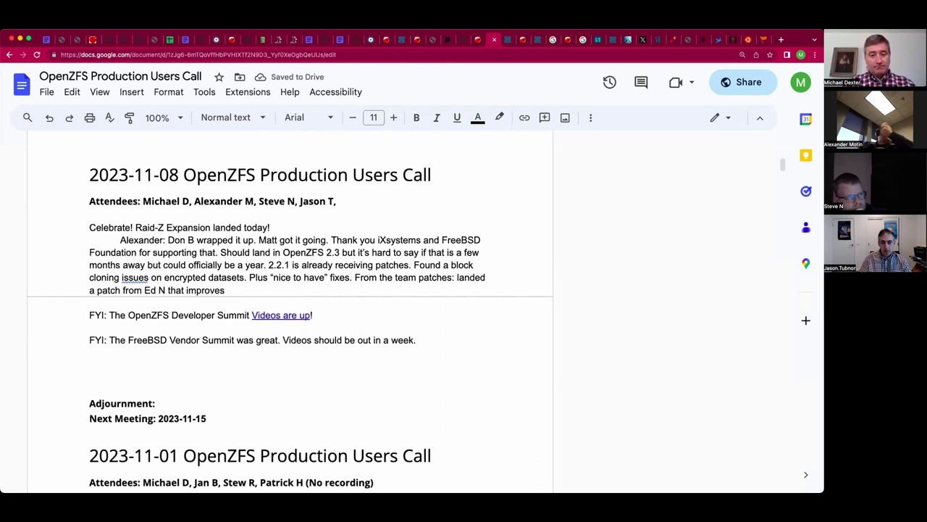
{"action": "type", "text": "parallel zvol oper"}
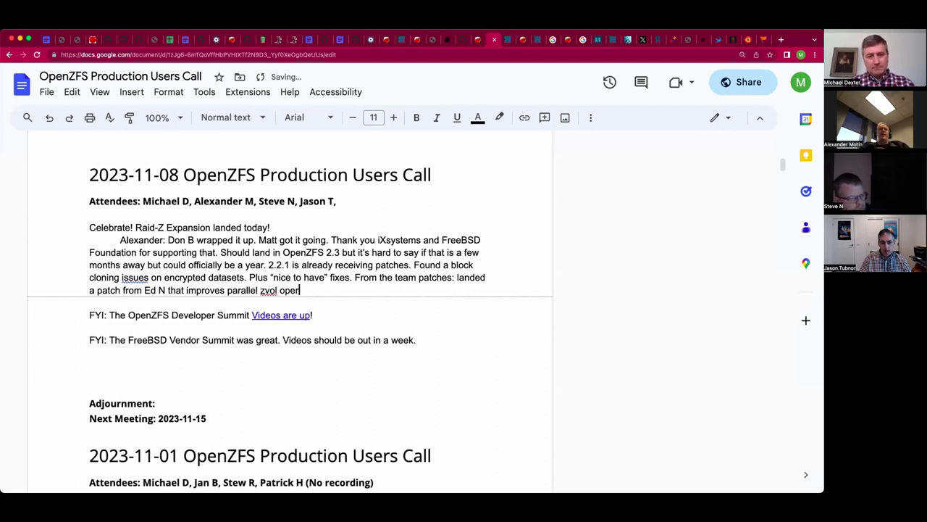
{"action": "type", "text": "ations. "}
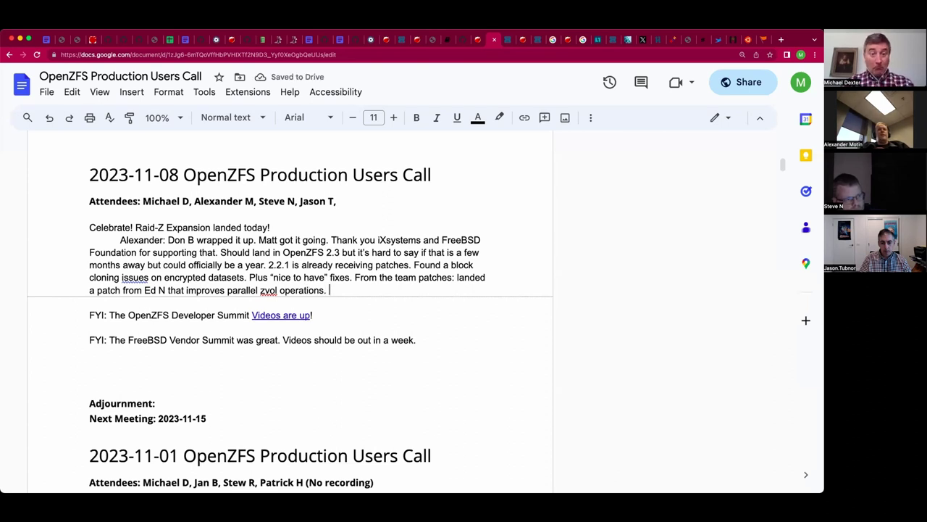
{"action": "type", "text": "Mav has fa"}
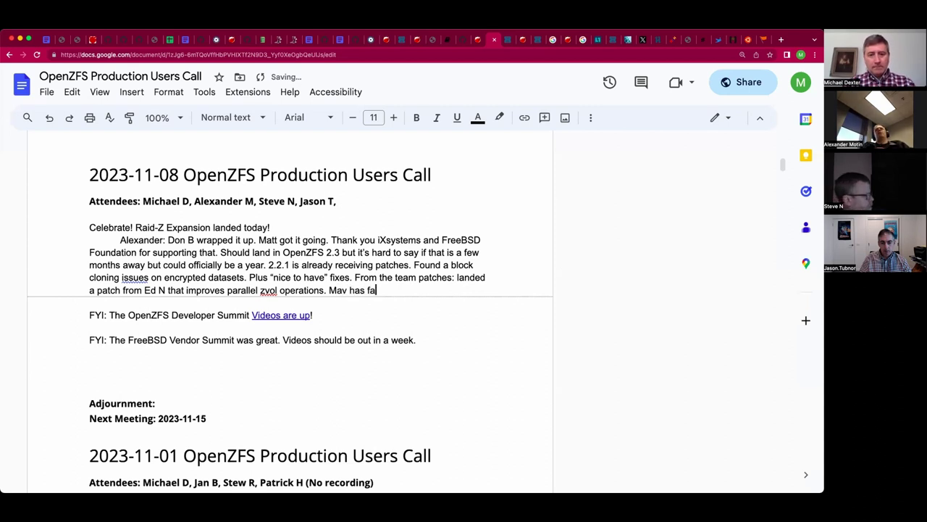
{"action": "type", "text": "ced this one f"}
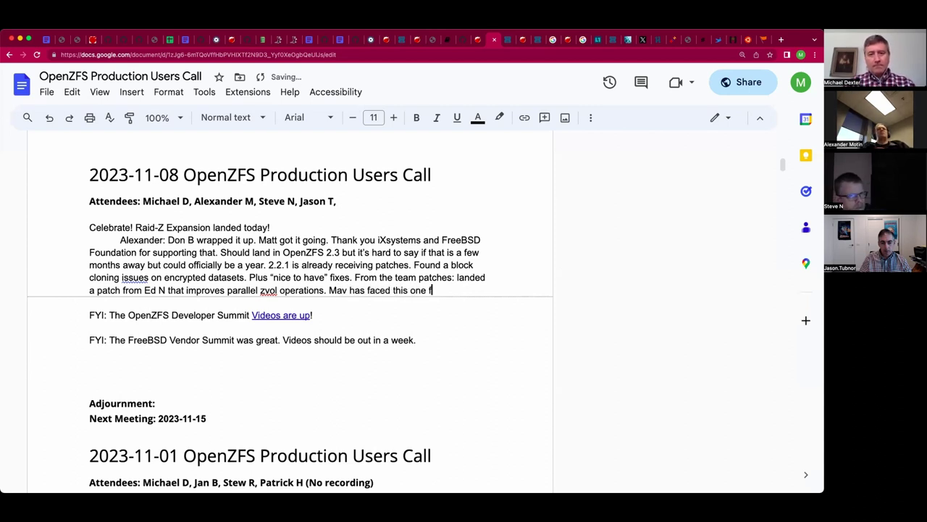
{"action": "type", "text": "or years."}
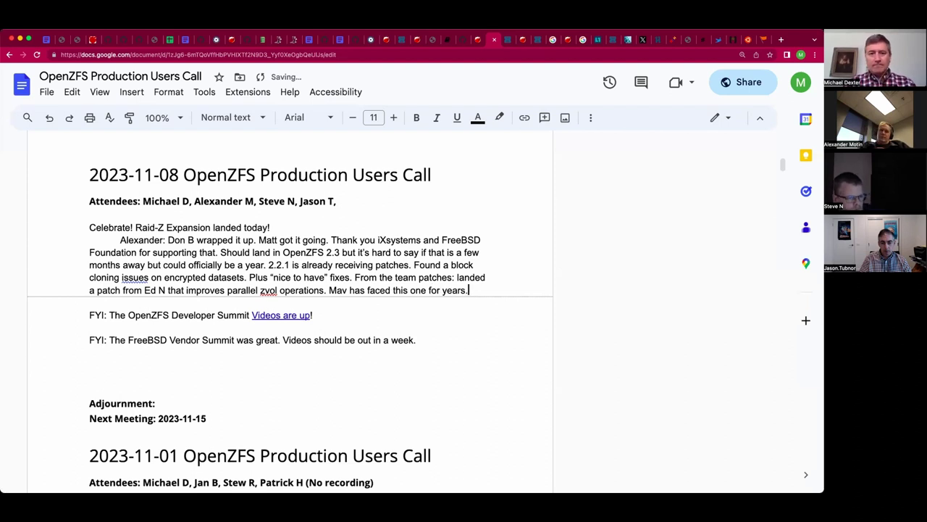
{"action": "type", "text": " Ed h"}
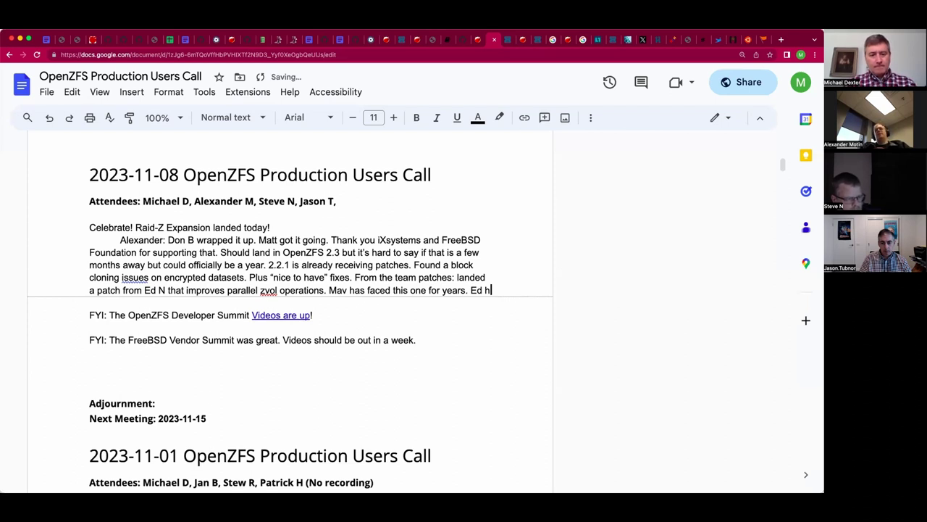
{"action": "type", "text": "as worked on it s"}
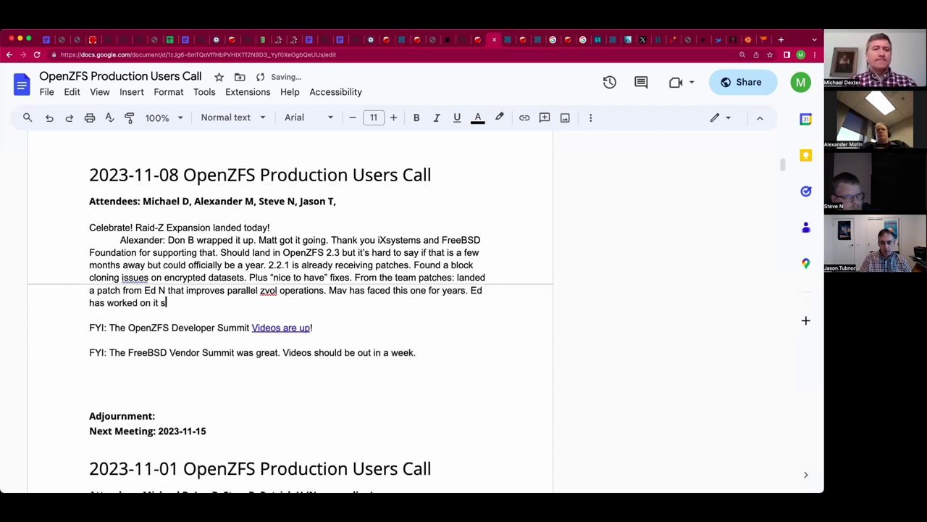
{"action": "type", "text": "nice June."}
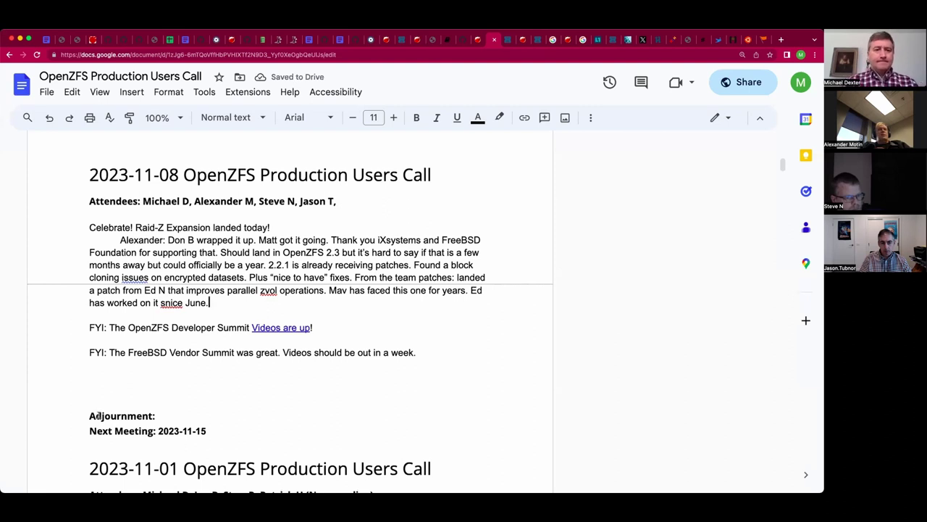
Fix the misspelling 'snice' to 'since' in the previous sentence.
{"action": "left_click", "coordinate": [173, 303]}
{"action": "key", "text": "BackSpace"}
{"action": "key", "text": "BackSpace"}
{"action": "type", "text": "in"}
{"action": "left_click", "coordinate": [210, 303]}
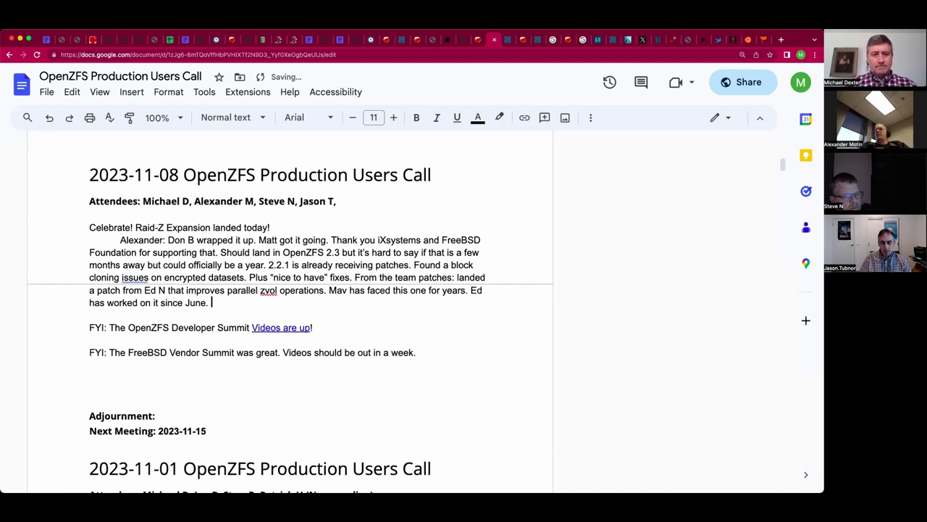
Add the investigation of ZFS using more than 1/2 of RAM on Linux and the removed 50% max limit.
{"action": "type", "text": "Inves"}
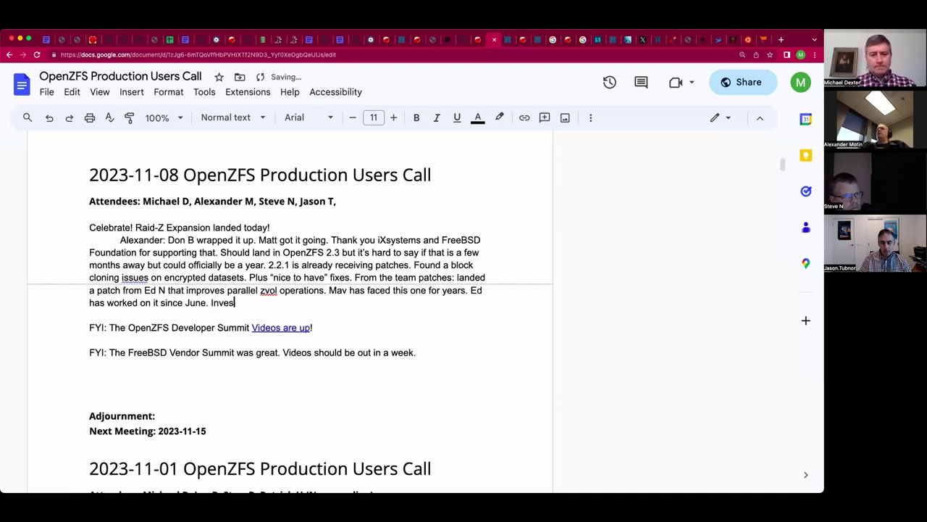
{"action": "type", "text": "tigating what"}
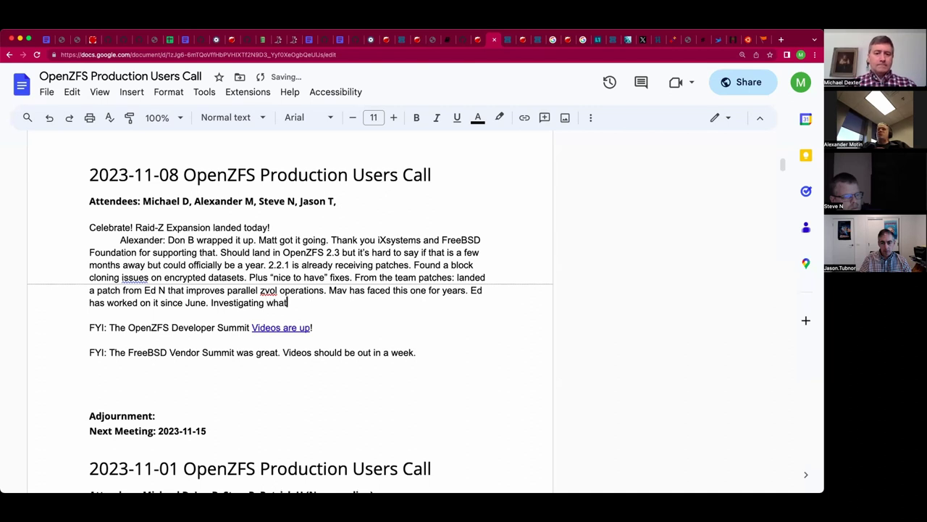
{"action": "type", "text": " can sp"}
{"action": "key", "text": "BackSpace"}
{"action": "key", "text": "BackSpace"}
{"action": "type", "text": "happen"}
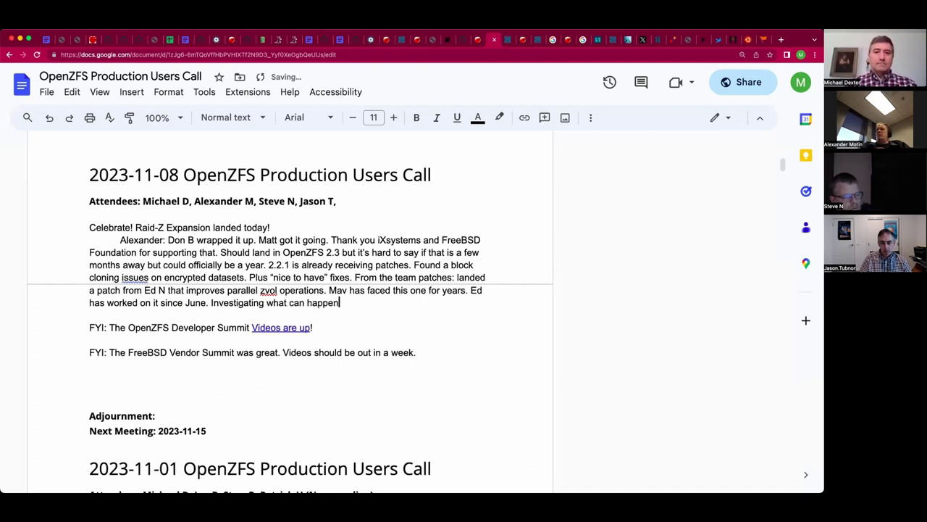
{"action": "type", "text": " on Linux if "}
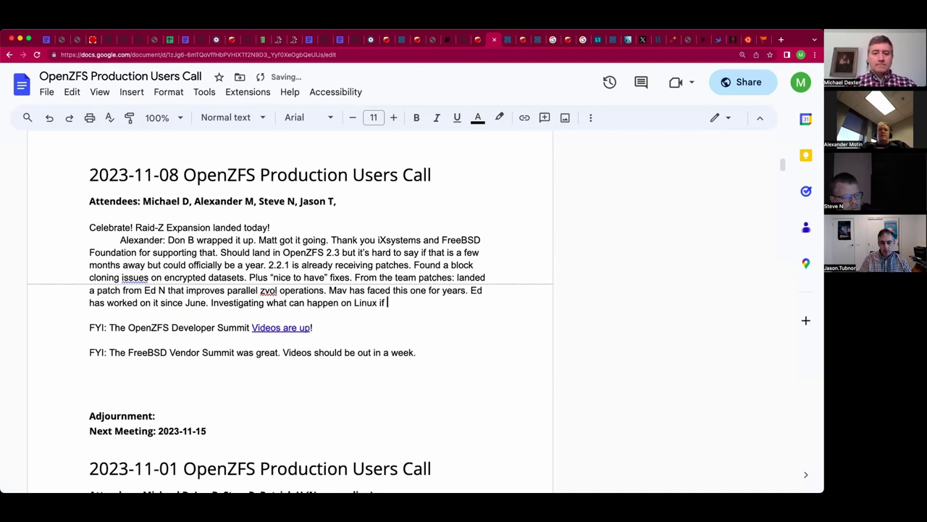
{"action": "type", "text": "ZFS usess"}
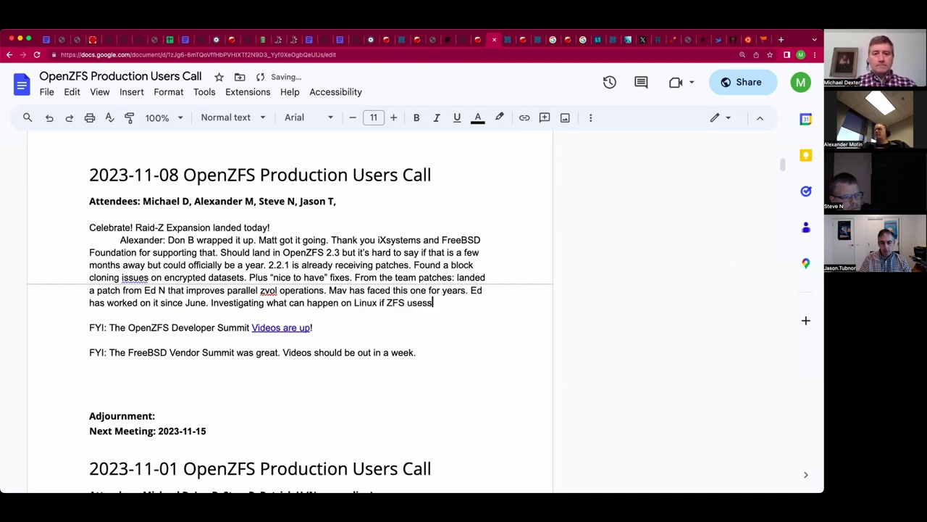
{"action": "key", "text": "BackSpace"}
{"action": "key", "text": "BackSpace"}
{"action": "type", "text": "s"}
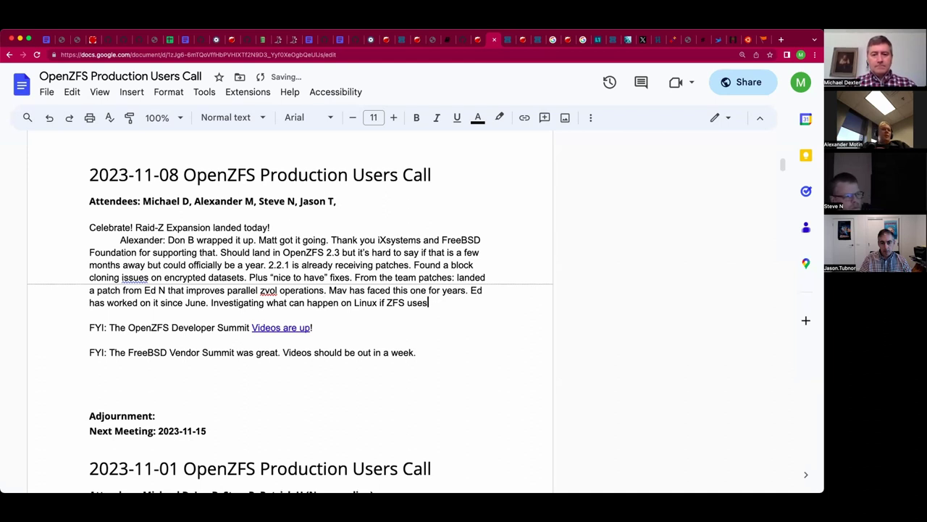
{"action": "type", "text": " more than 1"}
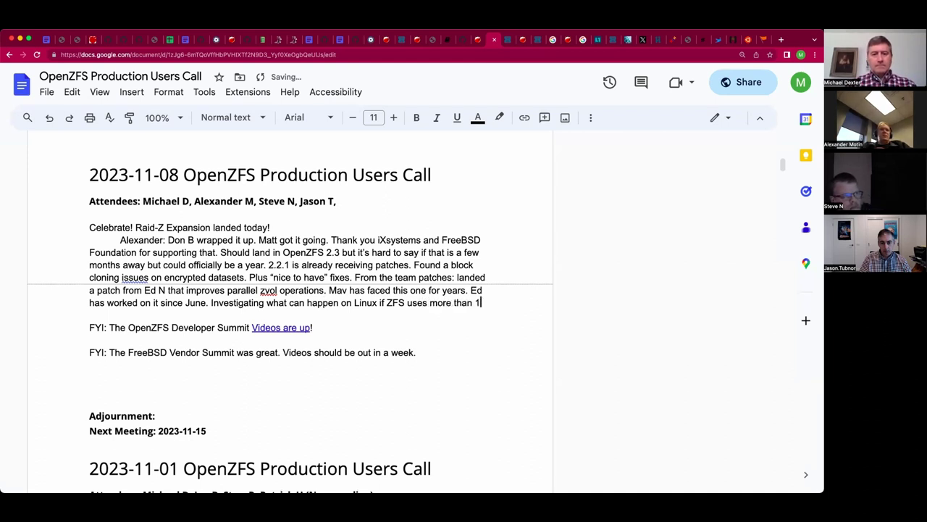
{"action": "type", "text": "/2 of RAM."}
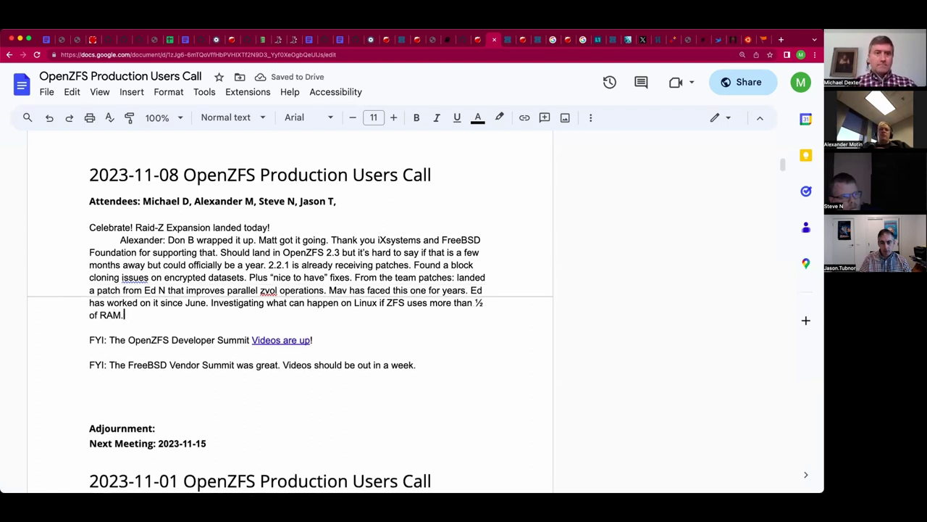
{"action": "type", "text": " R"}
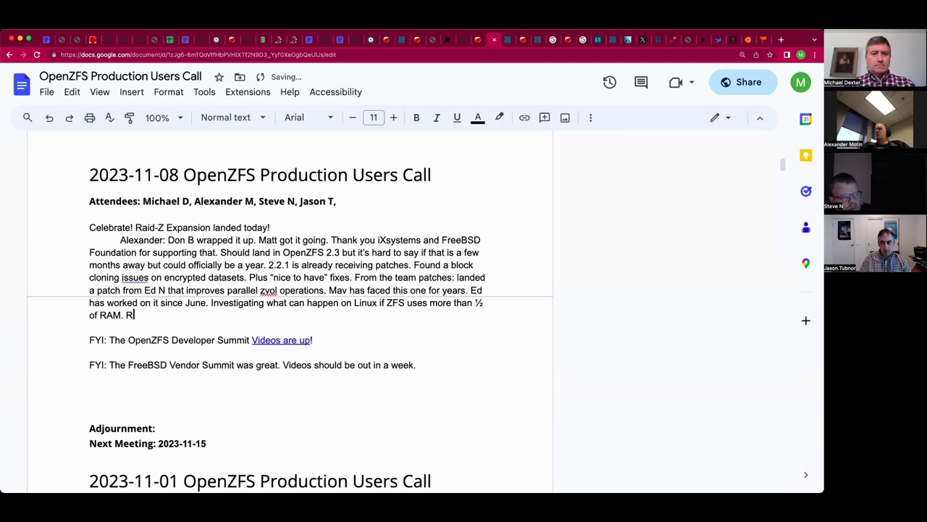
{"action": "type", "text": "emoved the limit"}
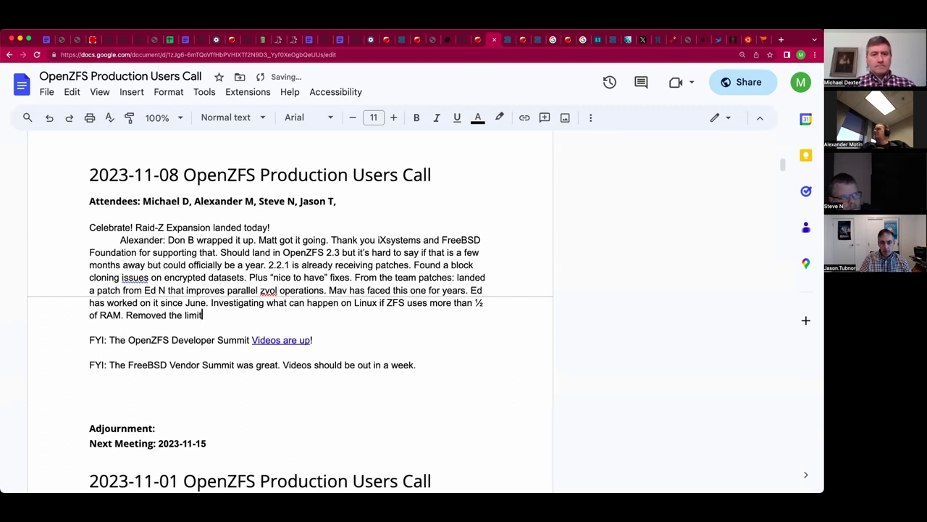
{"action": "type", "text": " of 50%"}
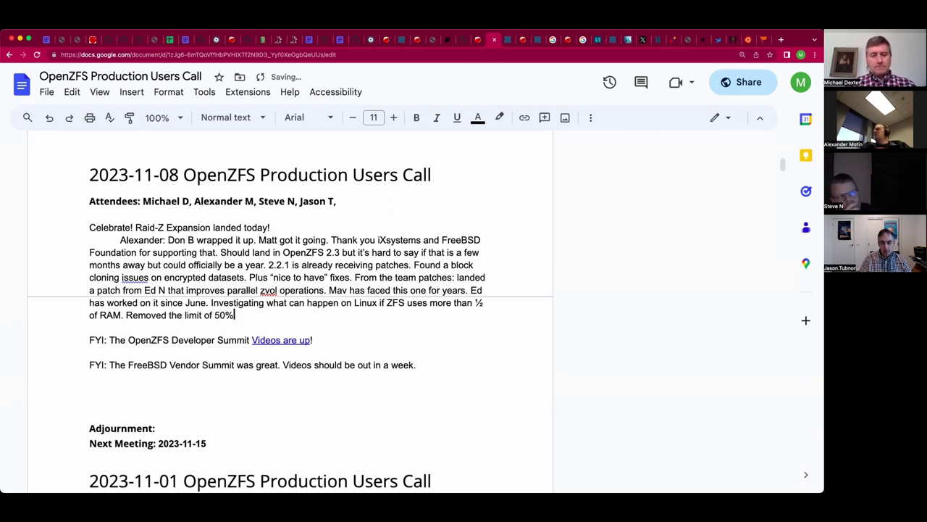
{"action": "type", "text": " max."}
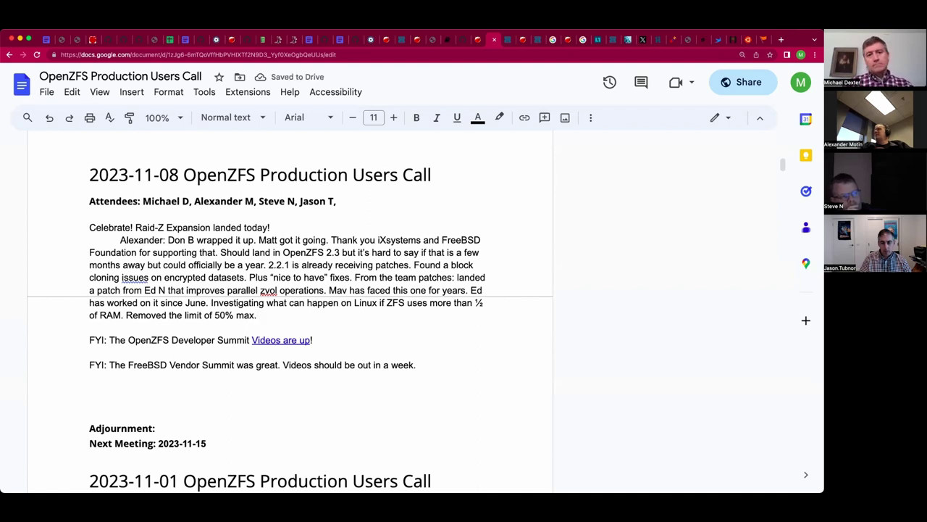
{"action": "key", "text": "BackSpace"}
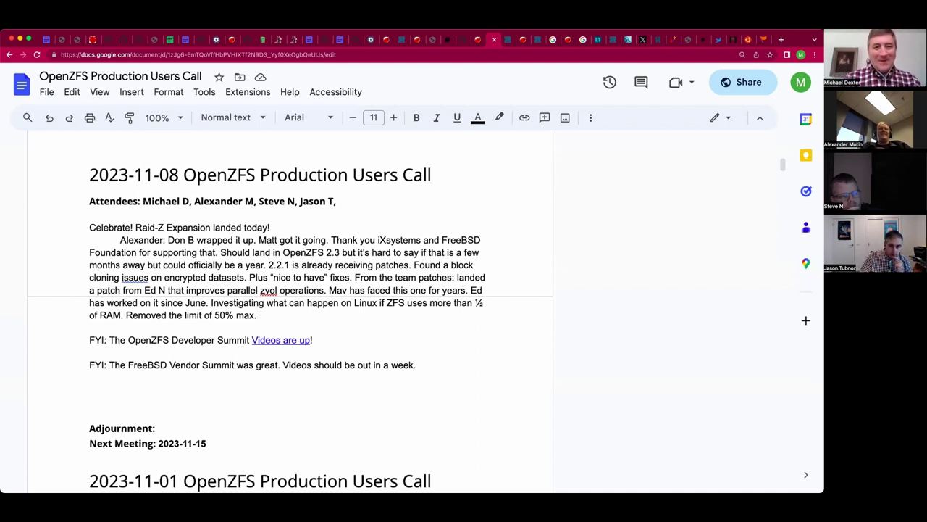
Add 'It's remarkable it worked at all upon investigation. Looking at faster ARC reclamation.'.
{"action": "type", "text": "It's "}
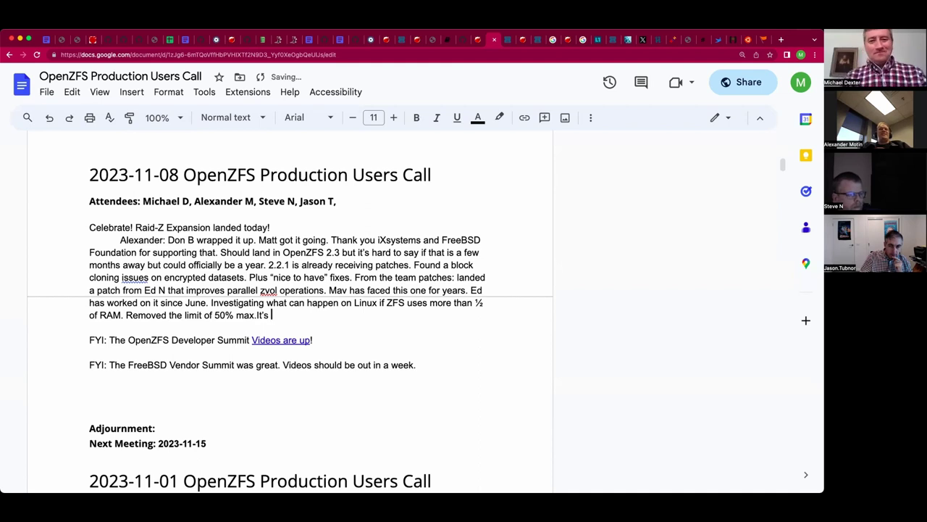
{"action": "type", "text": "remarak"}
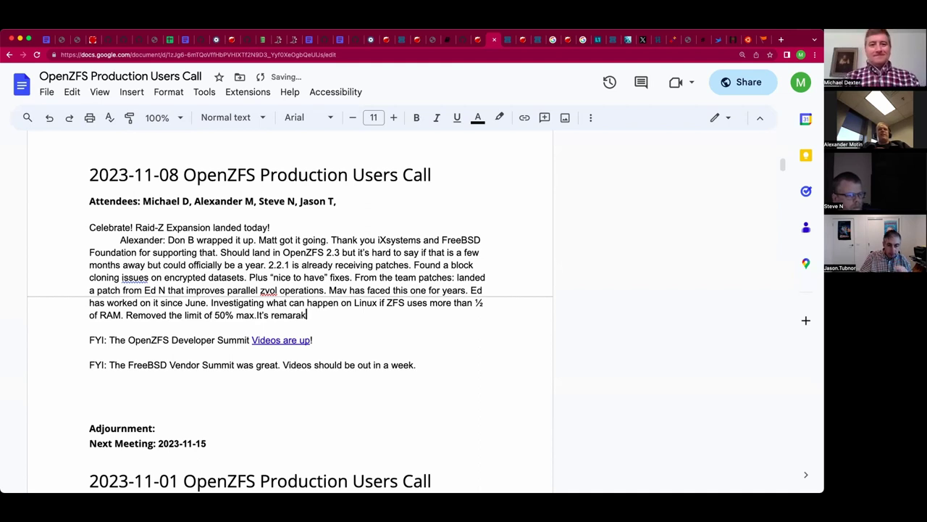
{"action": "key", "text": "BackSpace"}
{"action": "key", "text": "BackSpace"}
{"action": "type", "text": "kable "}
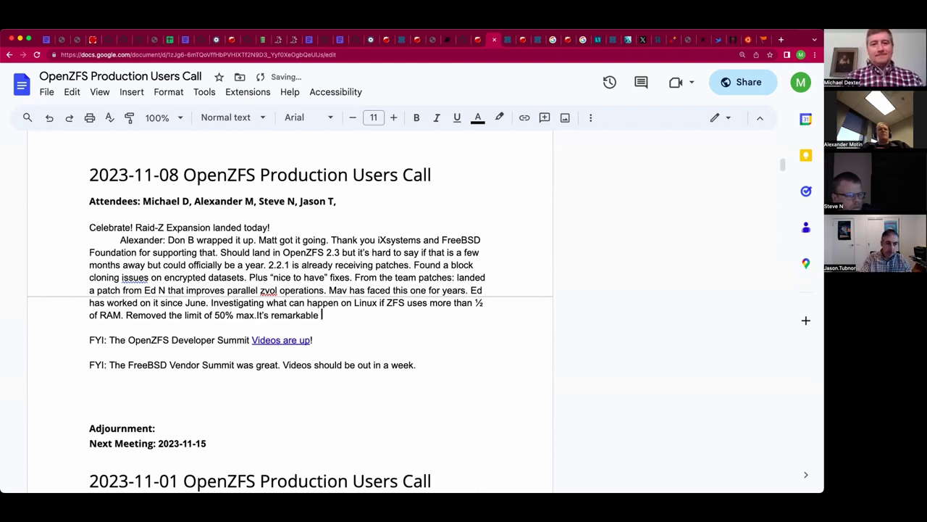
{"action": "type", "text": "it worked at all "}
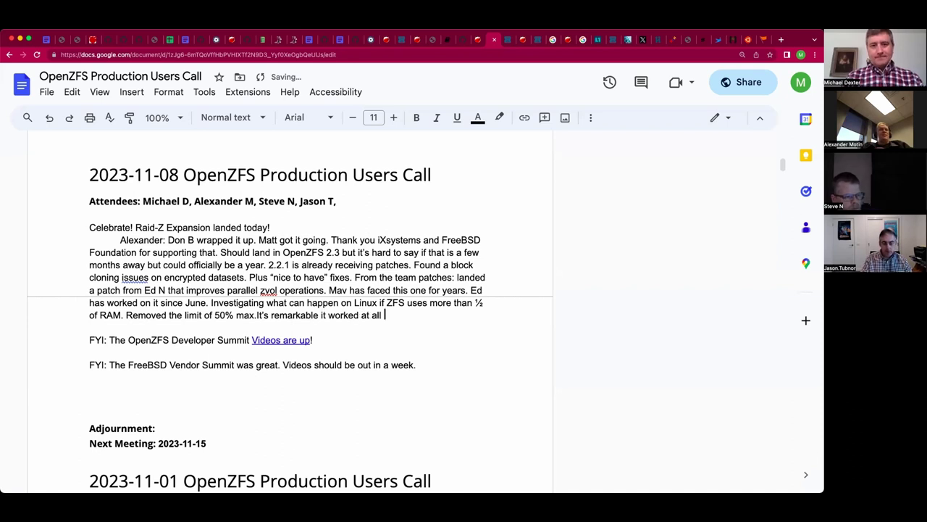
{"action": "type", "text": "upto"}
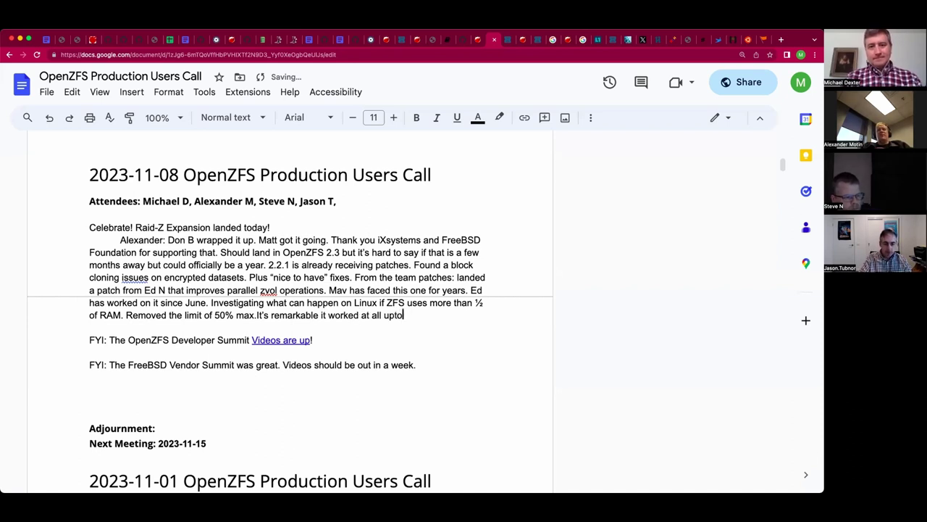
{"action": "key", "text": "BackSpace"}
{"action": "key", "text": "BackSpace"}
{"action": "type", "text": "on inves"}
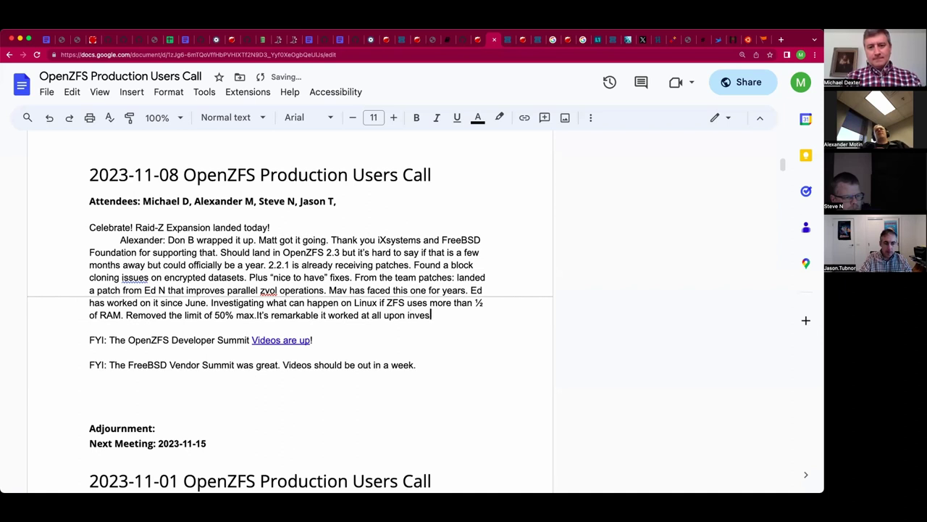
{"action": "type", "text": "tigation."}
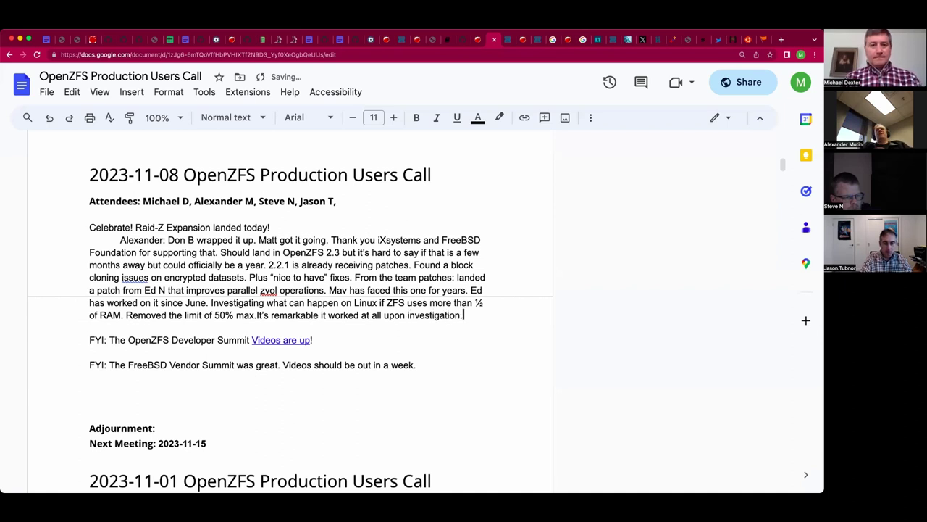
{"action": "type", "text": " L"}
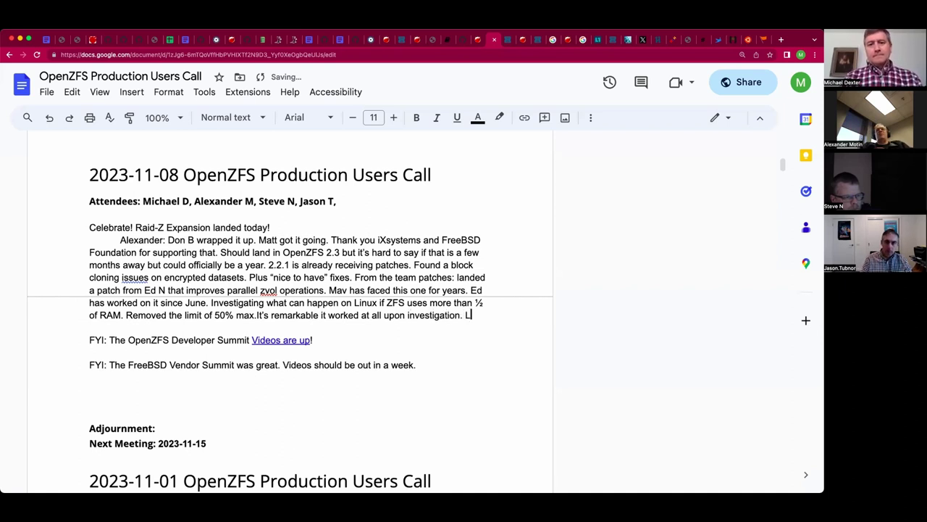
{"action": "type", "text": "ookin"}
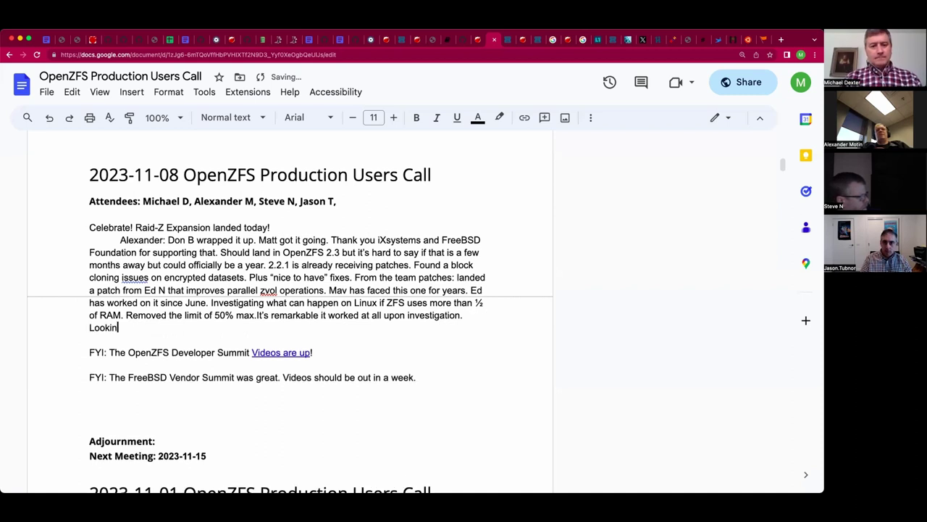
{"action": "type", "text": "g at faster ARC re"}
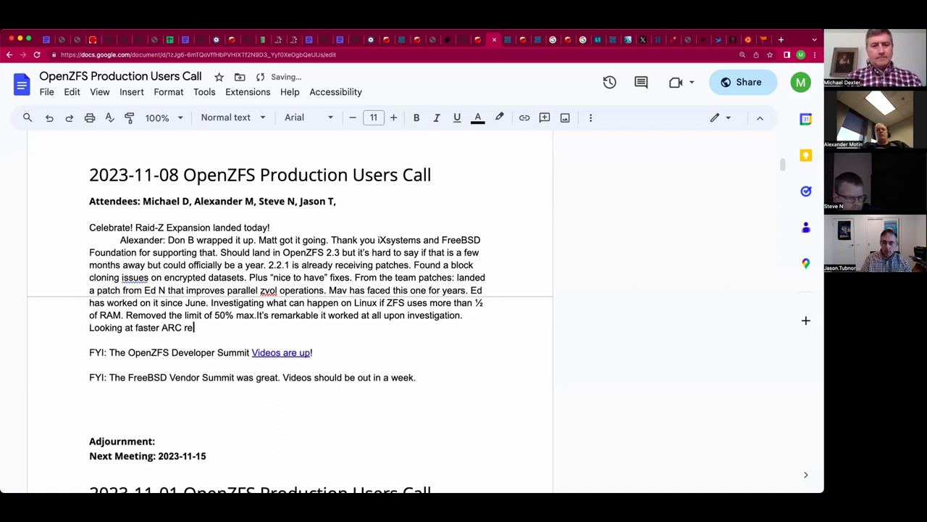
{"action": "type", "text": "clamation. "}
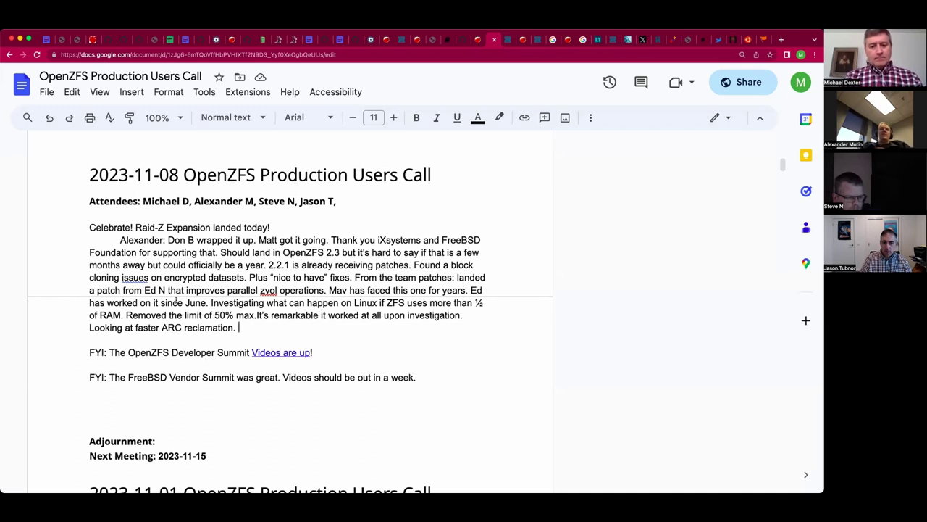
{"action": "type", "text": "Limited 1"}
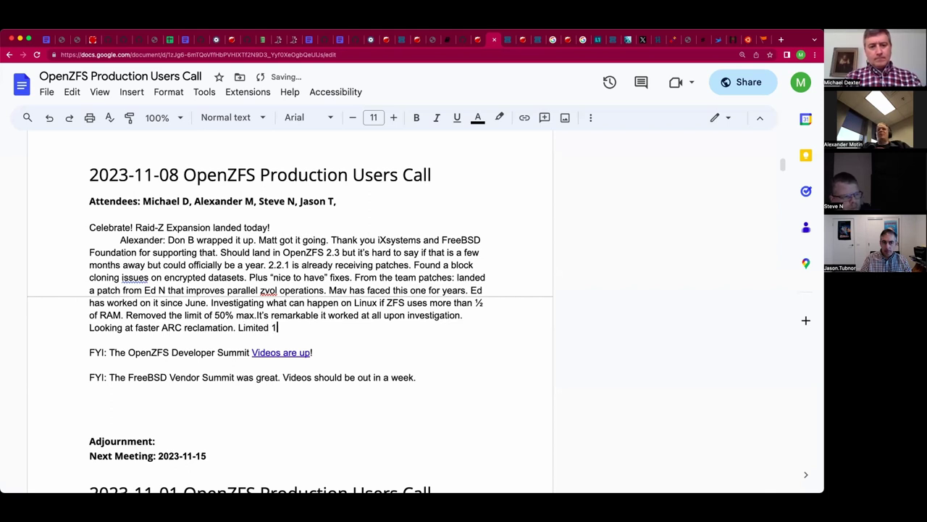
Finish with 'Limited 1/3 million operations per second.' and add a blank line beneath.
{"action": "type", "text": "/3 million "}
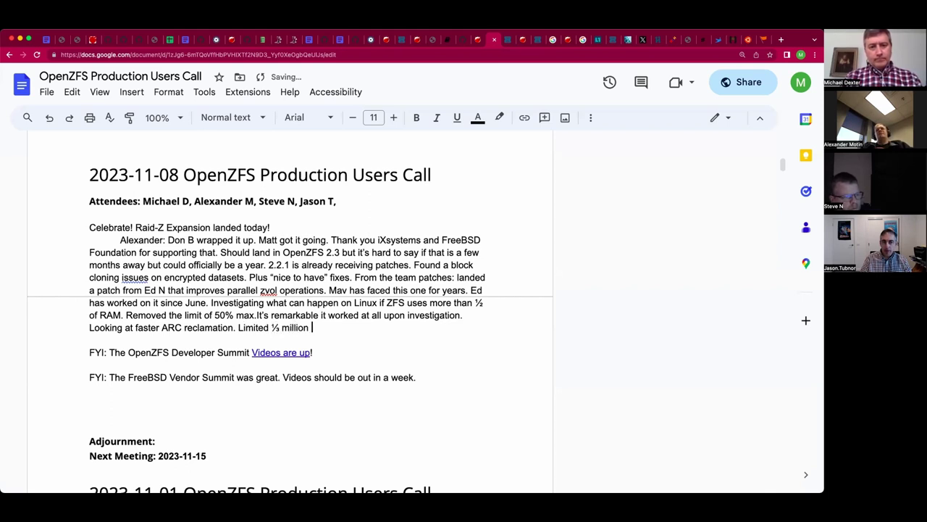
{"action": "type", "text": "operations"}
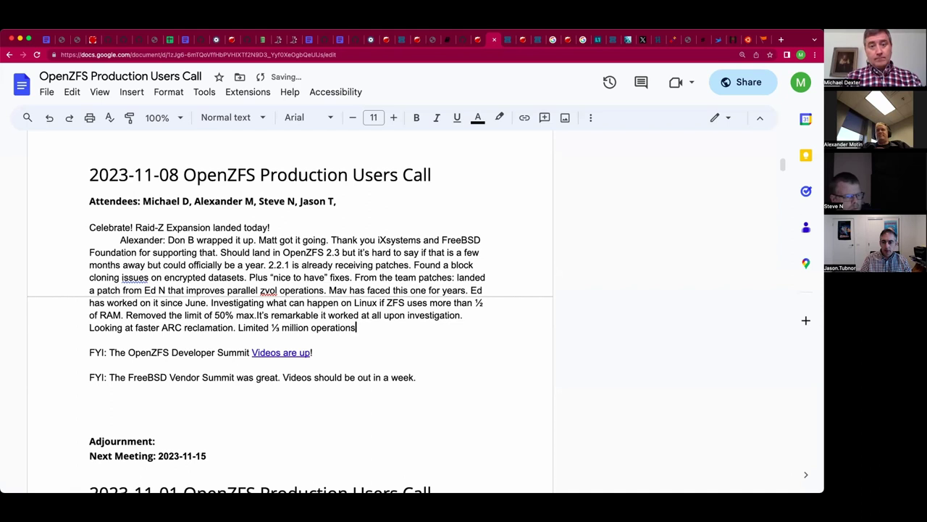
{"action": "type", "text": " per second."}
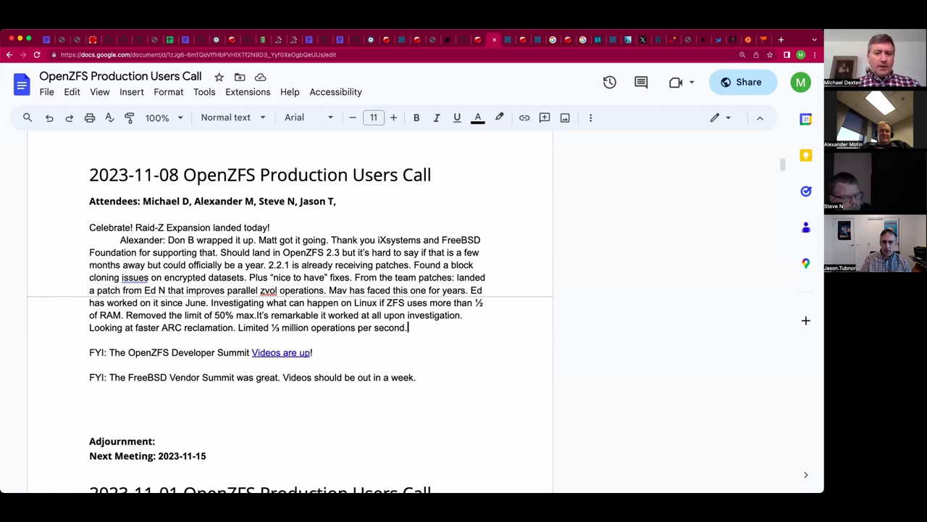
{"action": "key", "text": "Down"}
{"action": "key", "text": "Down"}
{"action": "key", "text": "Up"}
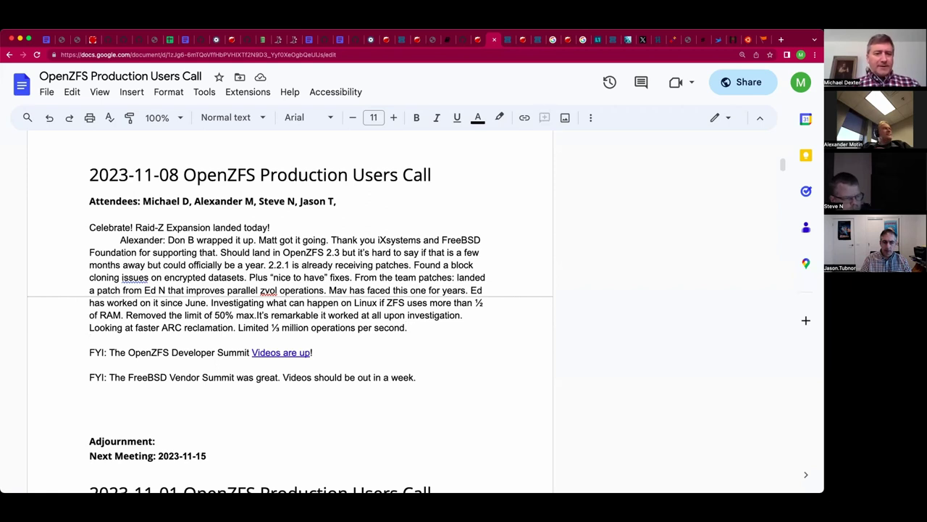
{"action": "key", "text": "Return"}
{"action": "key", "text": "Return"}
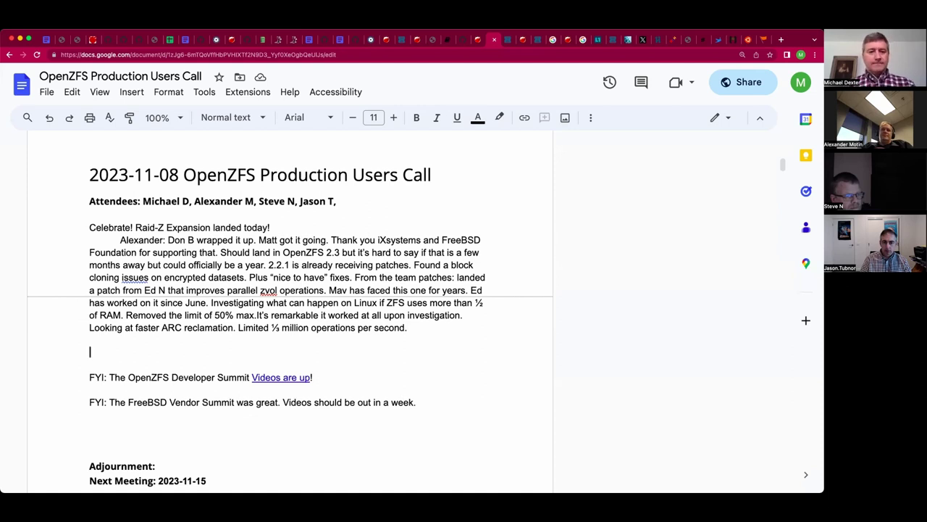
Add the block cloning question, noting concern about encrypted datasets in production.
{"action": "type", "text": "Q: Blocki"}
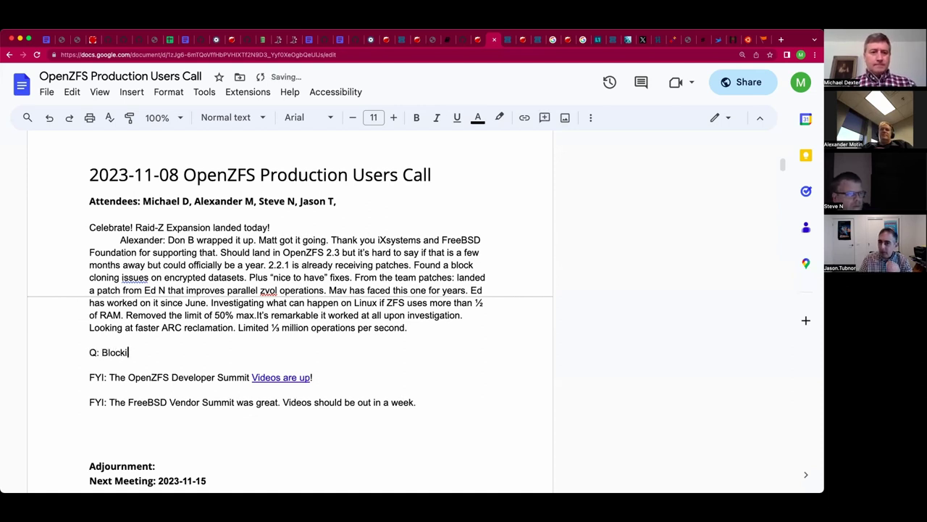
{"action": "key", "text": "BackSpace"}
{"action": "type", "text": " cloning "}
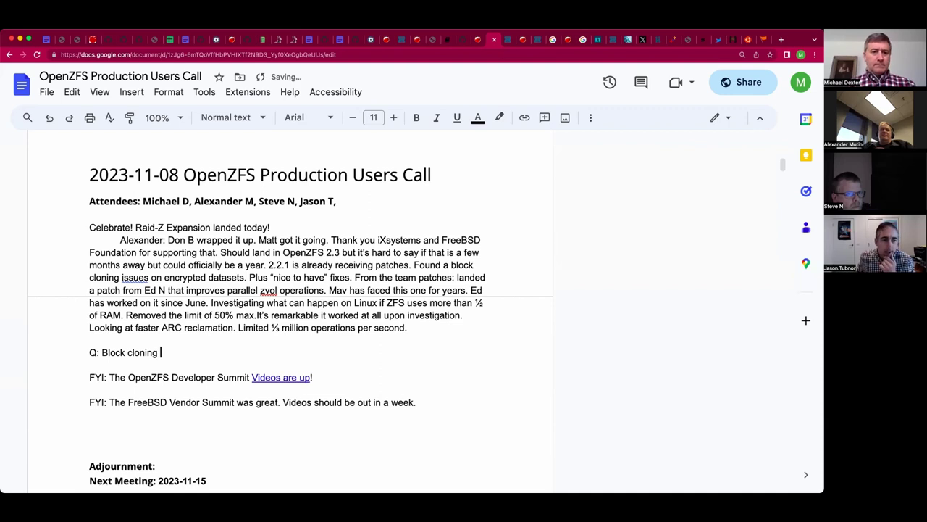
{"action": "type", "text": "clever users?"}
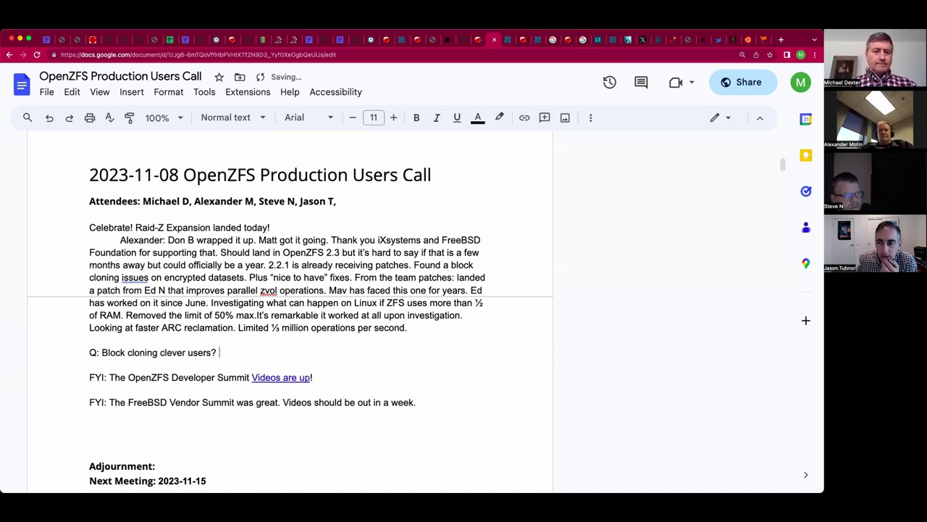
{"action": "type", "text": "Jason "}
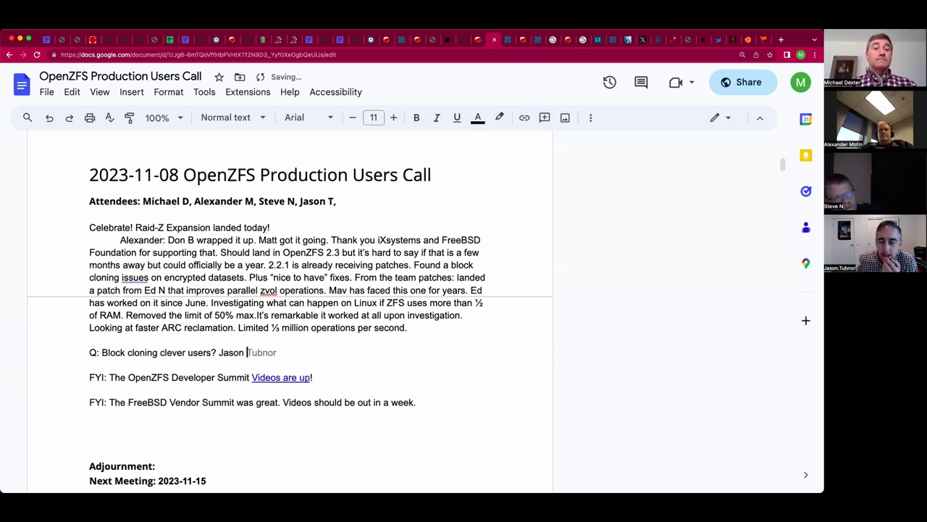
{"action": "type", "text": "concerned "}
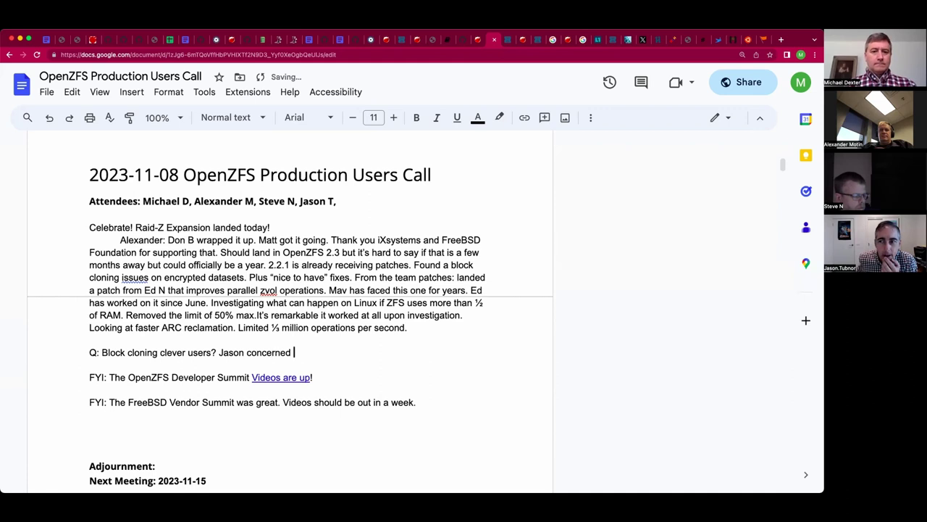
{"action": "type", "text": "because of "}
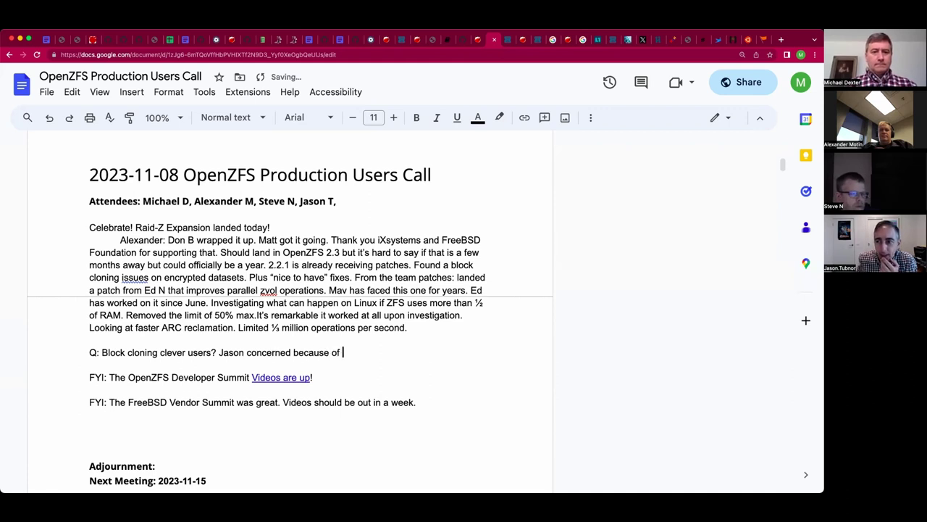
{"action": "type", "text": "encrypted datas"}
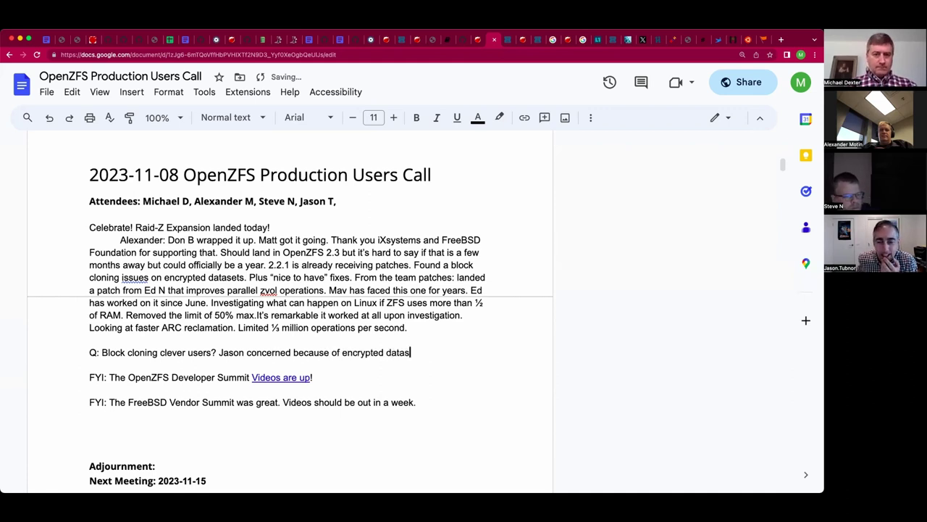
{"action": "type", "text": "ets/"}
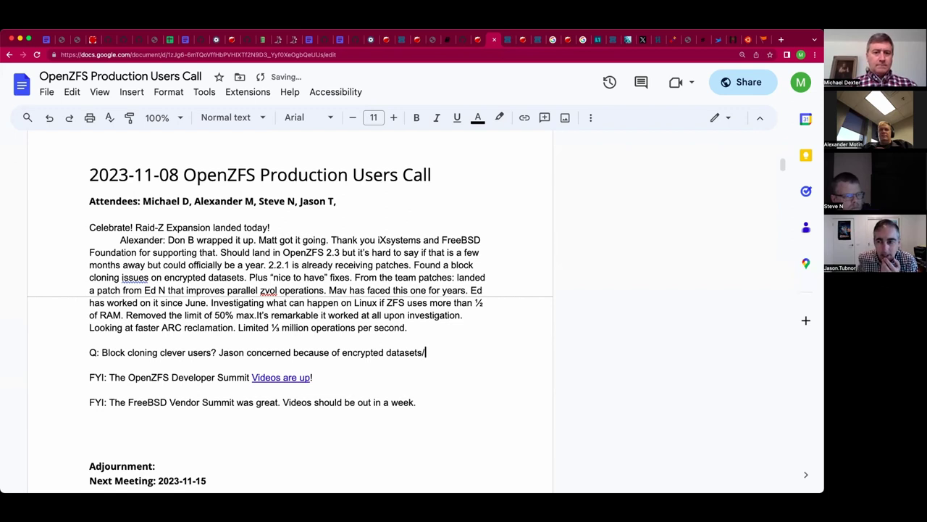
{"action": "key", "text": "BackSpace"}
{"action": "type", "text": "."}
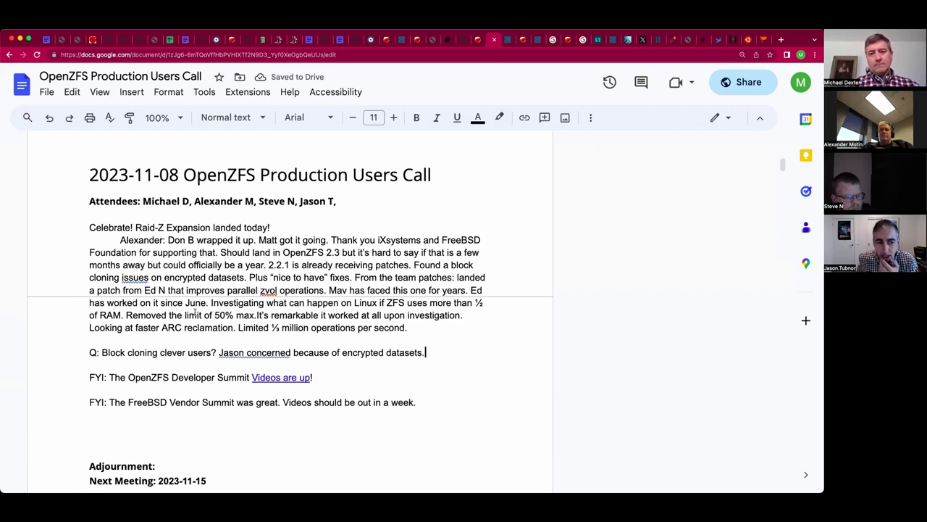
{"action": "key", "text": "BackSpace"}
{"action": "type", "text": "in product"}
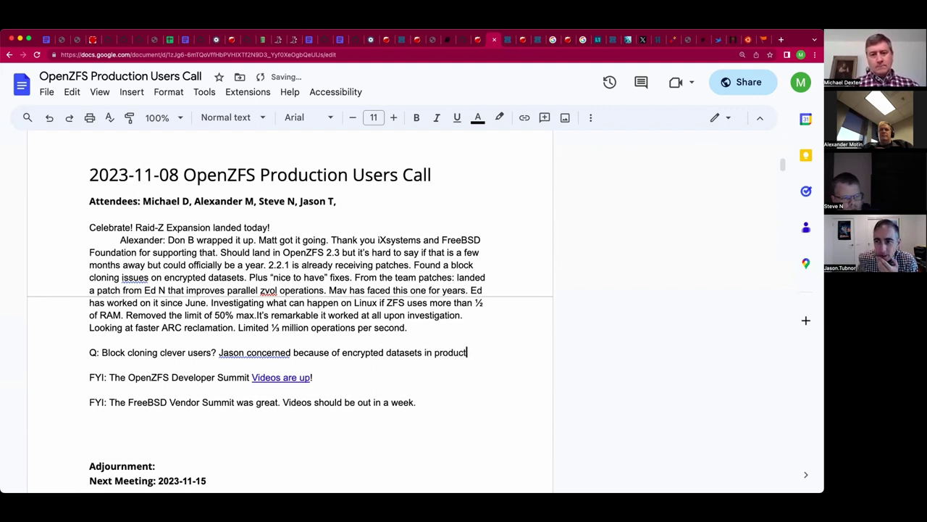
{"action": "type", "text": "ion."}
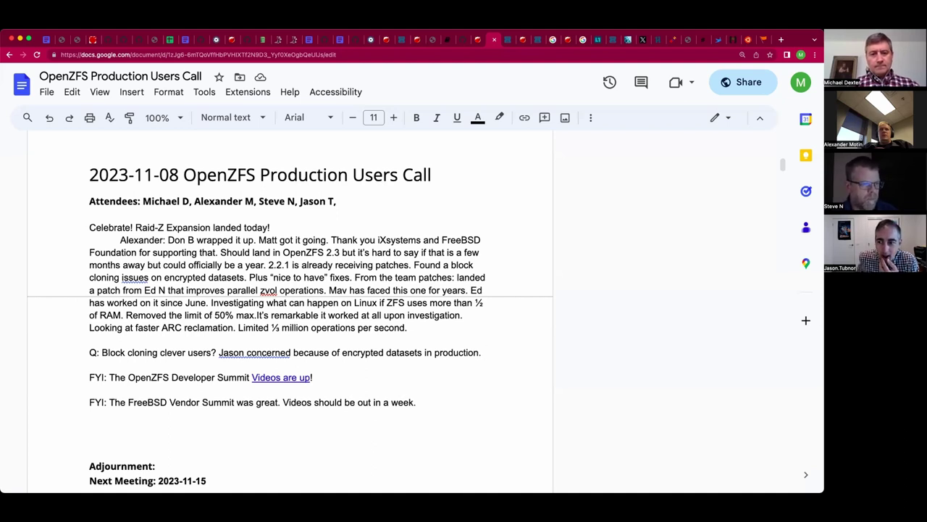
{"action": "key", "text": "BackSpace"}
On a new line, start noting that in FreeBSD MAIN and upstream it is enabled.
{"action": "key", "text": "Return"}
{"action": "type", "text": "In free"}
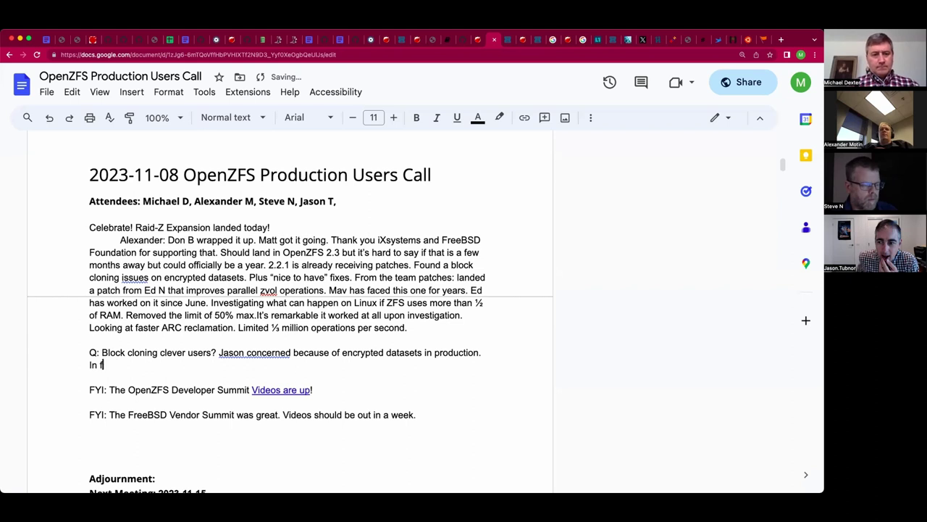
{"action": "key", "text": "BackSpace"}
{"action": "type", "text": "FreeBSD 2"}
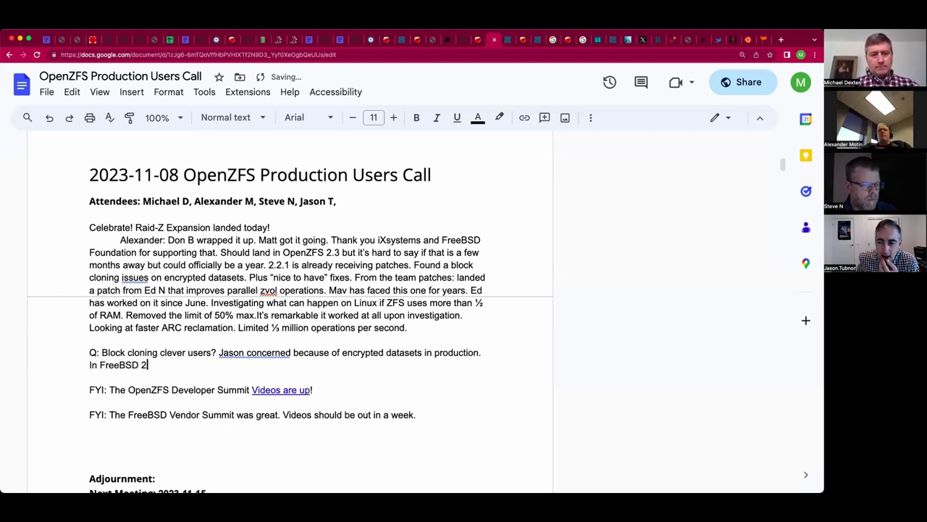
{"action": "type", "text": ".2 it is"}
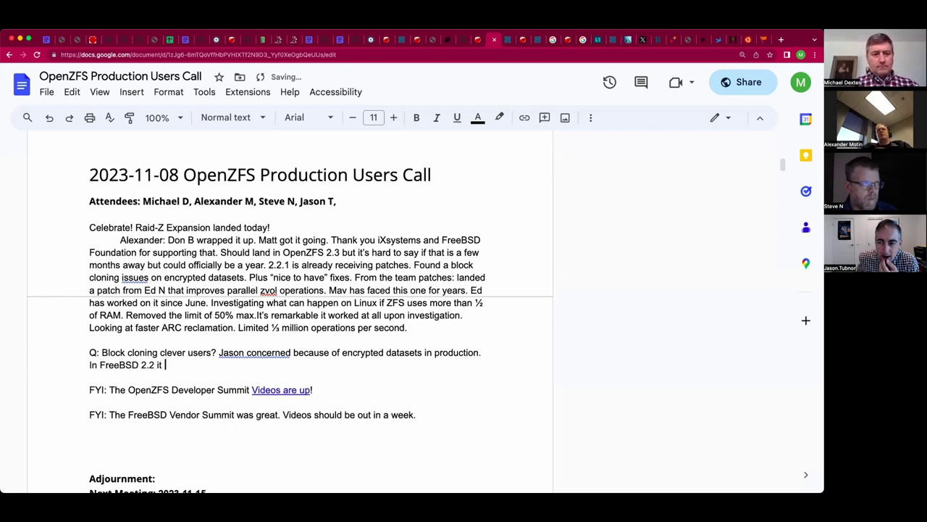
{"action": "key", "text": "BackSpace"}
{"action": "key", "text": "BackSpace"}
{"action": "key", "text": "BackSpace"}
{"action": "key", "text": "BackSpace"}
{"action": "key", "text": "BackSpace"}
{"action": "key", "text": "BackSpace"}
{"action": "key", "text": "BackSpace"}
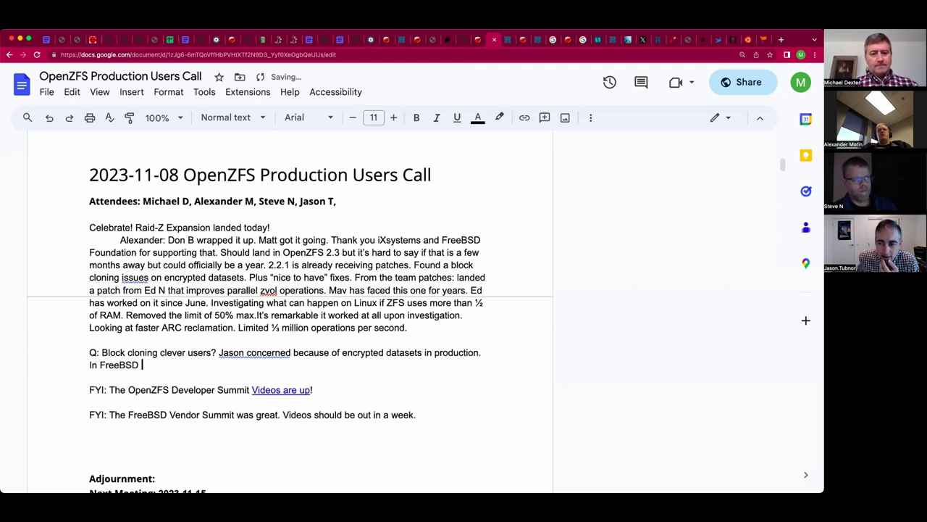
{"action": "type", "text": "MAIN and "}
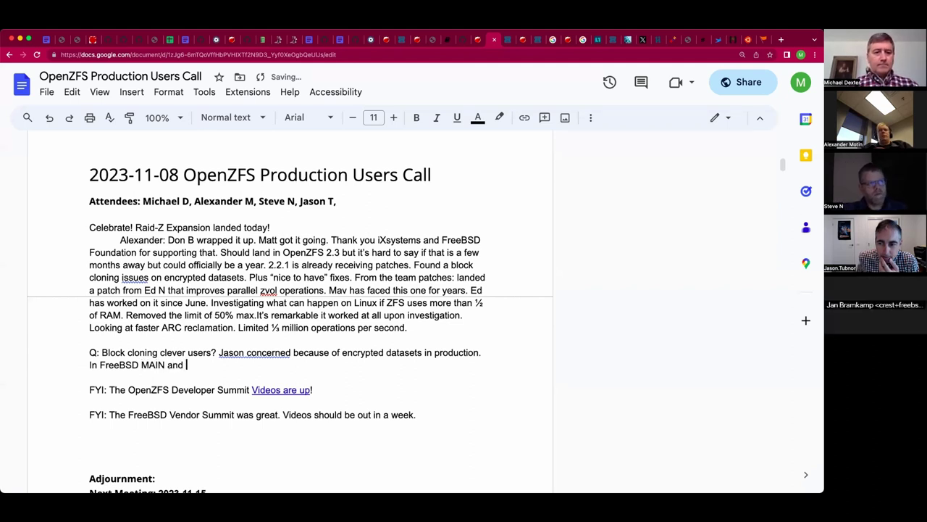
{"action": "type", "text": "upstream i tis"}
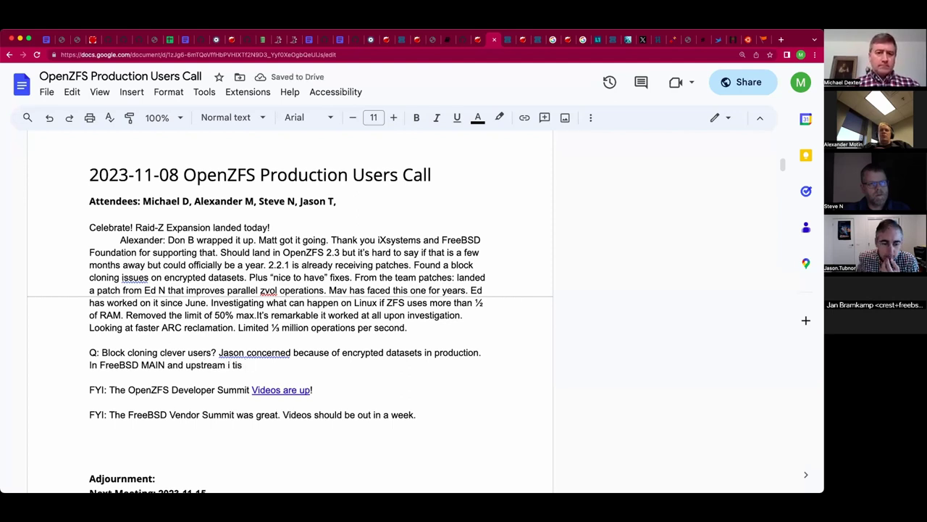
{"action": "key", "text": "BackSpace"}
{"action": "key", "text": "BackSpace"}
{"action": "key", "text": "BackSpace"}
{"action": "type", "text": "s is enabled"}
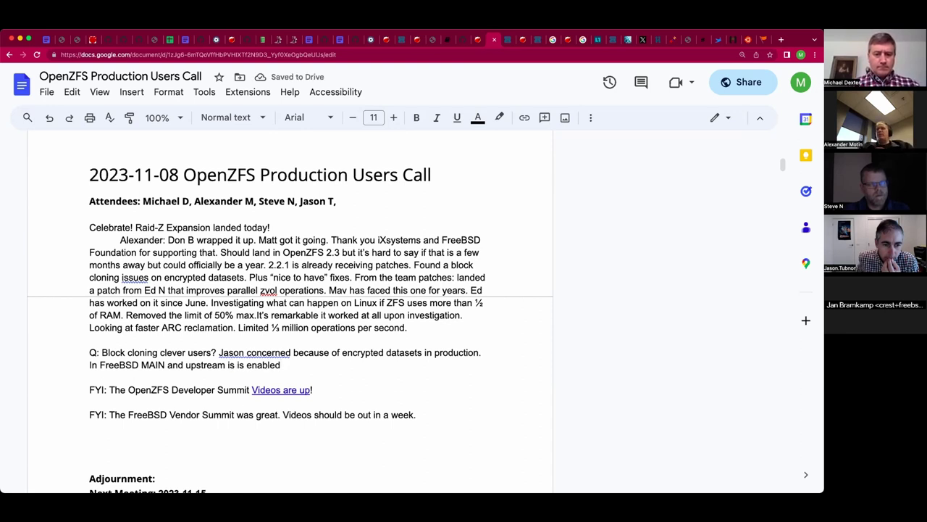
Fix the 'is' typo and complete the line with 'by default but is off in 14.0.'.
{"action": "left_click", "coordinate": [233, 365]}
{"action": "key", "text": "BackSpace"}
{"action": "type", "text": "t"}
{"action": "key", "text": "End"}
{"action": "type", "text": "by default but is off in "}
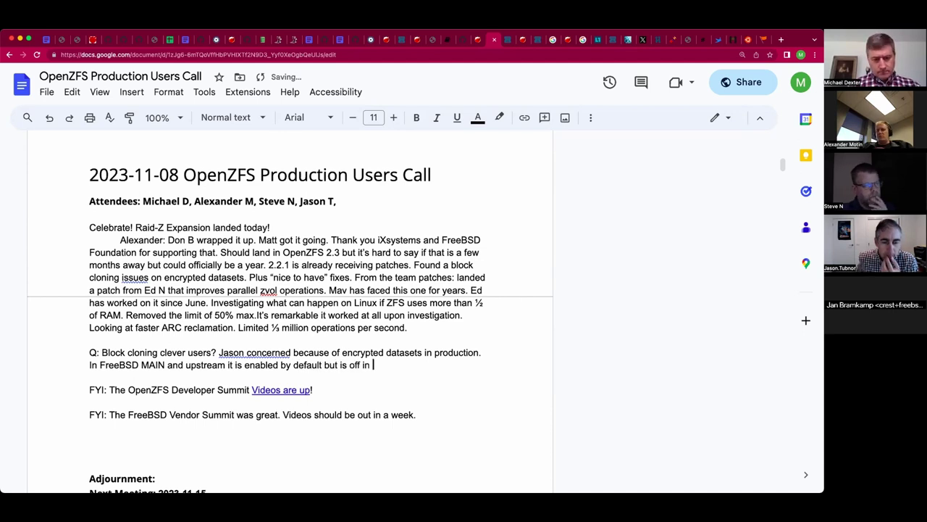
{"action": "type", "text": "14.0."}
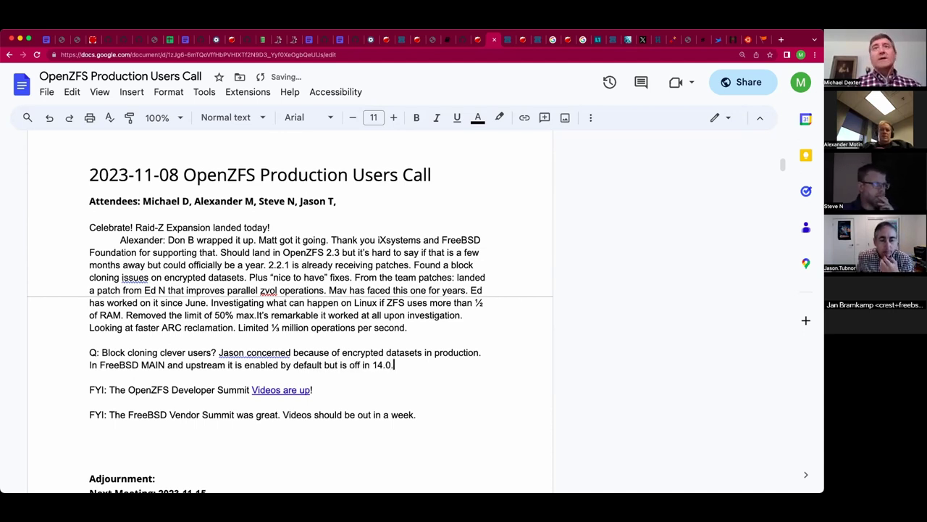
Append the new attendee's name to the Attendees line and begin their remark about 14.0 below the note.
{"action": "left_click", "coordinate": [360, 194]}
{"action": "type", "text": "Janb"}
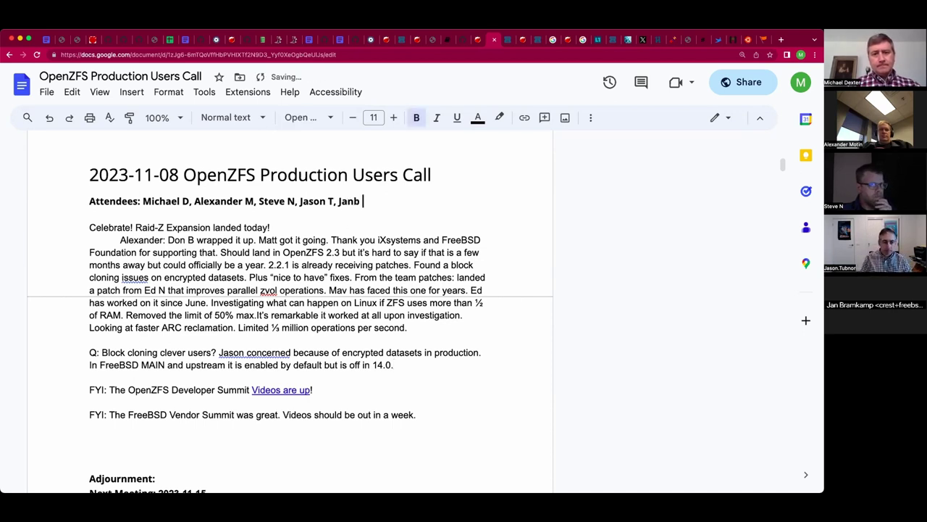
{"action": "key", "text": "BackSpace"}
{"action": "key", "text": "BackSpace"}
{"action": "type", "text": "B"}
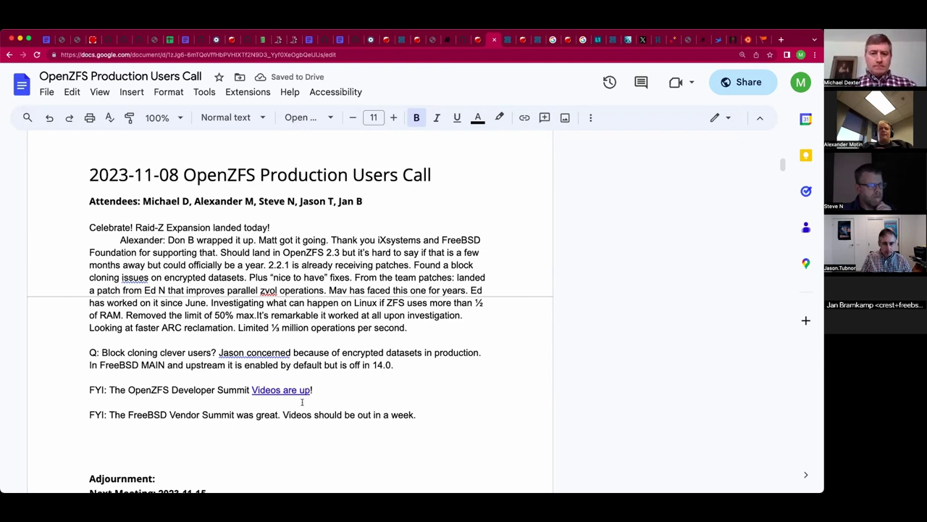
{"action": "left_click", "coordinate": [418, 365]}
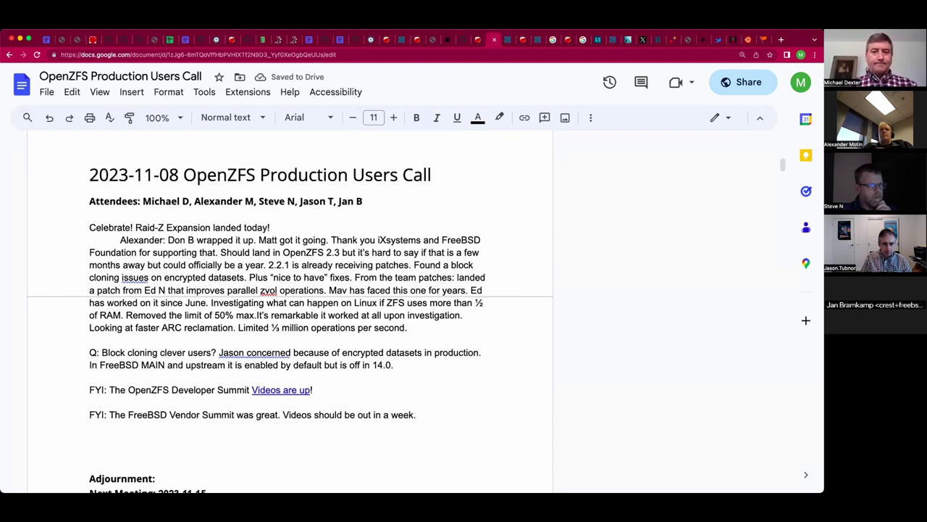
{"action": "type", "text": "Jan: Lookin"}
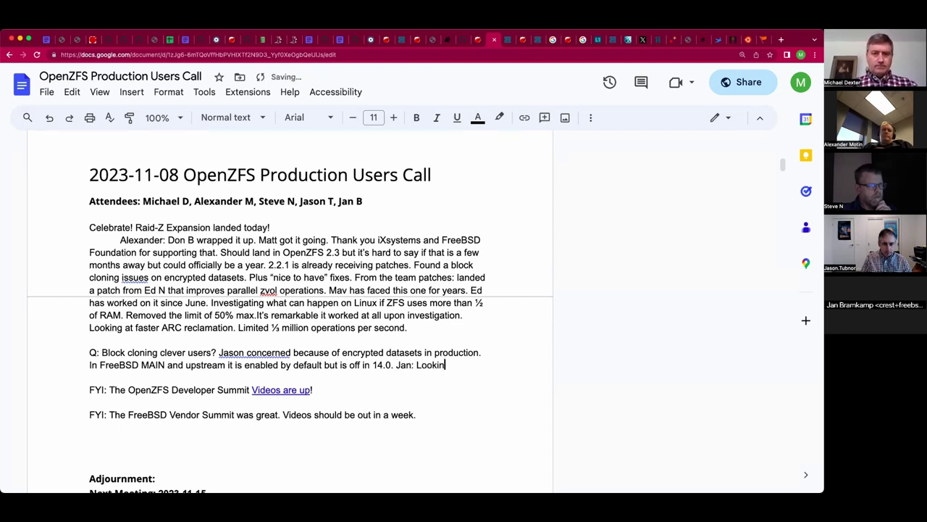
{"action": "type", "text": "g at 14.0/"}
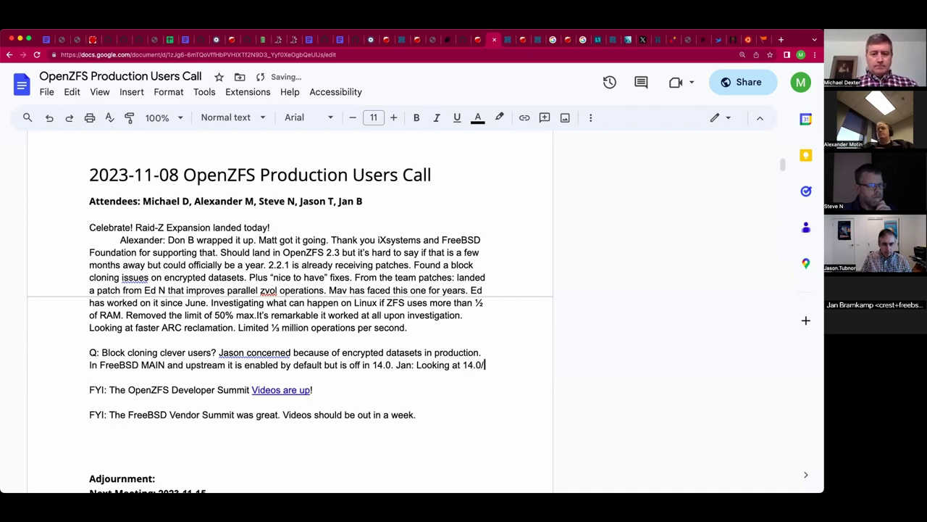
{"action": "type", "text": "block"}
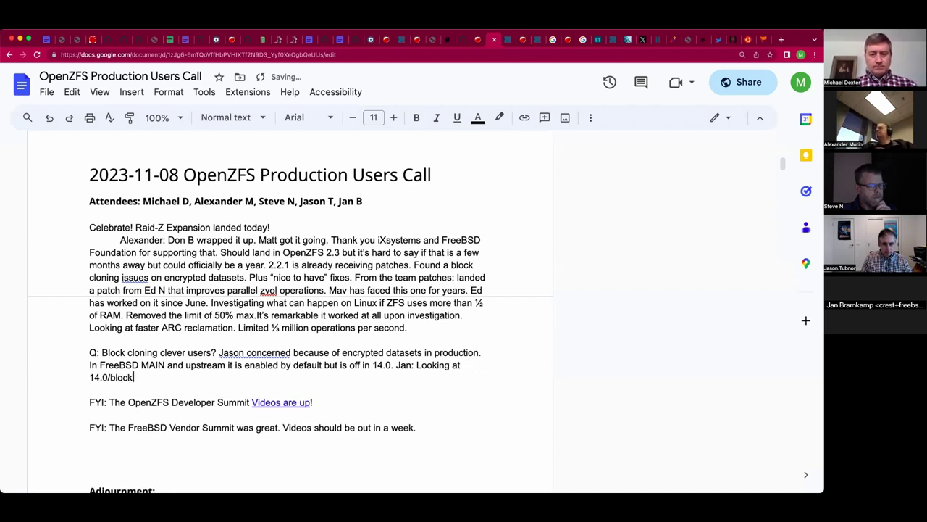
Note that for 14.0/2.2, once enabled you can't reverse the behavior of cp, cat etc.
{"action": "key", "text": "BackSpace"}
{"action": "key", "text": "BackSpace"}
{"action": "key", "text": "BackSpace"}
{"action": "key", "text": "BackSpace"}
{"action": "key", "text": "BackSpace"}
{"action": "type", "text": "2.2. "}
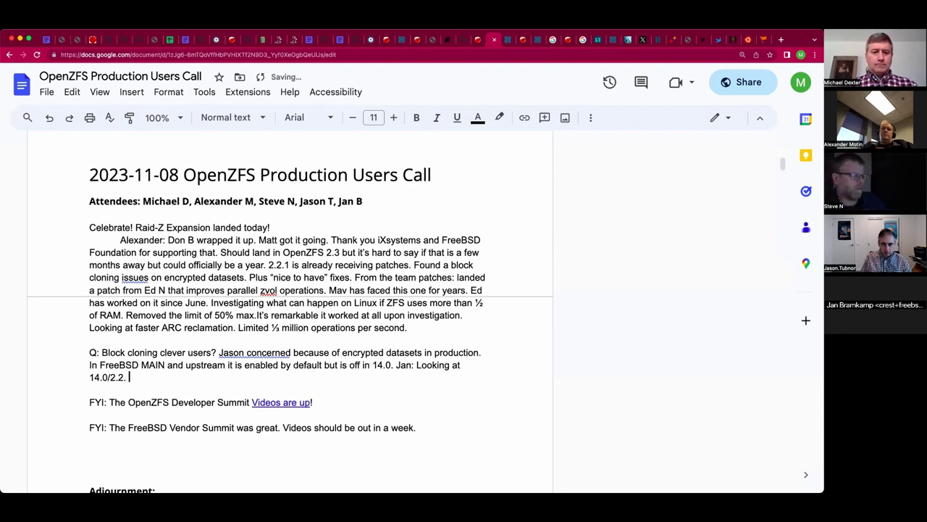
{"action": "type", "text": "Once enabled "}
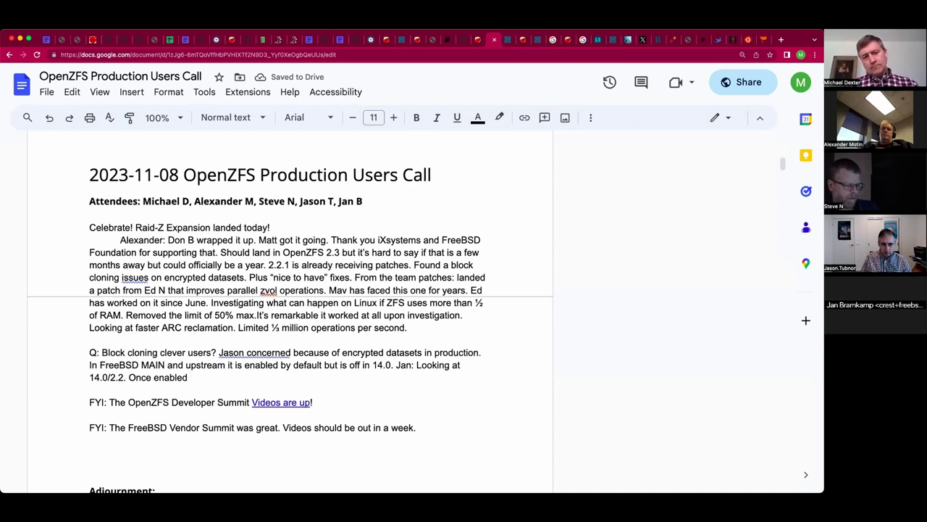
{"action": "type", "text": "you can’t"}
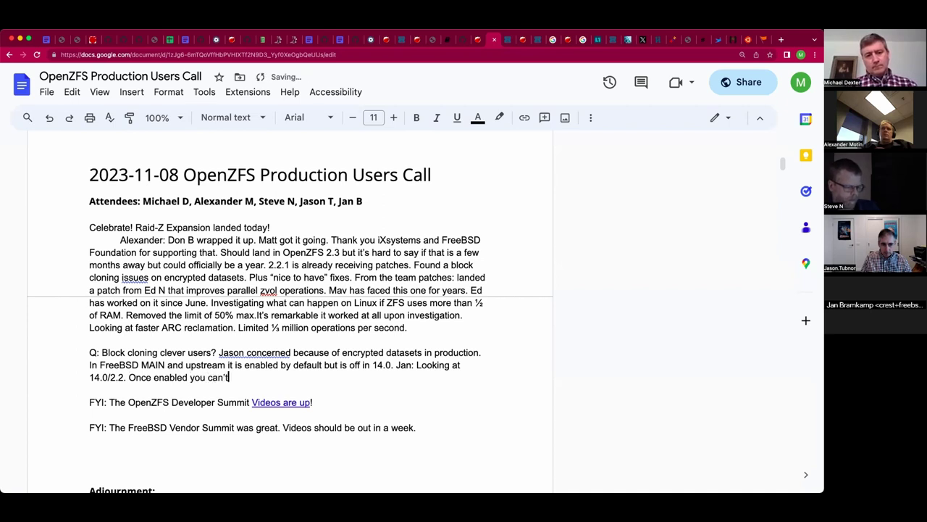
{"action": "type", "text": "'t reverse the"}
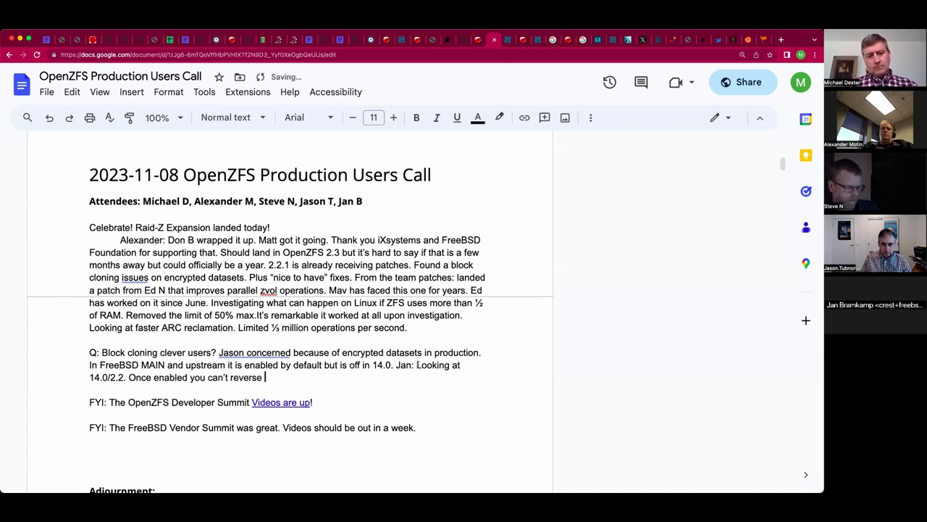
{"action": "type", "text": " behavior of"}
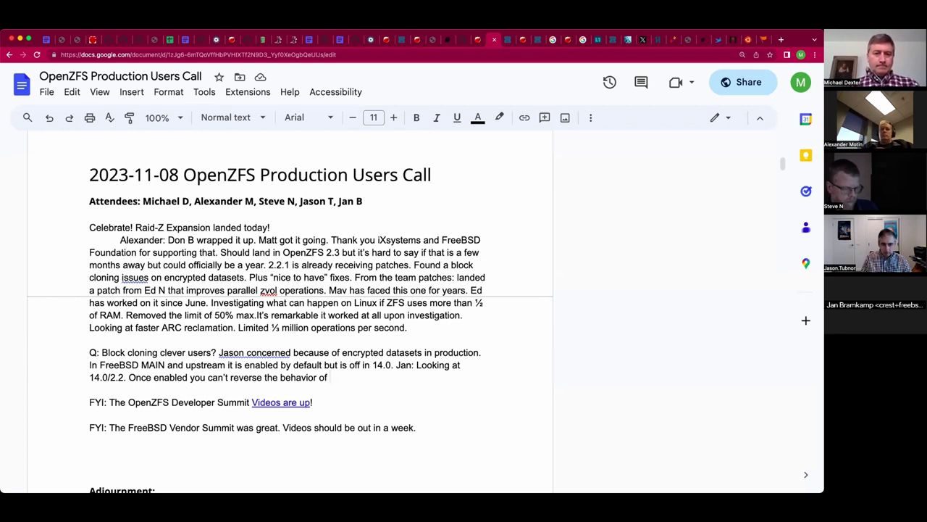
{"action": "type", "text": "cop, cp"}
{"action": "key", "text": "BackSpace"}
{"action": "key", "text": "BackSpace"}
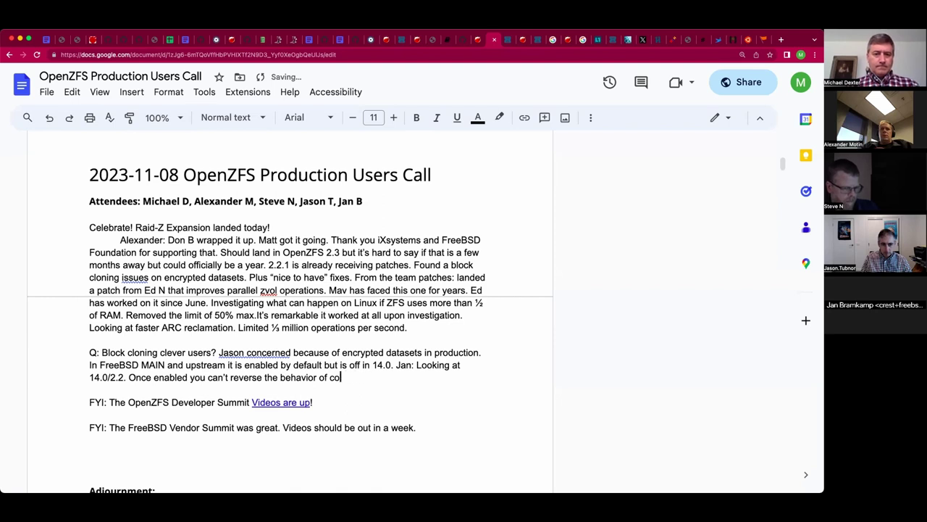
{"action": "key", "text": "BackSpace"}
{"action": "type", "text": "p, cat etc."}
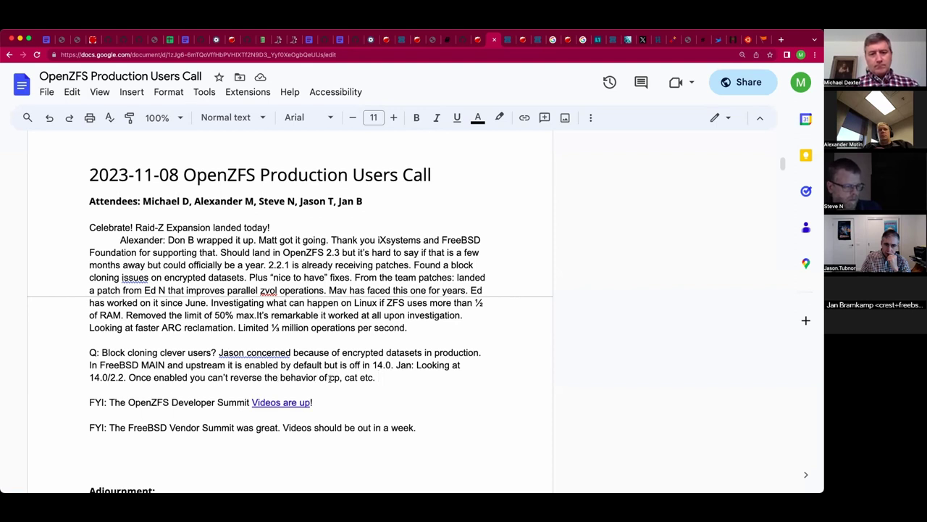
Insert 'copy file range in' before 'cp' in that remark.
{"action": "left_click", "coordinate": [330, 377]}
{"action": "type", "text": "copy file range in c"}
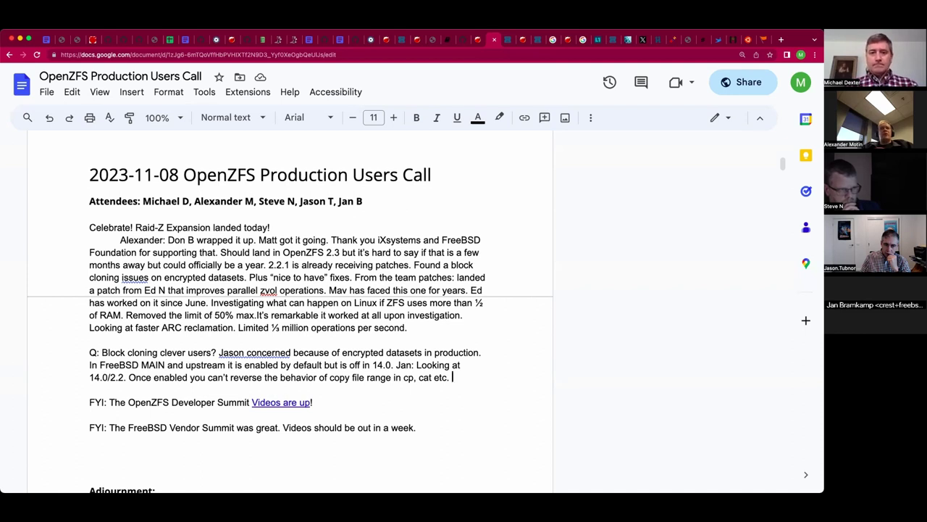
{"action": "type", "text": "If"}
{"action": "key", "text": "BackSpace"}
{"action": "key", "text": "BackSpace"}
{"action": "key", "text": "BackSpace"}
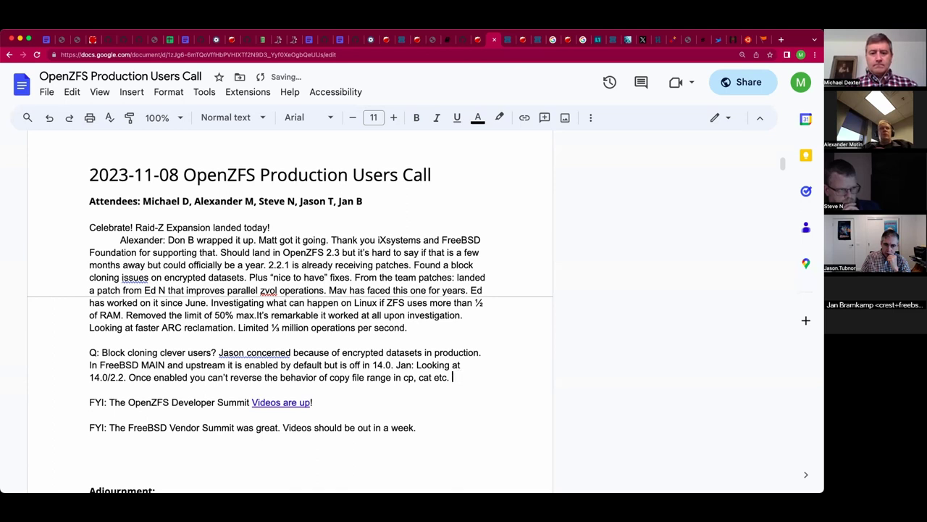
Add the remark that disabled means read and write, then ask whether block clone deduplication is immediately destroyed.
{"action": "type", "text": "Mav: I"}
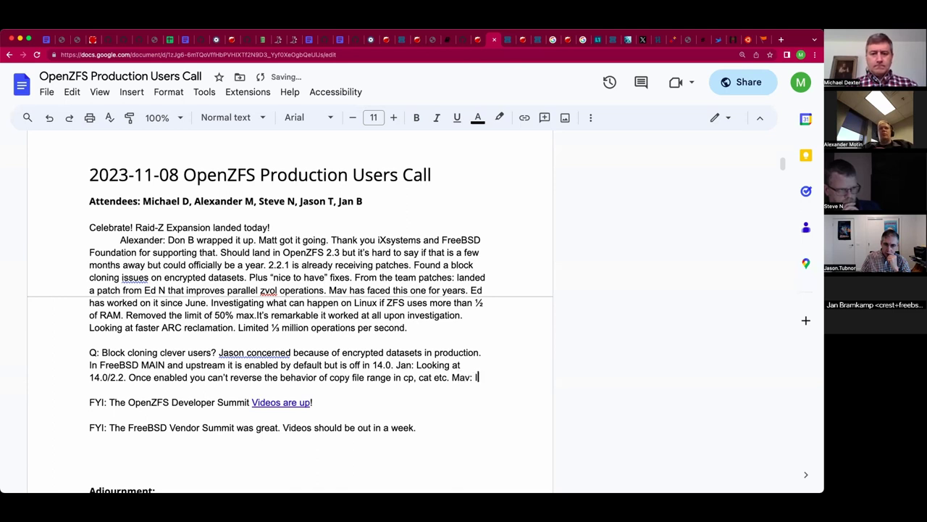
{"action": "type", "text": "f disabled, ti"}
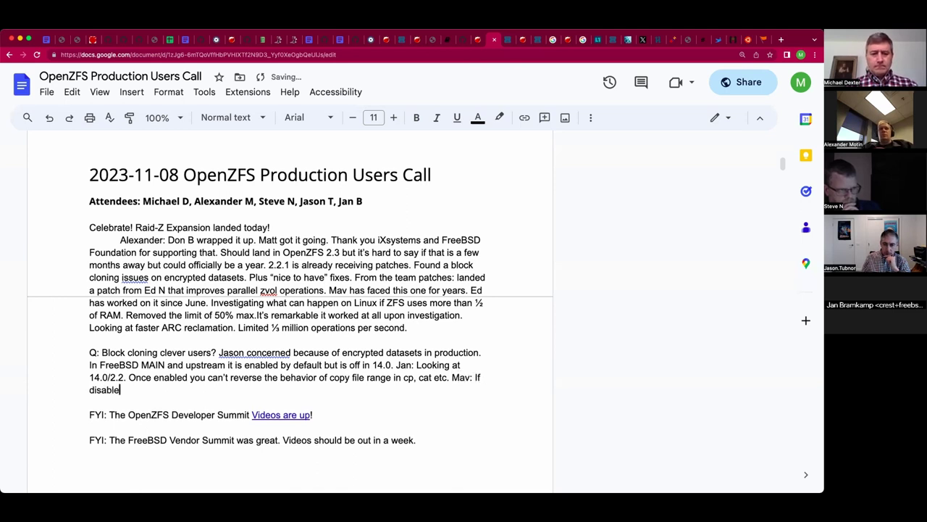
{"action": "key", "text": "BackSpace"}
{"action": "key", "text": "BackSpace"}
{"action": "type", "text": "it should be r"}
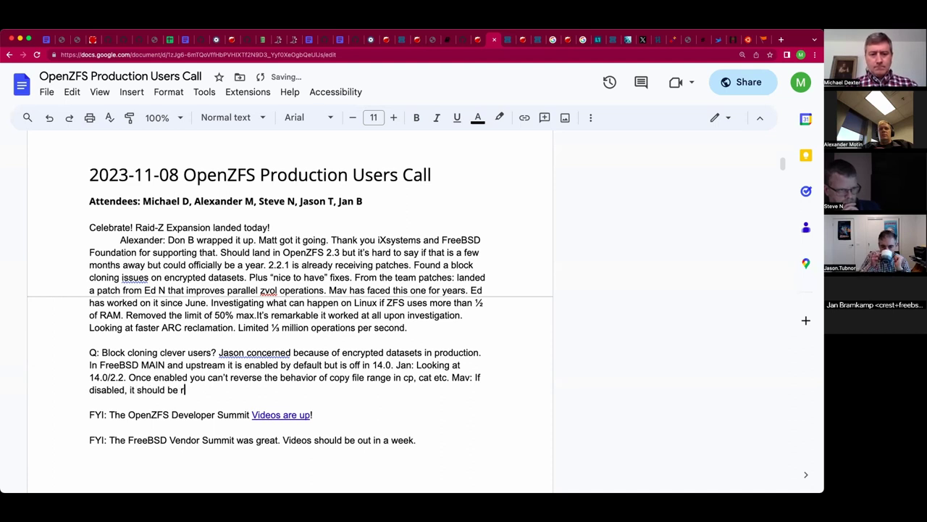
{"action": "type", "text": "ead and write."}
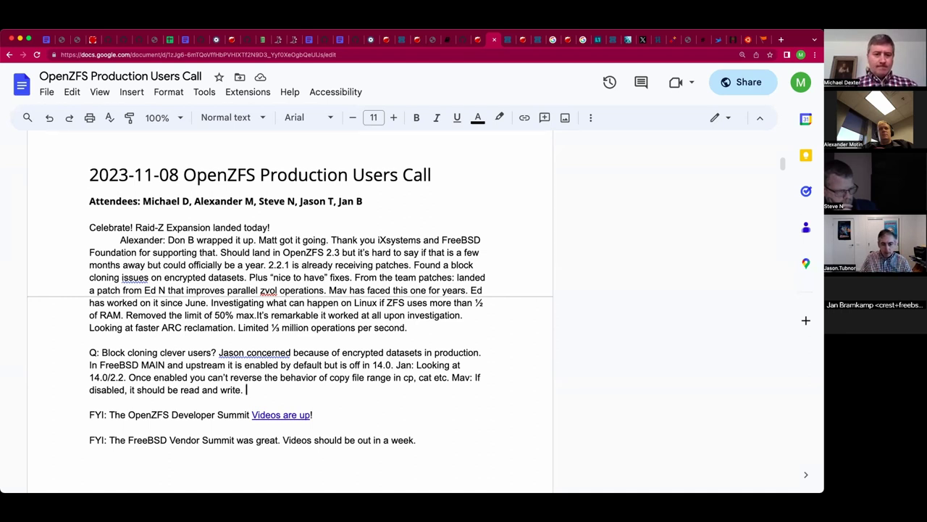
{"action": "type", "text": "Will"}
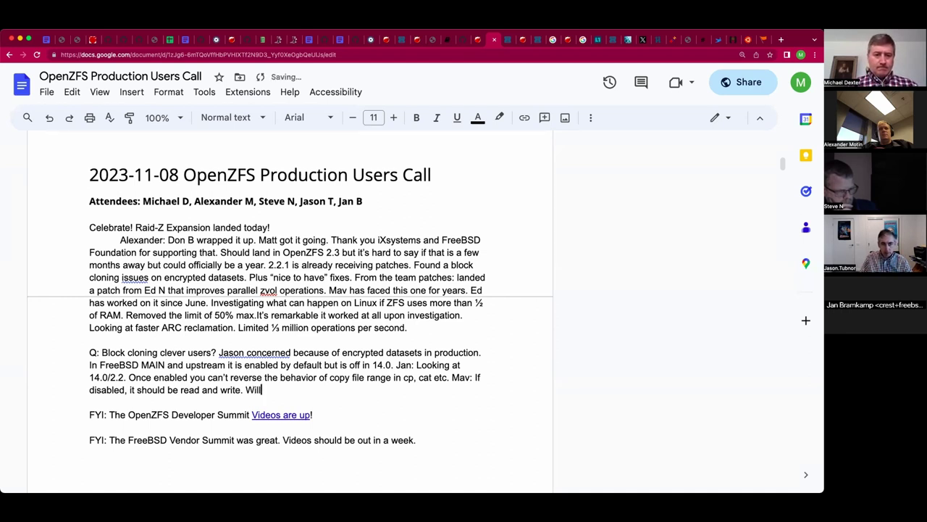
{"action": "type", "text": " dedupli"}
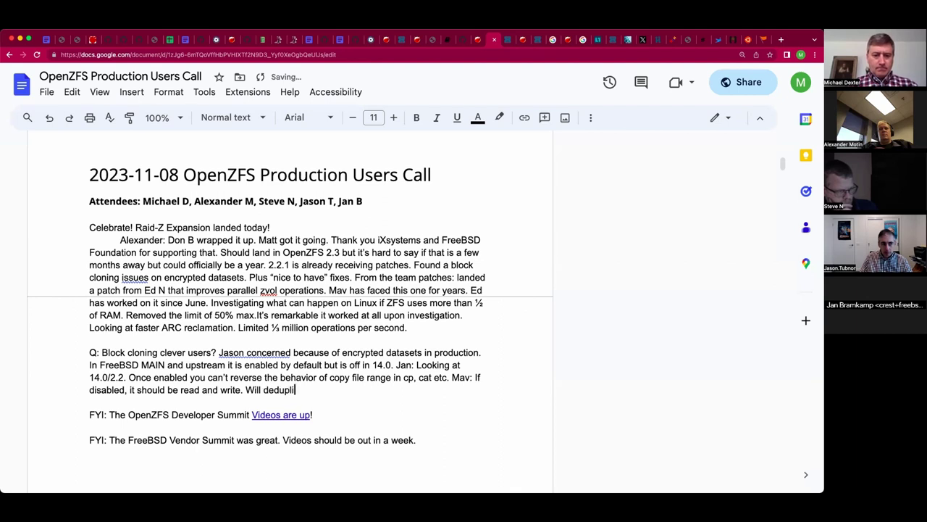
{"action": "type", "text": "cation be"}
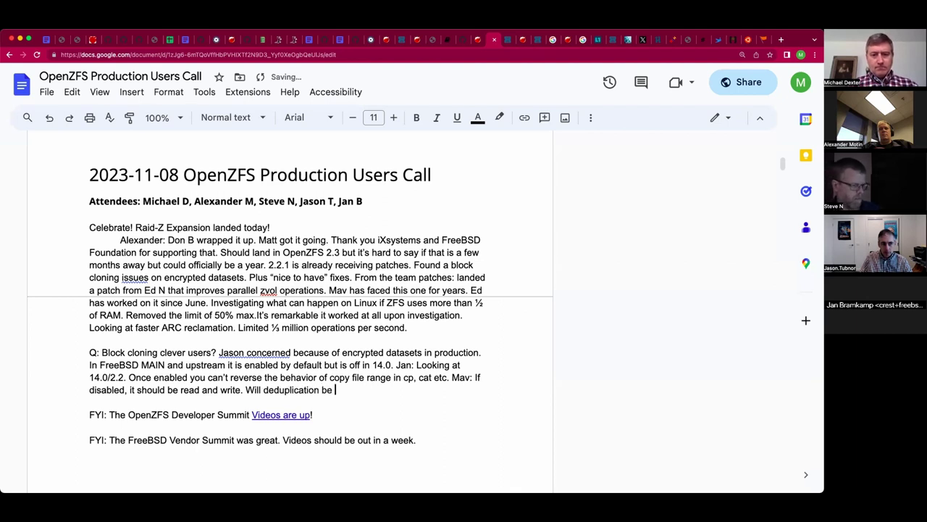
{"action": "type", "text": " imm"}
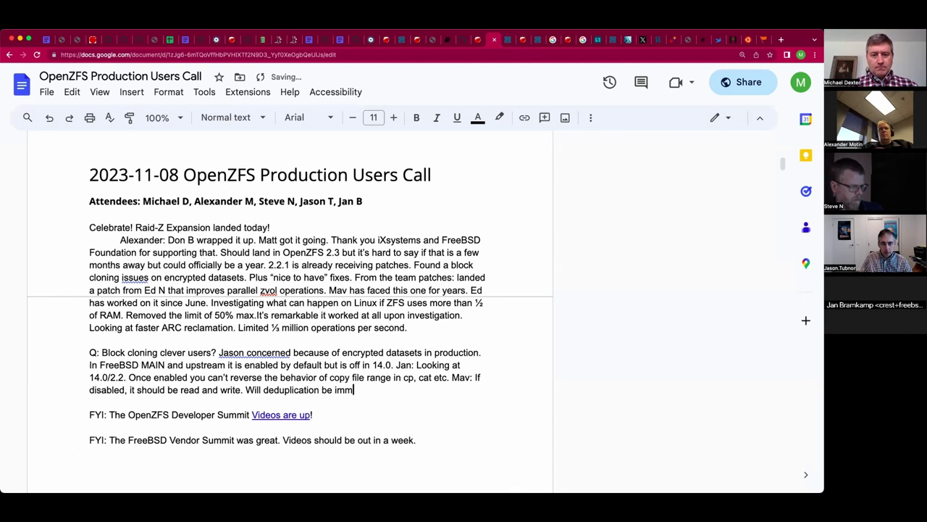
{"action": "type", "text": "ed"}
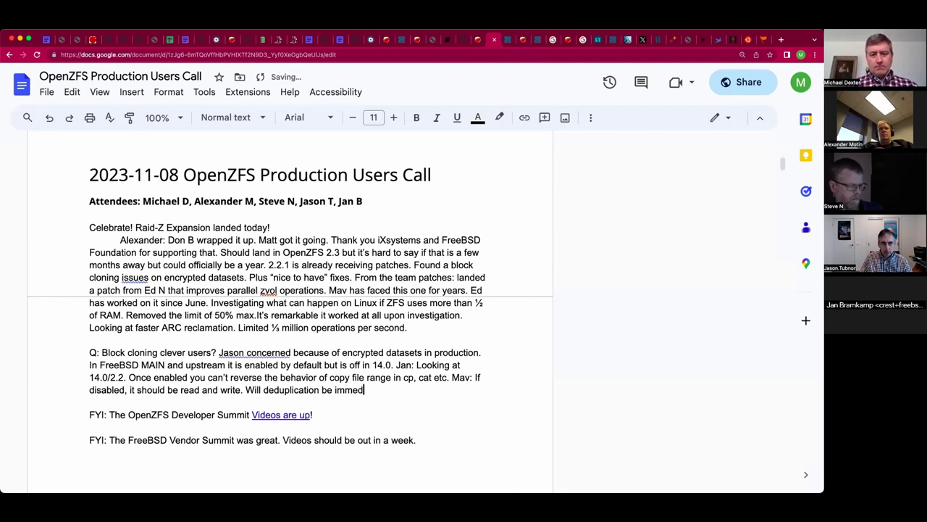
{"action": "type", "text": "iately des"}
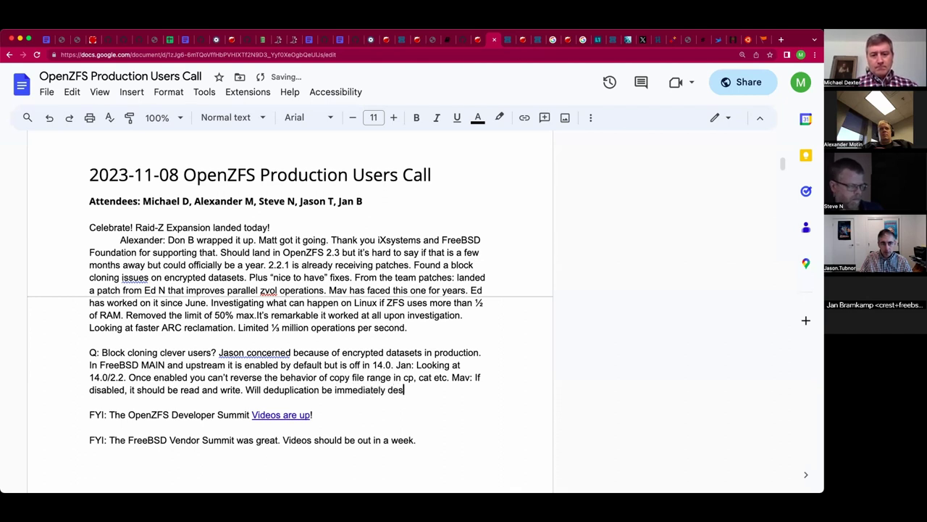
{"action": "type", "text": "troyed?"}
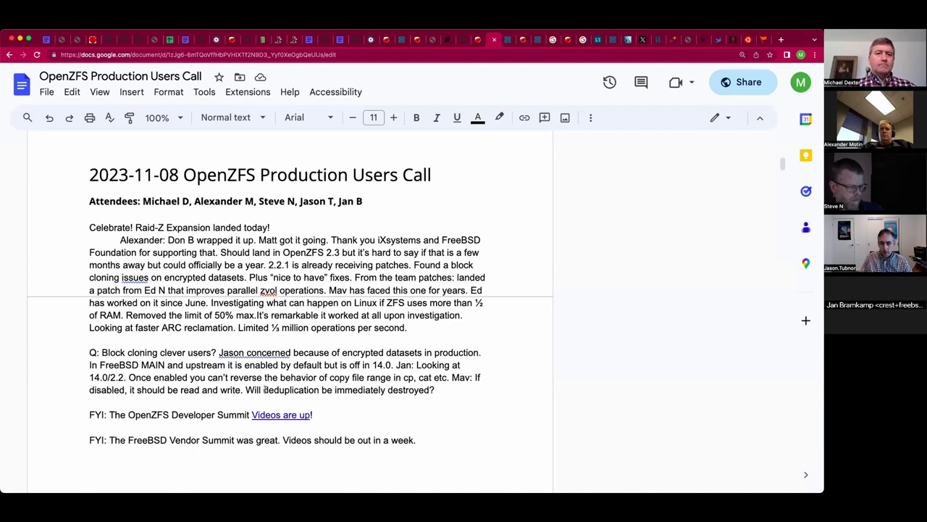
{"action": "left_click", "coordinate": [264, 389]}
{"action": "type", "text": "block clone"}
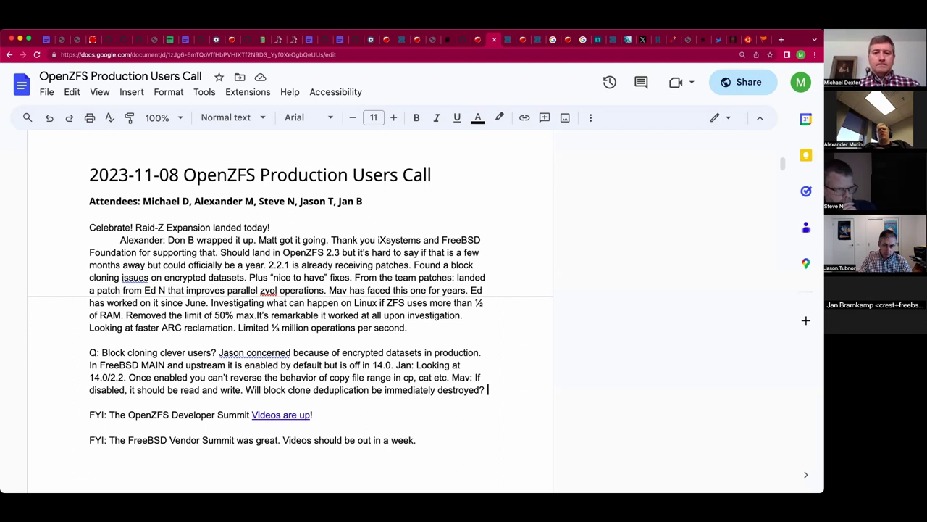
Note it can't be controlled per-syscall and that Linux has a copy file range syscall.
{"action": "type", "text": "Can't"}
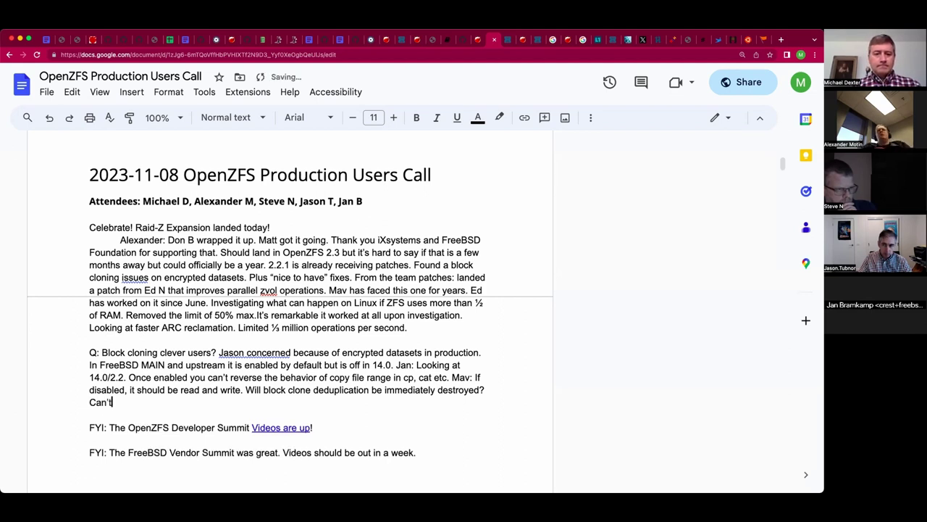
{"action": "type", "text": " be controlled "}
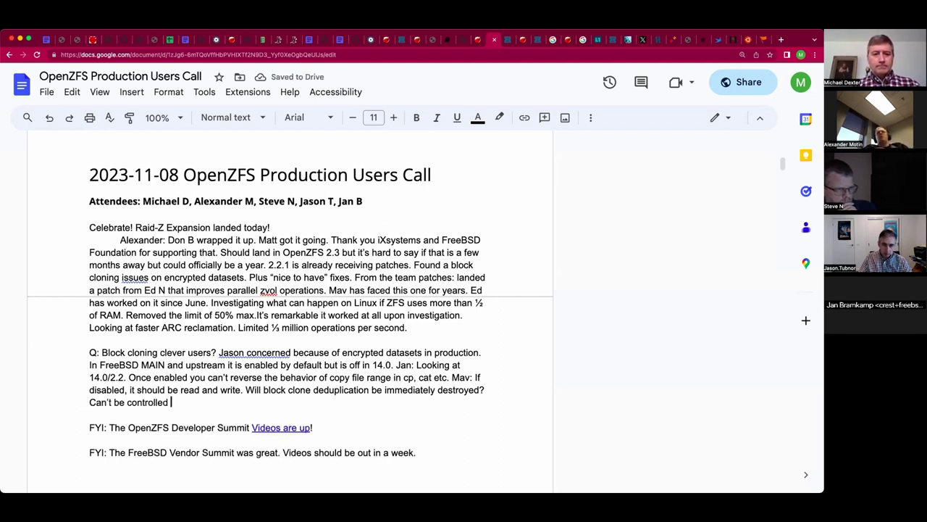
{"action": "type", "text": "per-sys"}
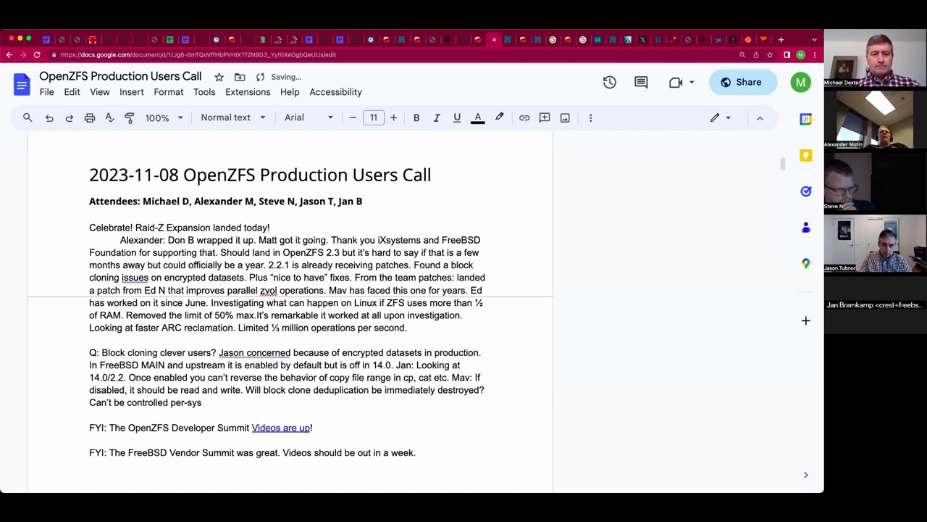
{"action": "type", "text": "cal? Linux "}
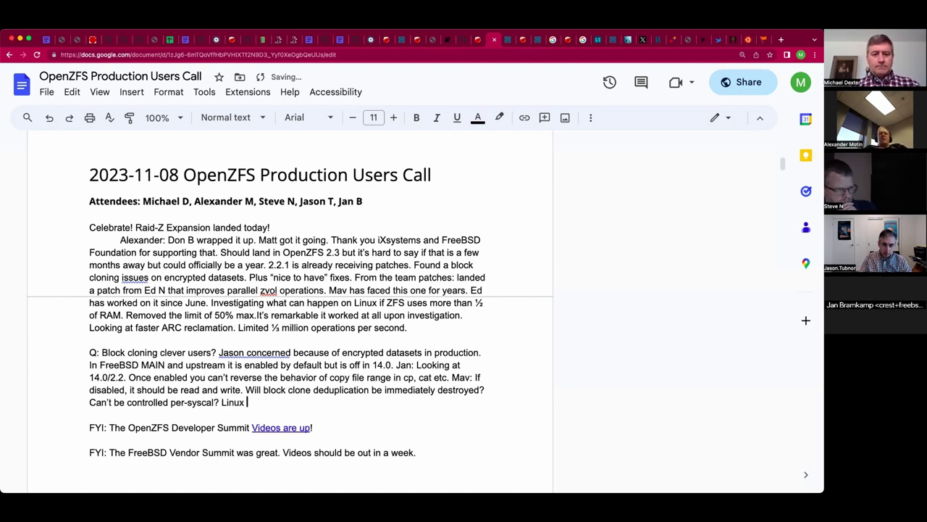
{"action": "type", "text": "has a copy"}
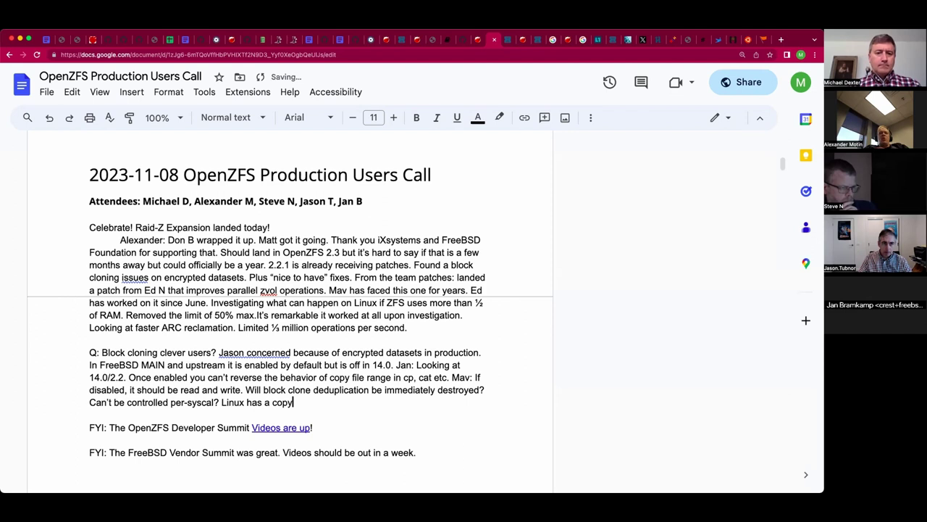
{"action": "type", "text": " file rante"}
{"action": "key", "text": "BackSpace"}
{"action": "type", "text": "ge sysc"}
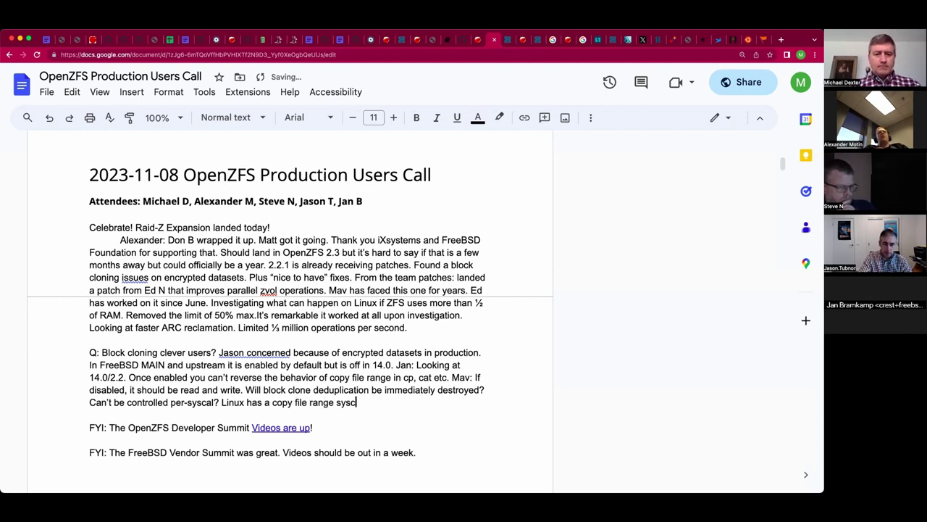
{"action": "type", "text": "all."}
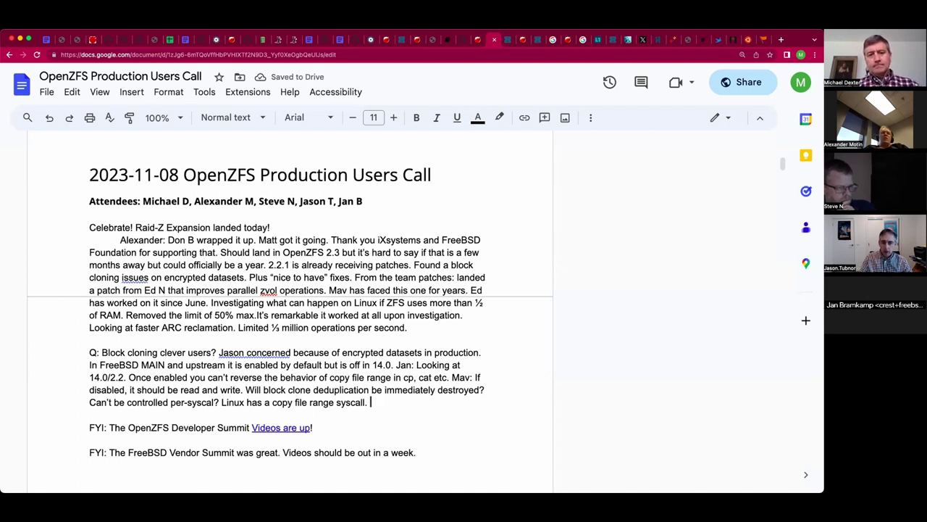
{"action": "type", "text": " Cp hsa"}
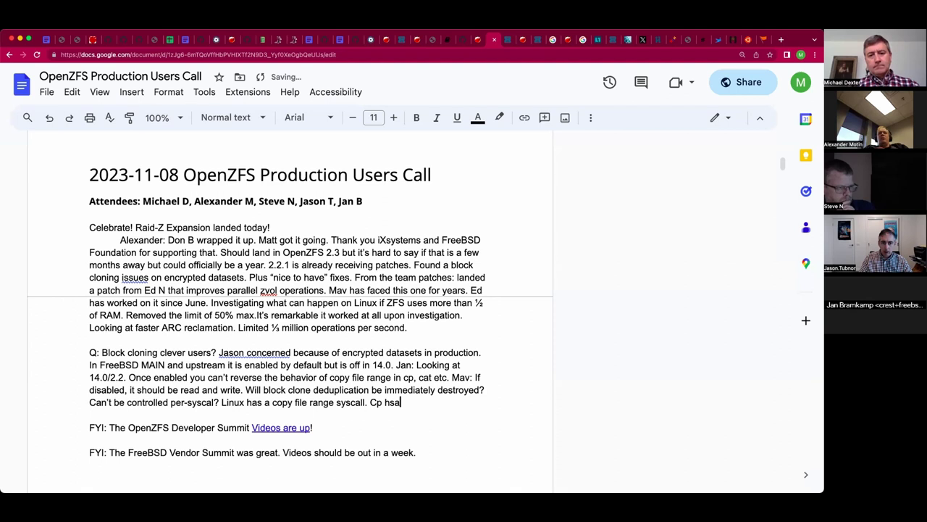
Add that cp has copy explicitly and can work on full file descriptors OR ranges.
{"action": "key", "text": "alt+BackSpace"}
{"action": "key", "text": "alt+BackSpace"}
{"action": "type", "text": "cp has copy expli"}
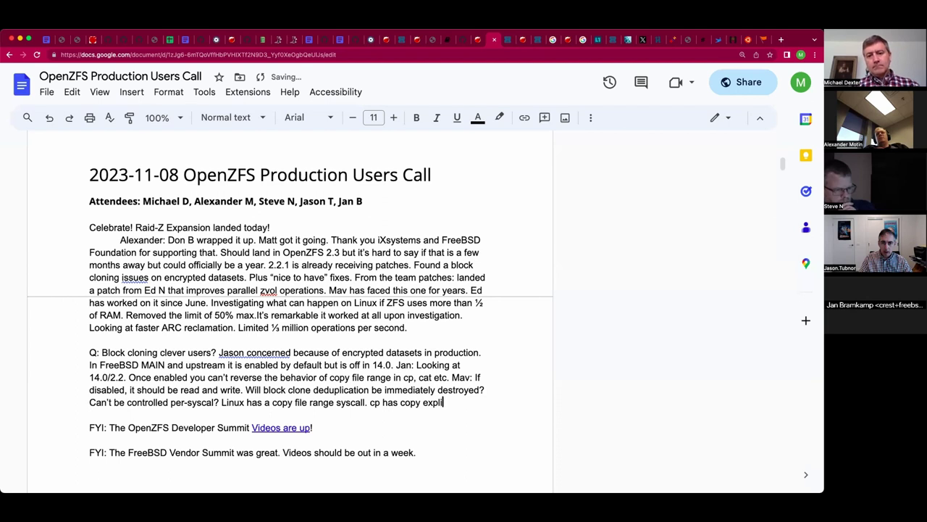
{"action": "type", "text": "citly."}
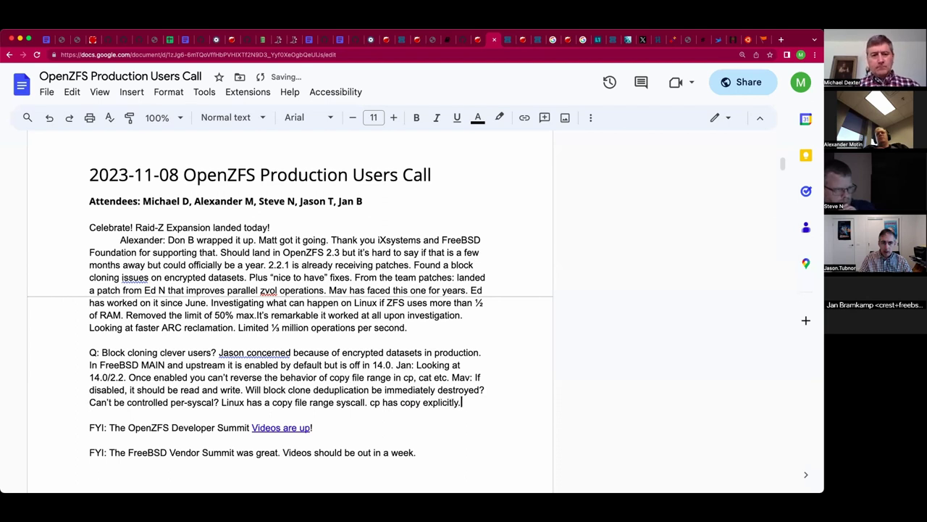
{"action": "type", "text": ".. "}
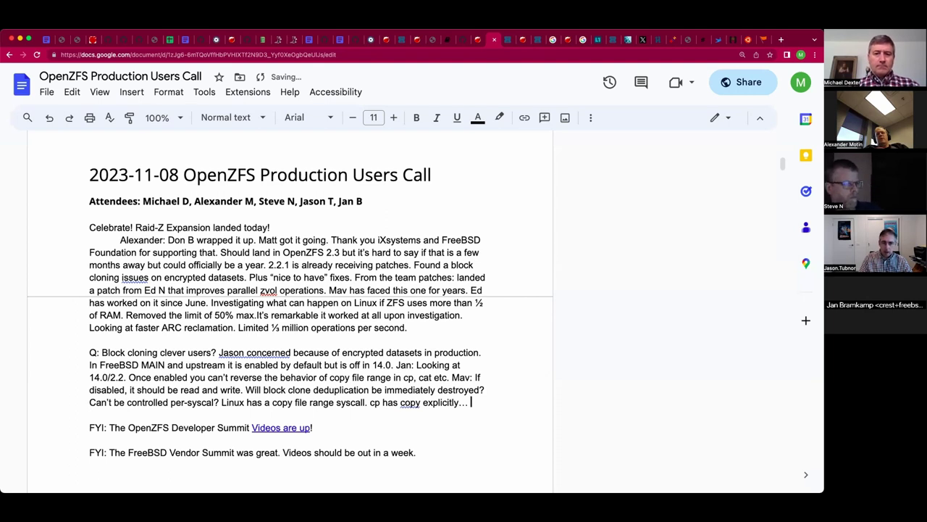
{"action": "type", "text": "Can "}
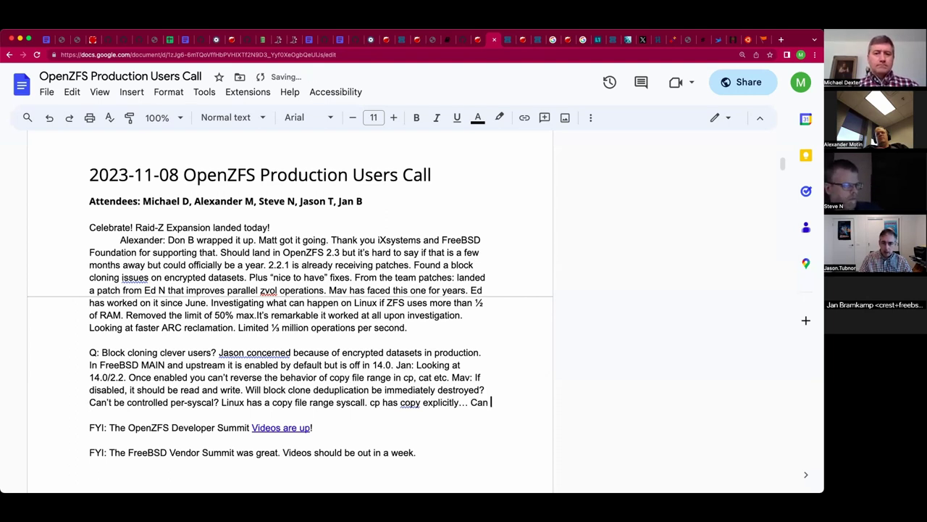
{"action": "type", "text": "work on full file "}
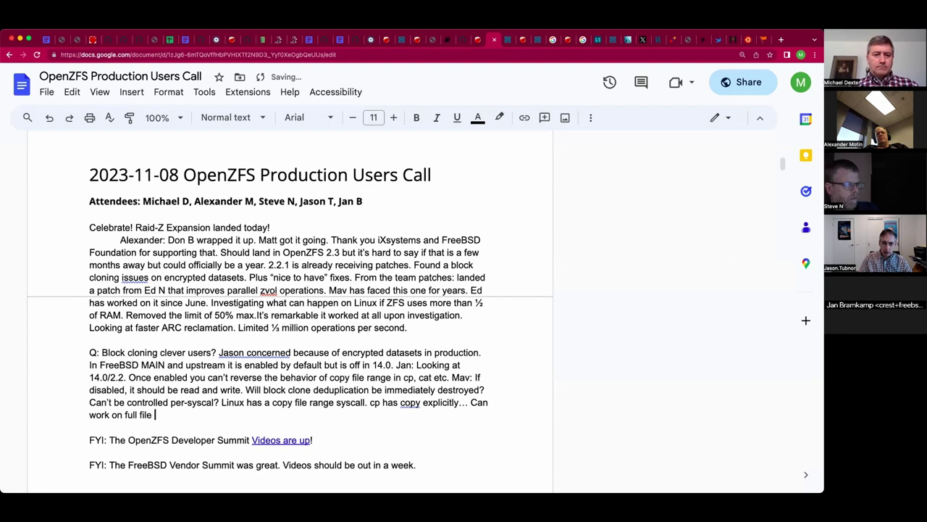
{"action": "type", "text": "descriptors"}
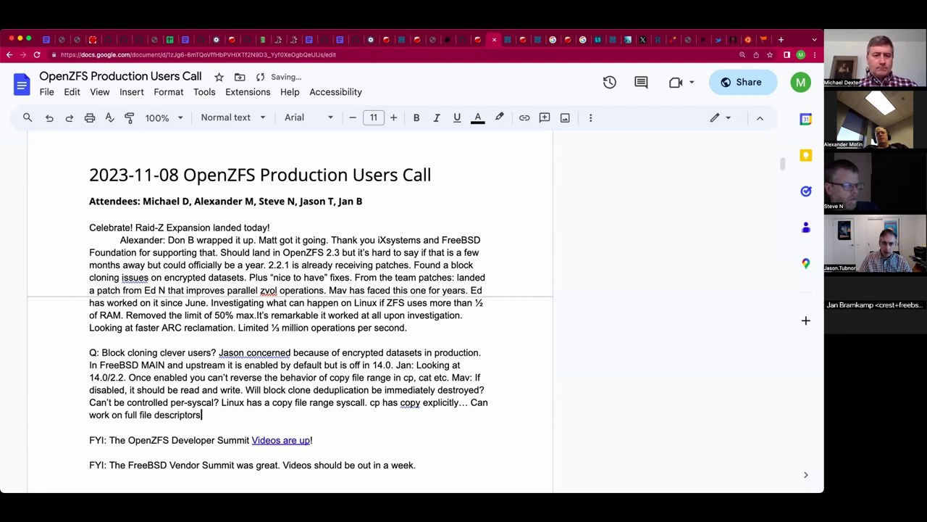
{"action": "type", "text": ", or"}
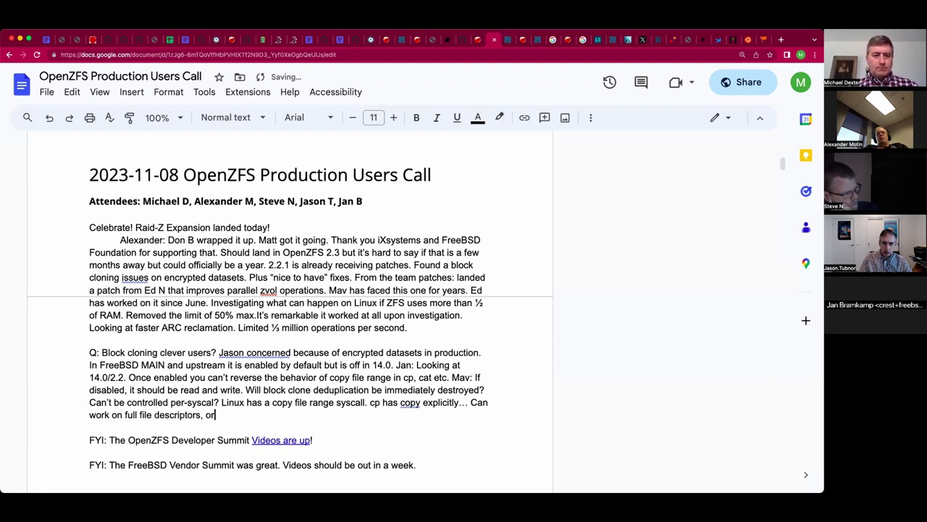
{"action": "key", "text": "BackSpace"}
{"action": "key", "text": "BackSpace"}
{"action": "type", "text": "OR ranges"}
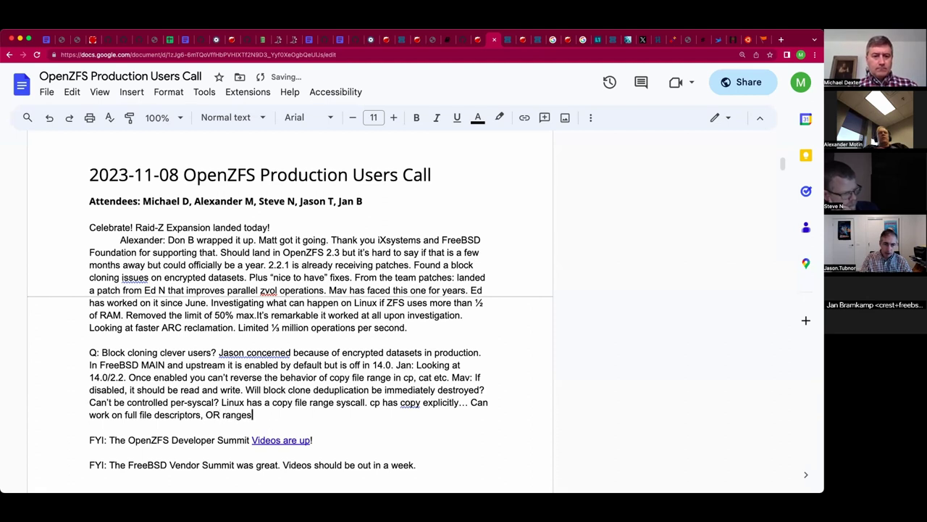
{"action": "type", "text": "."}
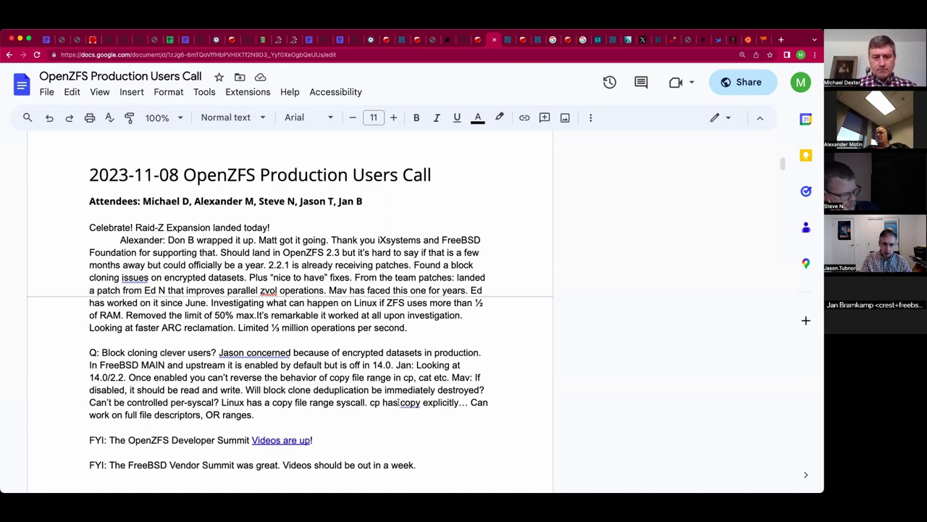
Insert 'flags to' after 'cp has' and add 'The default is fine 95% of the time...'.
{"action": "left_click", "coordinate": [399, 401]}
{"action": "type", "text": "flags to"}
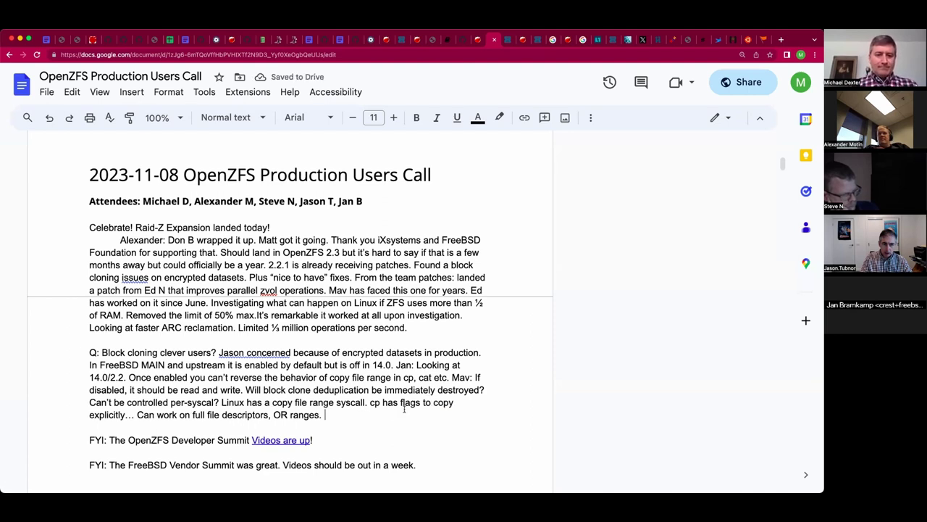
{"action": "type", "text": "The de"}
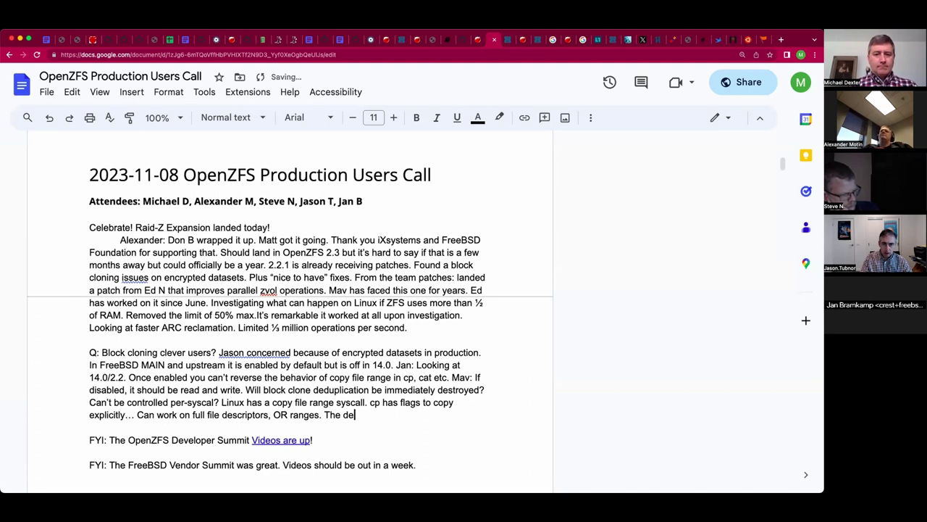
{"action": "type", "text": "fault is 95%"}
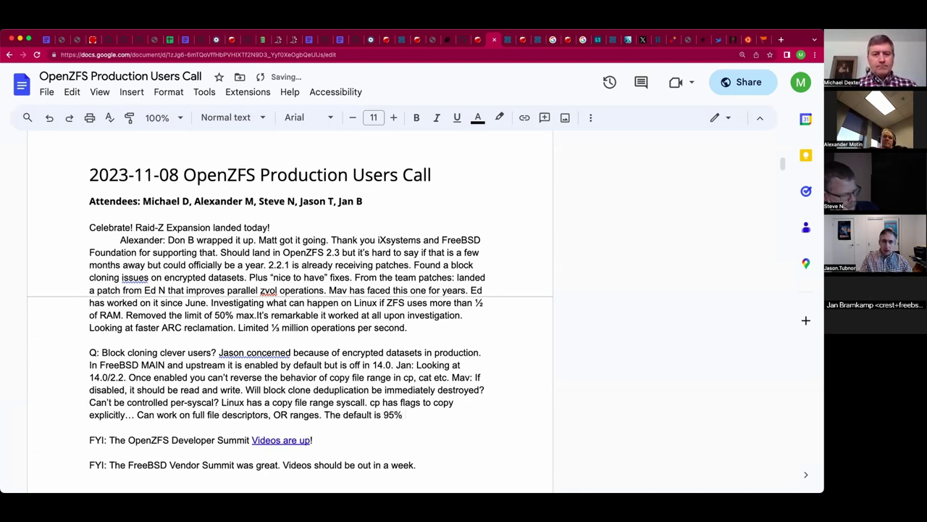
{"action": "left_click", "coordinate": [383, 414]}
{"action": "type", "text": "fine "}
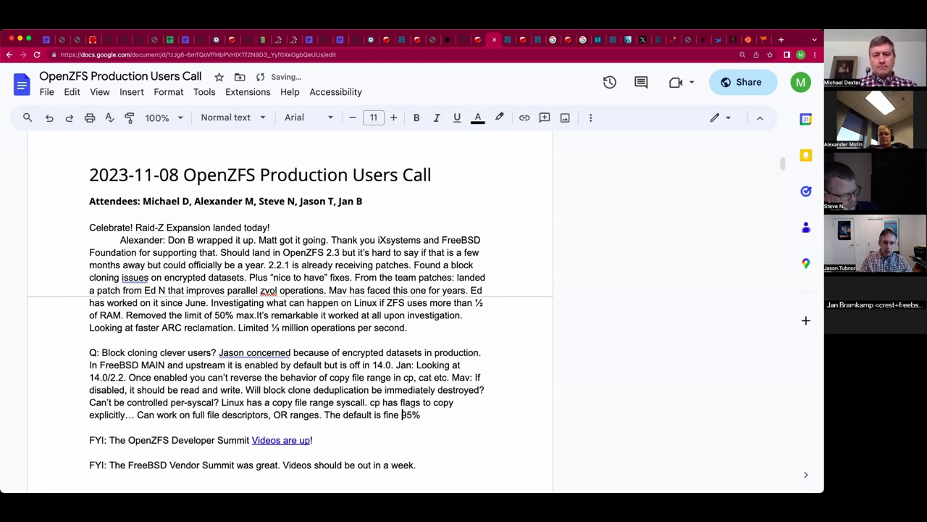
{"action": "type", "text": "of the time..."}
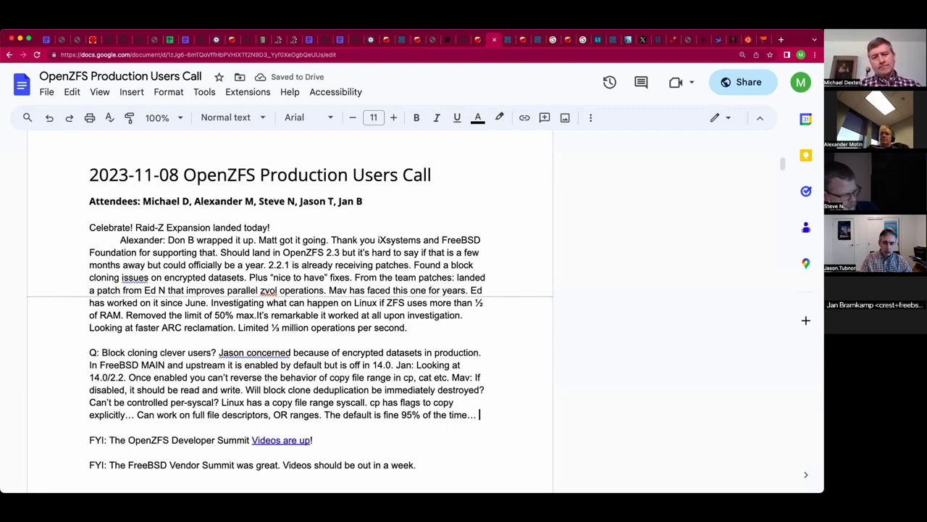
{"action": "key", "text": "BackSpace"}
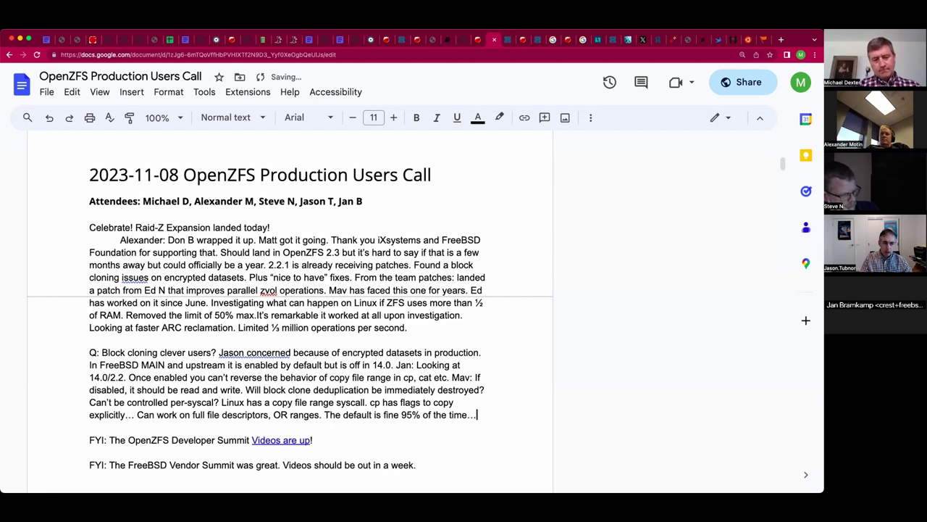
{"action": "scroll", "coordinate": [438, 427], "scroll_direction": "down", "scroll_amount": 1}
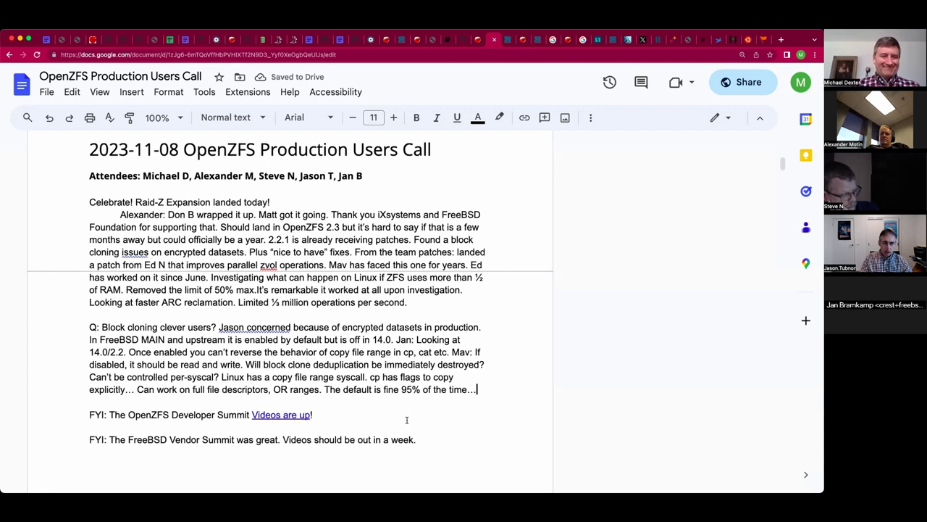
{"action": "double_click", "coordinate": [495, 382]}
{"action": "left_click", "coordinate": [493, 384]}
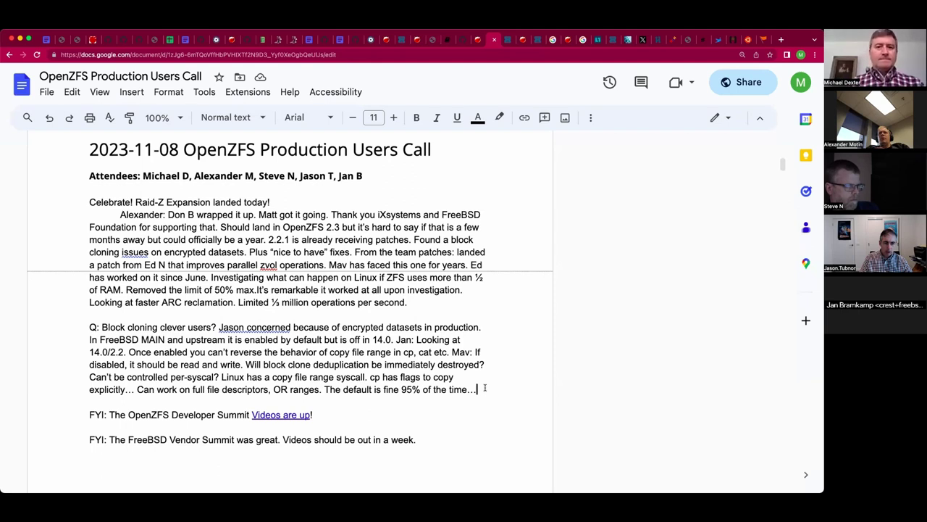
{"action": "type", "text": "s"}
{"action": "key", "text": "BackSpace"}
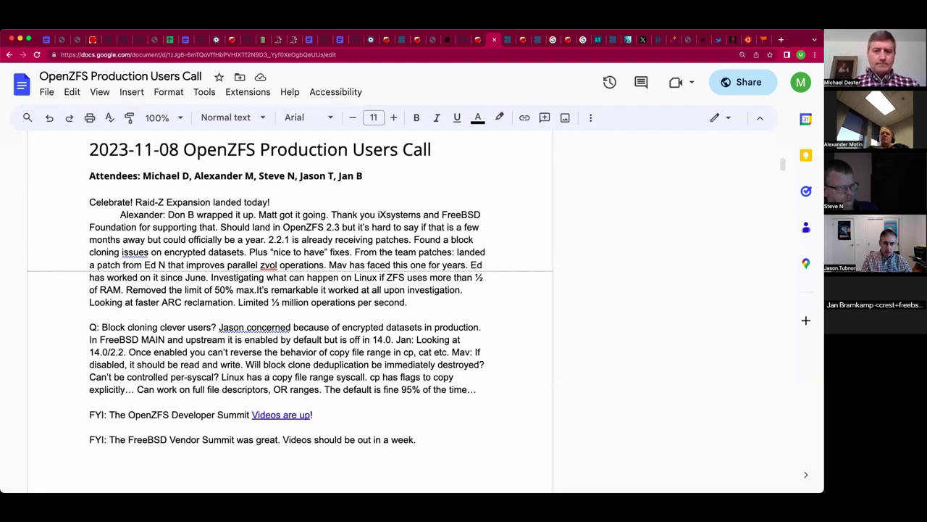
Add 'Many ZFS features are counters of blocks... once zero, the feature and its effects are off.'.
{"action": "type", "text": "Mo"}
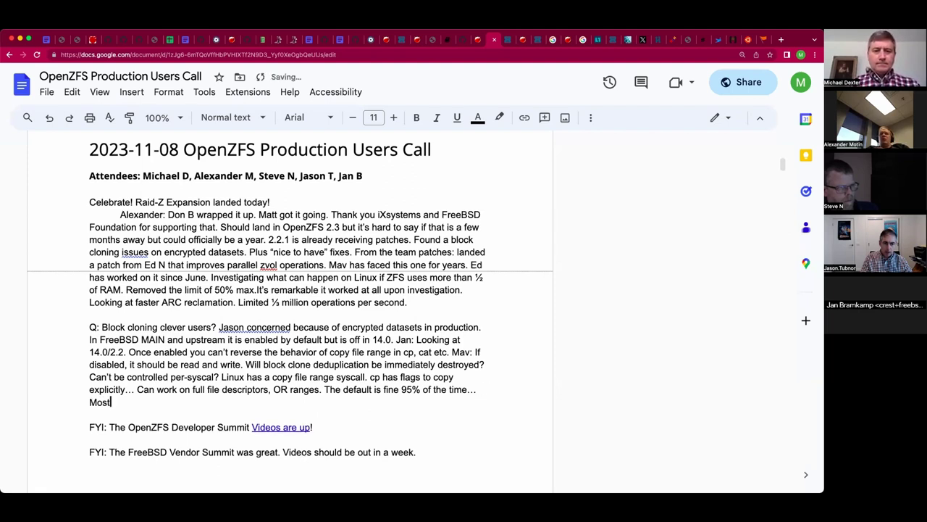
{"action": "key", "text": "BackSpace"}
{"action": "type", "text": "any ZFS features"}
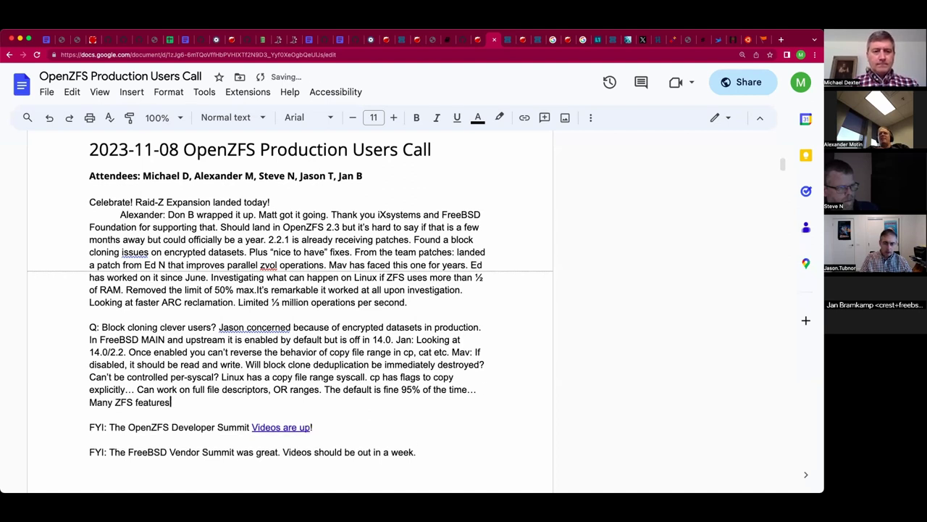
{"action": "type", "text": " are counters of bl"}
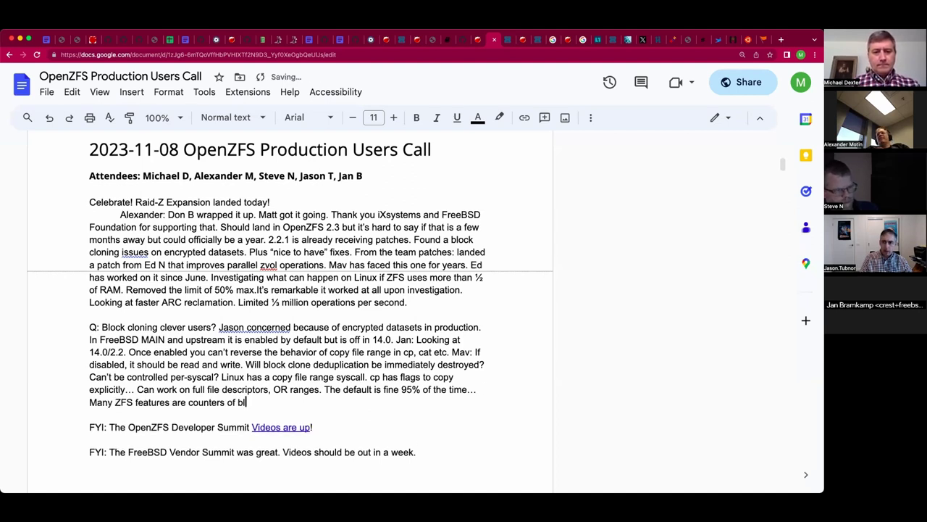
{"action": "type", "text": "ocks... once"}
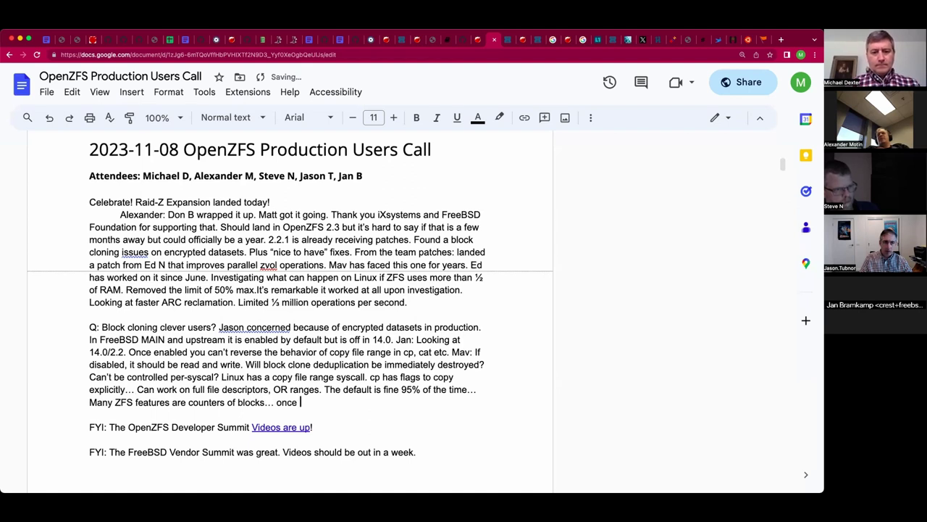
{"action": "type", "text": " zero, the feature and its effets ar"}
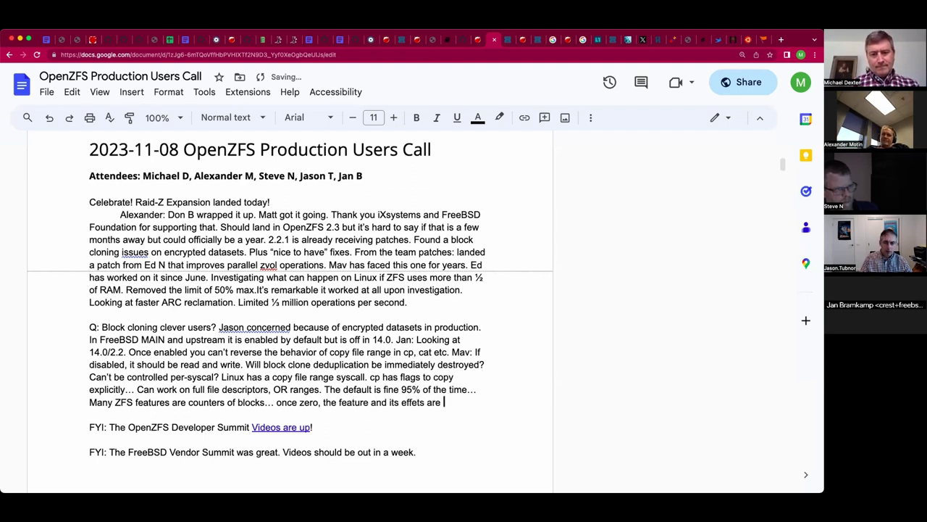
{"action": "type", "text": "e off."}
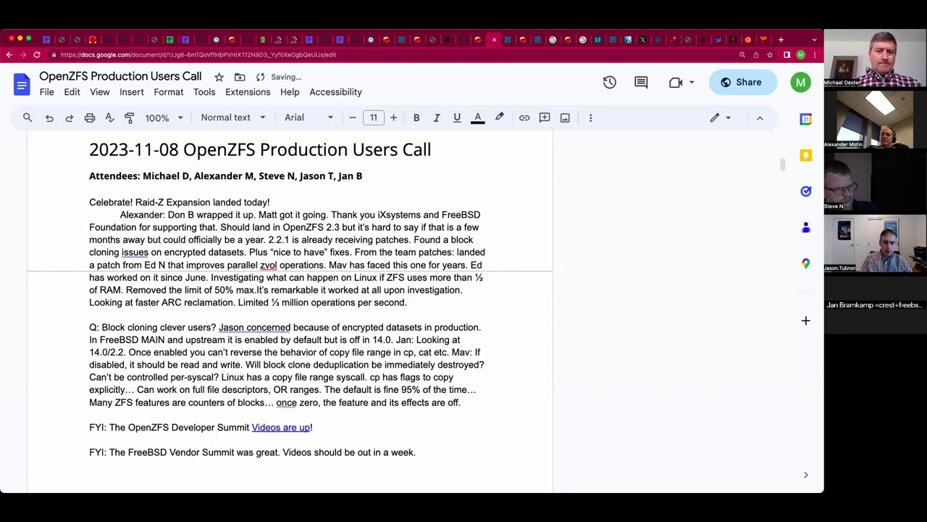
{"action": "key", "text": "BackSpace"}
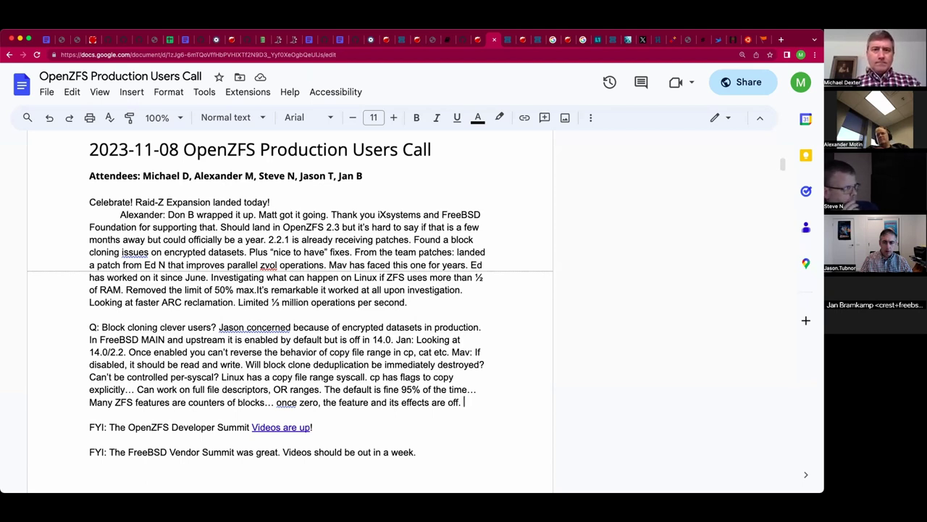
Add the attendee's remark 'Make block level cloning a file system property?'.
{"action": "type", "text": "Jan: Make b"}
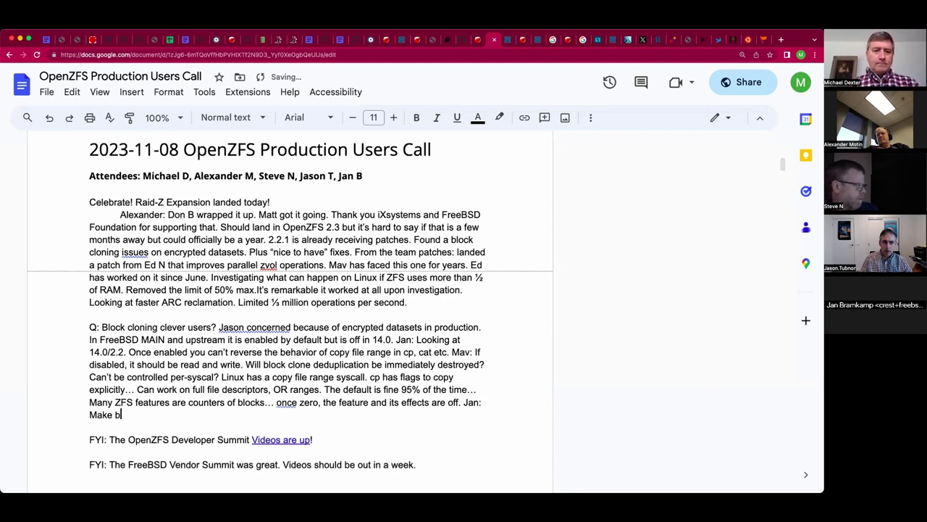
{"action": "type", "text": "lock level "}
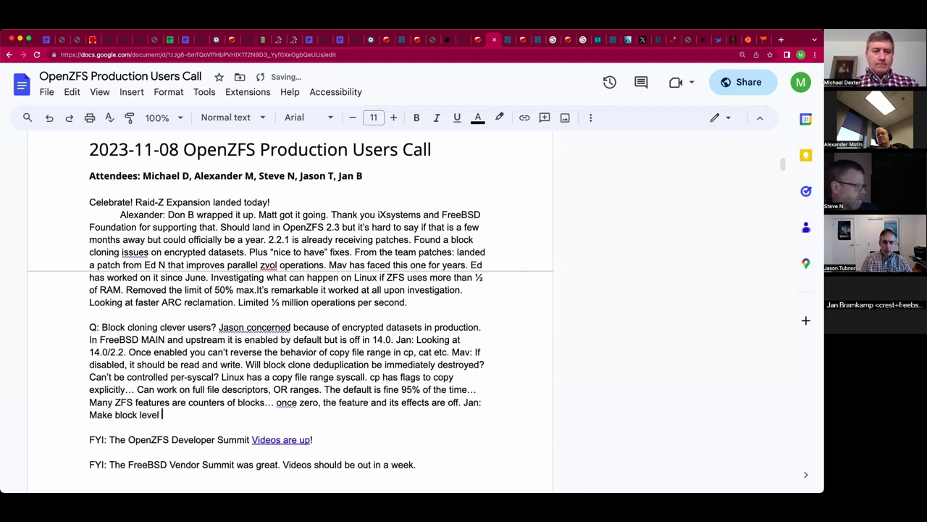
{"action": "type", "text": "cloning a "}
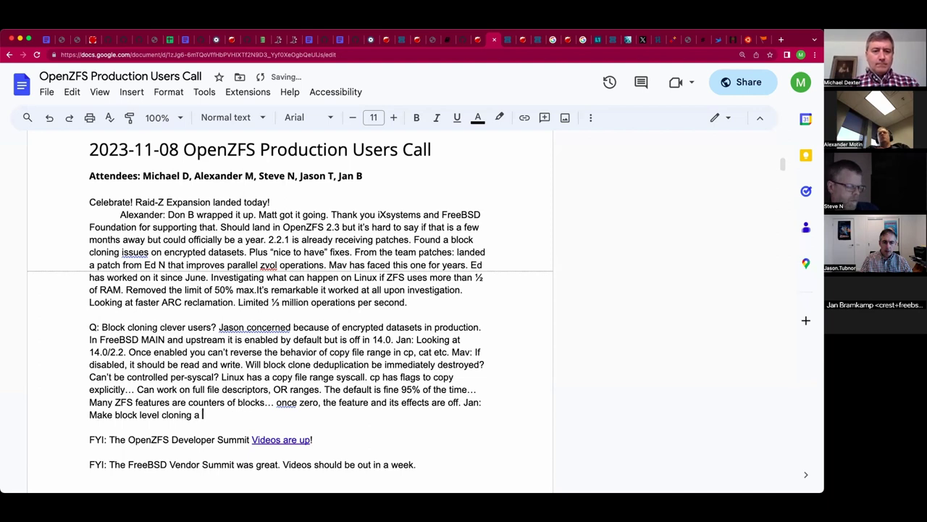
{"action": "type", "text": "file system prop"}
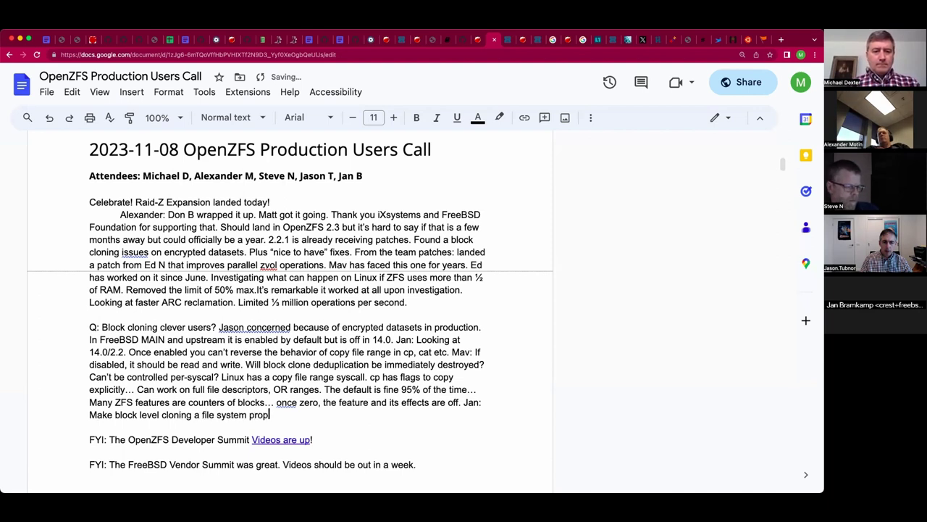
{"action": "type", "text": "erty?"}
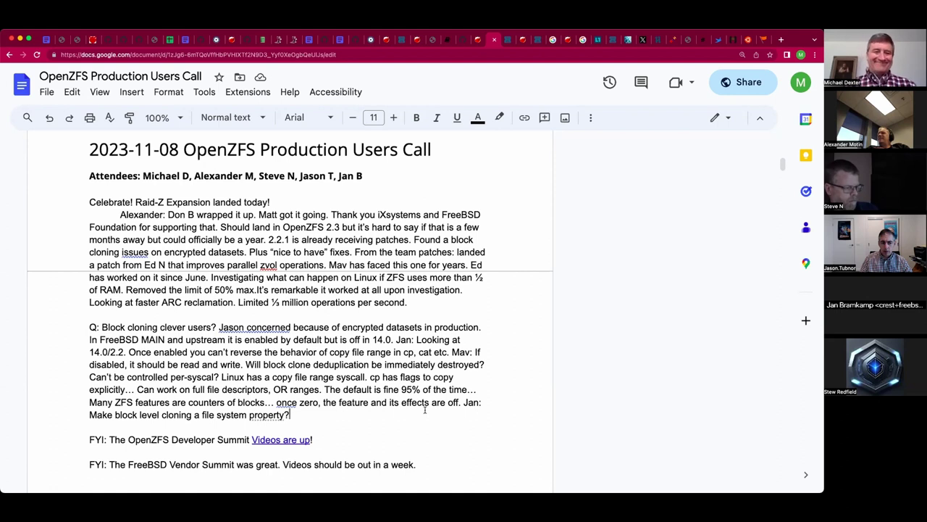
Note the table is dramatically smaller than the dedupe table and offset based, not hash-based, fixing typos.
{"action": "type", "text": "s"}
{"action": "key", "text": "BackSpace"}
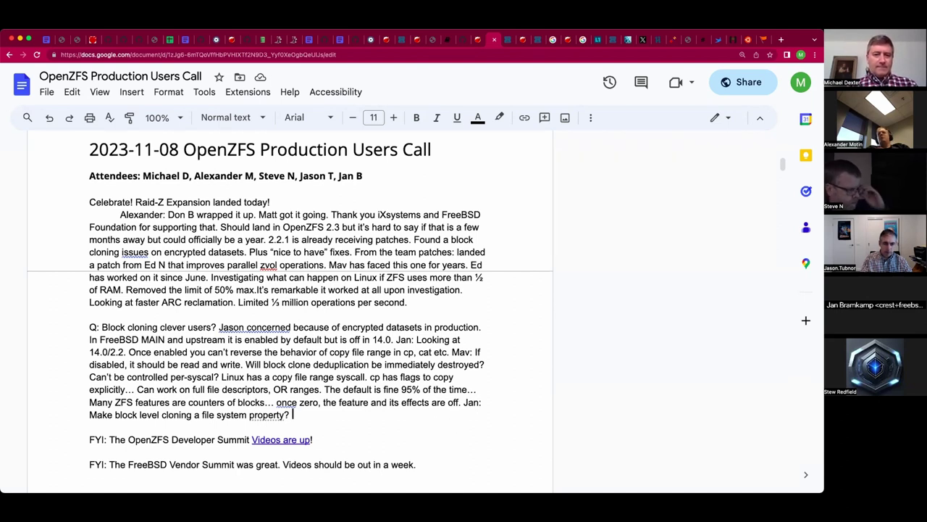
{"action": "type", "text": "The tab"}
{"action": "type", "text": "le is dramati"}
{"action": "type", "text": "cally ssmaller t"}
{"action": "type", "text": "han the de"}
{"action": "type", "text": "upe"}
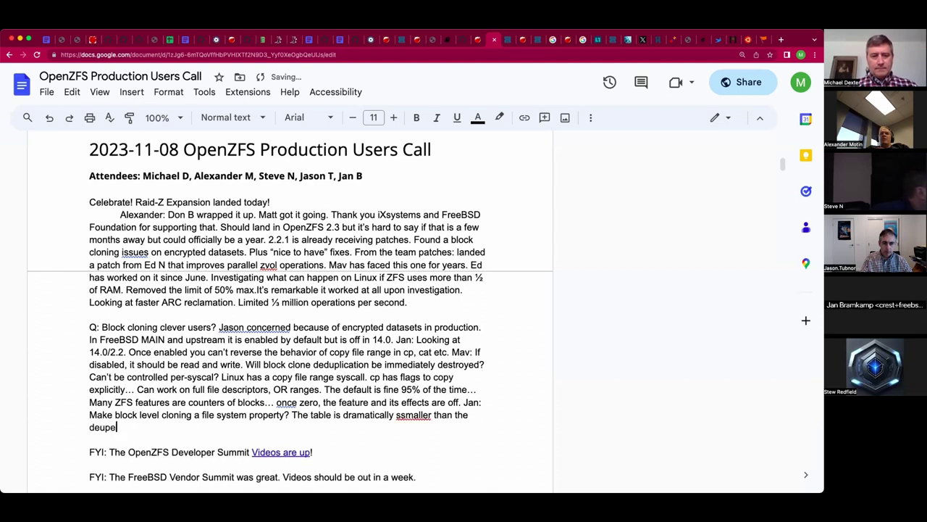
{"action": "type", "text": " table."}
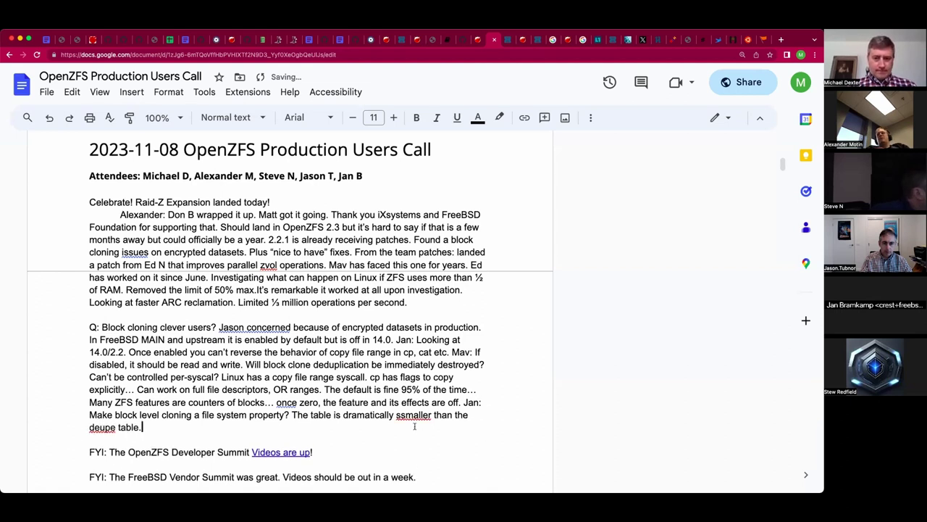
{"action": "left_click", "coordinate": [401, 417]}
{"action": "key", "text": "BackSpace"}
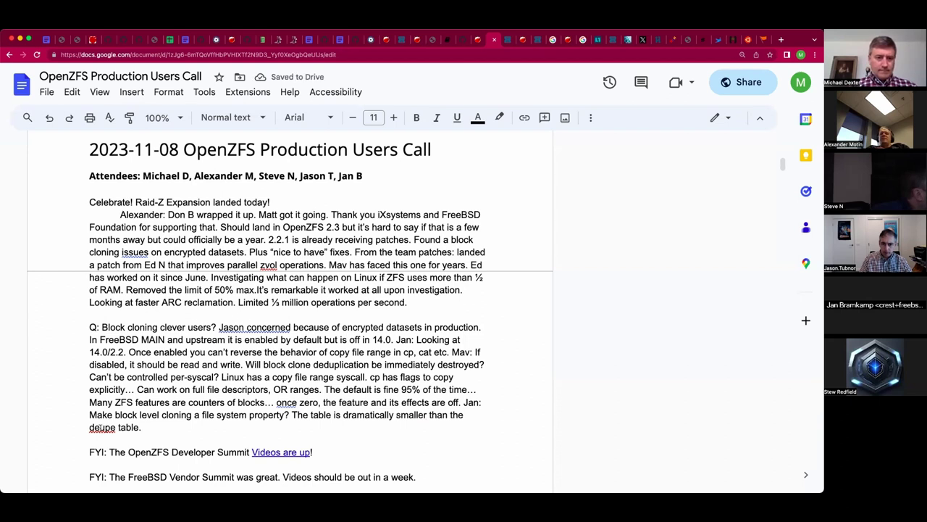
{"action": "left_click", "coordinate": [102, 427]}
{"action": "left_click", "coordinate": [109, 410]}
{"action": "key", "text": "Down"}
{"action": "left_click", "coordinate": [148, 427]}
{"action": "type", "text": "It's of"}
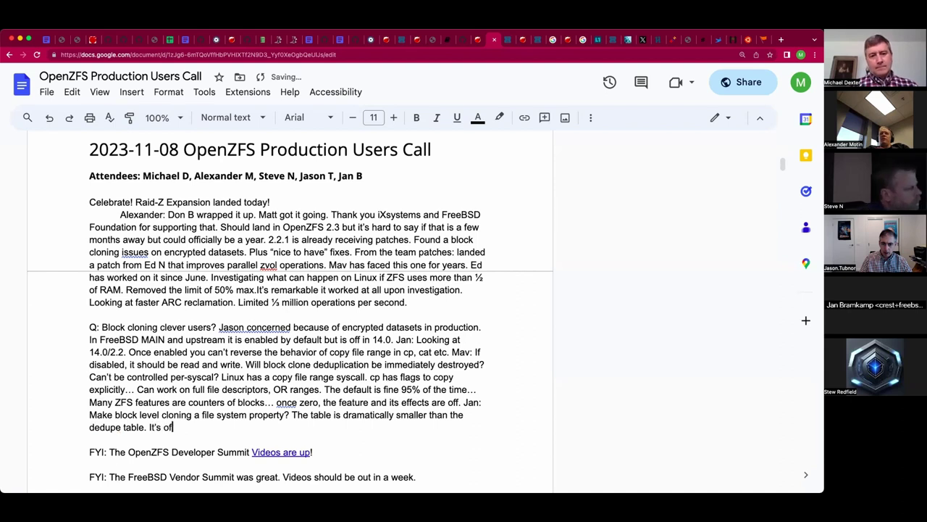
{"action": "type", "text": "fset based, no"}
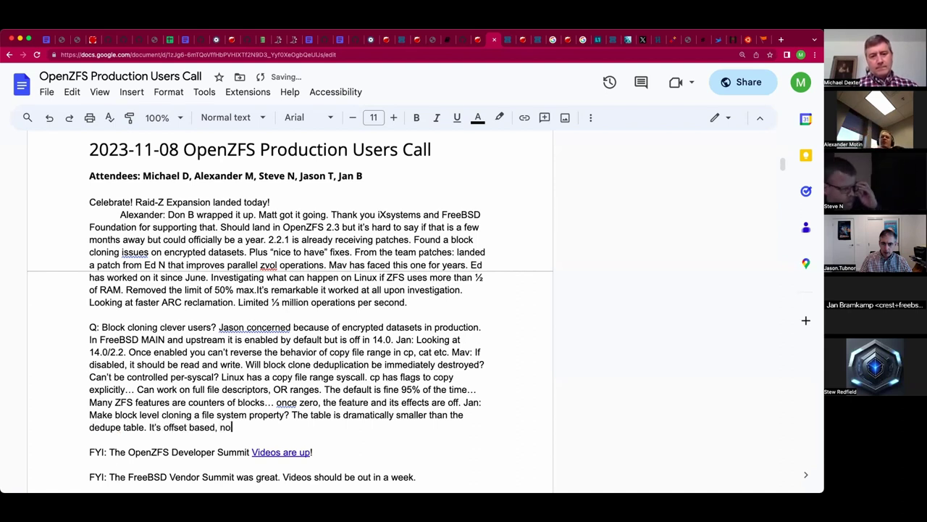
{"action": "type", "text": "t hash-based."}
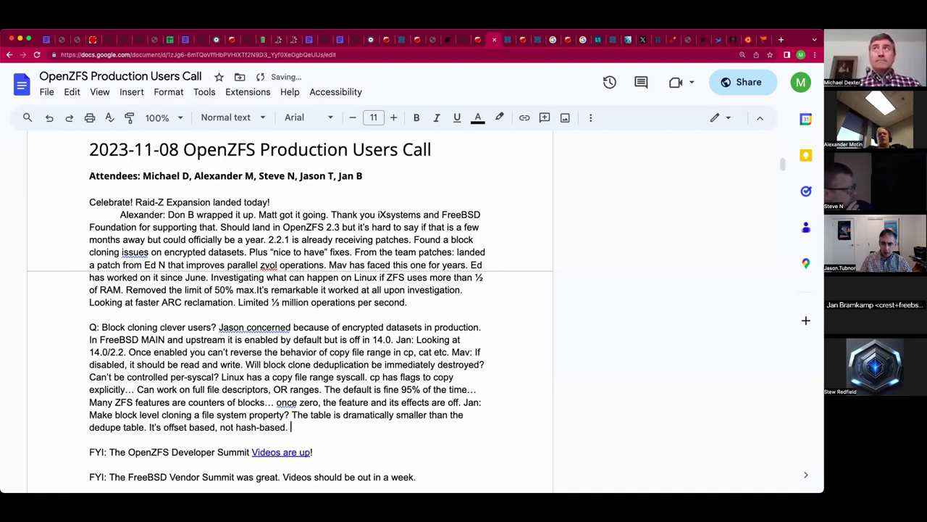
Append the newly joined participant's name to the end of the Attendees line.
{"action": "scroll", "coordinate": [105, 195], "scroll_direction": "up", "scroll_amount": 1}
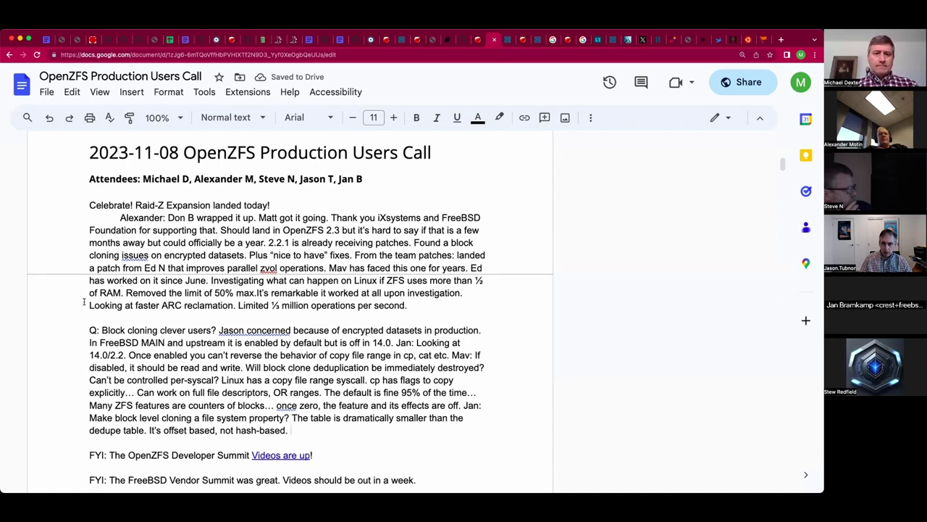
{"action": "left_click", "coordinate": [376, 180]}
{"action": "type", "text": ", "}
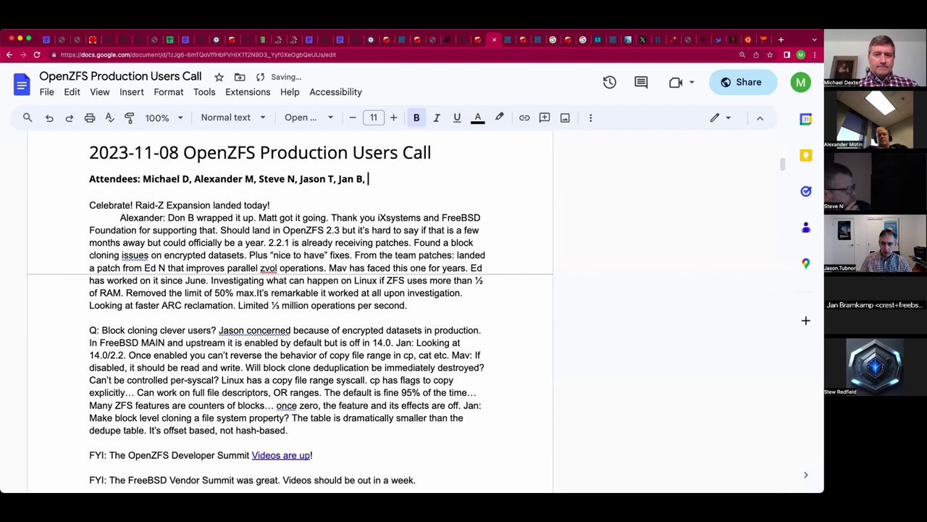
{"action": "type", "text": "Stew"}
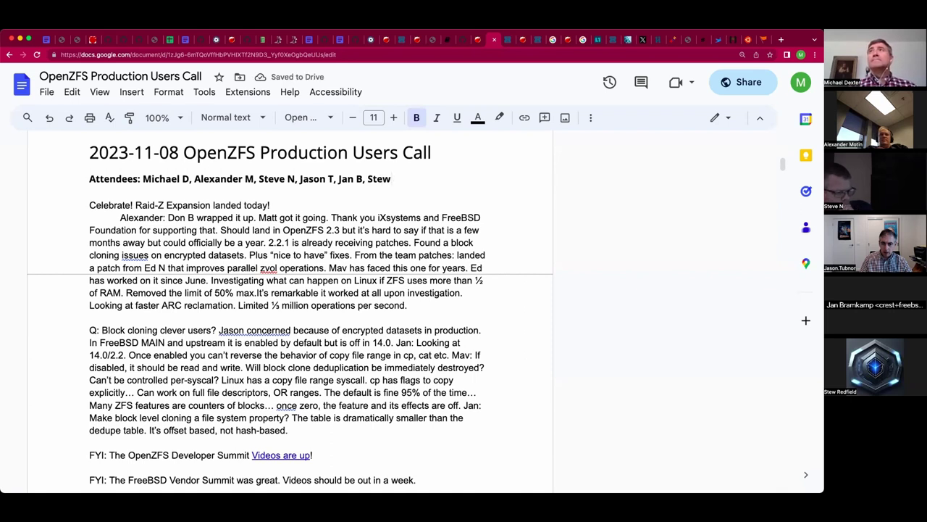
{"action": "type", "text": " R"}
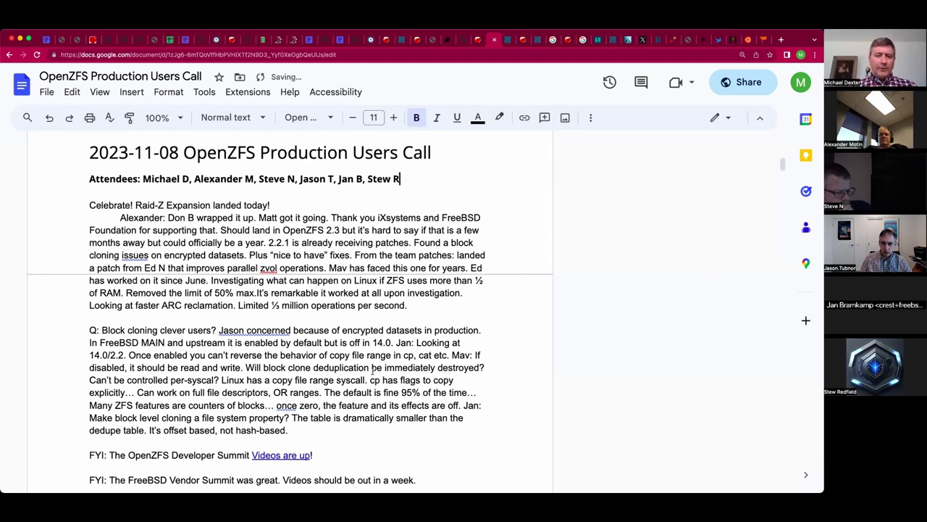
{"action": "left_click", "coordinate": [335, 425]}
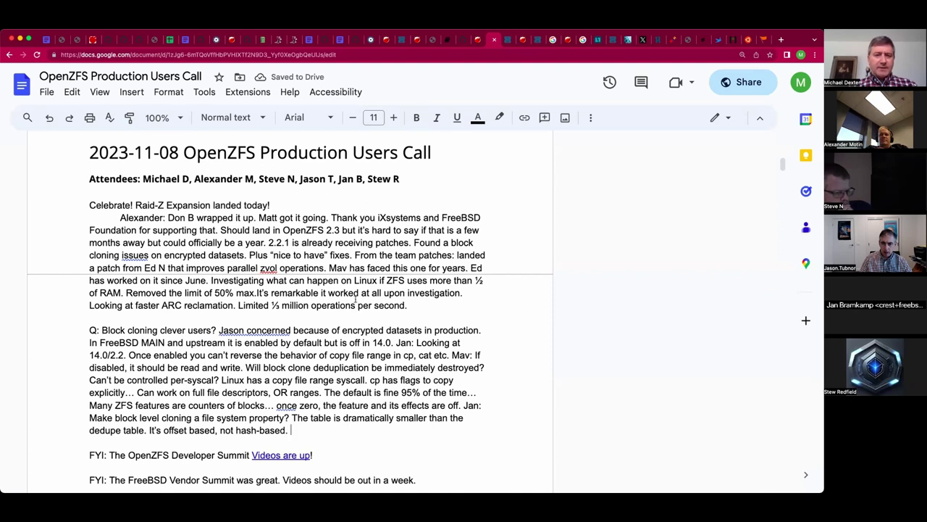
Remove the trailing space after 'hash-based.' and add a blank line below the block-cloning paragraph.
{"action": "scroll", "coordinate": [356, 299], "scroll_direction": "up", "scroll_amount": 1}
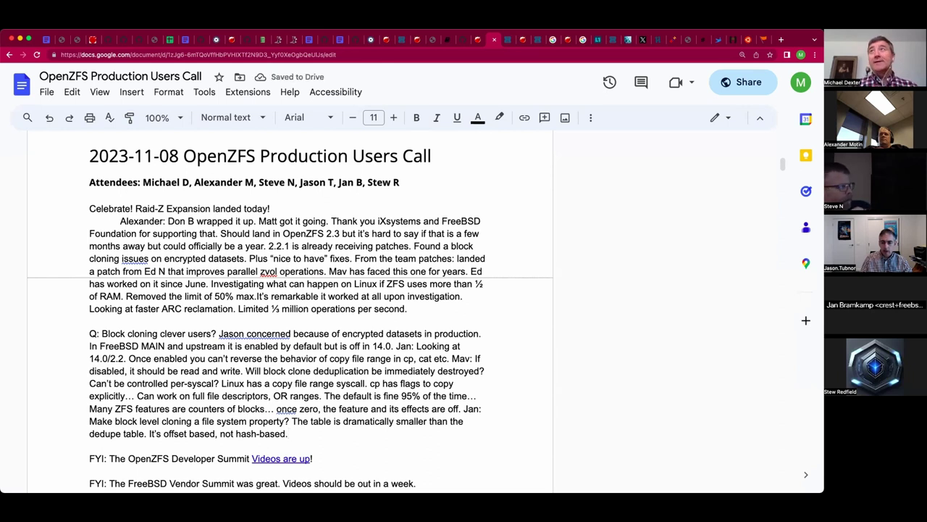
{"action": "key", "text": "BackSpace"}
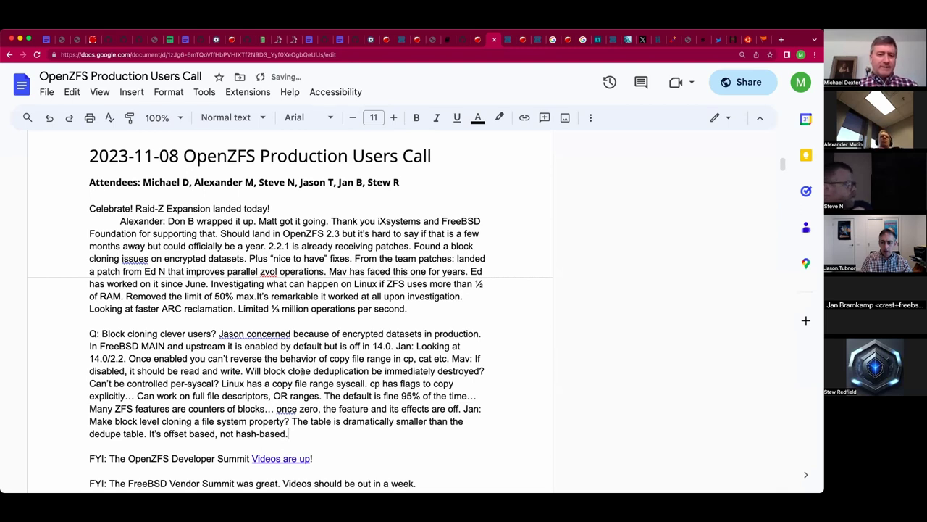
{"action": "scroll", "coordinate": [301, 371], "scroll_direction": "down", "scroll_amount": 1}
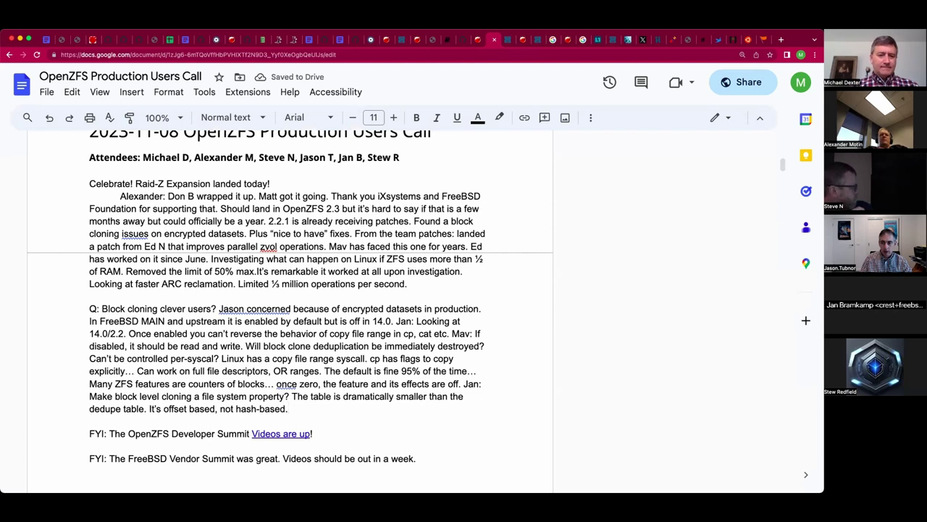
{"action": "key", "text": "Return"}
{"action": "key", "text": "Return"}
{"action": "key", "text": "Return"}
{"action": "key", "text": "Up"}
{"action": "key", "text": "Up"}
{"action": "key", "text": "Up"}
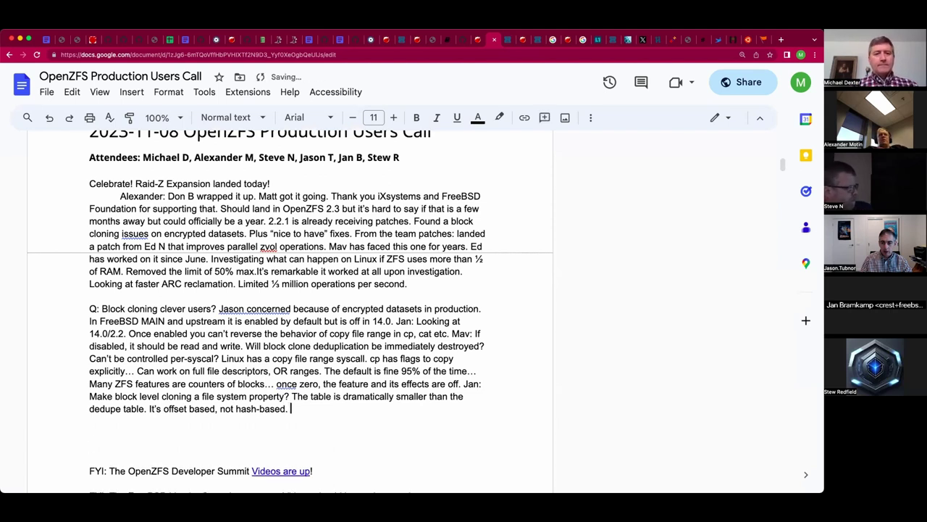
Add the reply 'Yes: Could be a property per dataset.' at the end of the paragraph.
{"action": "type", "text": "Yes: Could be a "}
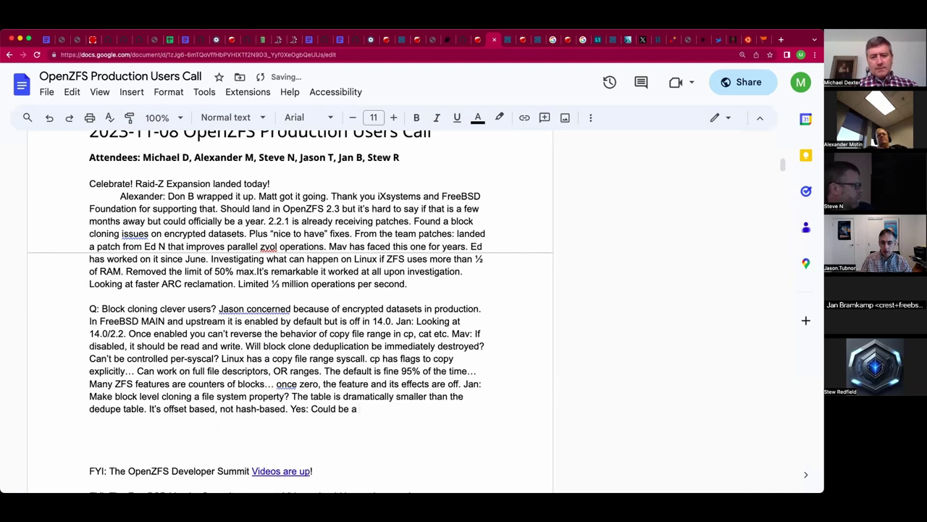
{"action": "type", "text": "property"}
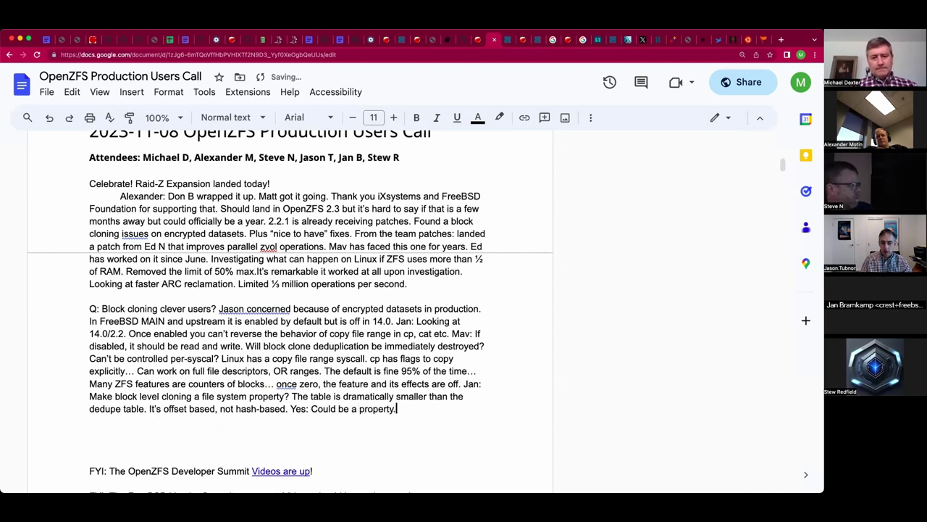
{"action": "type", "text": "."}
{"action": "type", "text": "k"}
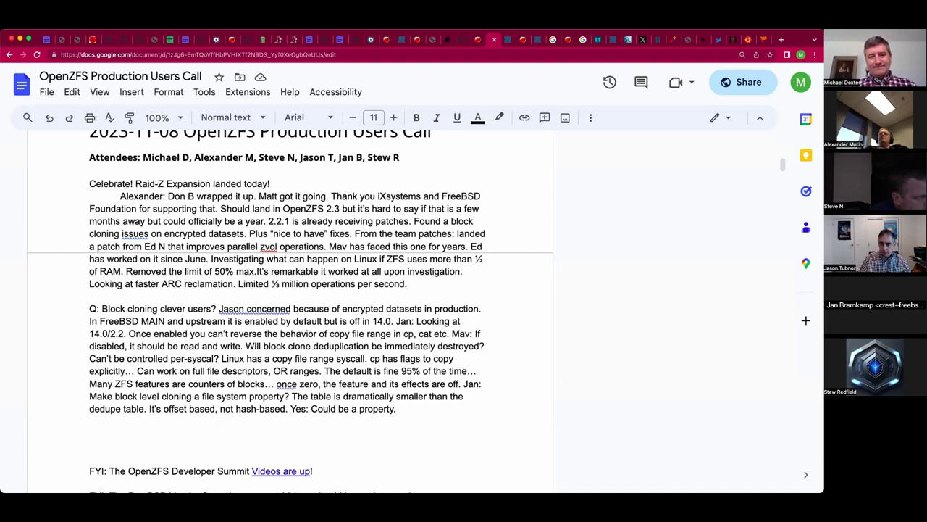
{"action": "key", "text": "BackSpace"}
{"action": "type", "text": "per d"}
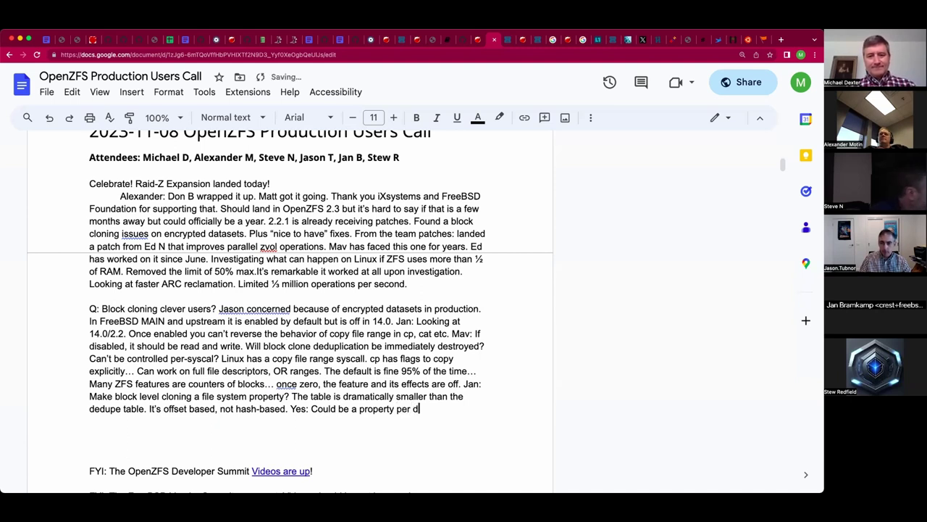
{"action": "type", "text": "ataset"}
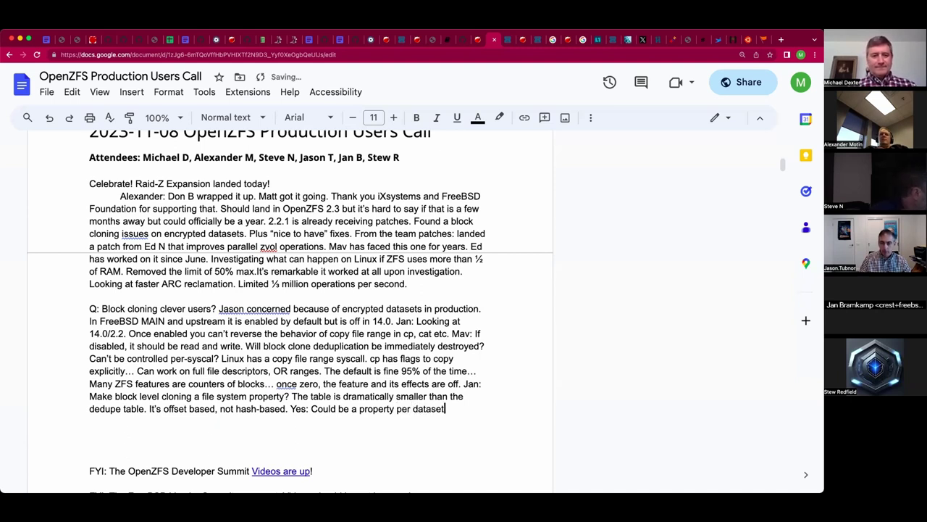
{"action": "type", "text": "."}
{"action": "key", "text": "Return"}
{"action": "key", "text": "BackSpace"}
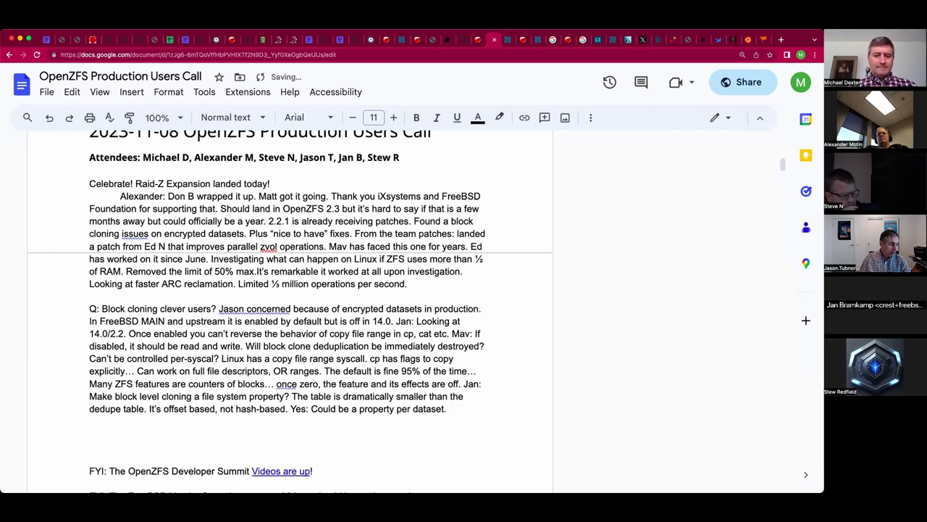
Ask whether a file system can be restored from a tar ball or will miss deduplicated contents.
{"action": "type", "text": "Q: Can "}
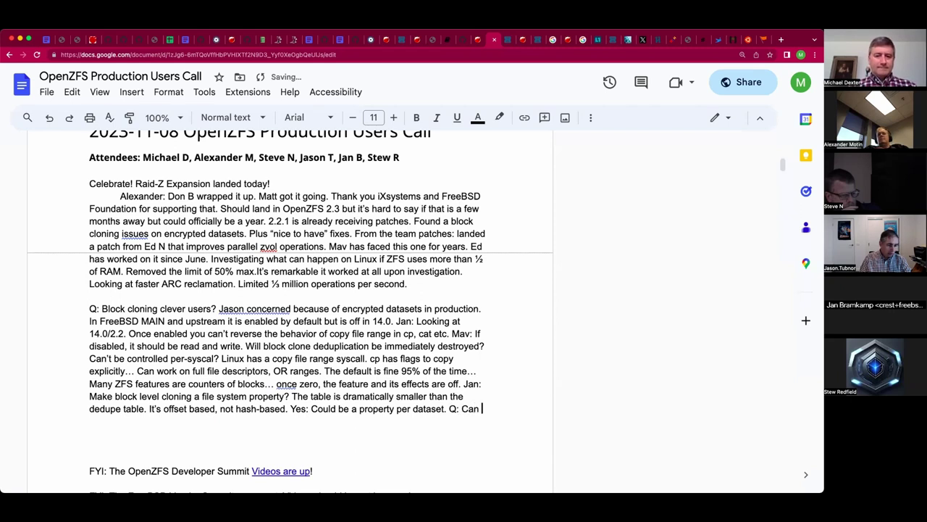
{"action": "type", "text": "you guarantee that you can restore a "}
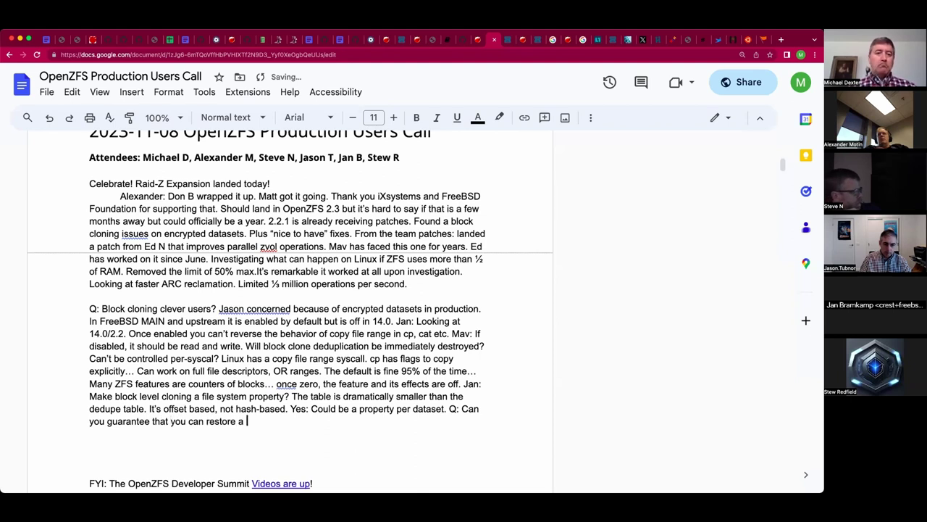
{"action": "type", "text": "file system by"}
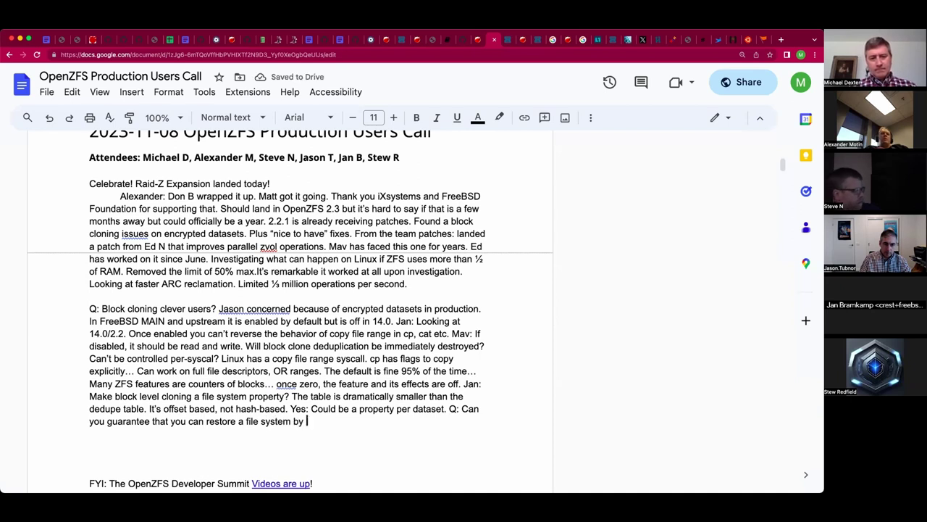
{"action": "key", "text": "BackSpace"}
{"action": "key", "text": "BackSpace"}
{"action": "key", "text": "BackSpace"}
{"action": "type", "text": "from a tar bal"}
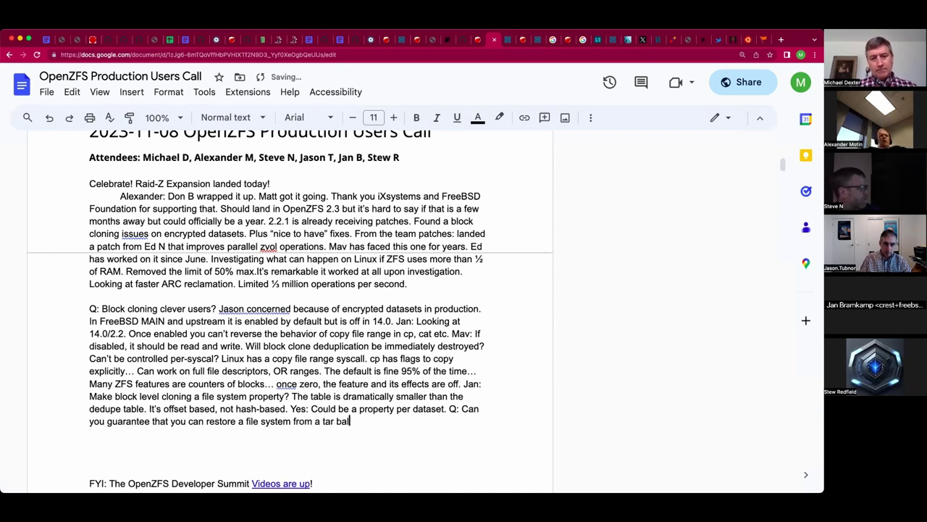
{"action": "type", "text": "l?"}
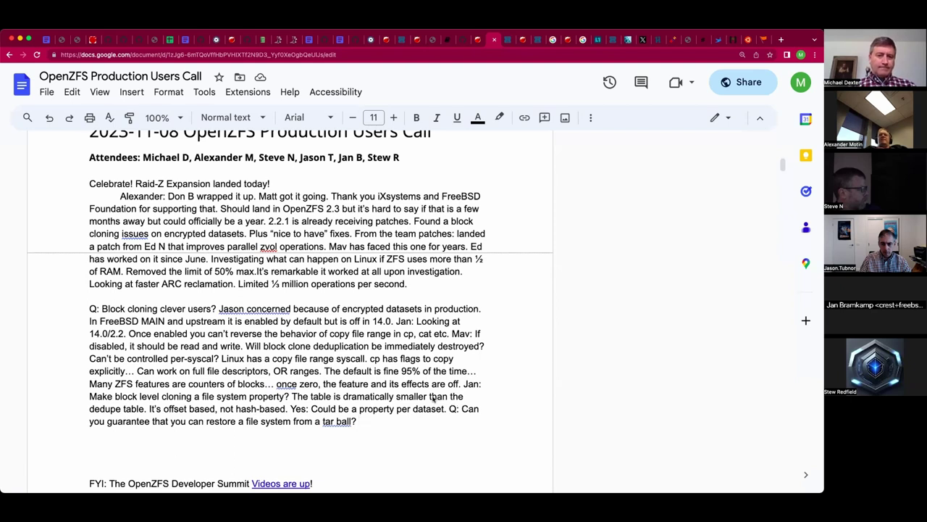
{"action": "left_click", "coordinate": [353, 421]}
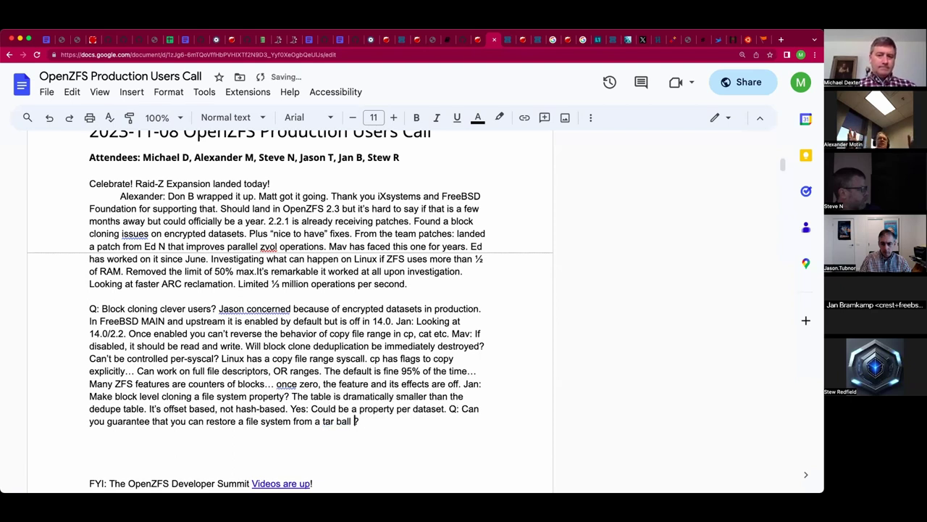
{"action": "type", "text": "or will you miss"}
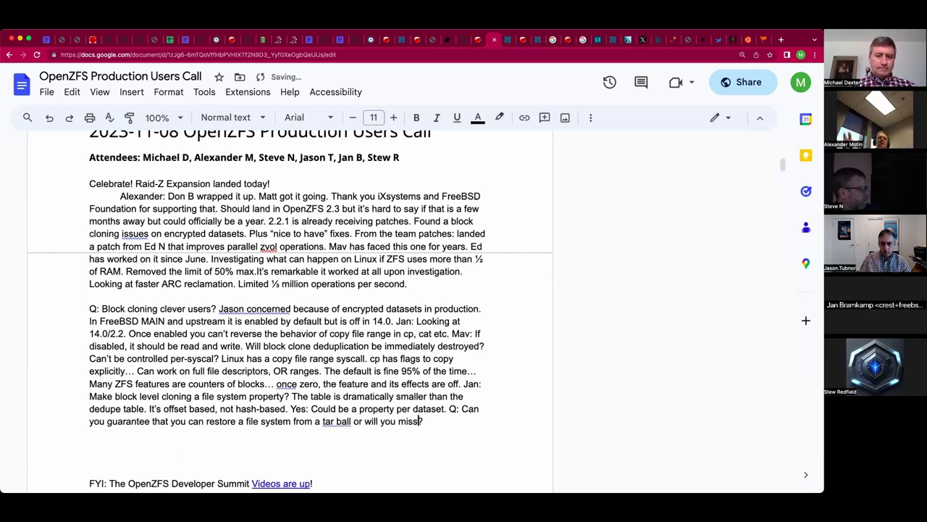
{"action": "type", "text": " deduplicate"}
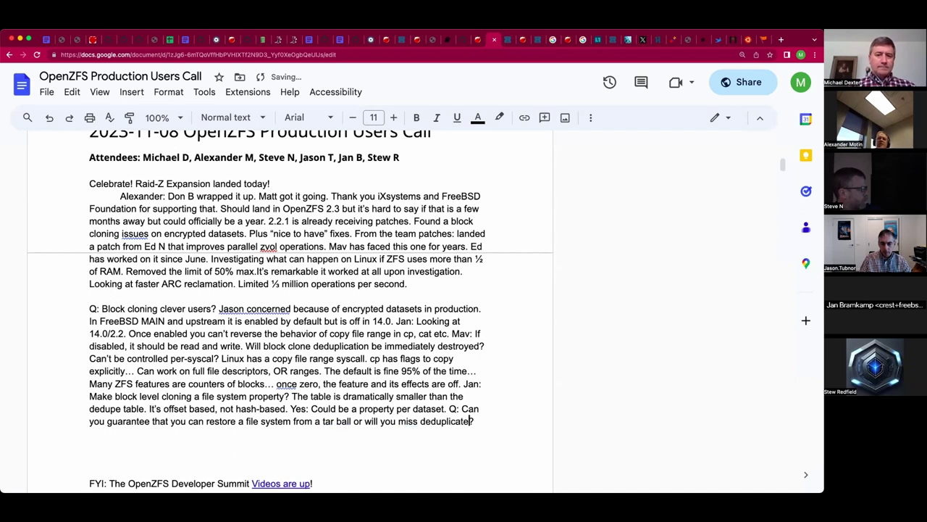
{"action": "type", "text": "d "}
{"action": "type", "text": "files"}
{"action": "key", "text": "BackSpace"}
{"action": "key", "text": "BackSpace"}
{"action": "key", "text": "BackSpace"}
{"action": "key", "text": "BackSpace"}
{"action": "key", "text": "BackSpace"}
{"action": "type", "text": "contents? "}
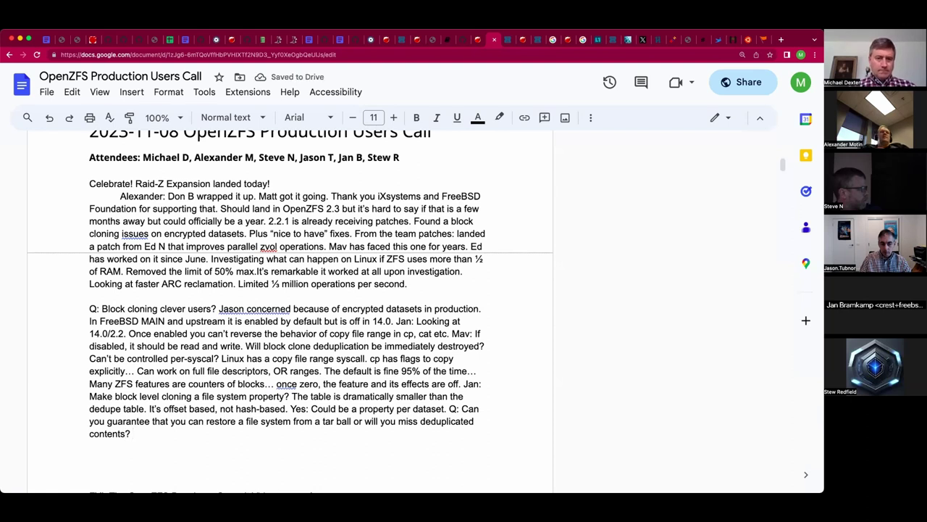
{"action": "type", "text": "A:"}
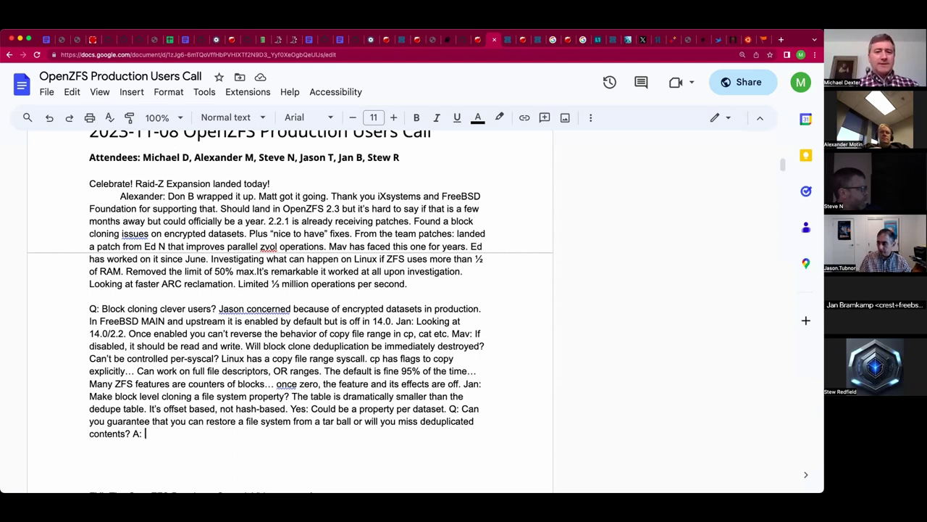
Answer 'The result will not be deduplicated.', then begin 'Q: Would help on zvols? A: Yes…'.
{"action": "type", "text": "You"}
{"action": "key", "text": "BackSpace"}
{"action": "key", "text": "BackSpace"}
{"action": "key", "text": "BackSpace"}
{"action": "type", "text": "The "}
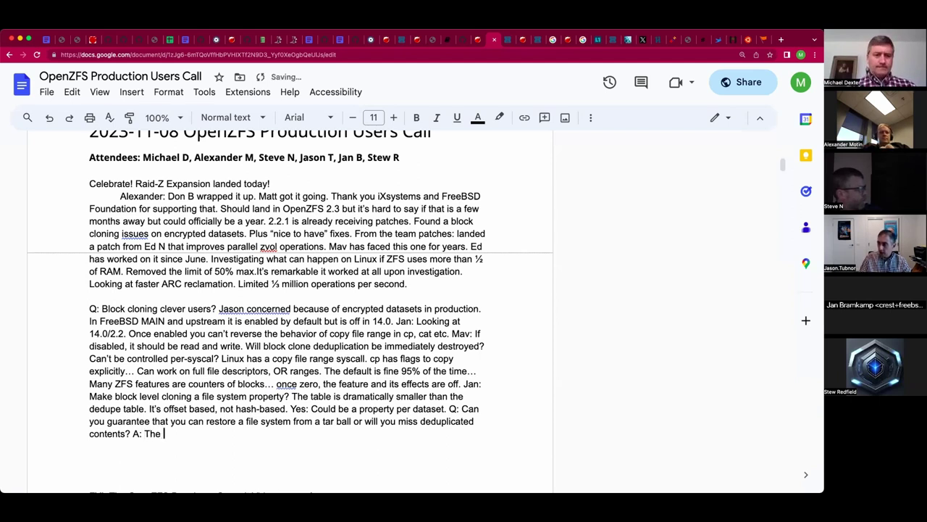
{"action": "type", "text": "result will be"}
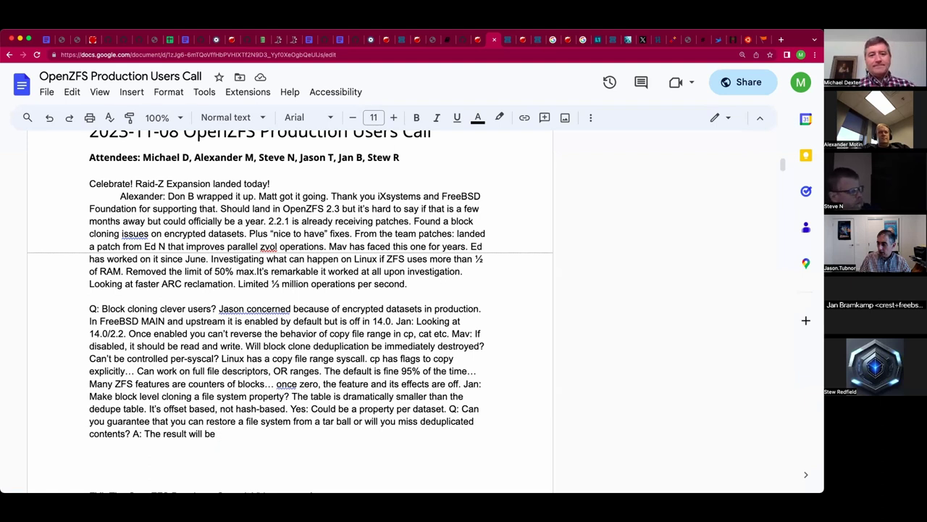
{"action": "type", "text": "not-"}
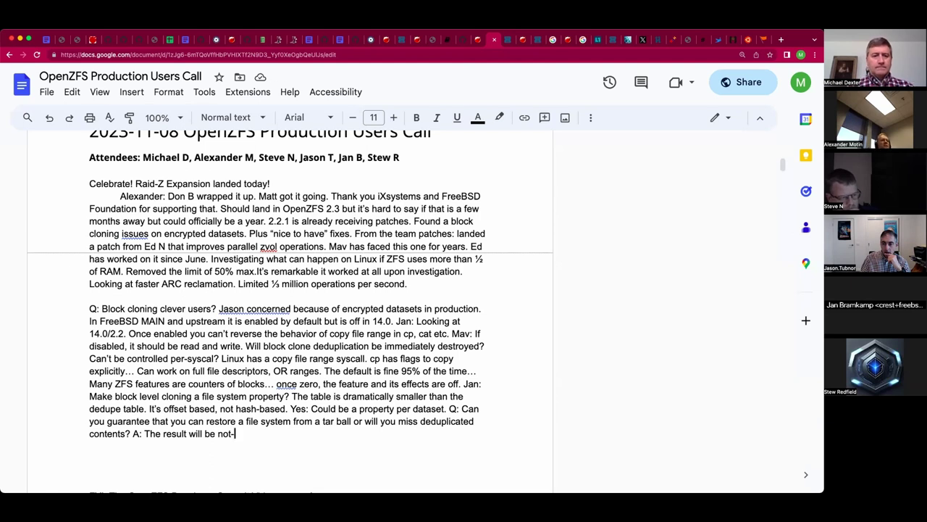
{"action": "key", "text": "BackSpace"}
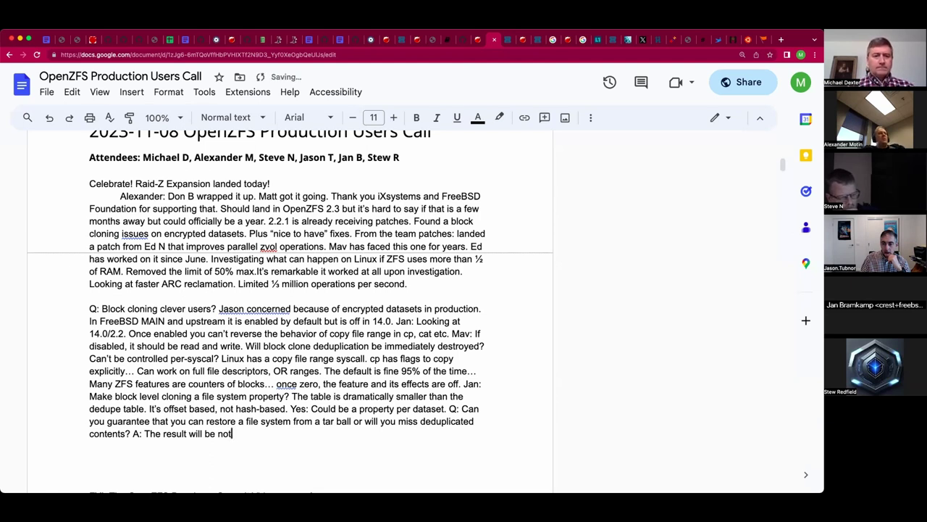
{"action": "key", "text": "BackSpace"}
{"action": "key", "text": "BackSpace"}
{"action": "key", "text": "BackSpace"}
{"action": "key", "text": "BackSpace"}
{"action": "key", "text": "BackSpace"}
{"action": "key", "text": "BackSpace"}
{"action": "type", "text": "not be dedup"}
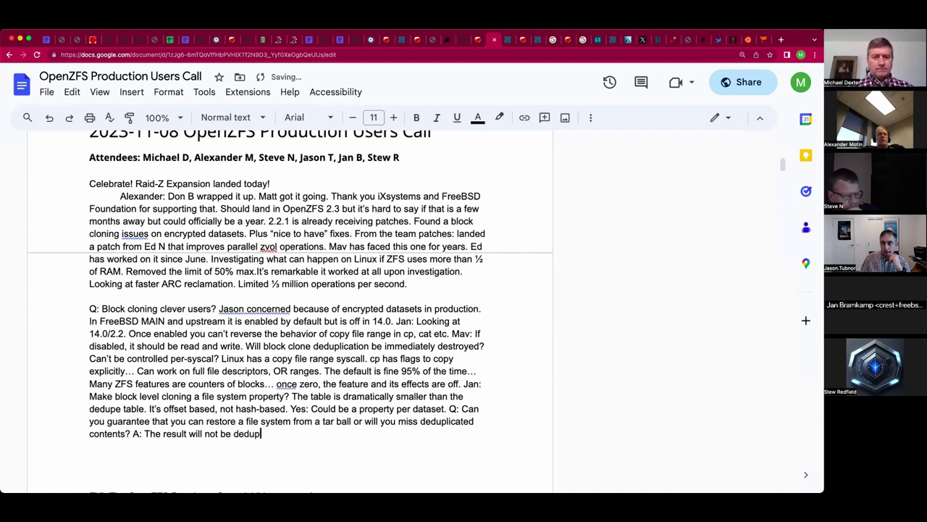
{"action": "type", "text": "licated."}
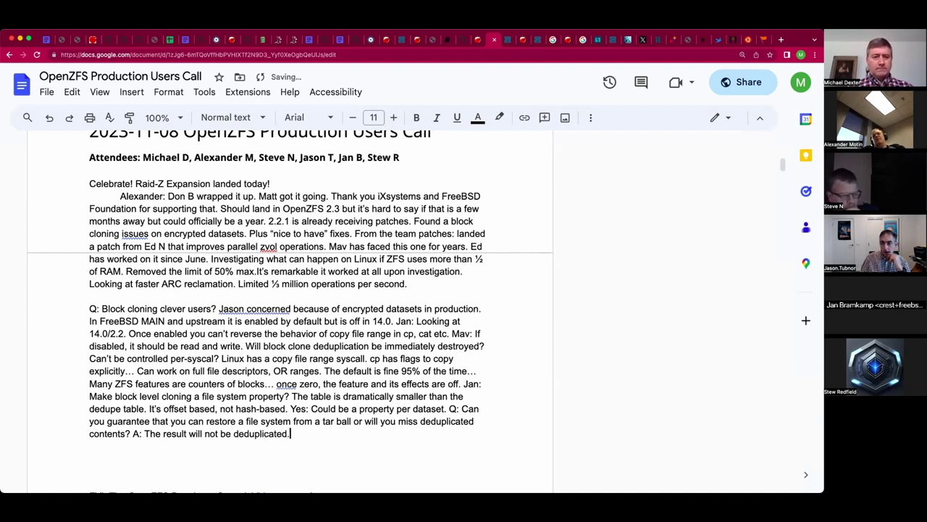
{"action": "type", "text": " Q: "}
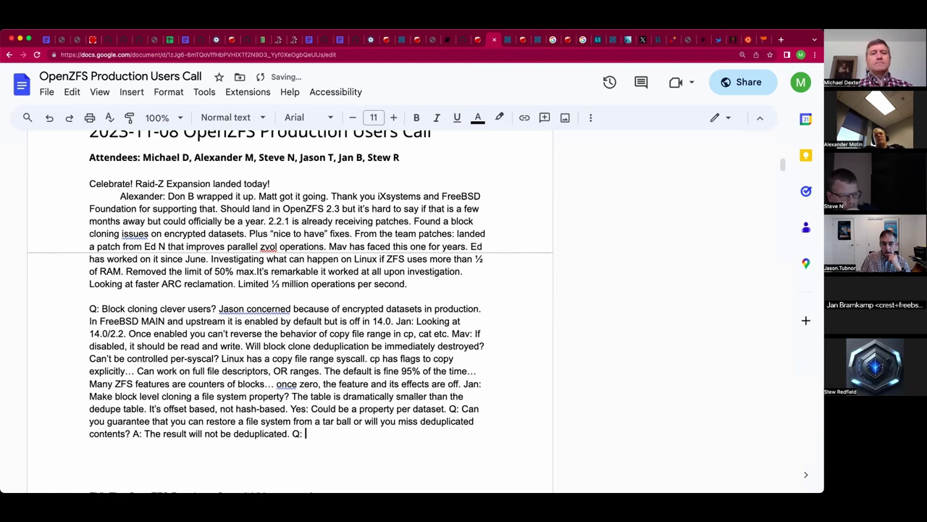
{"action": "type", "text": "Would help"}
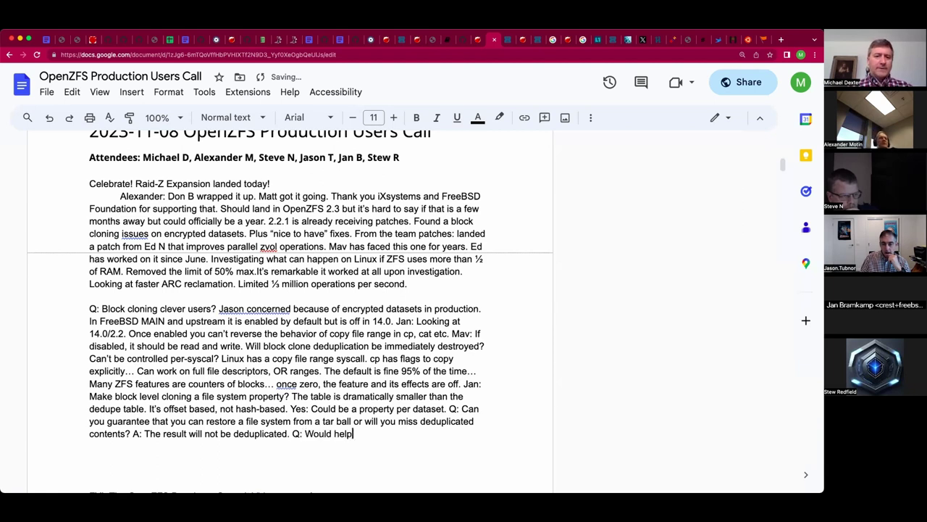
{"action": "type", "text": " on zvol"}
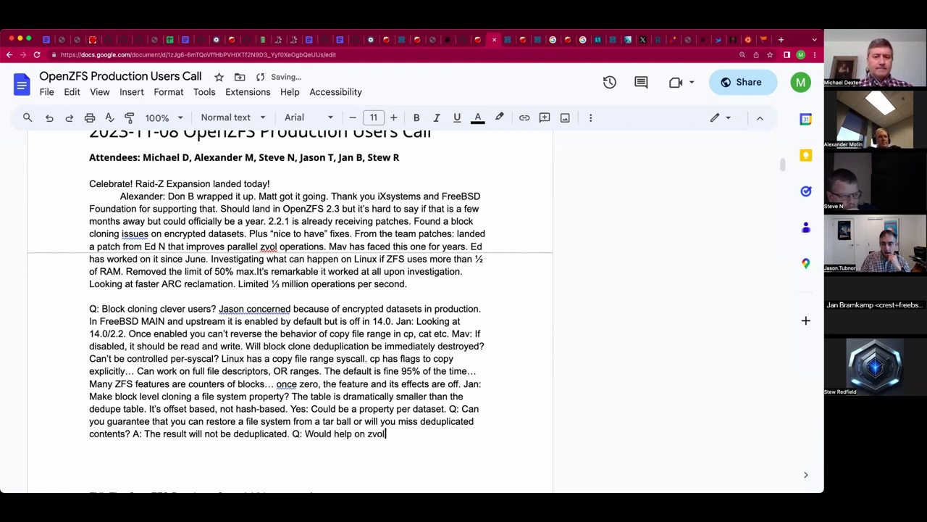
{"action": "type", "text": "s? A: Ye"}
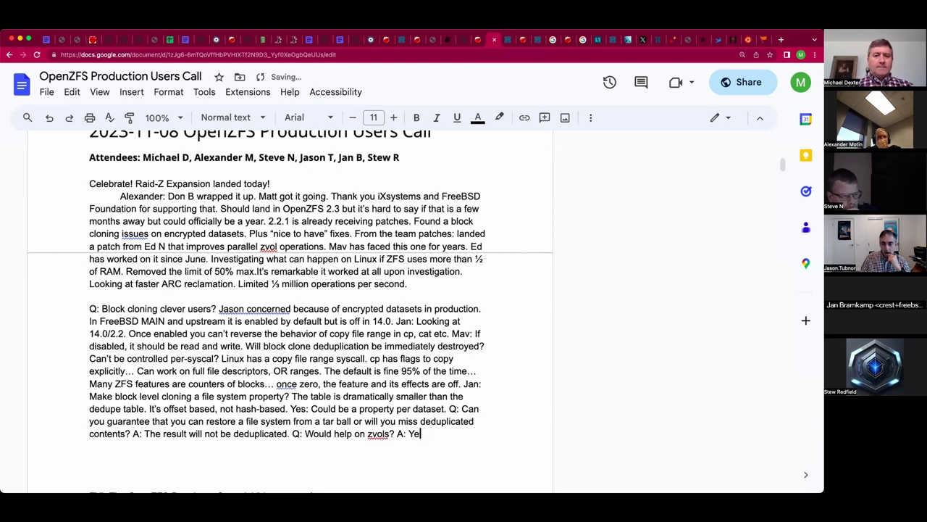
{"action": "type", "text": "s, you want to pas"}
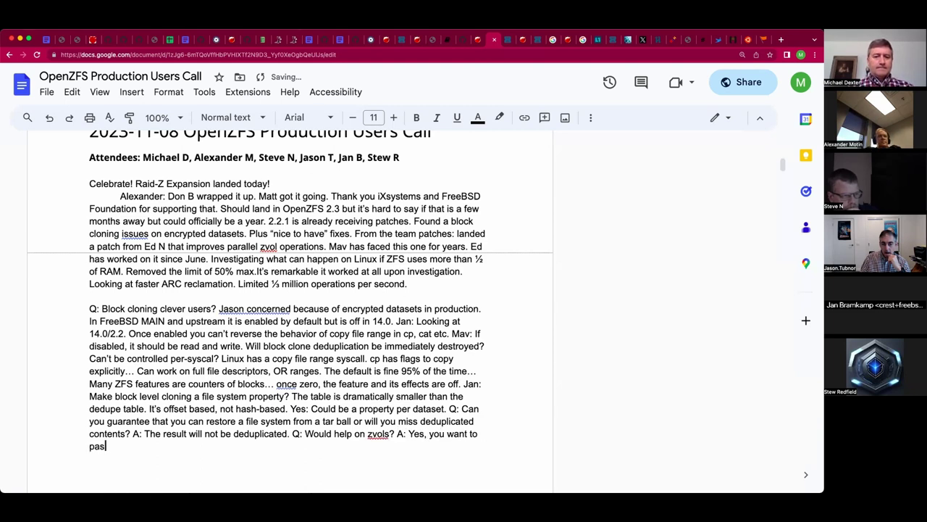
{"action": "type", "text": "s through the "}
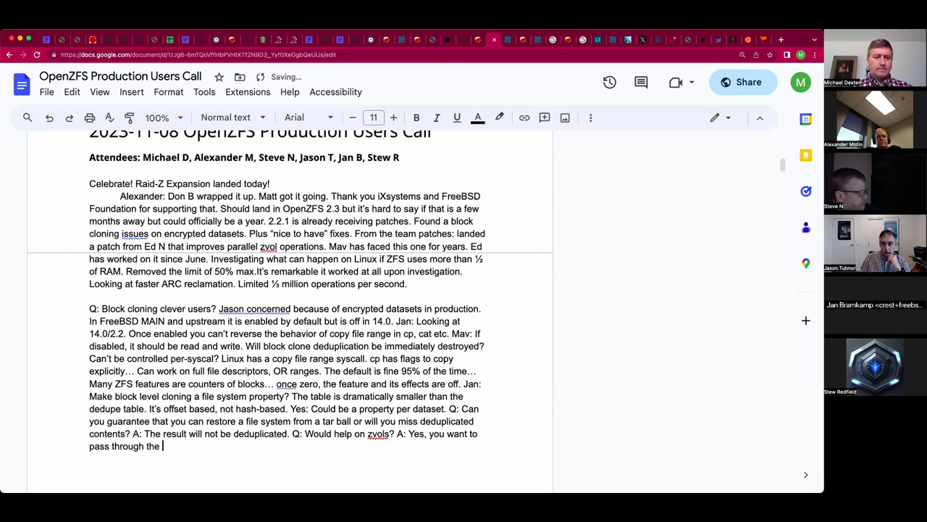
{"action": "type", "text": "block la"}
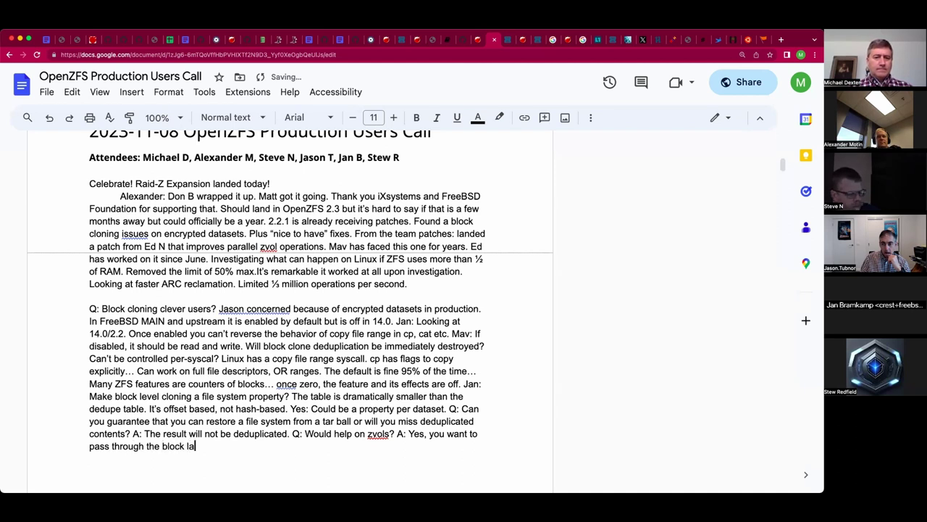
{"action": "type", "text": "yer on FreeBSD"}
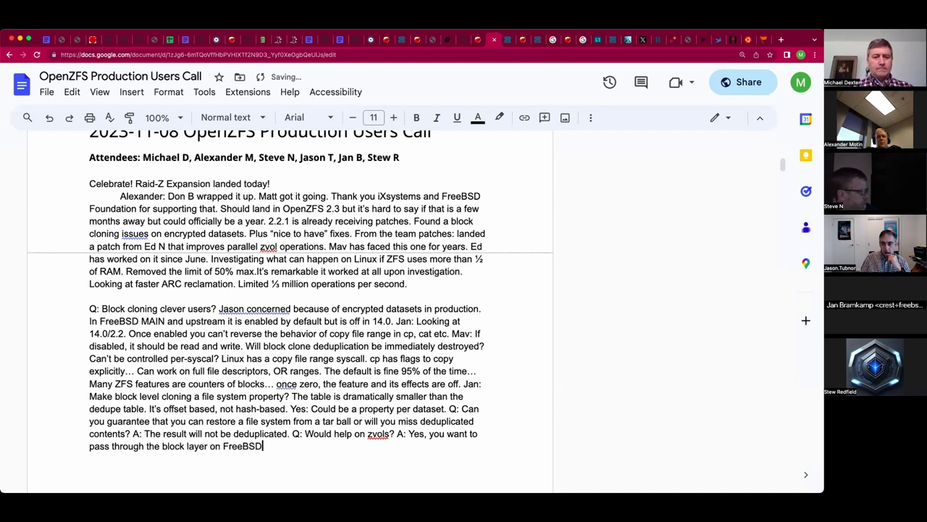
{"action": "type", "text": " on say, VM"}
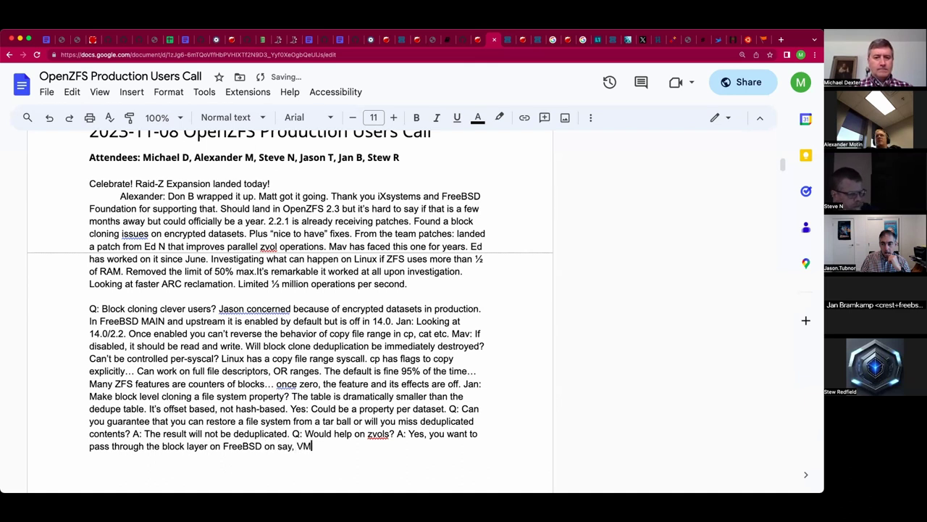
{"action": "type", "text": "ware. "}
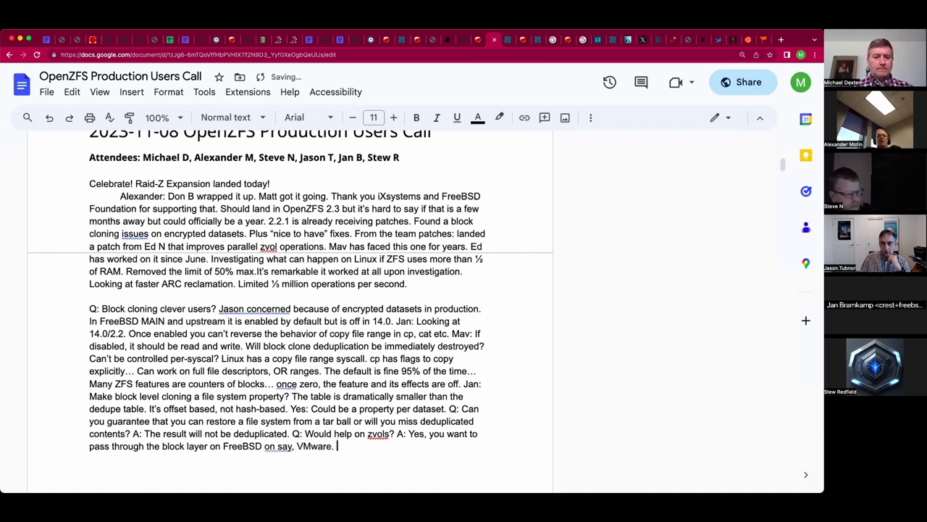
{"action": "type", "text": "Not all there"}
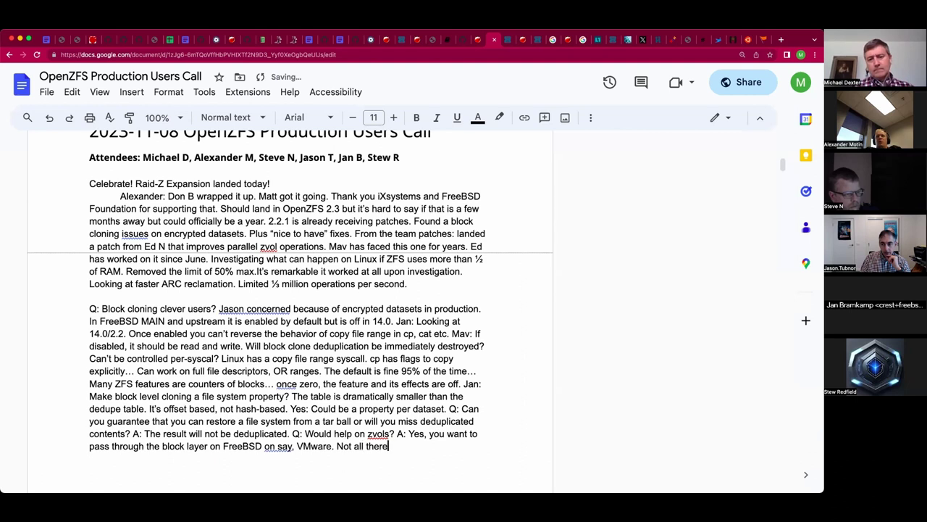
{"action": "type", "text": ". iS"}
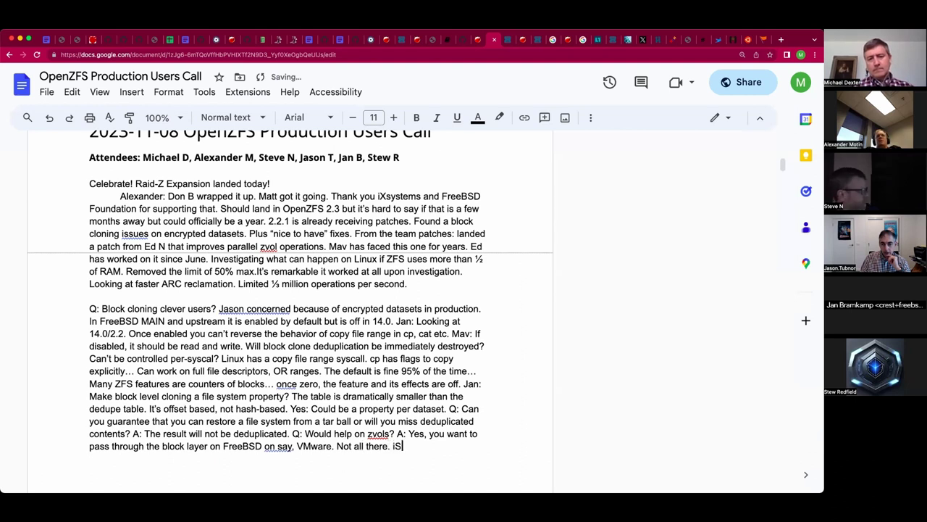
{"action": "type", "text": "CSI has two ocpy off"}
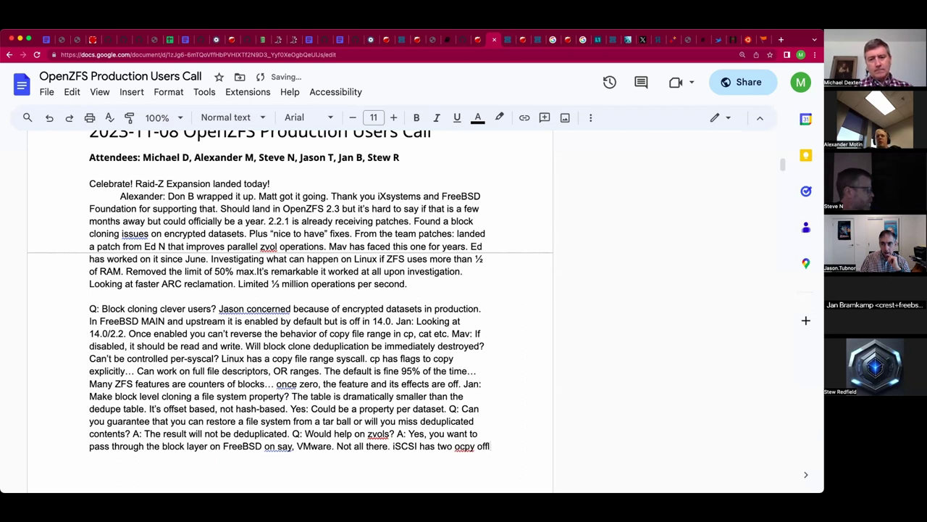
Add copy offload implementations (xcopy, create token write from token) and Jan's CTL-backed VMs remark.
{"action": "key", "text": "BackSpace"}
{"action": "key", "text": "BackSpace"}
{"action": "key", "text": "BackSpace"}
{"action": "key", "text": "BackSpace"}
{"action": "key", "text": "BackSpace"}
{"action": "key", "text": "BackSpace"}
{"action": "key", "text": "BackSpace"}
{"action": "key", "text": "BackSpace"}
{"action": "key", "text": "BackSpace"}
{"action": "key", "text": "BackSpace"}
{"action": "type", "text": "cop"}
{"action": "key", "text": "BackSpace"}
{"action": "key", "text": "BackSpace"}
{"action": "key", "text": "BackSpace"}
{"action": "type", "text": "copy of"}
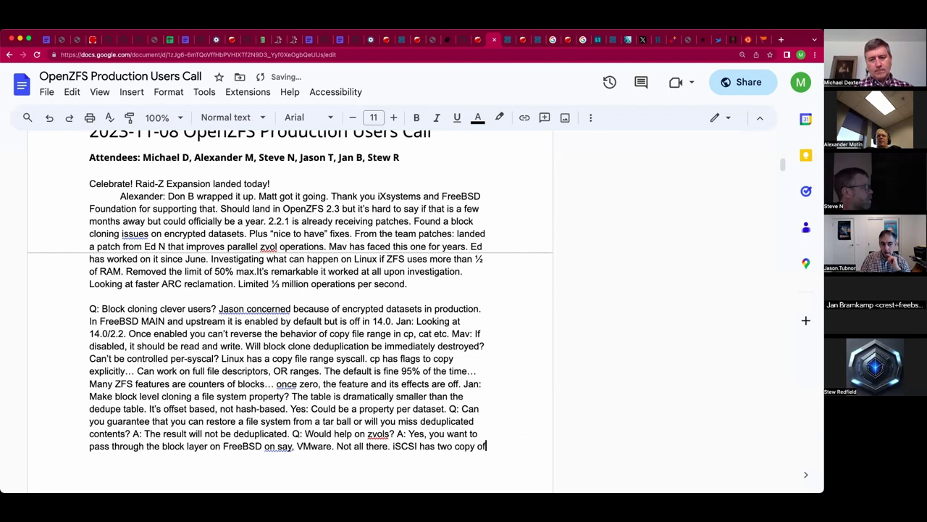
{"action": "type", "text": "fload imp"}
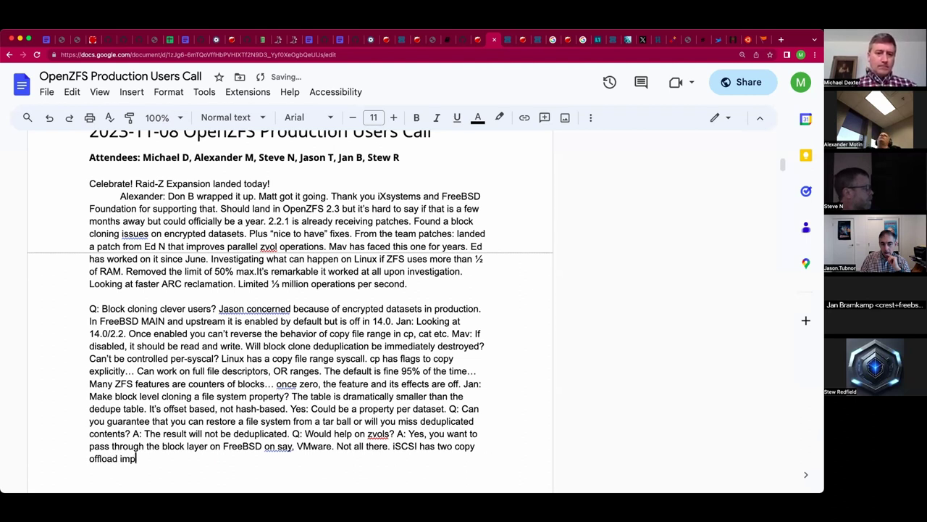
{"action": "type", "text": "lementati"}
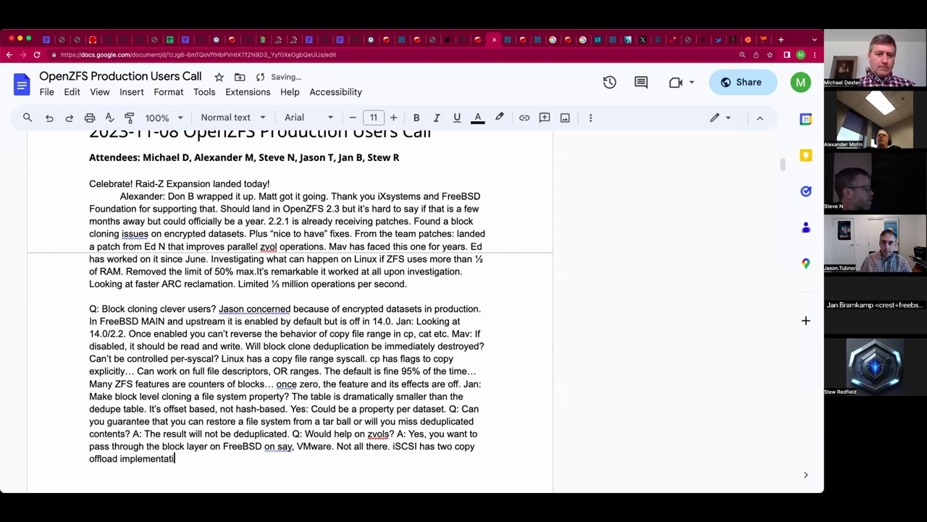
{"action": "type", "text": "ons: xcopy, "}
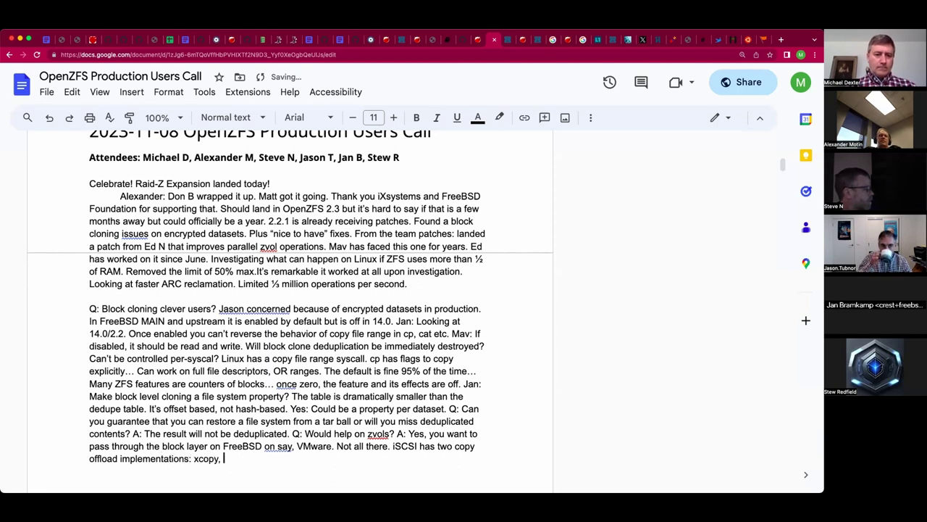
{"action": "type", "text": "create token"}
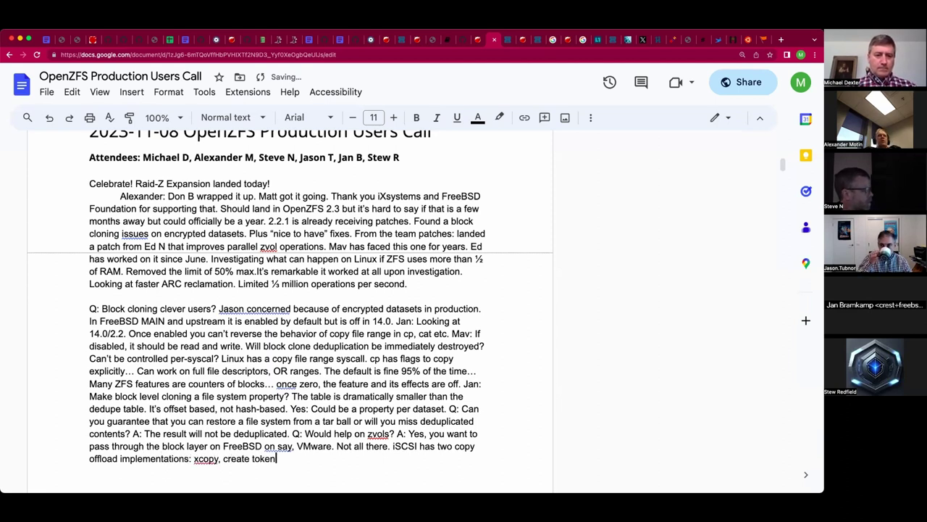
{"action": "type", "text": " write from to"}
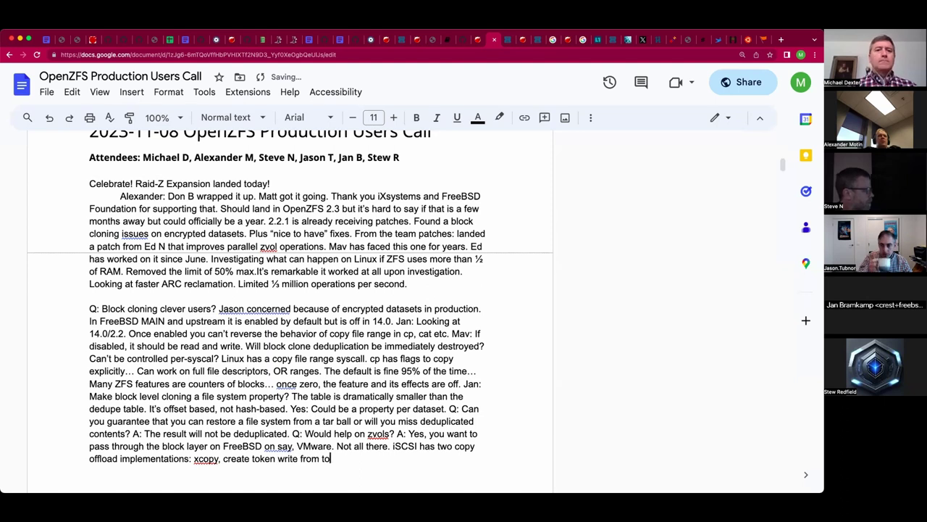
{"action": "type", "text": "ken (MS)."}
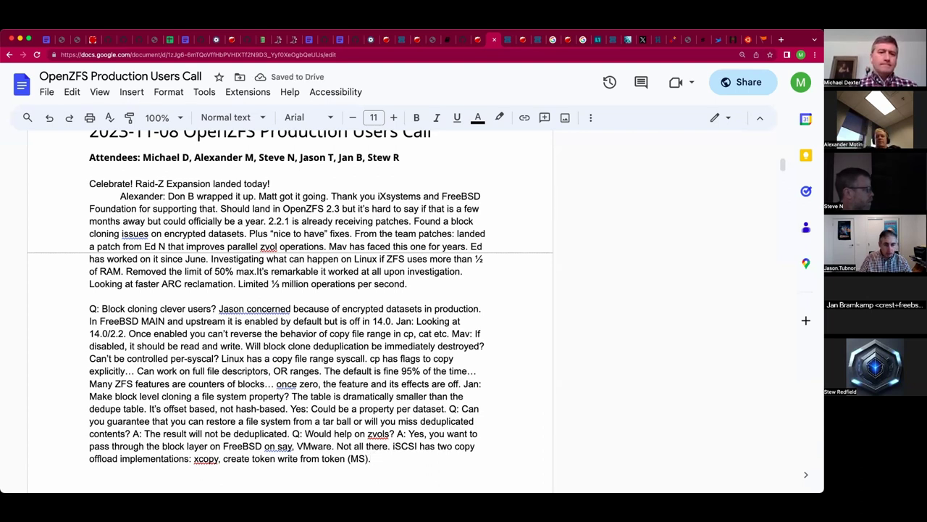
{"action": "scroll", "coordinate": [290, 305], "scroll_direction": "up", "scroll_amount": 2}
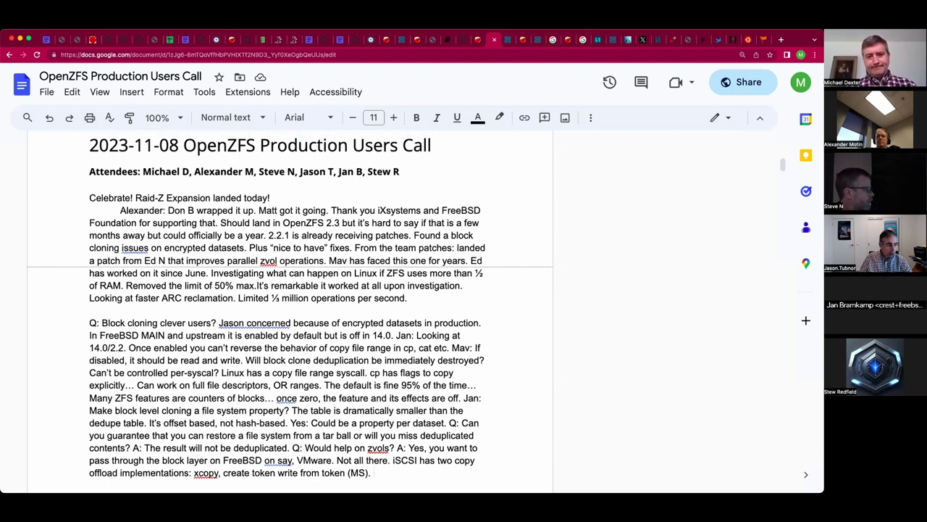
{"action": "type", "text": "Jan: "}
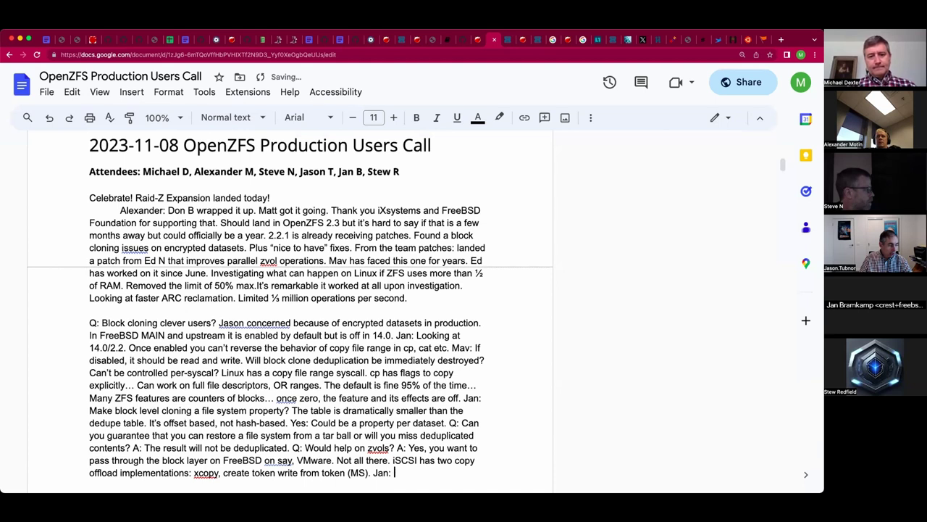
{"action": "type", "text": "you would ge"}
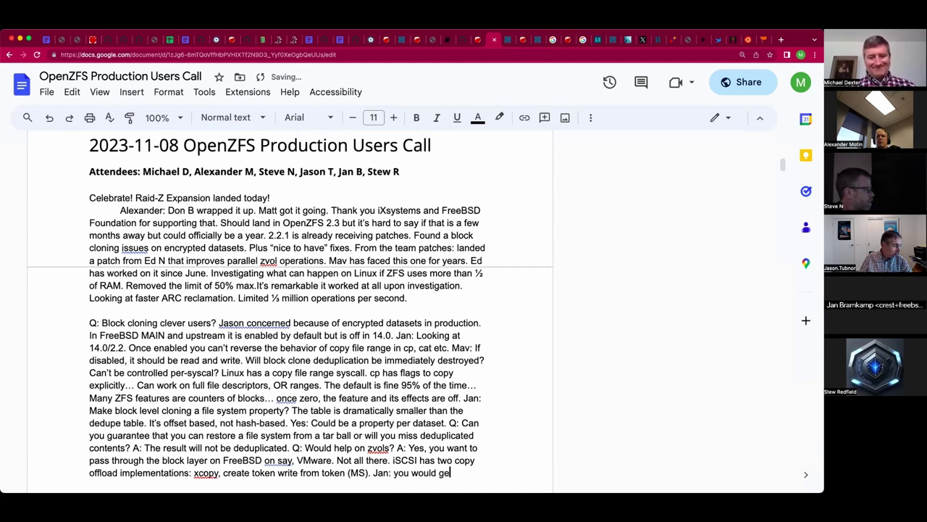
{"action": "type", "text": "t benefits w"}
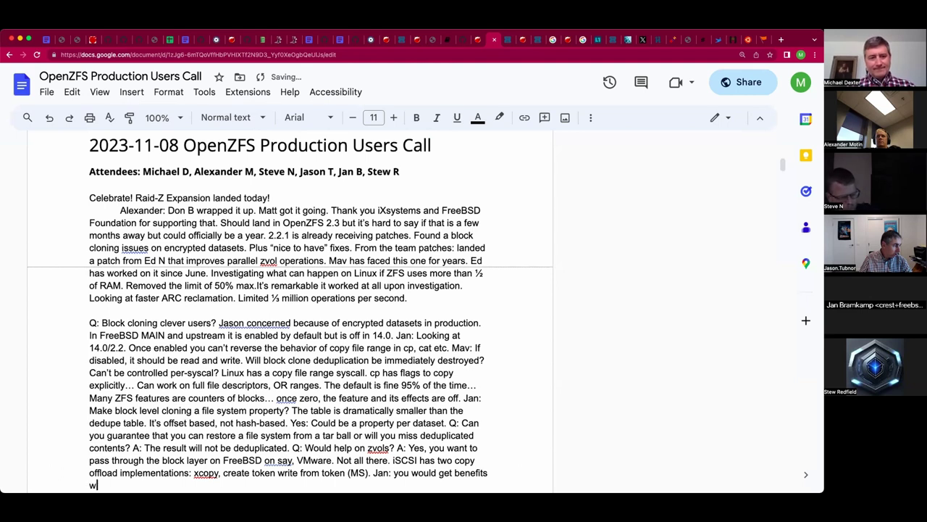
{"action": "type", "text": "ith CTL"}
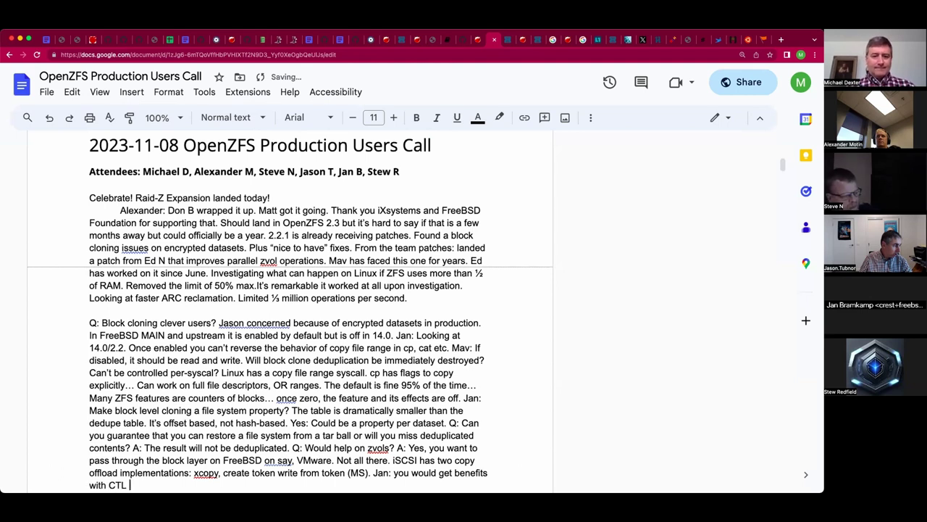
{"action": "type", "text": "-backe"}
{"action": "type", "text": "d VMs..."}
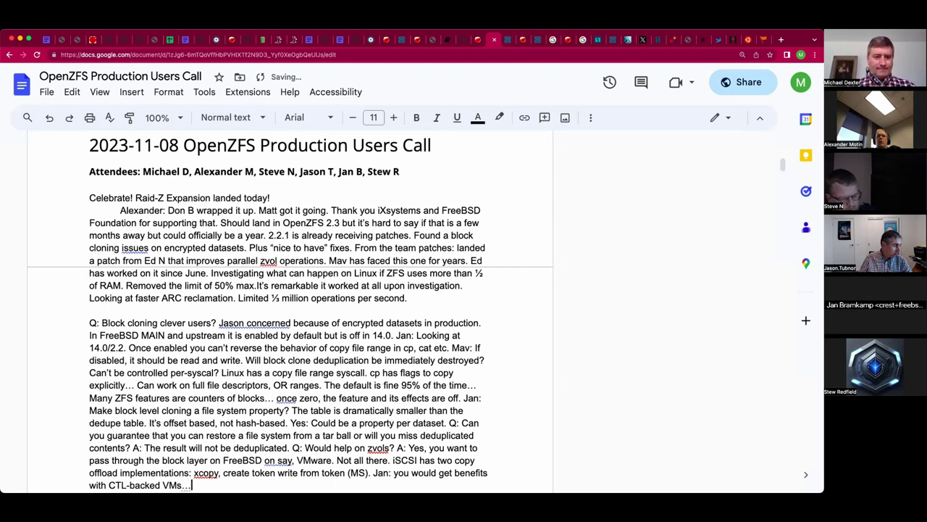
Start a 'Mav:' remark and insert 'vMotion' right after 'VMware'.
{"action": "key", "text": "Return"}
{"action": "key", "text": "Return"}
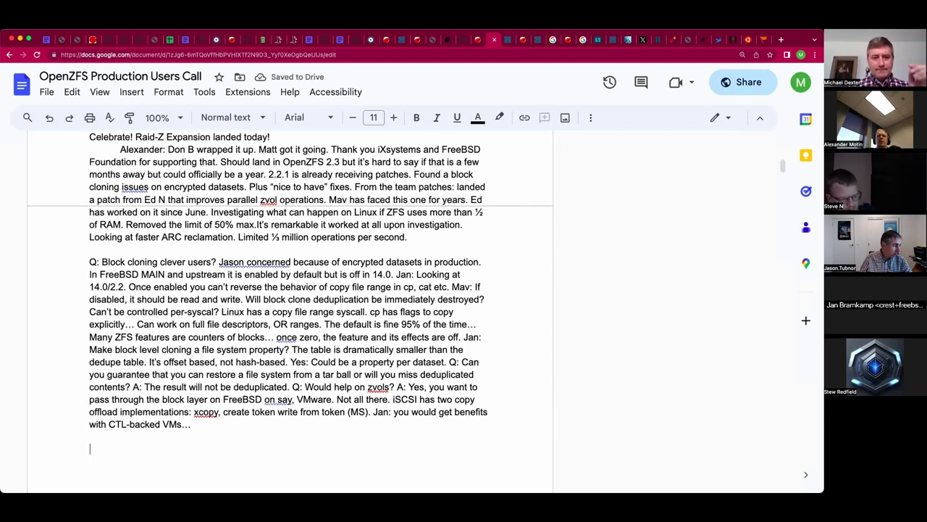
{"action": "key", "text": "BackSpace"}
{"action": "key", "text": "BackSpace"}
{"action": "type", "text": "Mav:"}
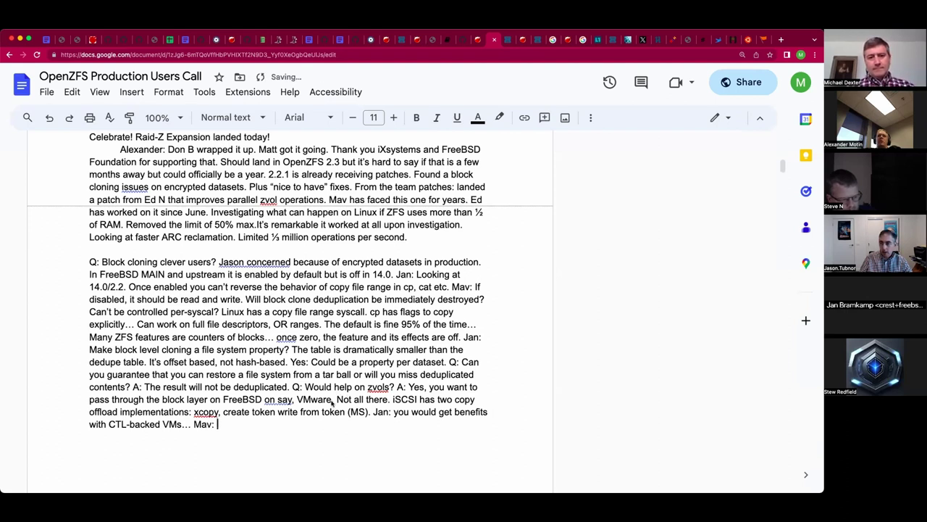
{"action": "left_click", "coordinate": [331, 402]}
{"action": "type", "text": "vMotion"}
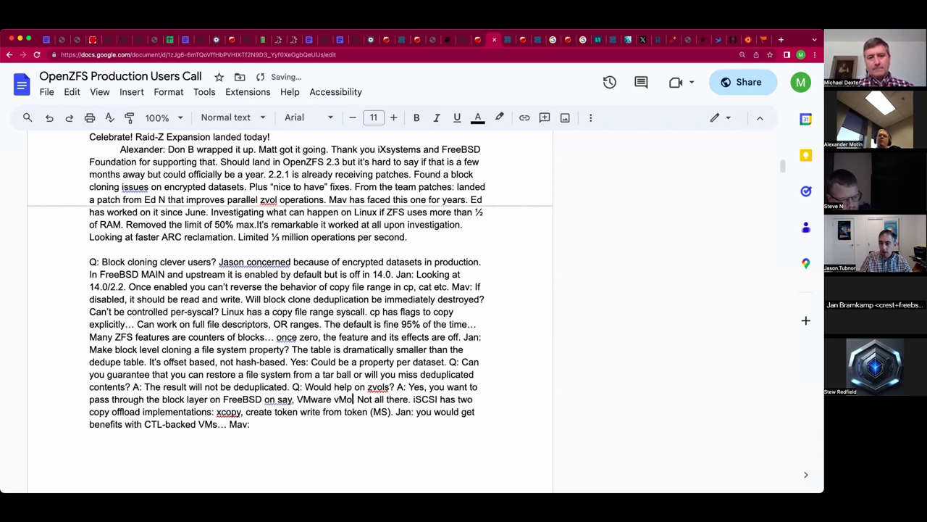
Note that vMotion tries extended copy by default, CTL does local reads/writes, and copy file range gives immediate copies.
{"action": "key", "text": "Down"}
{"action": "key", "text": "Down"}
{"action": "type", "text": "vMotion "}
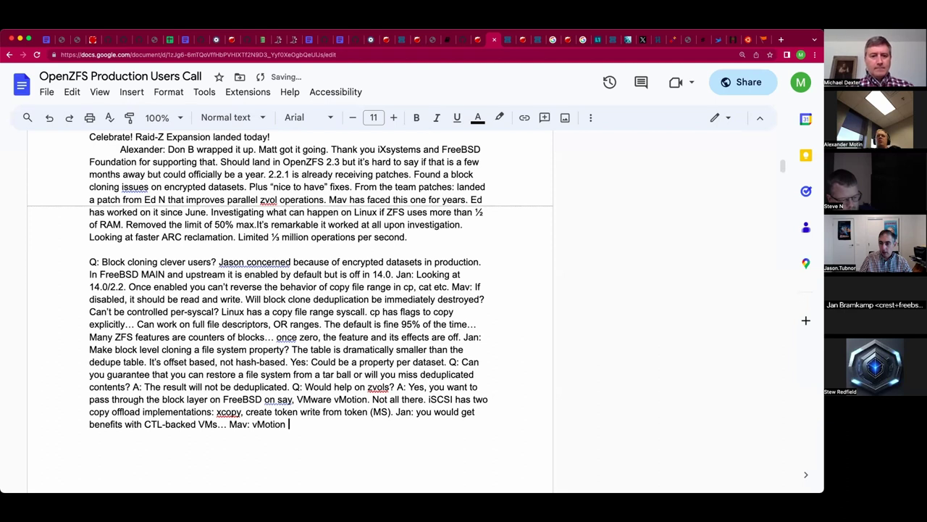
{"action": "type", "text": "tries ex"}
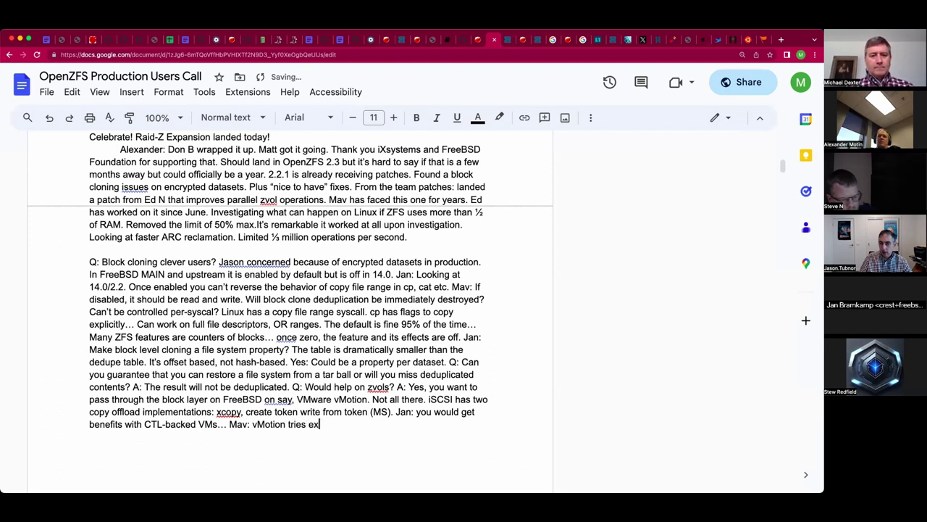
{"action": "type", "text": "tended copy "}
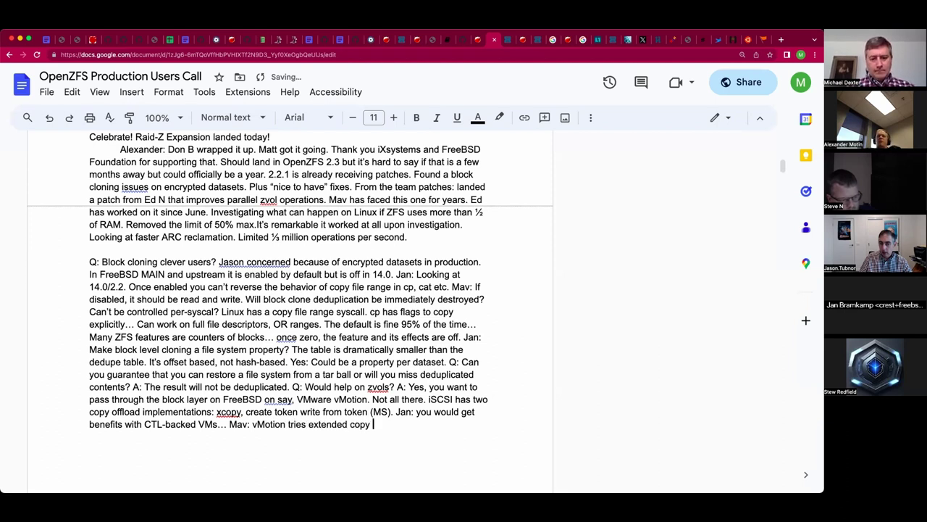
{"action": "type", "text": "by default"}
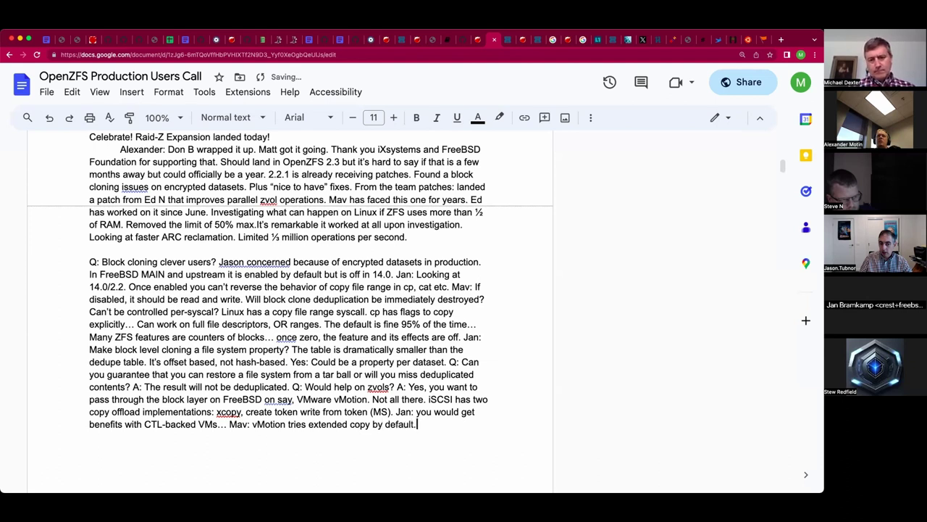
{"action": "type", "text": ". CTL will "}
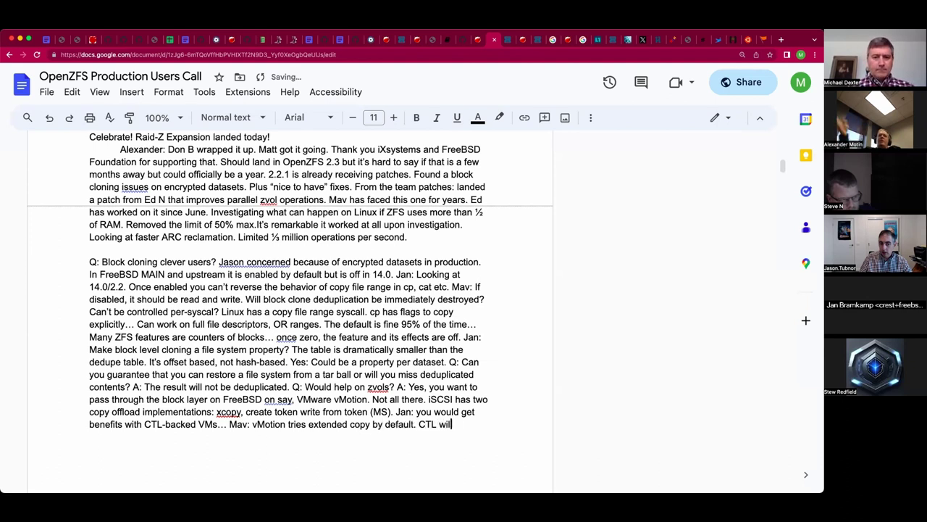
{"action": "type", "text": "do local "}
{"action": "type", "text": "reads and writes."}
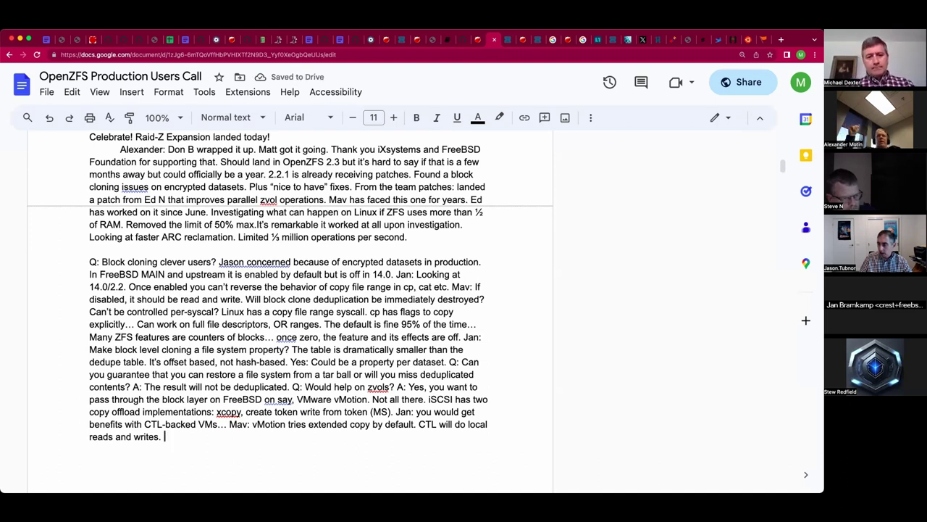
{"action": "type", "text": "Nextz logical call "}
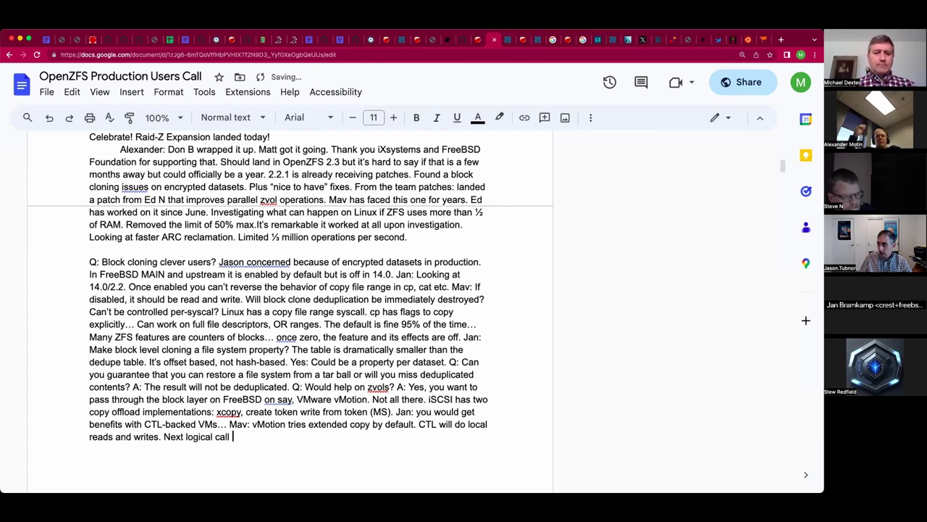
{"action": "type", "text": "copy file ra"}
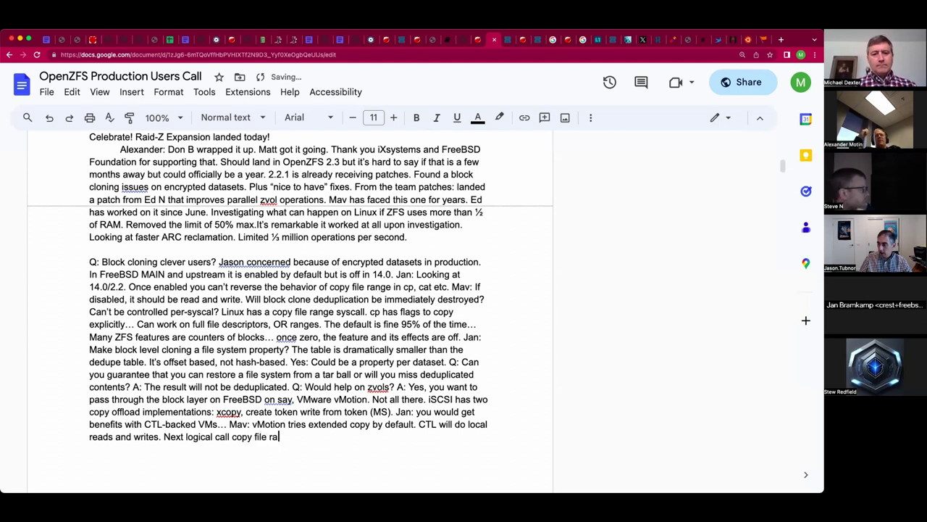
{"action": "type", "text": "nge."}
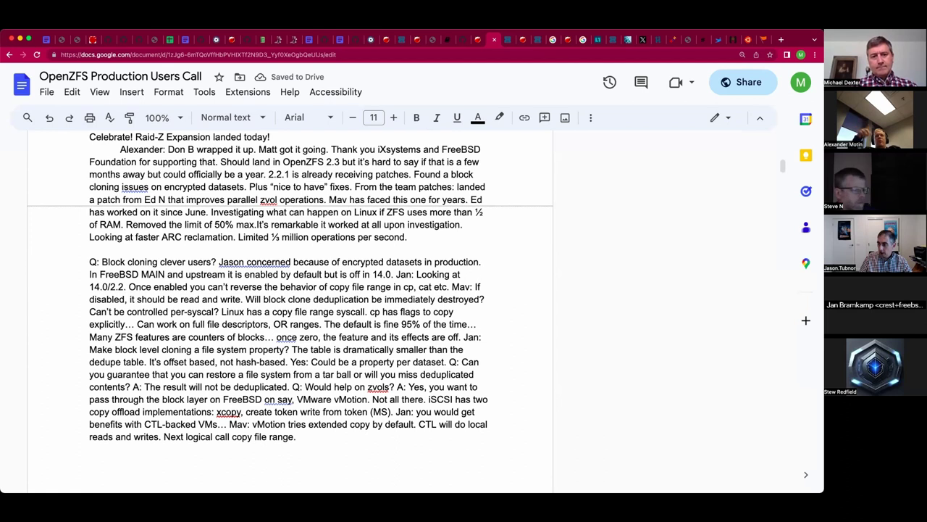
{"action": "key", "text": "BackSpace"}
{"action": "type", "text": "to"}
{"action": "key", "text": "BackSpace"}
{"action": "key", "text": "BackSpace"}
{"action": "type", "text": "for immediate copies."}
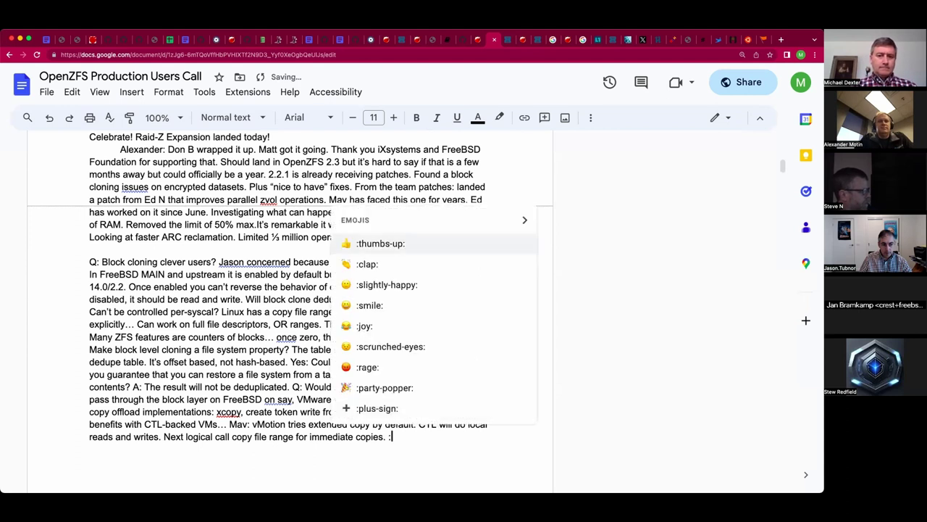
Ask whether it works on character device file descriptors; answer no cdev method, Linux reservations on character devices.
{"action": "key", "text": "BackSpace"}
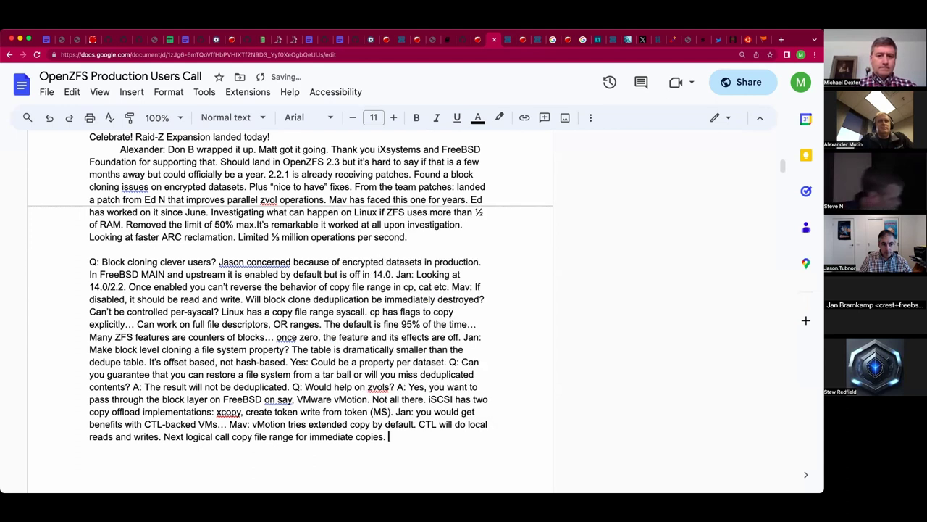
{"action": "type", "text": "Q: coul"}
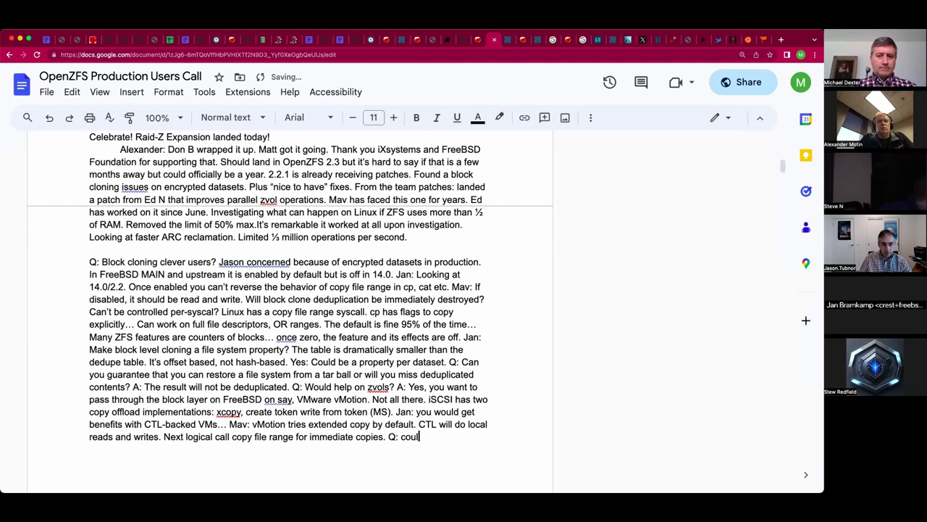
{"action": "type", "text": "d it be used on"}
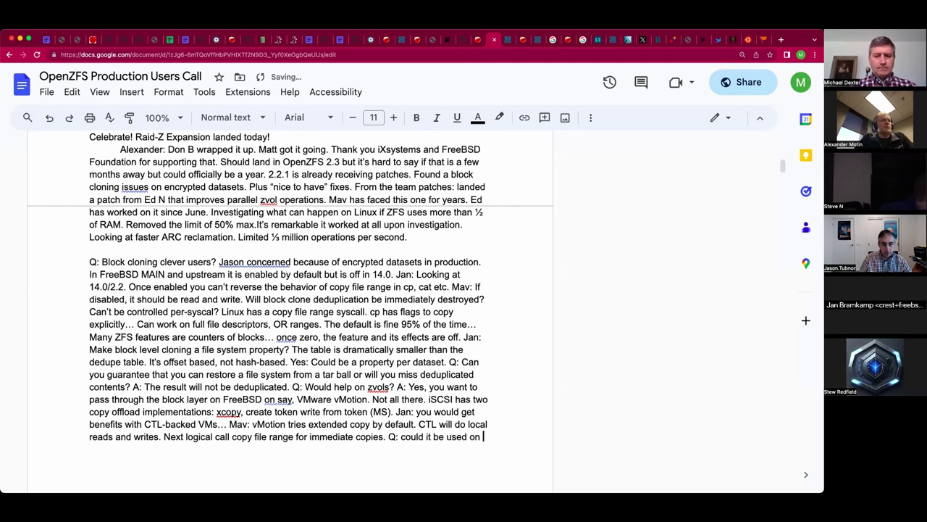
{"action": "type", "text": " character device "}
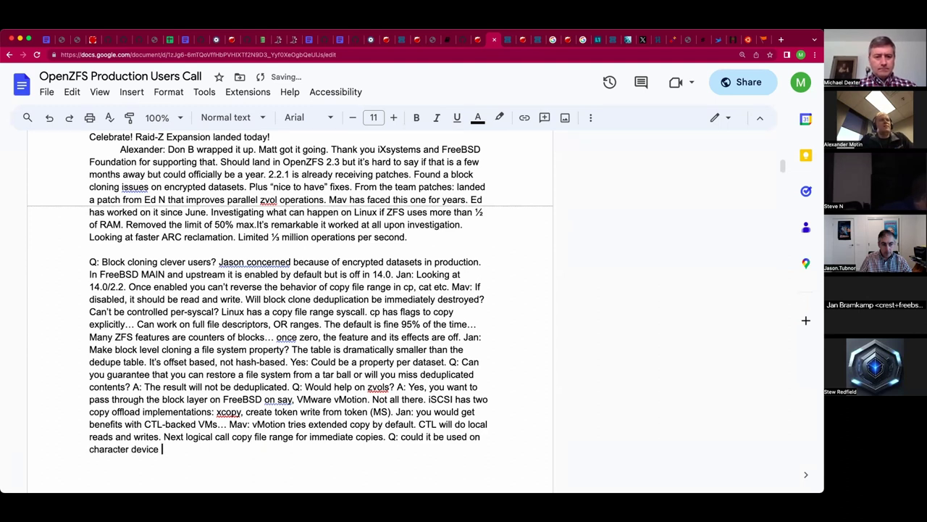
{"action": "type", "text": "file descriptors? A: No method in cdev."}
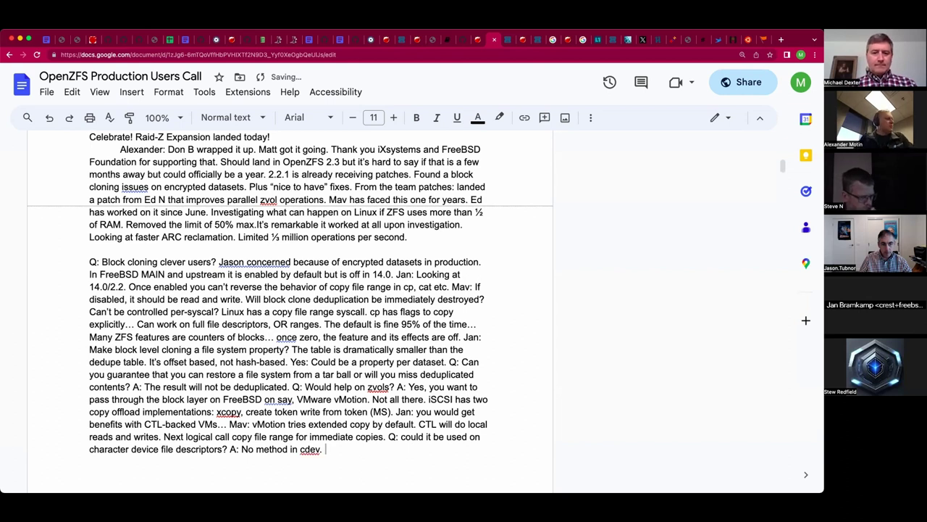
{"action": "type", "text": " No function table e"}
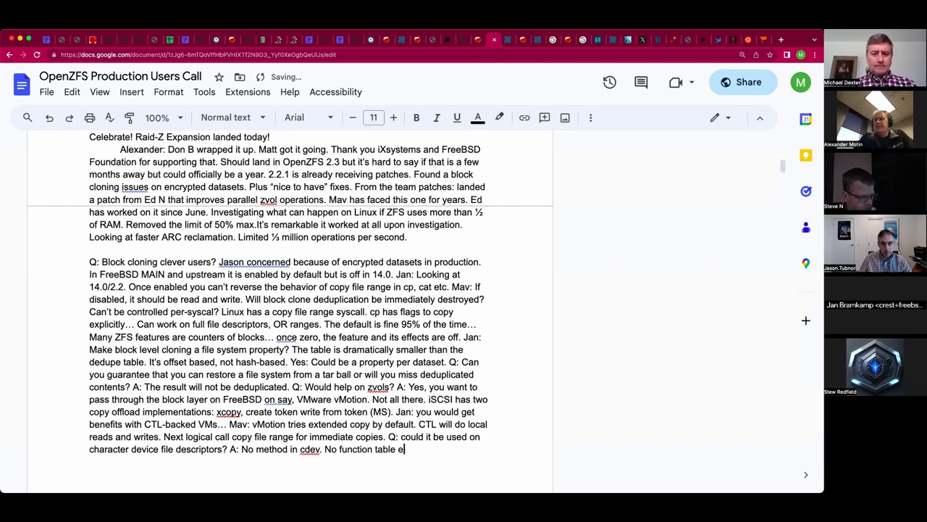
{"action": "type", "text": "ntry."}
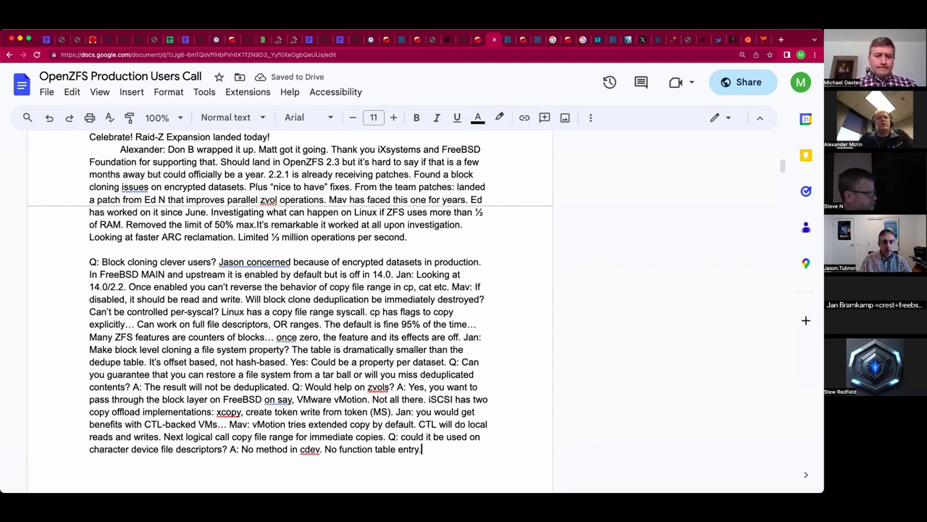
{"action": "type", "text": " Linux has reser"}
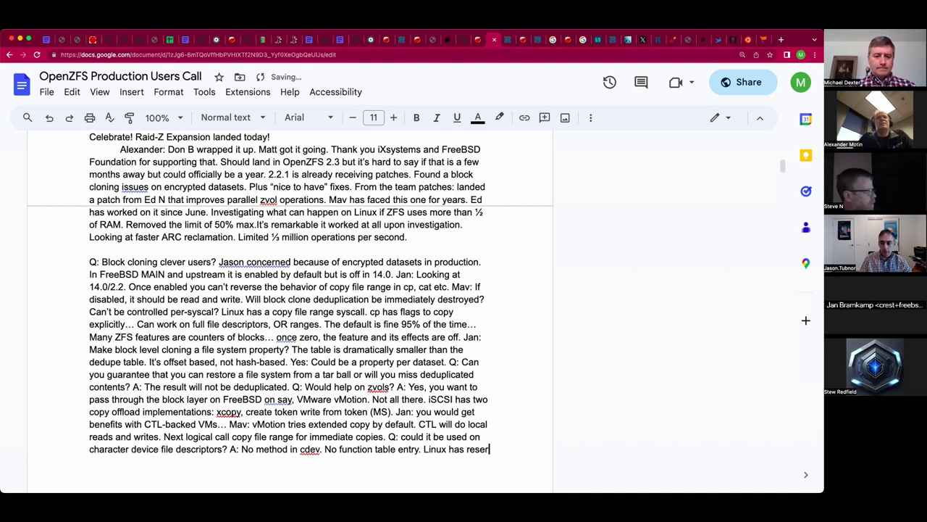
{"action": "type", "text": "vations on character "}
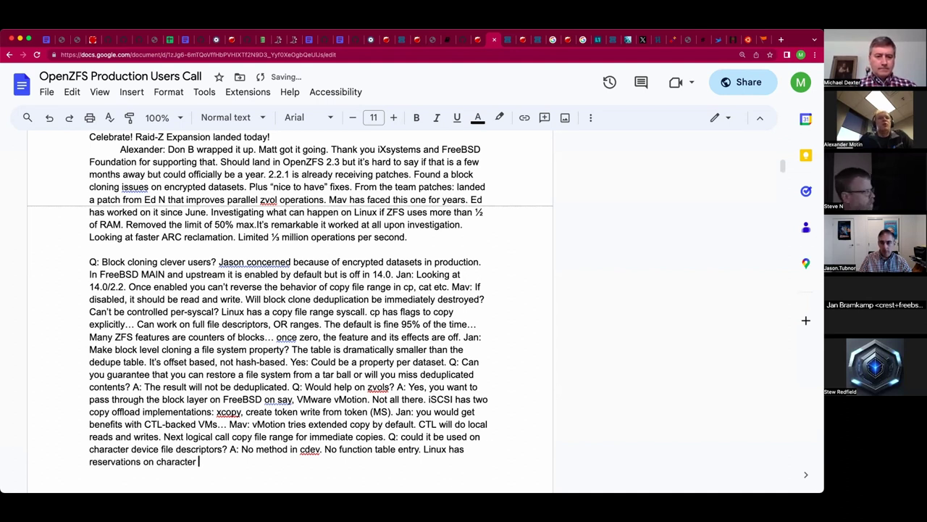
{"action": "type", "text": "devides and"}
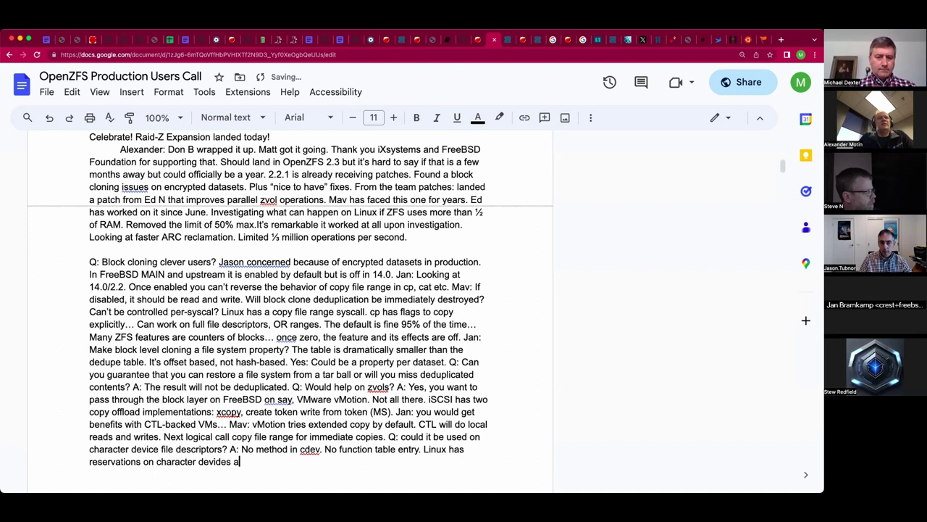
{"action": "key", "text": "BackSpace"}
{"action": "key", "text": "BackSpace"}
{"action": "key", "text": "BackSpace"}
{"action": "key", "text": "BackSpace"}
{"action": "key", "text": "BackSpace"}
{"action": "key", "text": "BackSpace"}
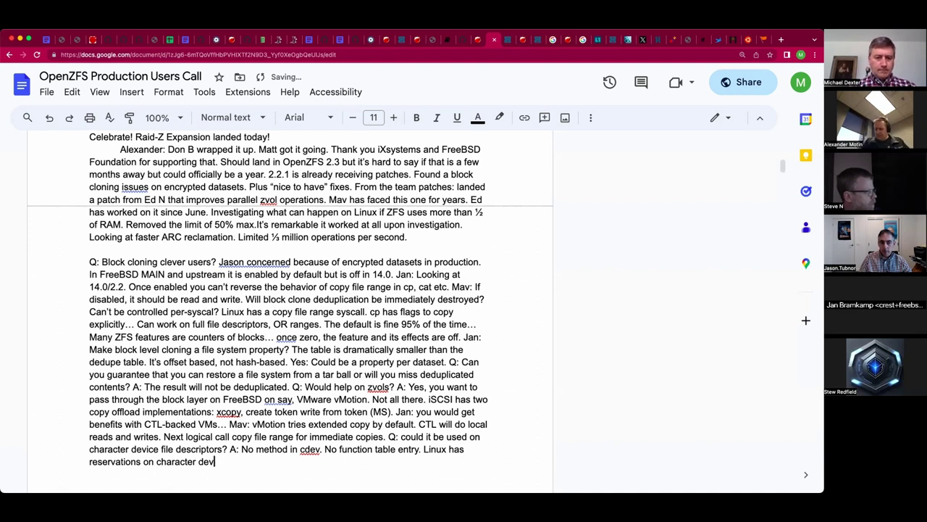
{"action": "type", "text": "ices and o"}
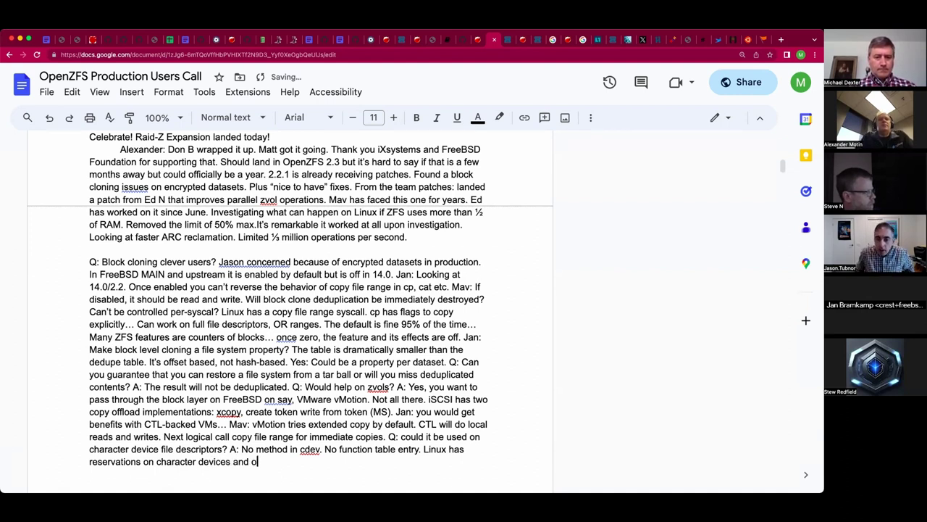
{"action": "type", "text": "ther tricks."}
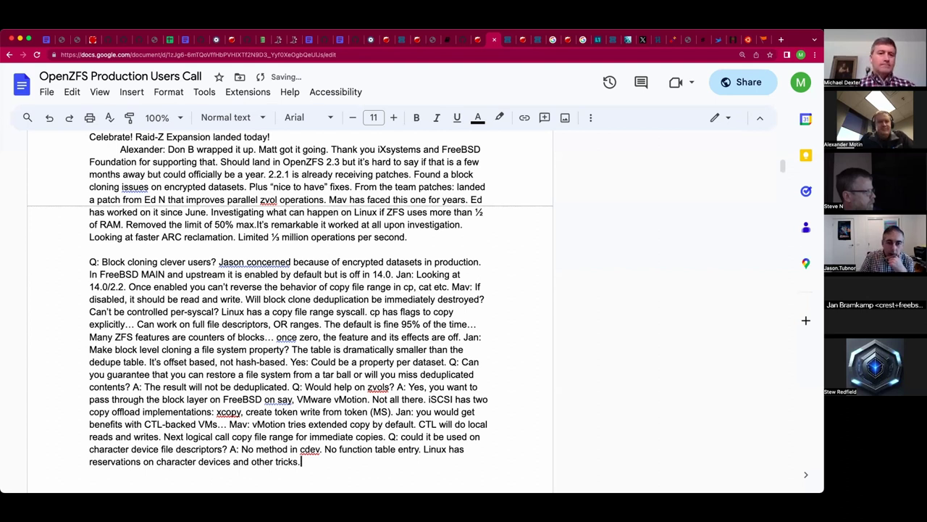
{"action": "scroll", "coordinate": [311, 341], "scroll_direction": "down", "scroll_amount": 2}
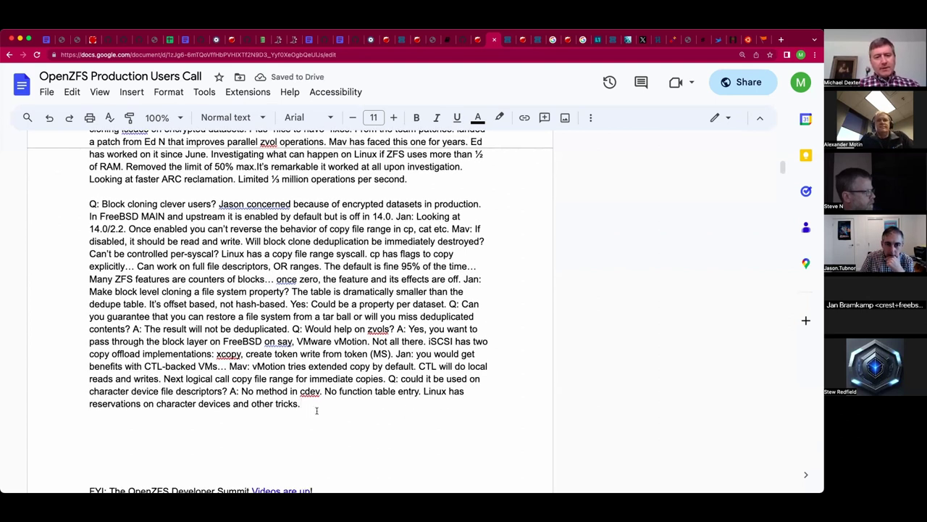
Start Jan's remark that block devices let you side-step clone/snapshot, removing the misplaced 'inheritance'.
{"action": "key", "text": "Return"}
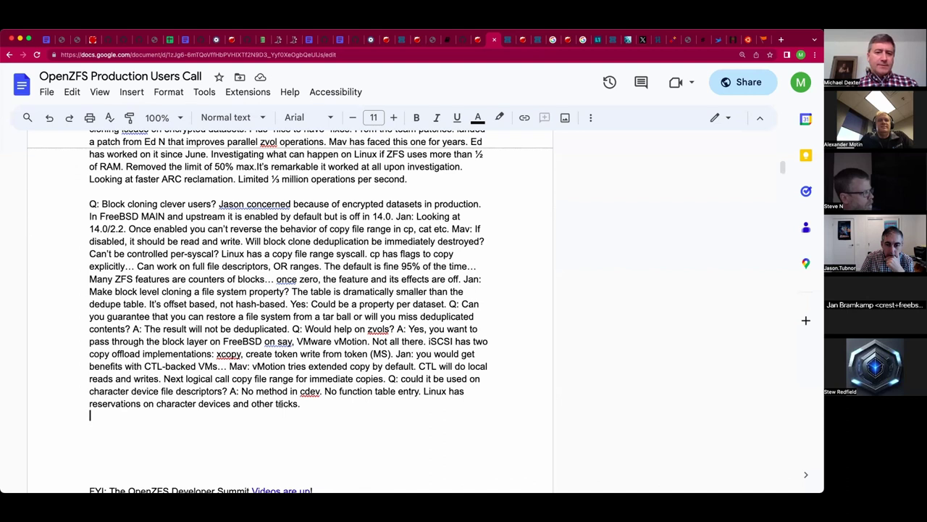
{"action": "key", "text": "shift+Left"}
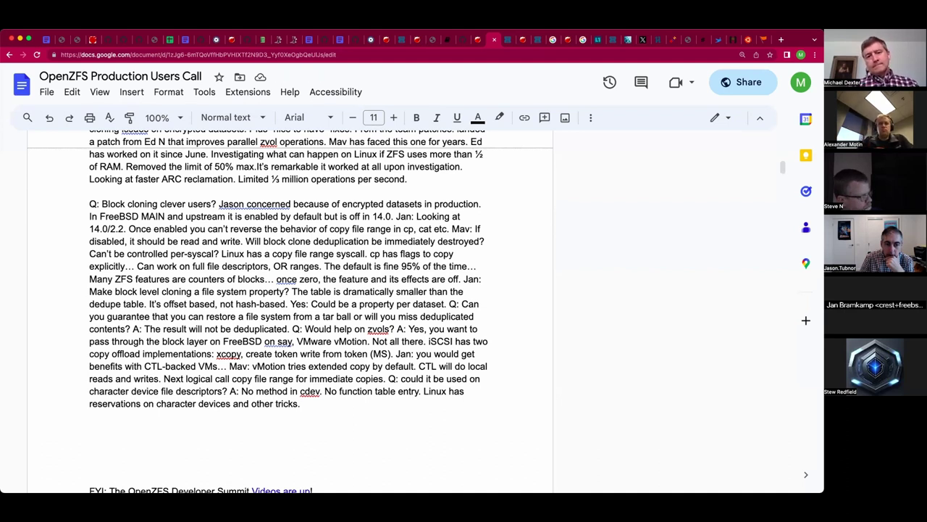
{"action": "type", "text": "Jan: On block devices it les"}
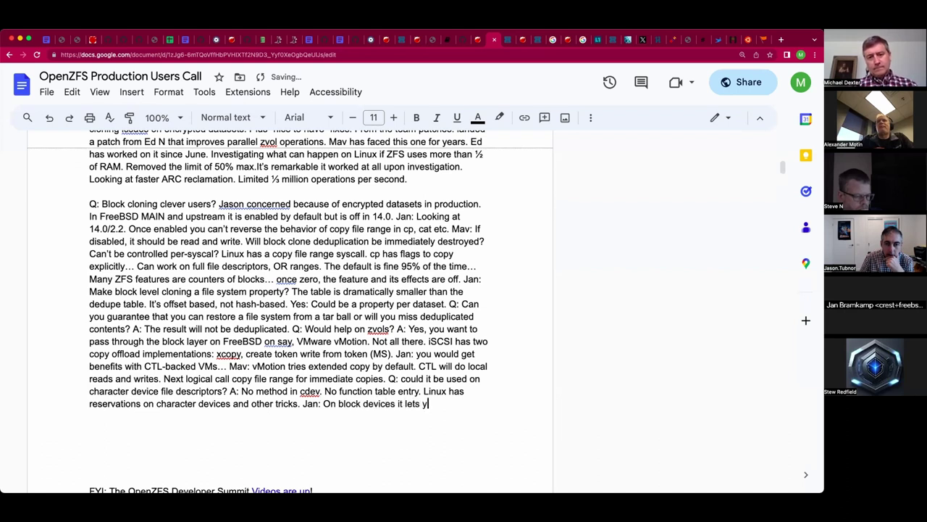
{"action": "type", "text": "s you side-step t"}
{"action": "type", "text": "he inheritance"}
{"action": "type", "text": " clone/"}
{"action": "type", "text": "snapshot"}
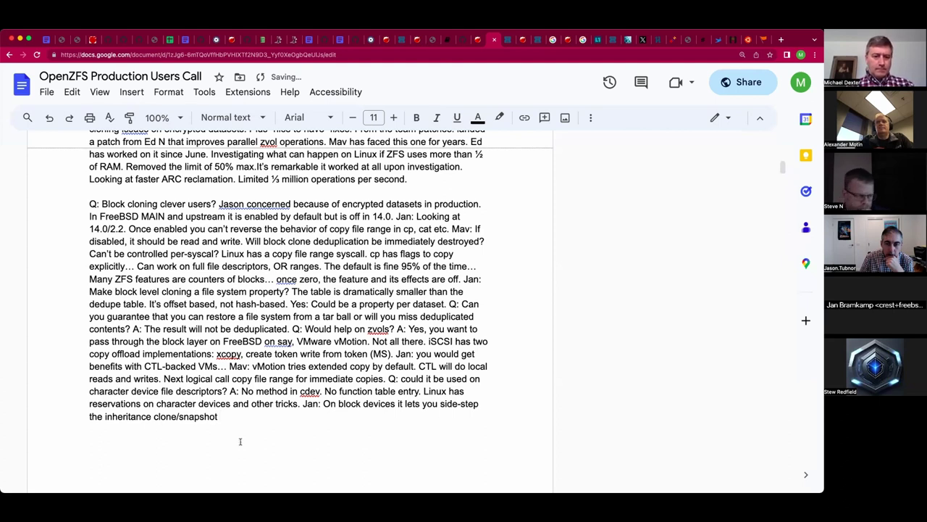
{"action": "double_click", "coordinate": [121, 417]}
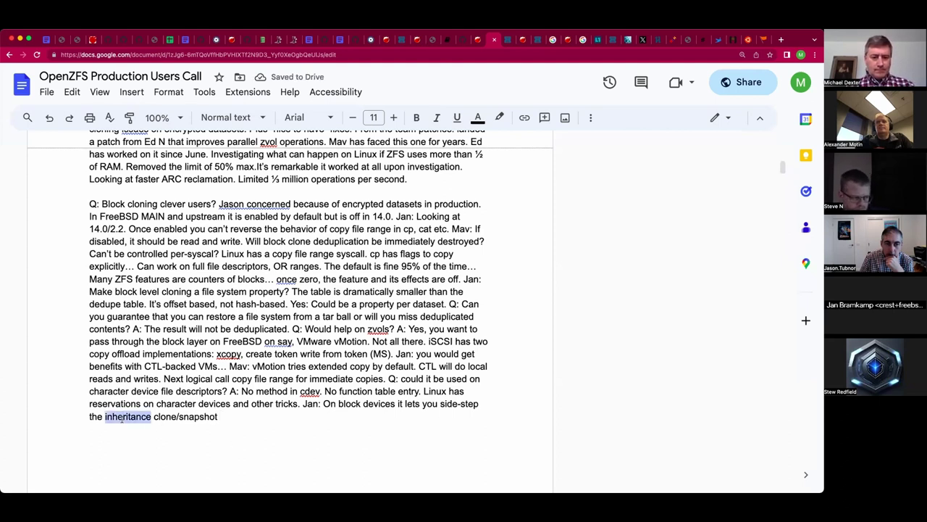
{"action": "key", "text": "BackSpace"}
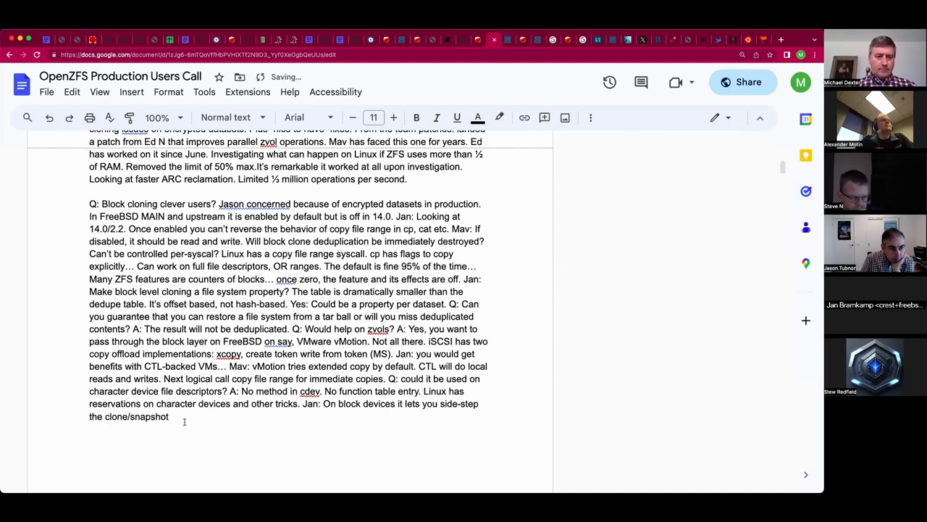
Finish with 'inheritance issues', plus possible offline deduplication or a user space daemon.
{"action": "left_click", "coordinate": [195, 417]}
{"action": "type", "text": "inheritance"}
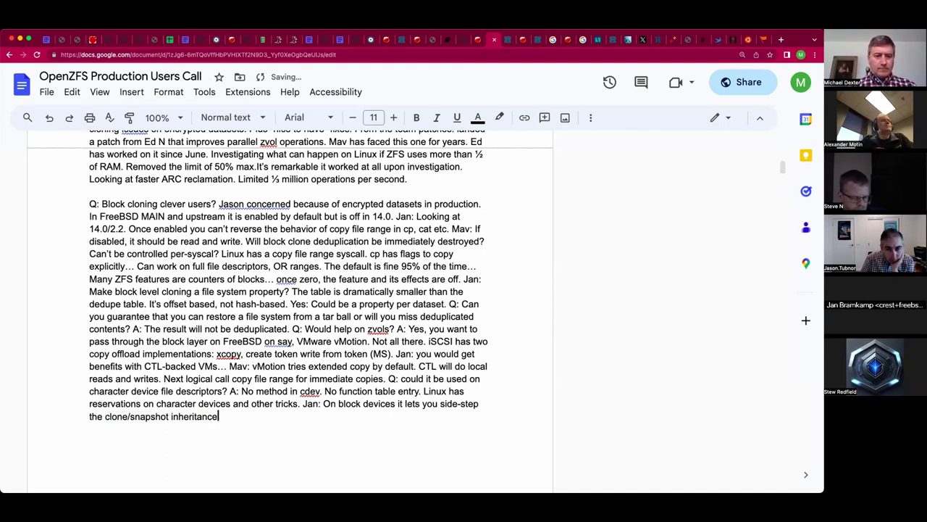
{"action": "type", "text": " issues. "}
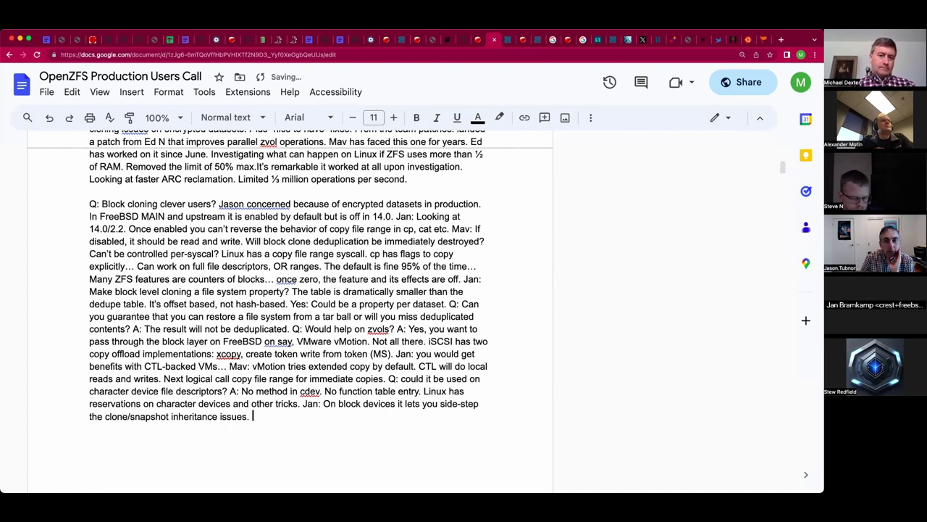
{"action": "type", "text": "Could have an offline "}
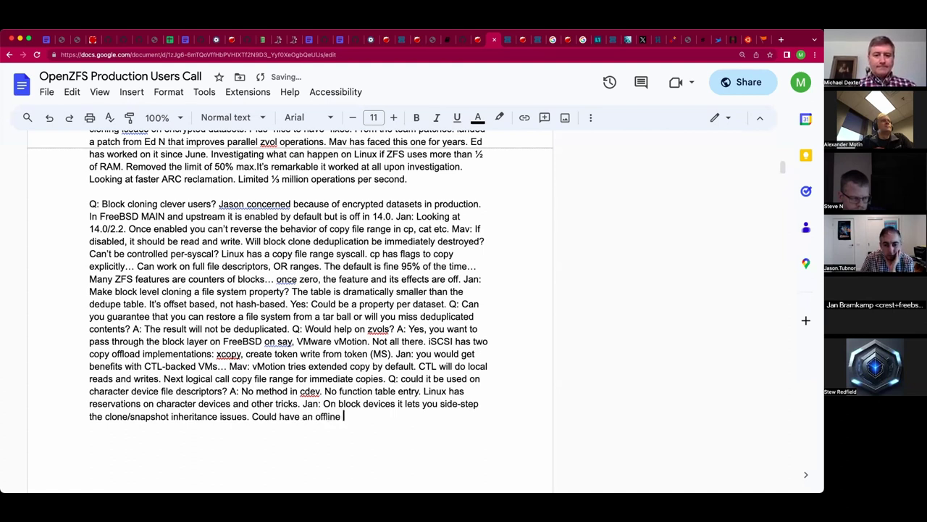
{"action": "type", "text": "deduplication."}
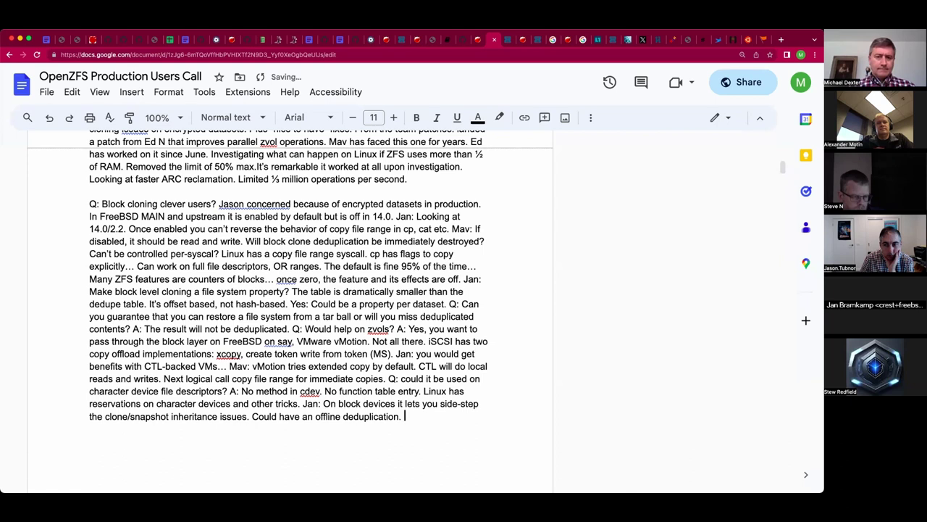
{"action": "type", "text": "Could have "}
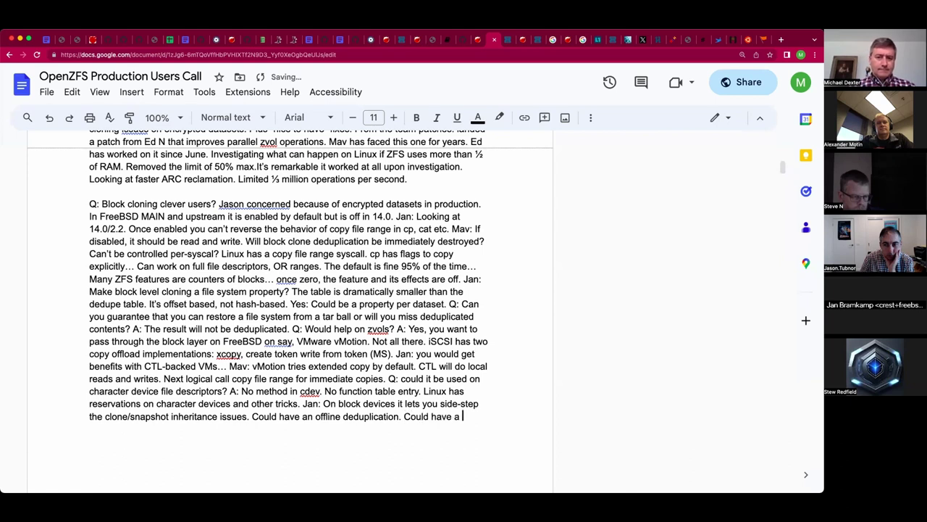
{"action": "type", "text": "a user space dae"}
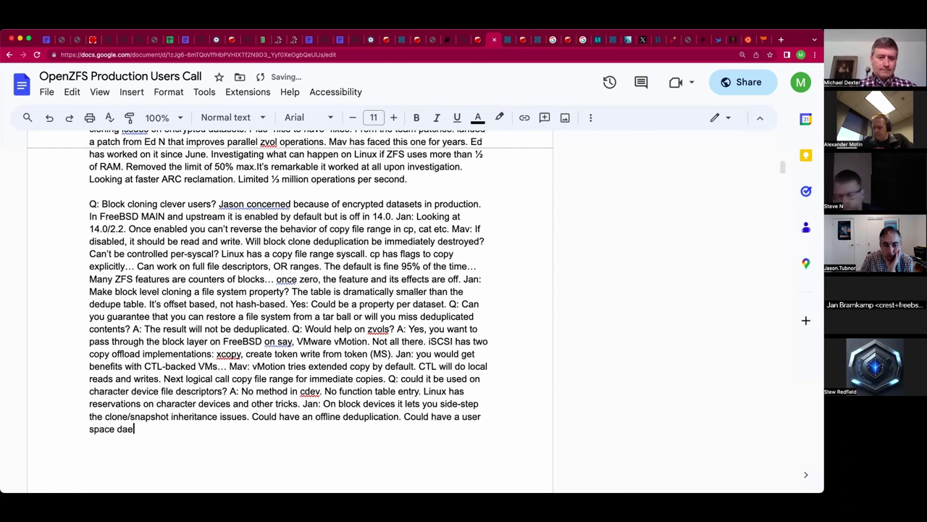
{"action": "type", "text": "mon..."}
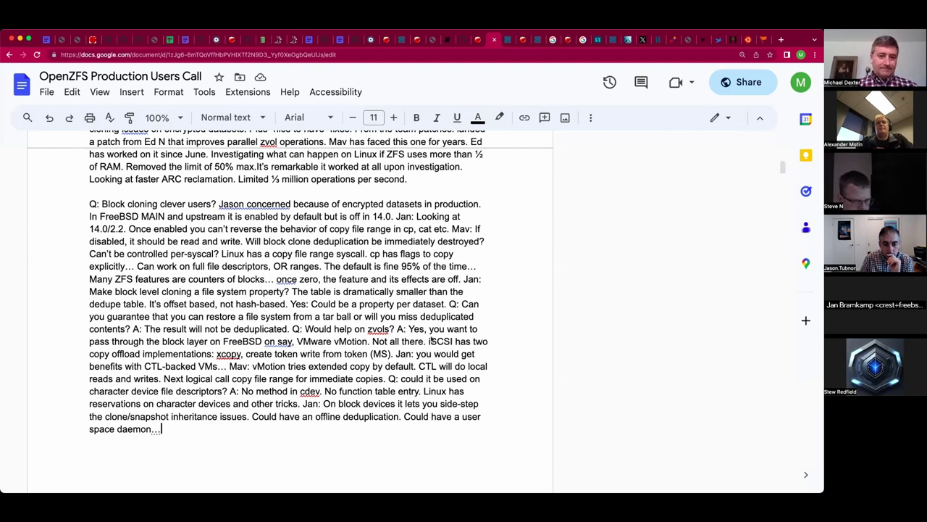
{"action": "double_click", "coordinate": [277, 429]}
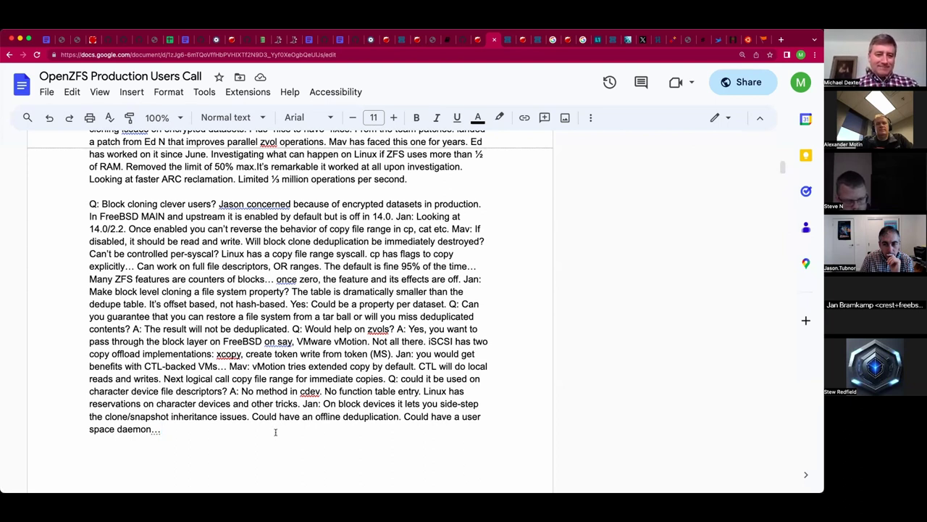
Add Mav's remark 'There is work by iX and Klara to rewrite', then bring up the 'Videos are up' link.
{"action": "scroll", "coordinate": [276, 431], "scroll_direction": "down", "scroll_amount": 1}
{"action": "scroll", "coordinate": [275, 432], "scroll_direction": "down", "scroll_amount": 2}
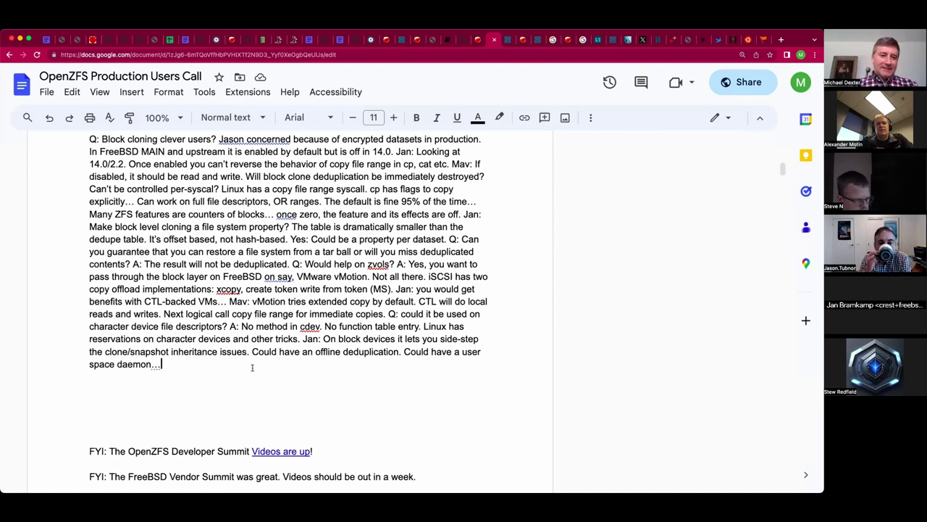
{"action": "left_click", "coordinate": [203, 390]}
{"action": "left_click", "coordinate": [188, 364]}
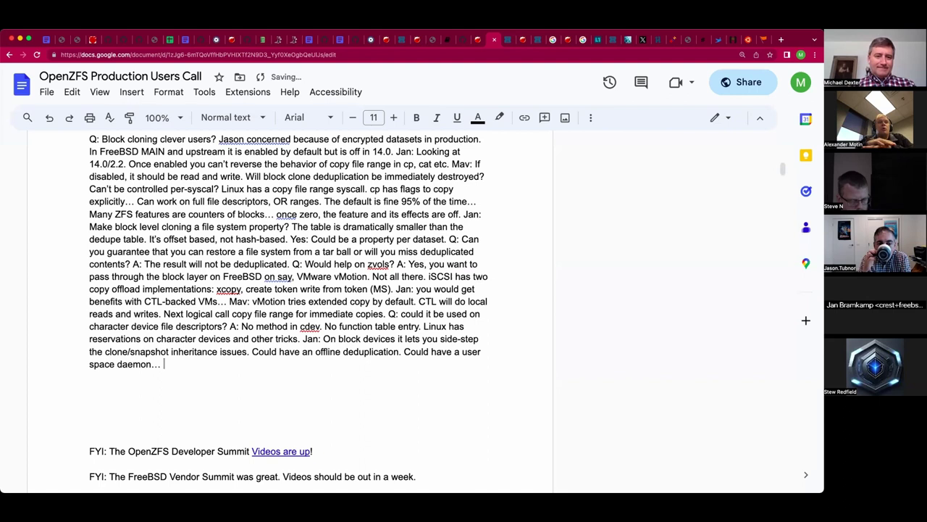
{"action": "type", "text": "Mav: There is work "}
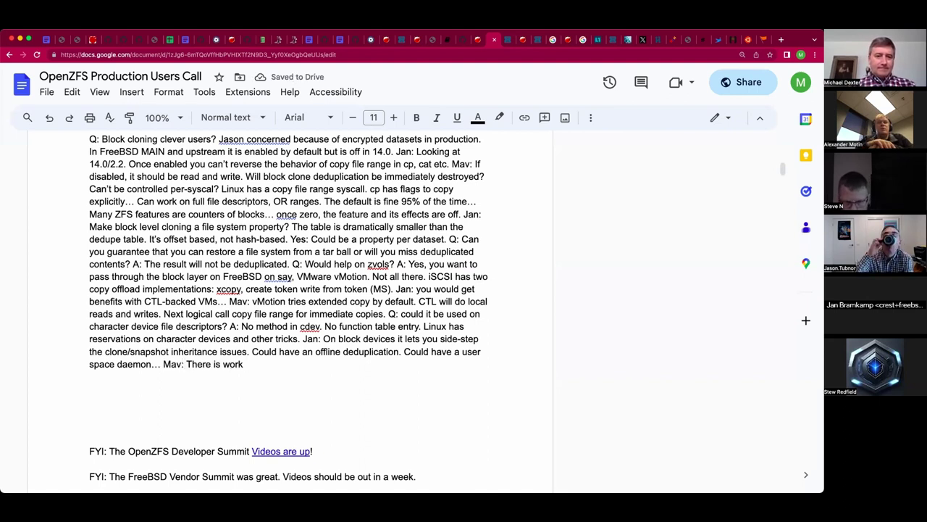
{"action": "type", "text": "goi"}
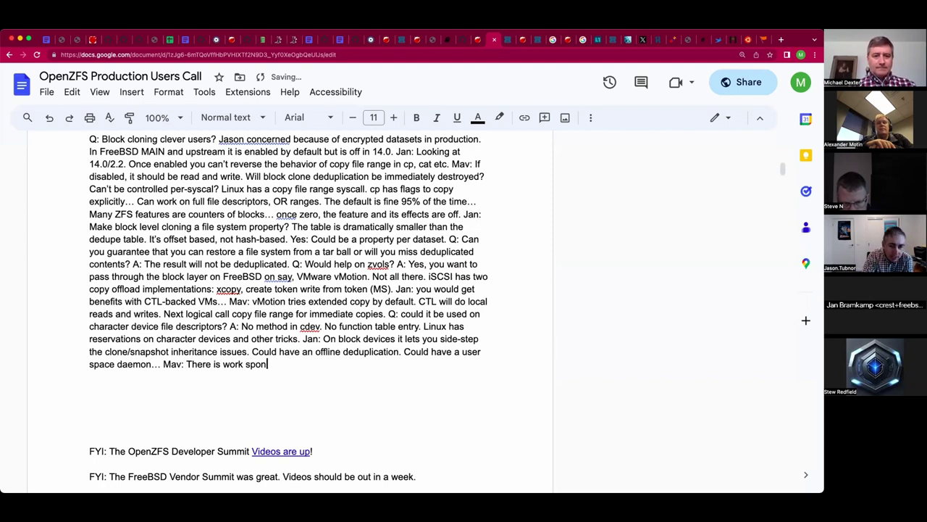
{"action": "key", "text": "BackSpace"}
{"action": "key", "text": "BackSpace"}
{"action": "key", "text": "BackSpace"}
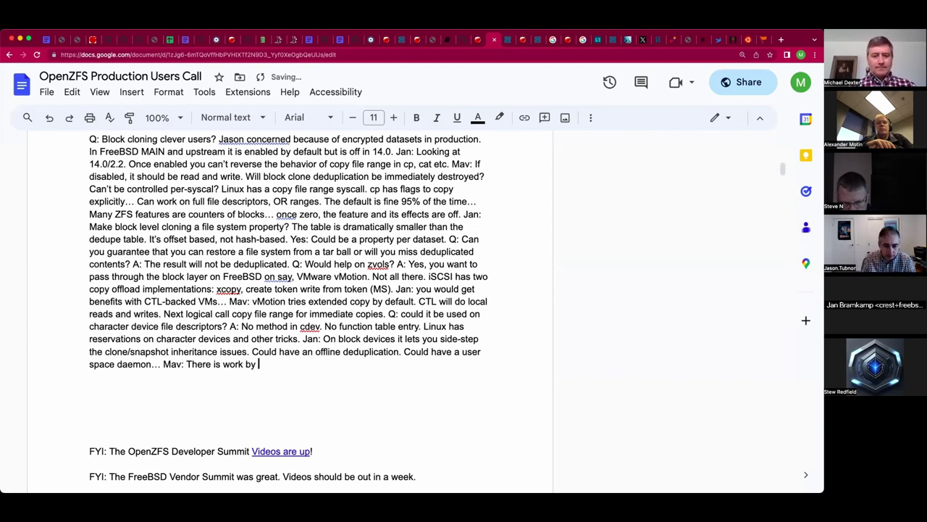
{"action": "type", "text": "by iX and Kla"}
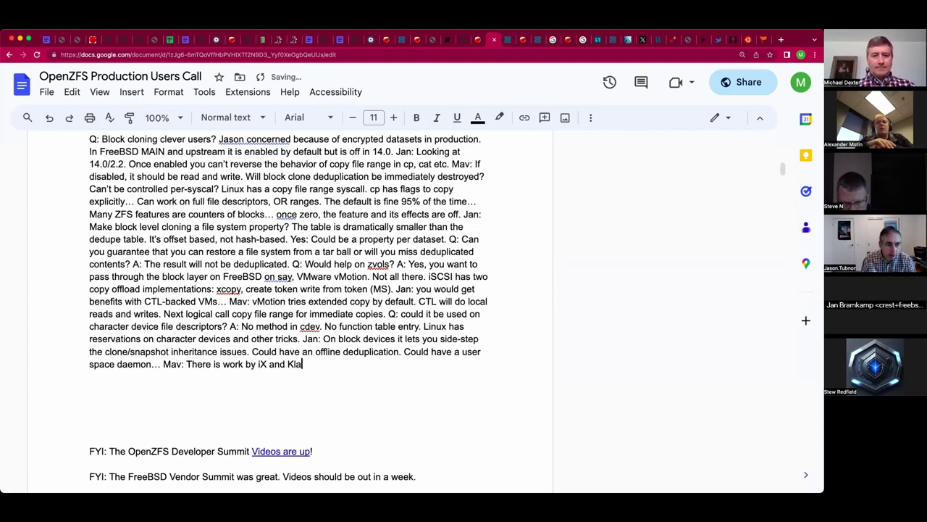
{"action": "type", "text": "ra to "}
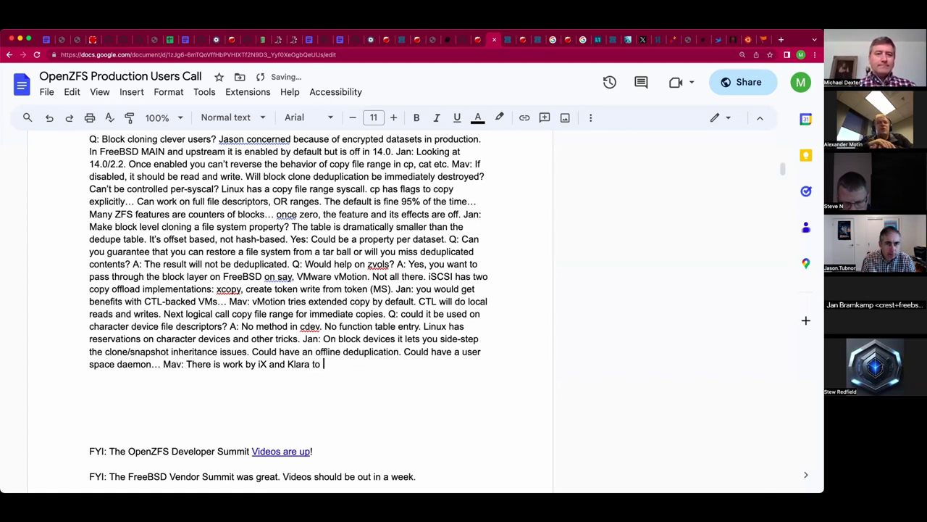
{"action": "type", "text": "req"}
{"action": "key", "text": "BackSpace"}
{"action": "type", "text": "write"}
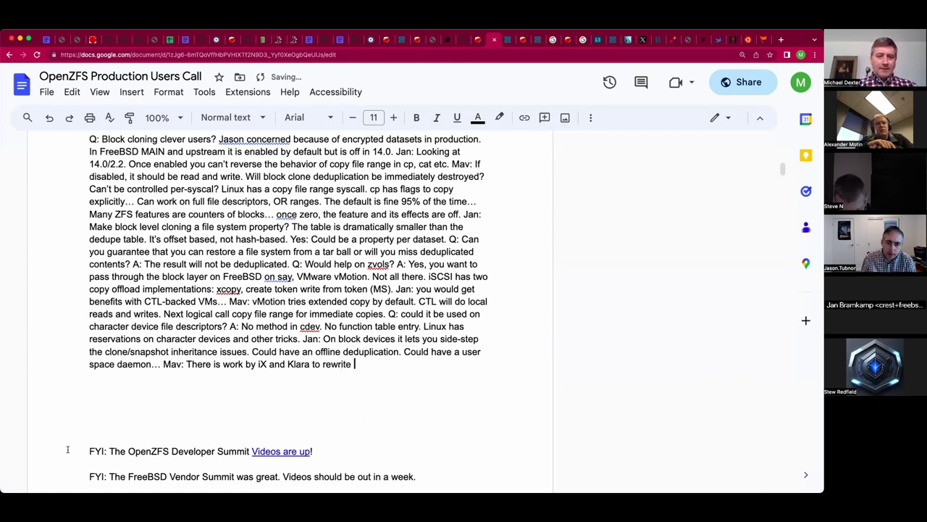
{"action": "left_click", "coordinate": [273, 402]}
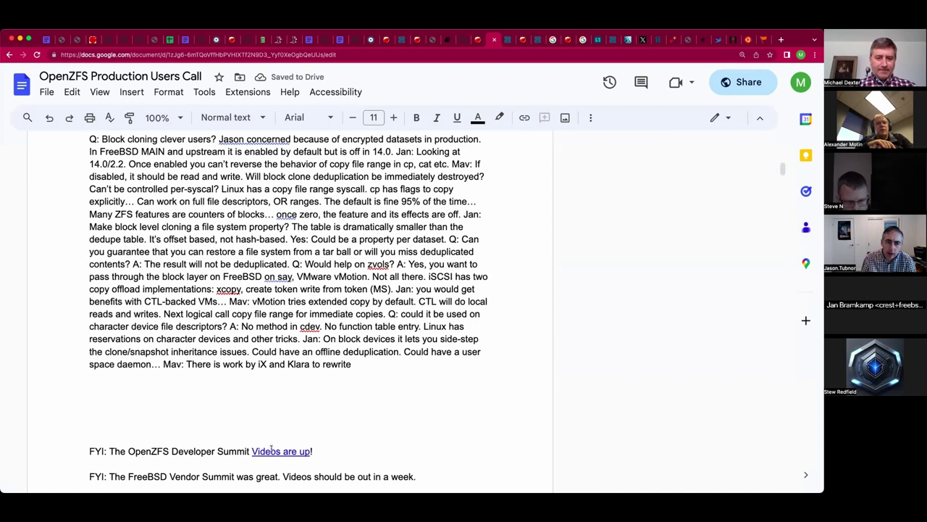
{"action": "left_click", "coordinate": [270, 451]}
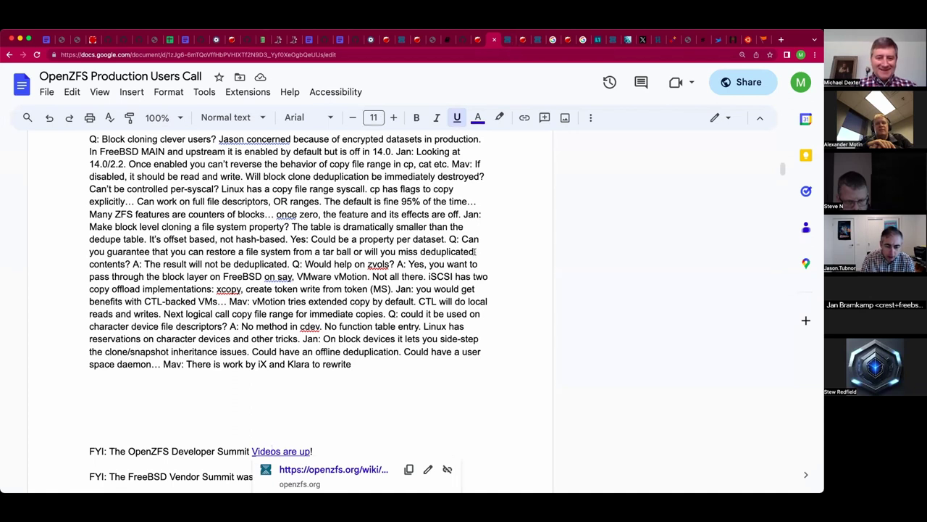
Open the summit videos page, select the Introducing Fast Dedup talk's address, and return to the notes.
{"action": "left_click", "coordinate": [339, 469]}
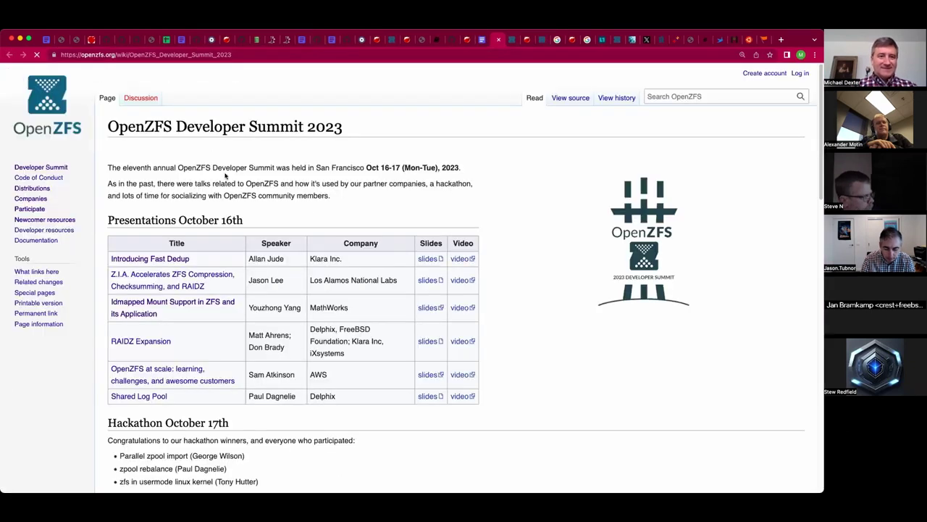
{"action": "left_click", "coordinate": [164, 263]}
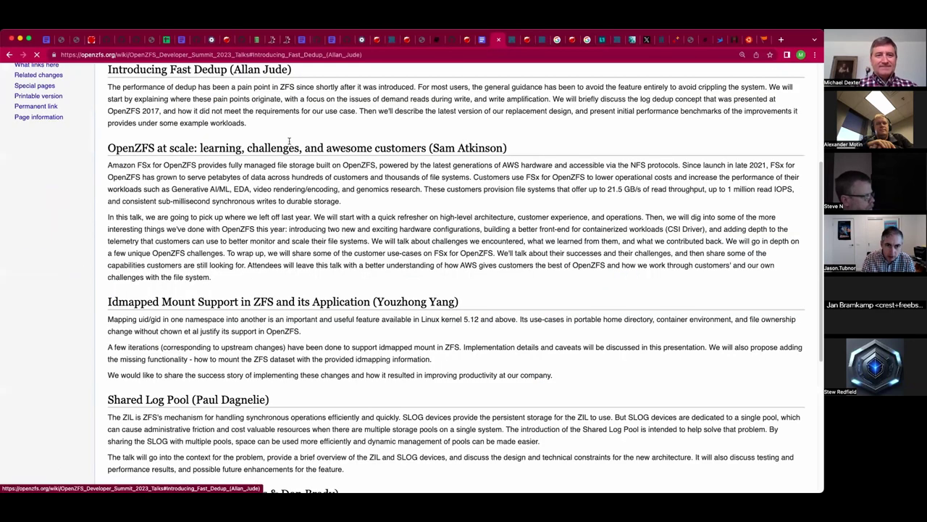
{"action": "left_click", "coordinate": [245, 52]}
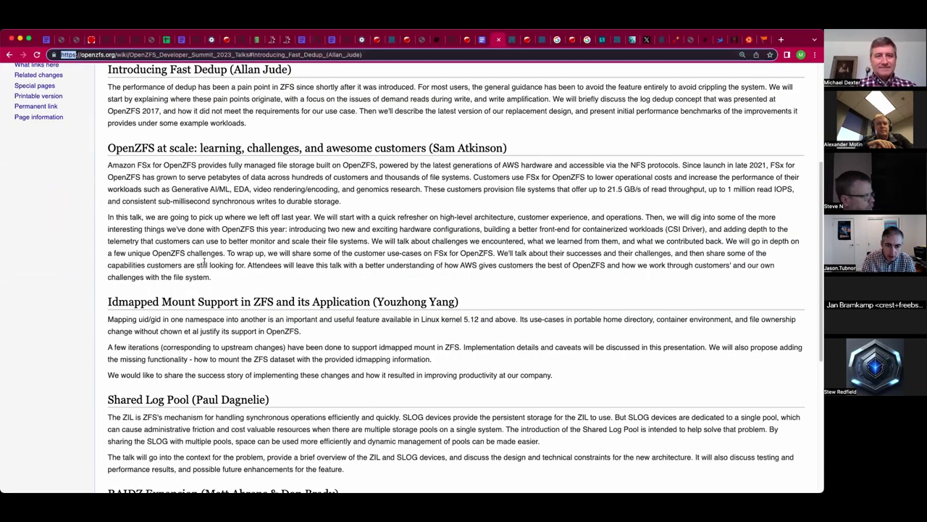
{"action": "key", "text": "super+a"}
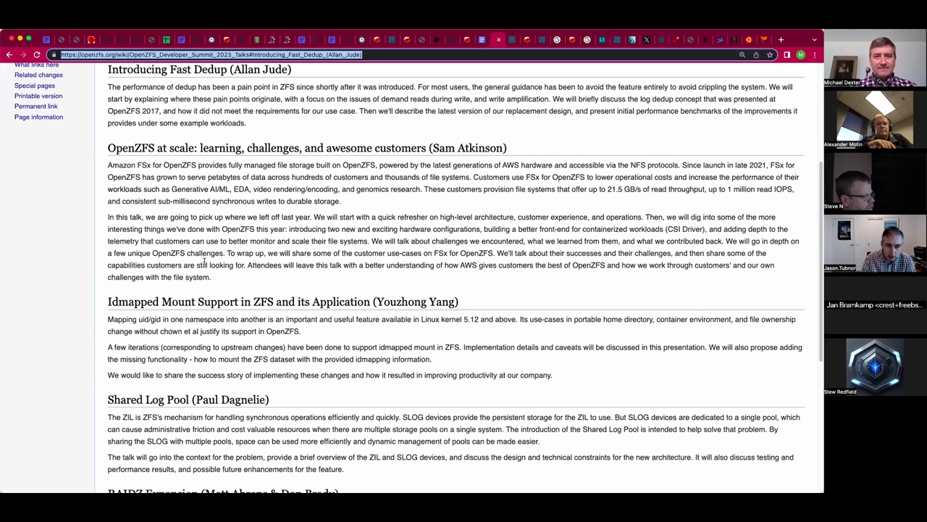
{"action": "key", "text": "super+alt+Left"}
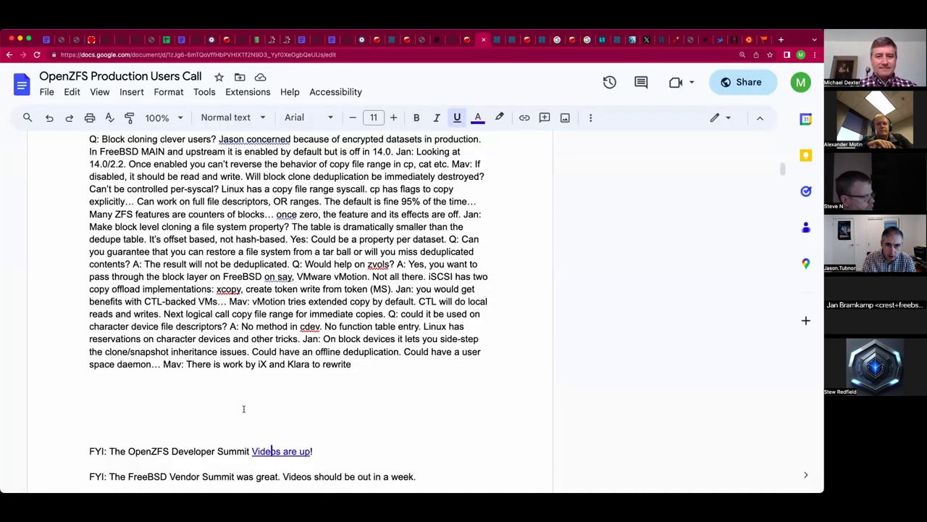
Continue the note with 'dedupe: Note Allan's Fast Dedupe talk.'.
{"action": "left_click", "coordinate": [388, 365]}
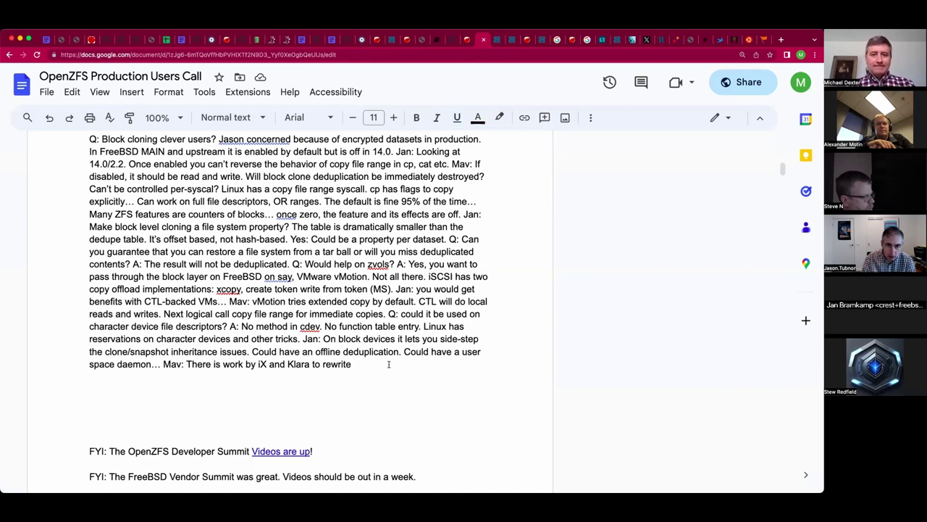
{"action": "type", "text": "Note"}
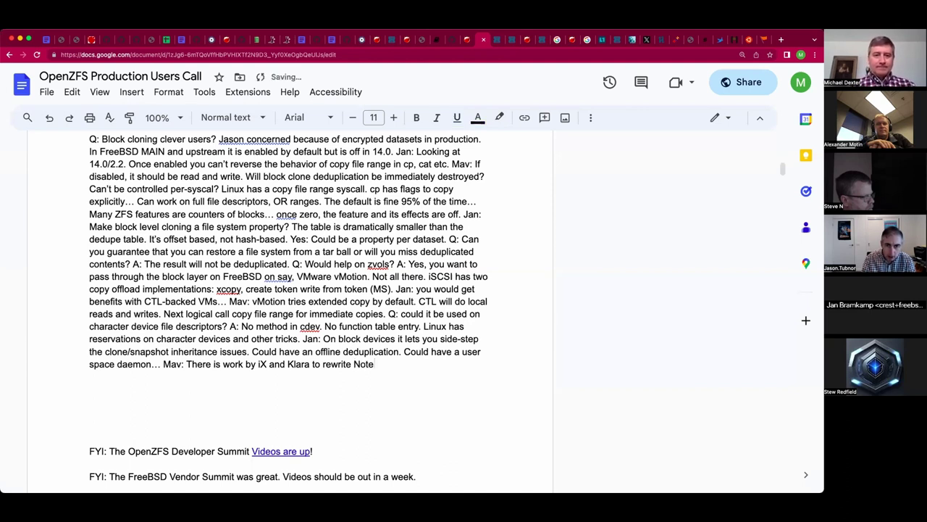
{"action": "key", "text": "BackSpace"}
{"action": "key", "text": "BackSpace"}
{"action": "key", "text": "BackSpace"}
{"action": "key", "text": "BackSpace"}
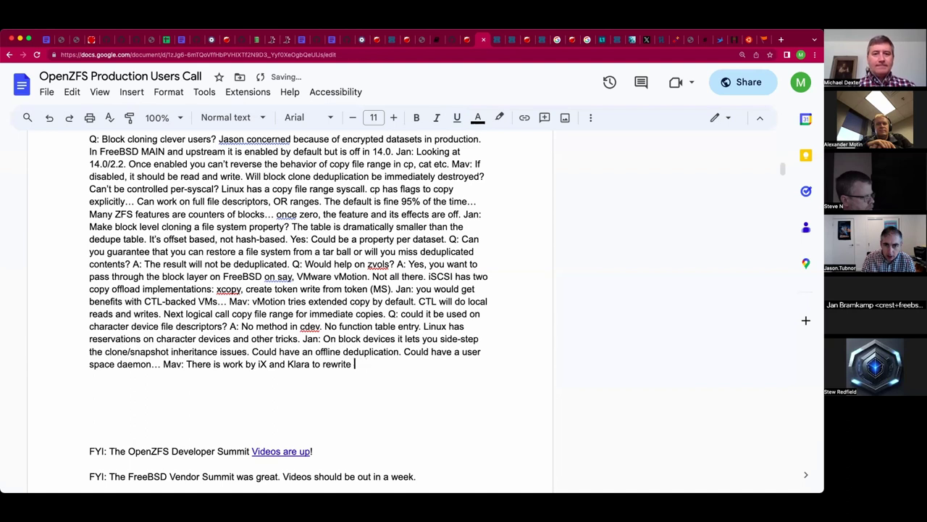
{"action": "type", "text": "dedupe: Note "}
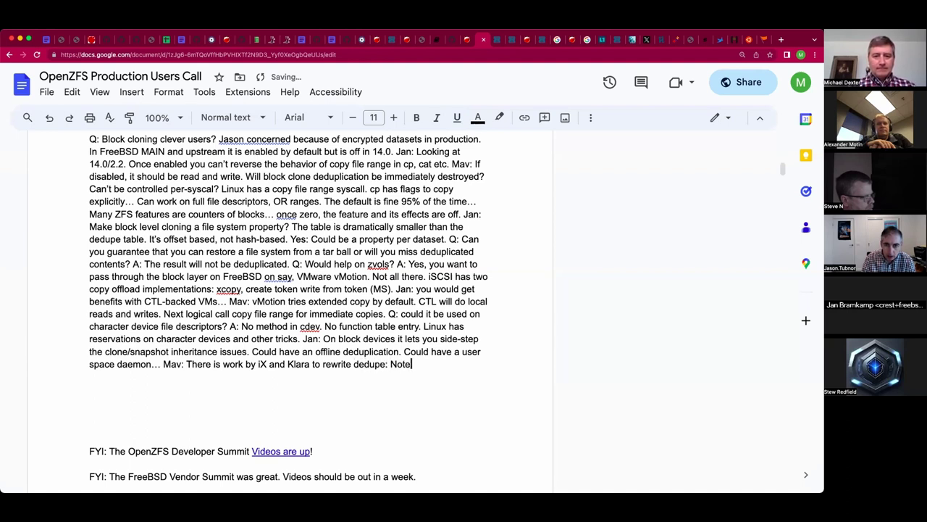
{"action": "type", "text": "Allan"}
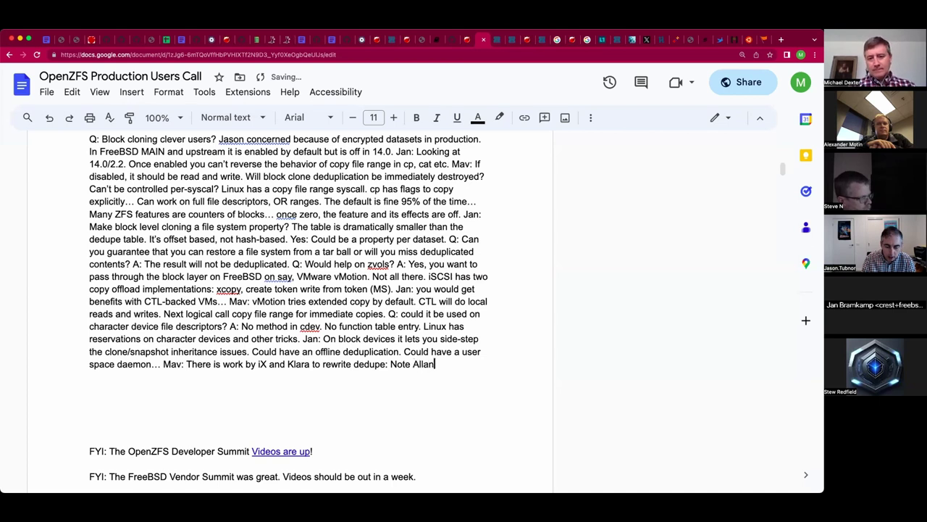
{"action": "type", "text": "'s Fast "}
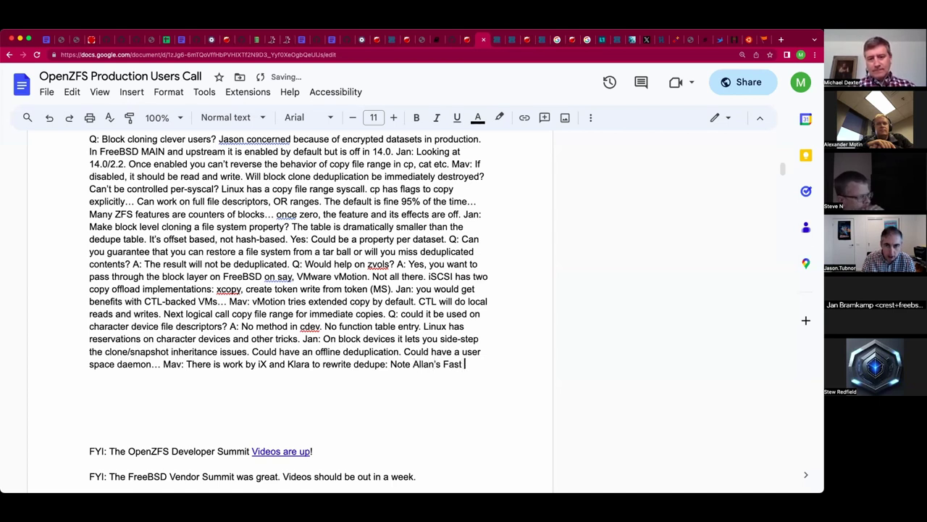
{"action": "type", "text": "Detupetupe"}
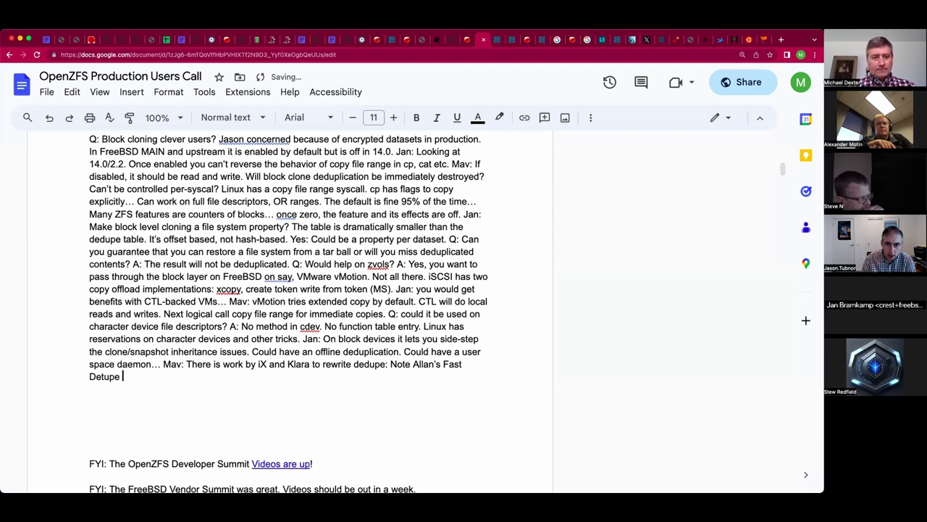
{"action": "key", "text": "BackSpace"}
{"action": "key", "text": "BackSpace"}
{"action": "key", "text": "BackSpace"}
{"action": "key", "text": "BackSpace"}
{"action": "type", "text": "dupe talk."}
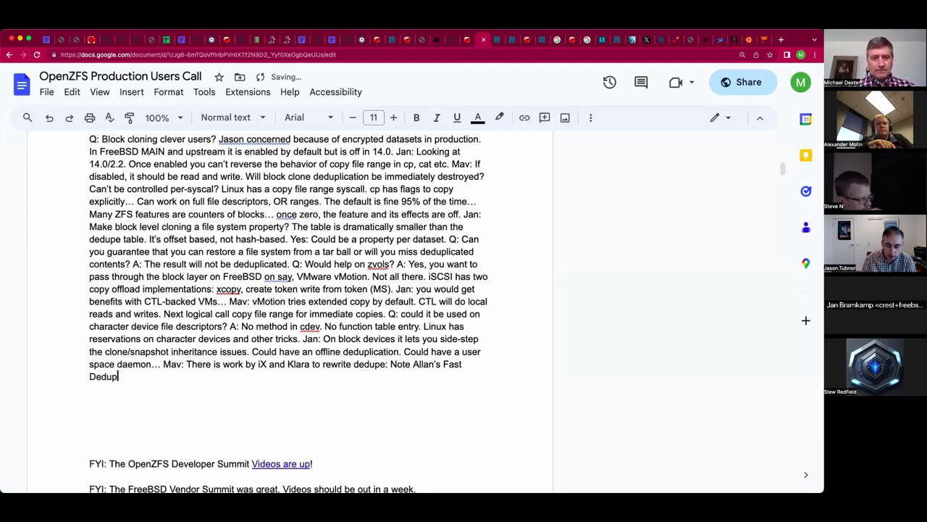
Link 'Fast Dedupe' to the Introducing Fast Dedup talk page.
{"action": "left_click", "coordinate": [134, 376]}
{"action": "key", "text": "shift+Left"}
{"action": "key", "text": "shift+Left"}
{"action": "key", "text": "shift+Left"}
{"action": "key", "text": "shift+Left"}
{"action": "key", "text": "shift+Left"}
{"action": "key", "text": "shift+Left"}
{"action": "key", "text": "shift+Left"}
{"action": "key", "text": "shift+Left"}
{"action": "key", "text": "shift+Left"}
{"action": "key", "text": "shift+Left"}
{"action": "key", "text": "shift+Left"}
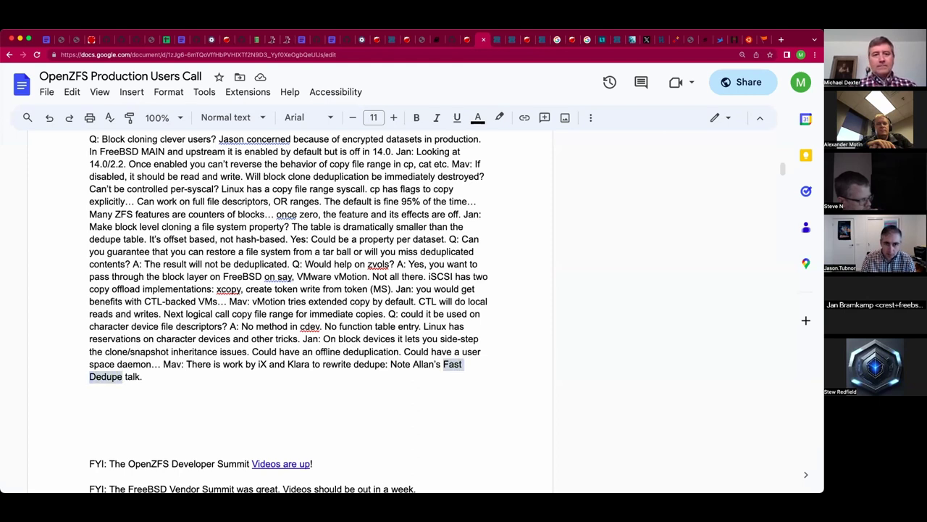
{"action": "key", "text": "ctrl+v"}
{"action": "key", "text": "End"}
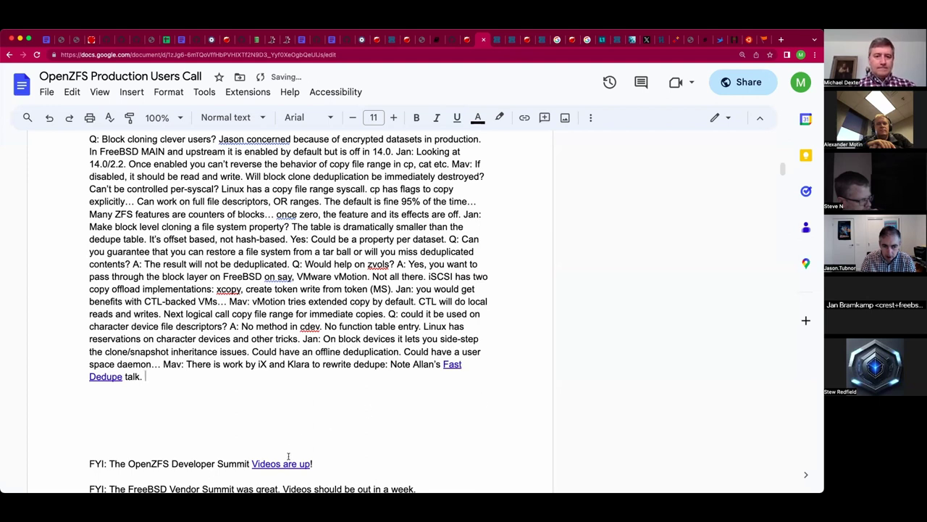
Add 'Video available.' and link it to the summit videos address.
{"action": "left_click", "coordinate": [283, 462]}
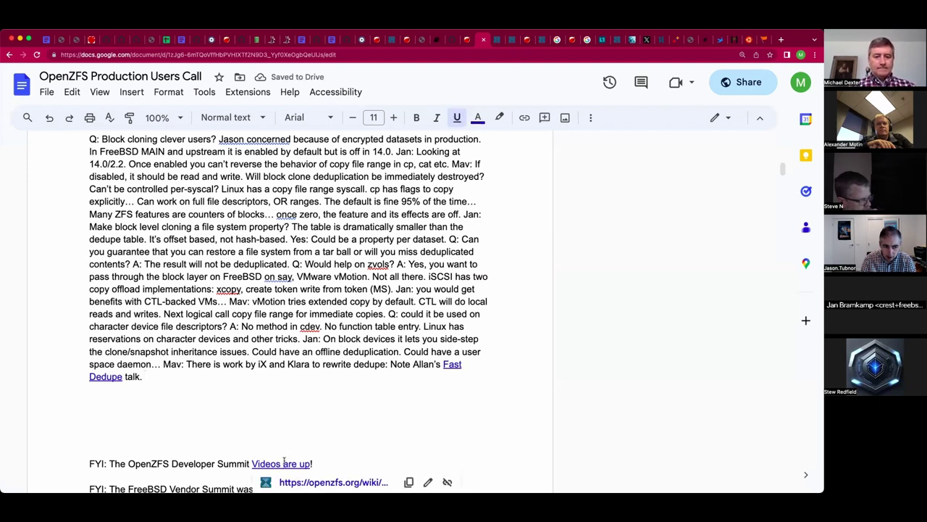
{"action": "left_click", "coordinate": [410, 481]}
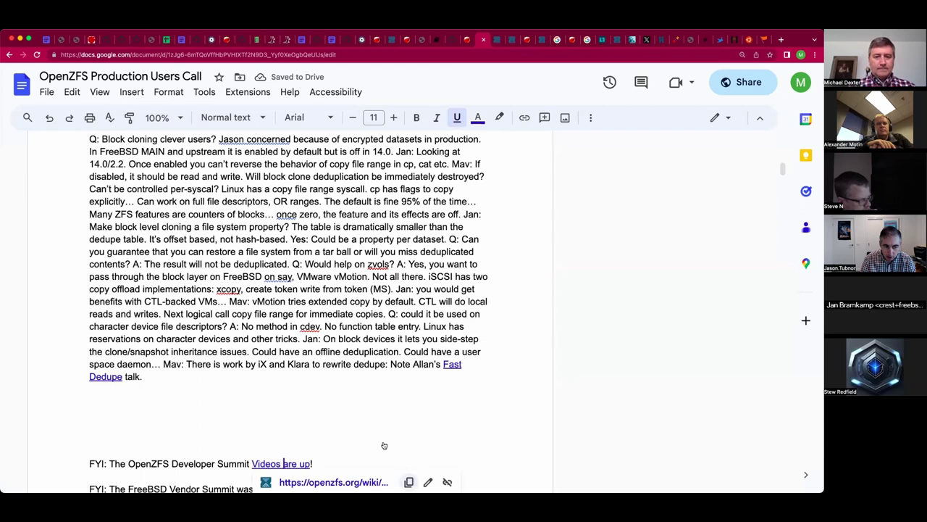
{"action": "left_click", "coordinate": [341, 374]}
{"action": "type", "text": "Video "}
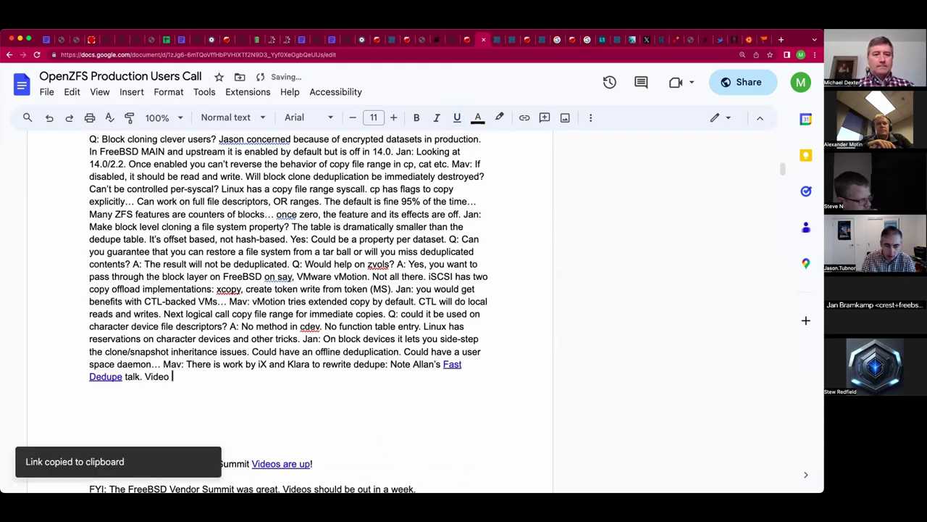
{"action": "type", "text": "availa"}
{"action": "key", "text": "BackSpace"}
{"action": "key", "text": "BackSpace"}
{"action": "type", "text": "ailable."}
{"action": "key", "text": "shift+Left"}
{"action": "key", "text": "shift+Left"}
{"action": "key", "text": "shift+Left"}
{"action": "key", "text": "shift+Left"}
{"action": "key", "text": "shift+Left"}
{"action": "key", "text": "shift+Left"}
{"action": "key", "text": "shift+Left"}
{"action": "key", "text": "shift+Left"}
{"action": "key", "text": "shift+Left"}
{"action": "key", "text": "shift+Left"}
{"action": "key", "text": "shift+Left"}
{"action": "key", "text": "shift+Left"}
{"action": "key", "text": "shift+Left"}
{"action": "key", "text": "shift+Left"}
{"action": "key", "text": "shift+Left"}
{"action": "key", "text": "shift+Left"}
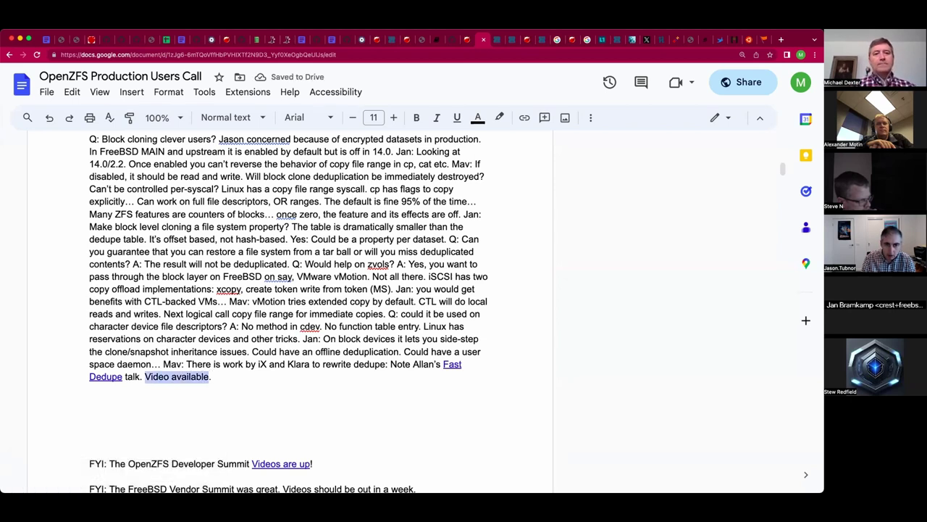
{"action": "key", "text": "ctrl+k"}
{"action": "key", "text": "ctrl+v"}
{"action": "key", "text": "Return"}
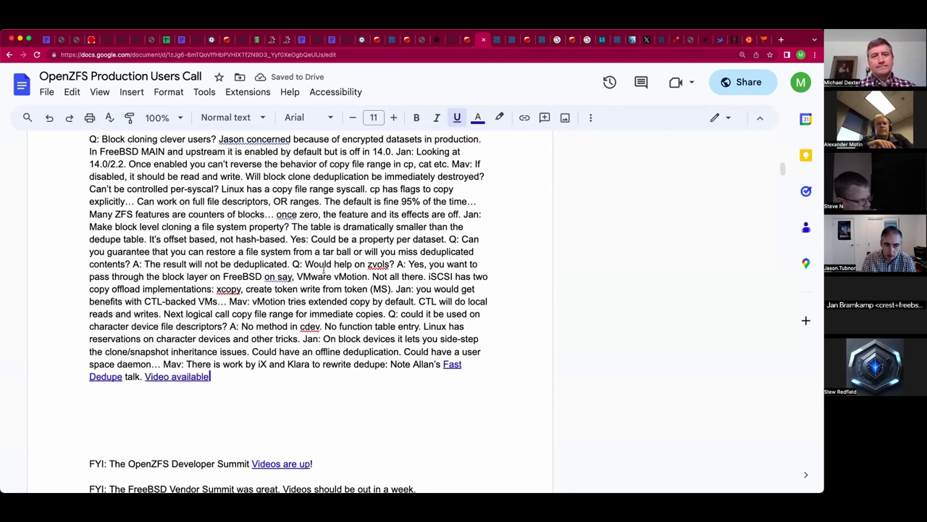
{"action": "left_click", "coordinate": [299, 382]}
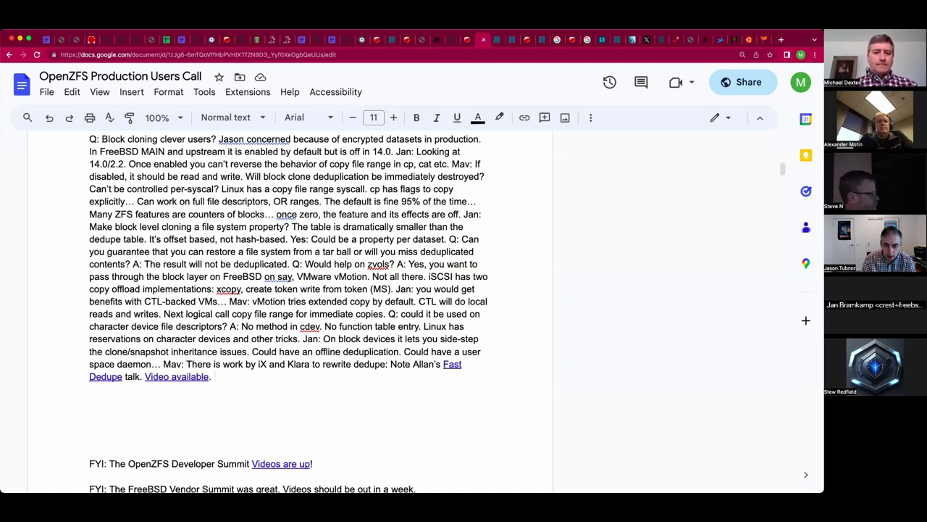
Note deduplicating known-identical files with locking, and Mav's vdev balancing remark 'Rewrite this please'.
{"action": "type", "text": "You can d"}
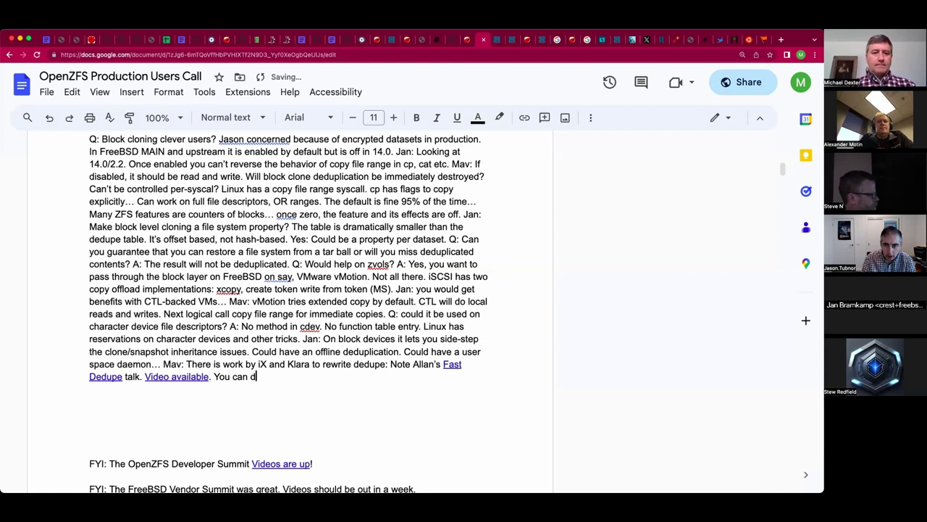
{"action": "type", "text": "edup"}
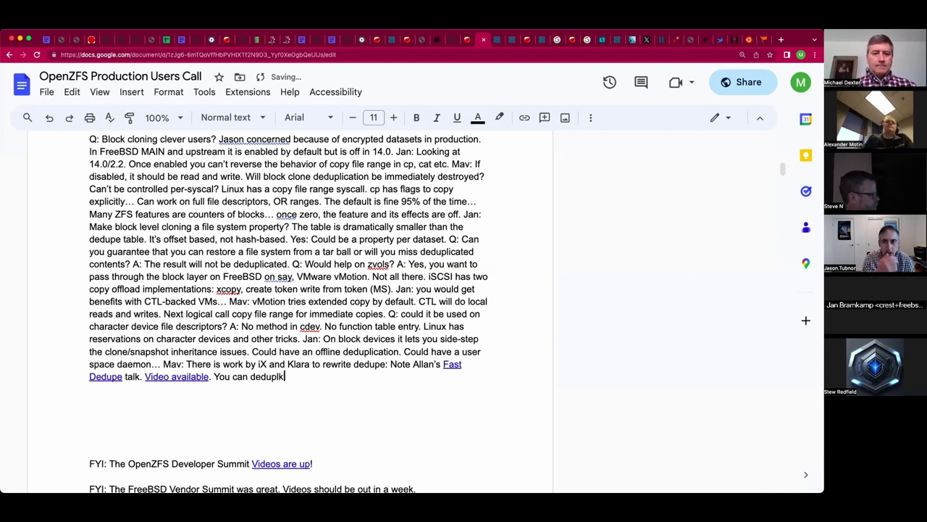
{"action": "type", "text": "licate "}
{"action": "type", "text": "known"}
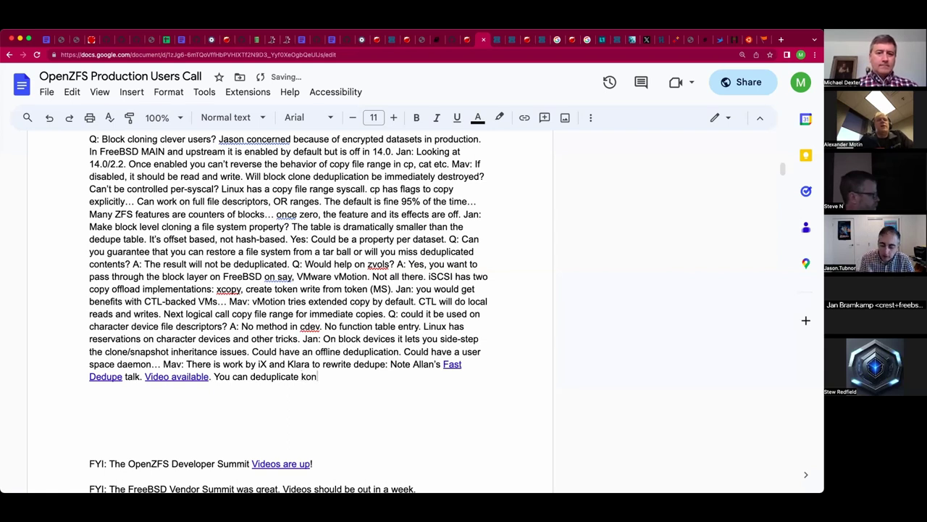
{"action": "type", "text": "-iden"}
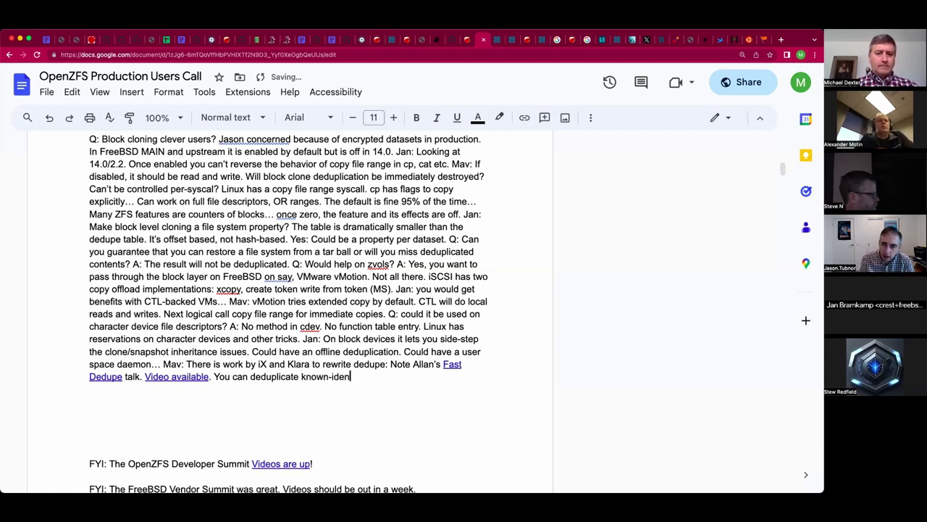
{"action": "type", "text": "tical files, but lock them!"}
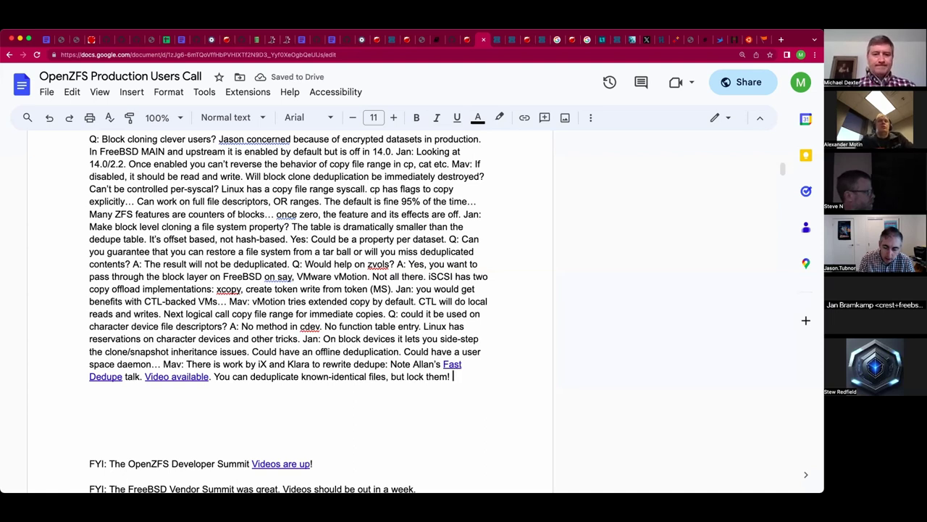
{"action": "type", "text": " Mav: Soem f"}
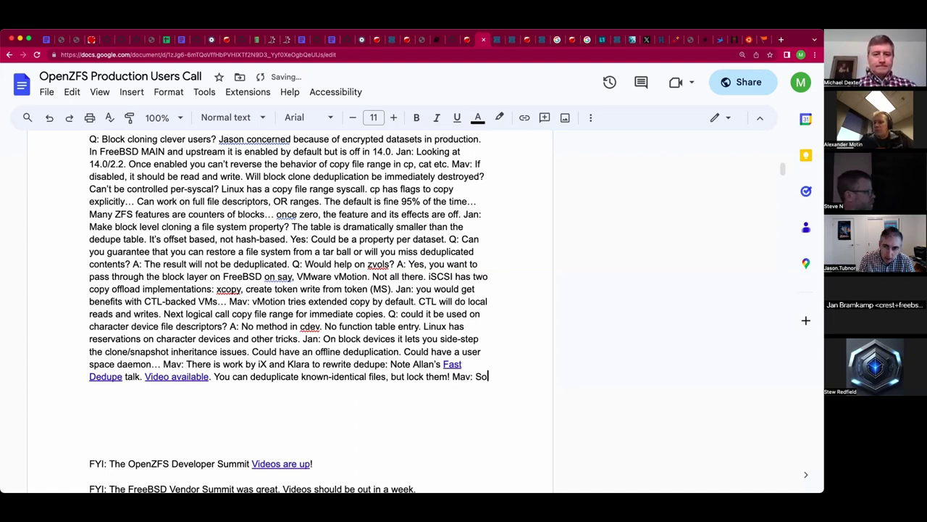
{"action": "key", "text": "BackSpace"}
{"action": "key", "text": "BackSpace"}
{"action": "key", "text": "BackSpace"}
{"action": "key", "text": "BackSpace"}
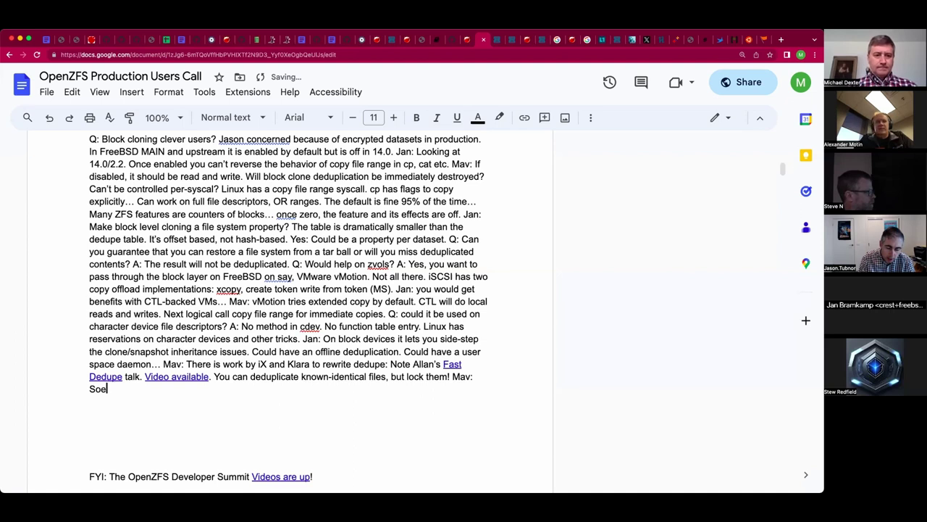
{"action": "type", "text": "me folks always"}
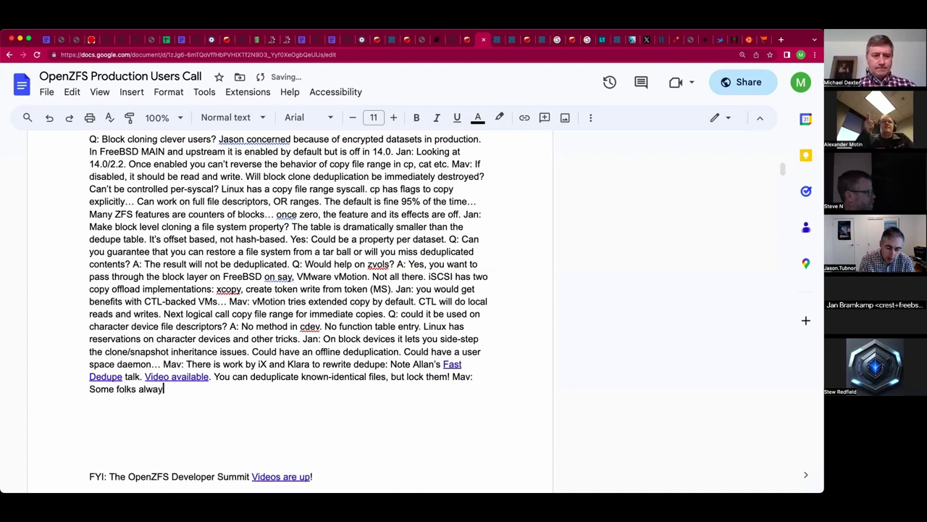
{"action": "key", "text": "BackSpace"}
{"action": "key", "text": "BackSpace"}
{"action": "key", "text": "BackSpace"}
{"action": "key", "text": "BackSpace"}
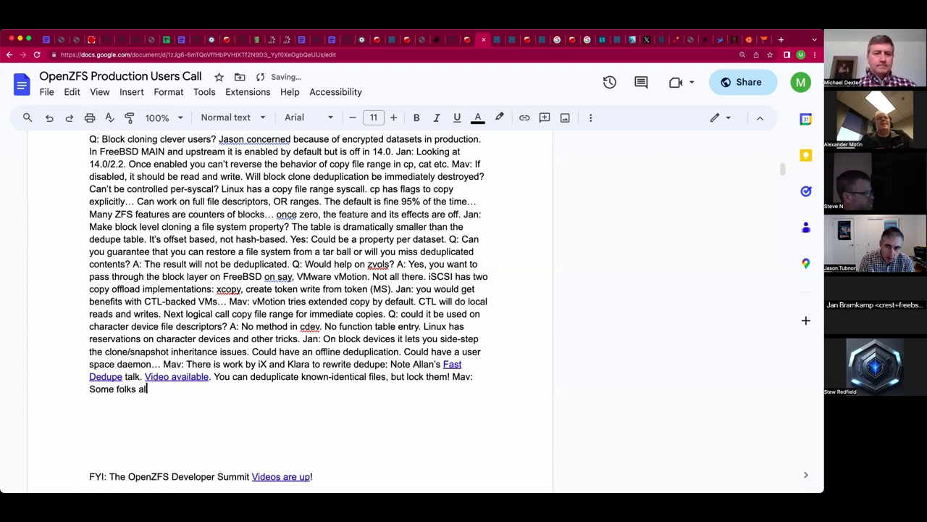
{"action": "type", "text": "so want "}
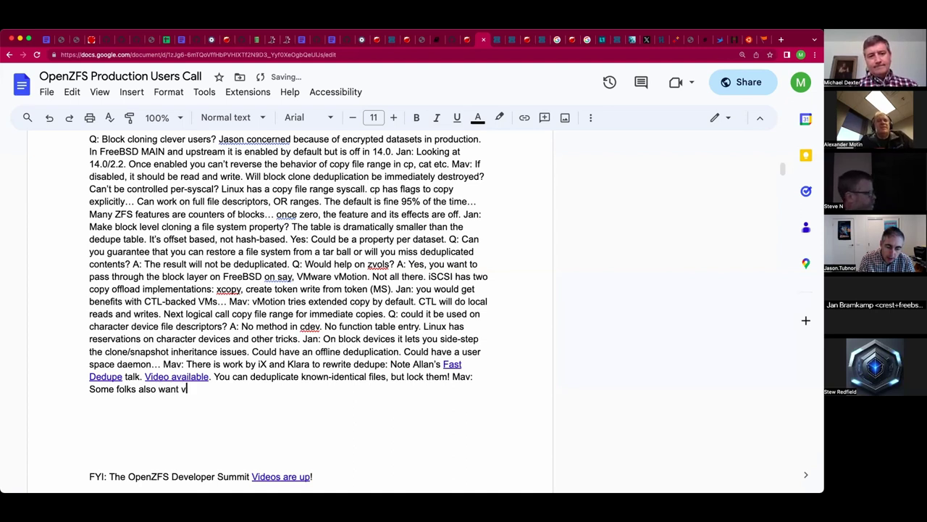
{"action": "type", "text": "vdev bal"}
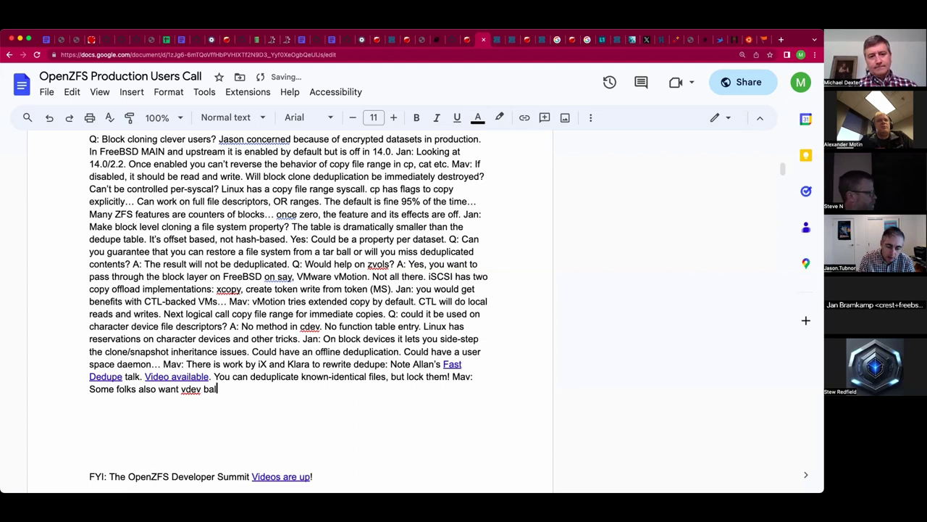
{"action": "type", "text": "ancing. \"Wr"}
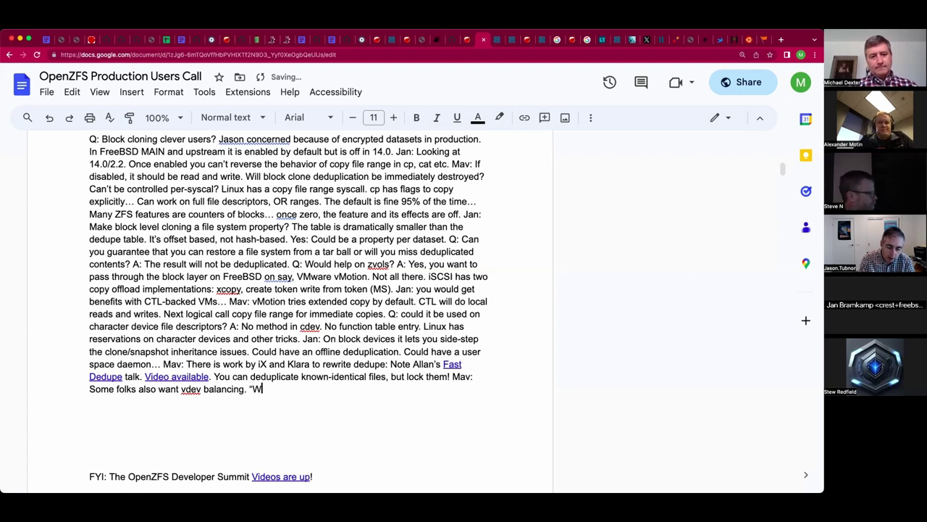
{"action": "key", "text": "BackSpace"}
{"action": "key", "text": "BackSpace"}
{"action": "type", "text": "Rewrite this please\""}
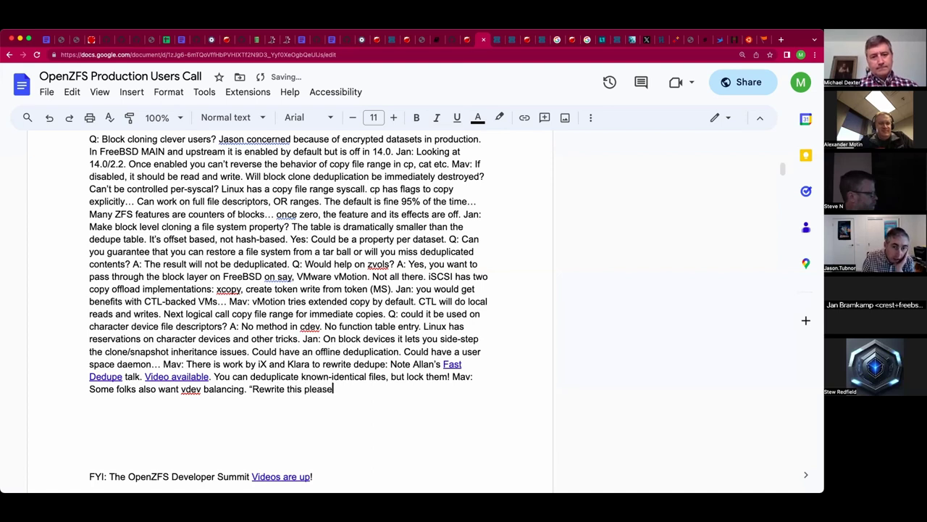
{"action": "key", "text": "BackSpace"}
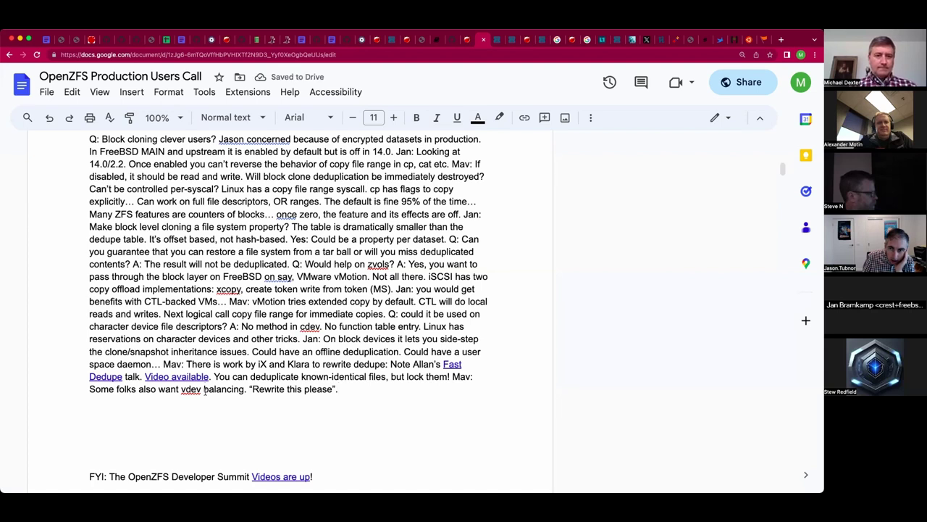
Change the wording to 'rebalancing' and 'Rewrite this data please'.
{"action": "left_click", "coordinate": [203, 389]}
{"action": "type", "text": "re"}
{"action": "key", "text": "End"}
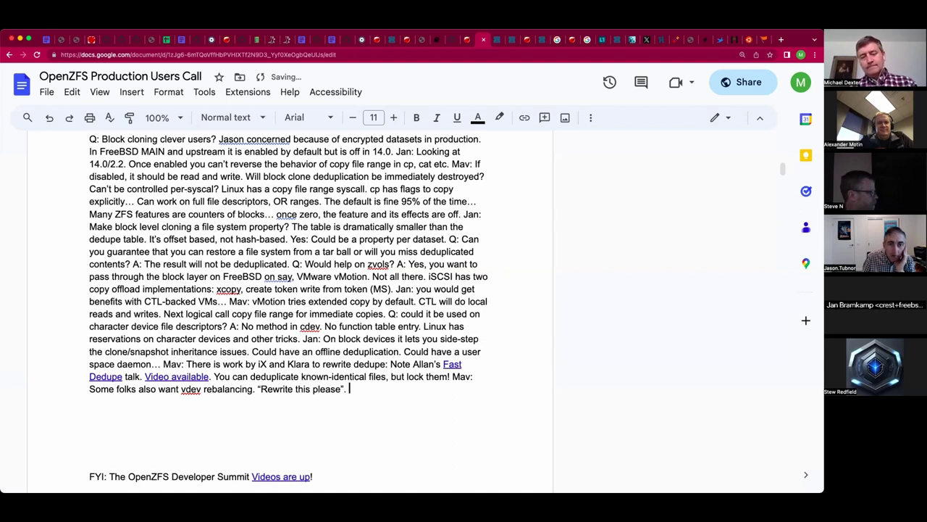
{"action": "left_click", "coordinate": [315, 390]}
{"action": "type", "text": "data"}
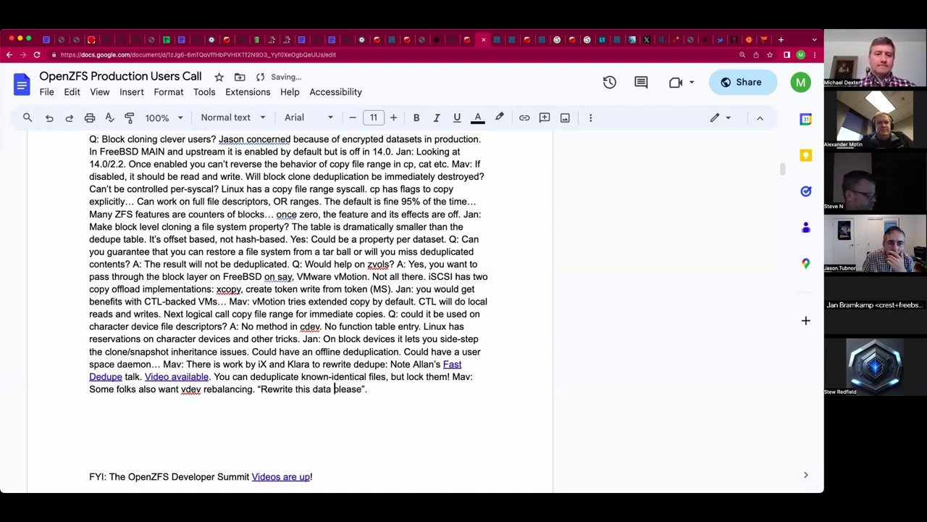
{"action": "left_click", "coordinate": [371, 389]}
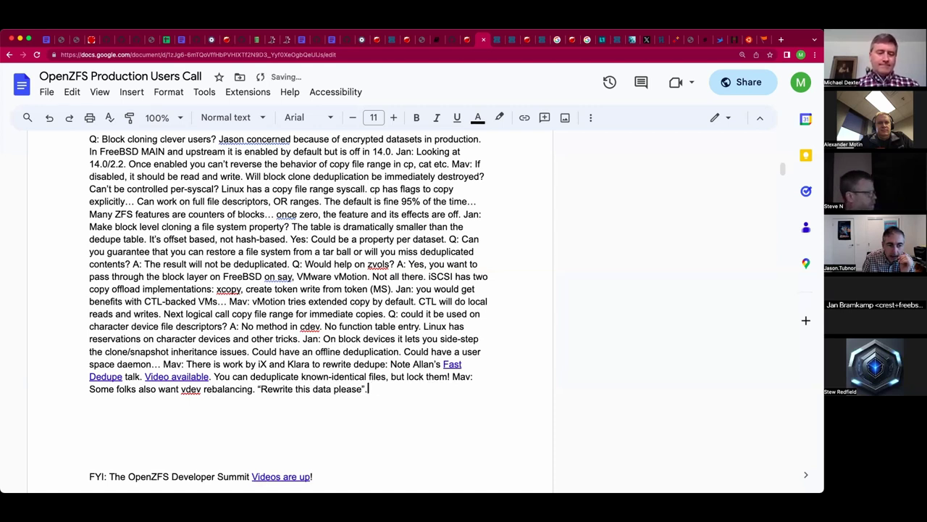
{"action": "left_click", "coordinate": [90, 412]}
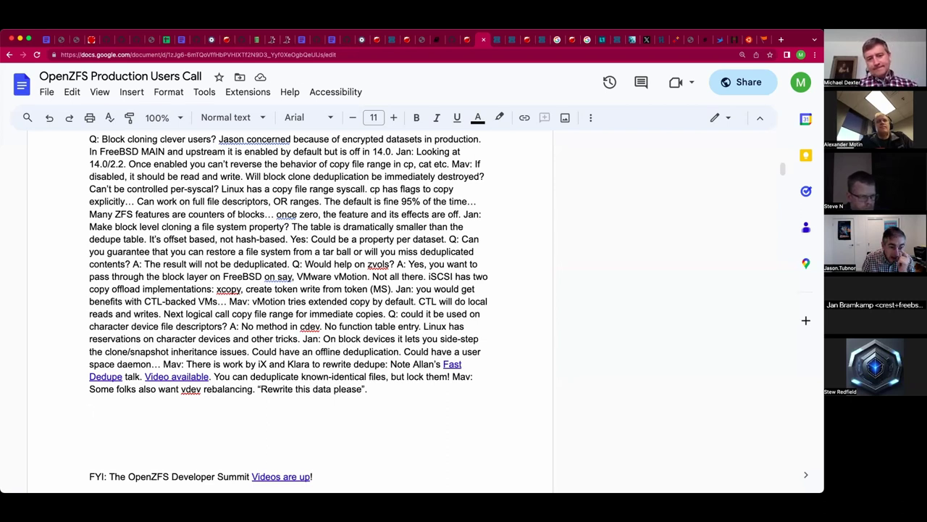
{"action": "left_click", "coordinate": [368, 389]}
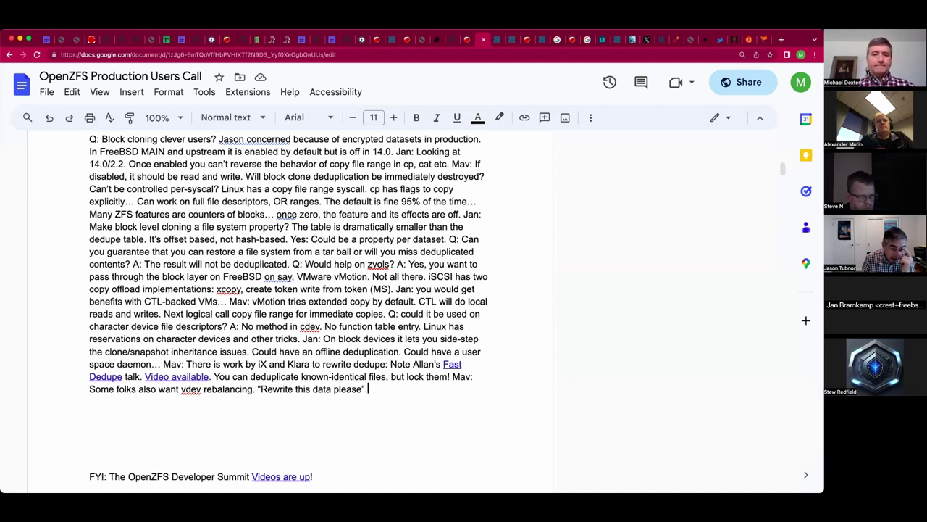
Add 'Rewrite in place…' and Mav's note on small load versus heavy load allocators for performance.
{"action": "type", "text": "Rewr"}
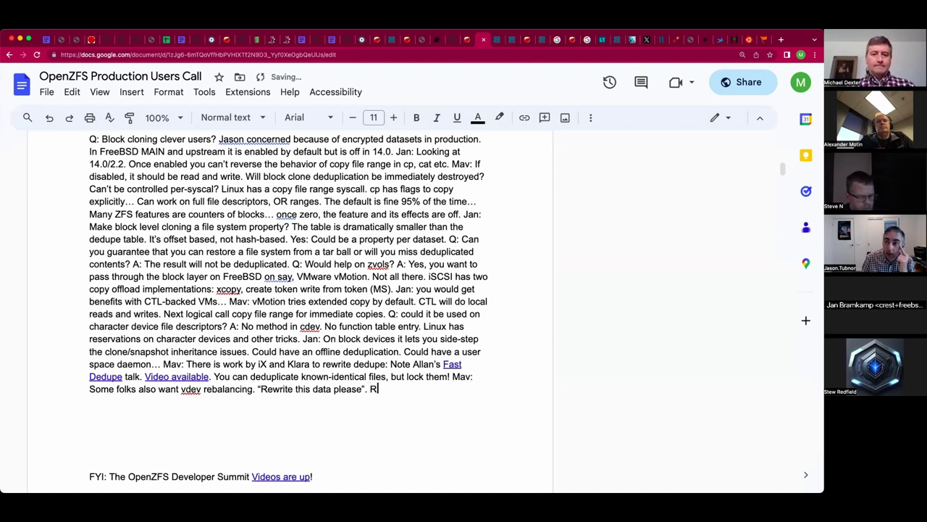
{"action": "type", "text": "ite in place…"}
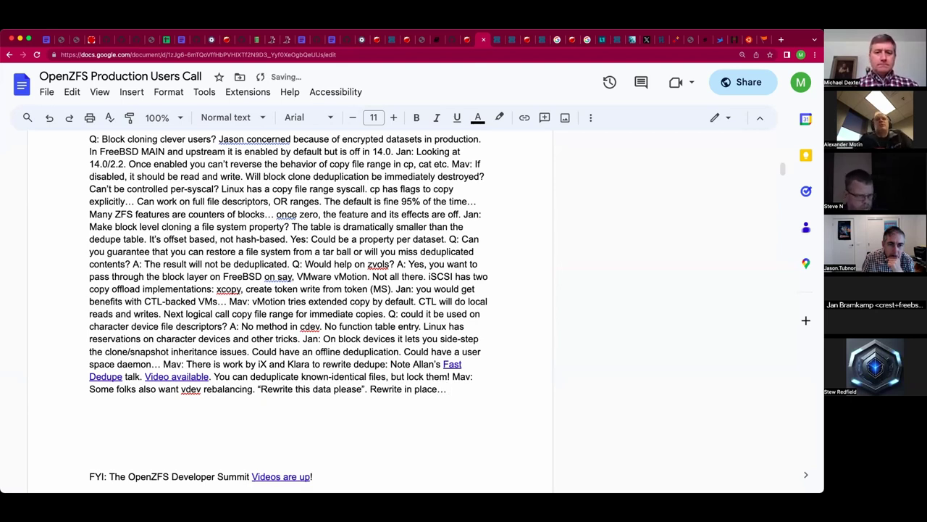
{"action": "type", "text": "Mav hopes to lo"}
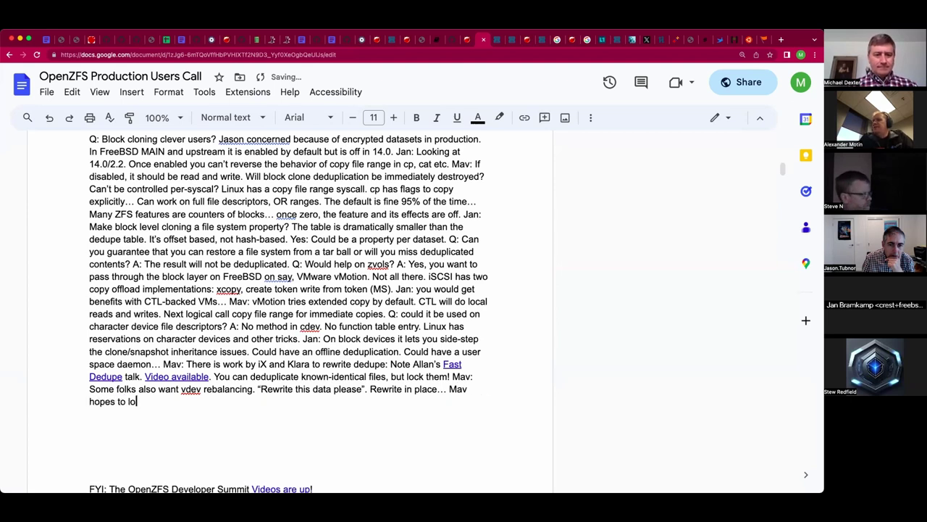
{"action": "type", "text": "ok into"}
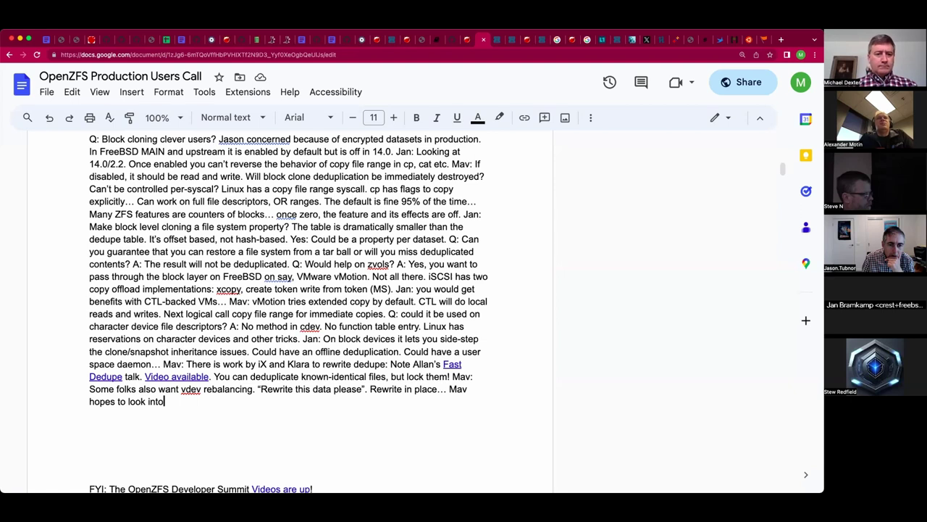
{"action": "type", "text": ": W"}
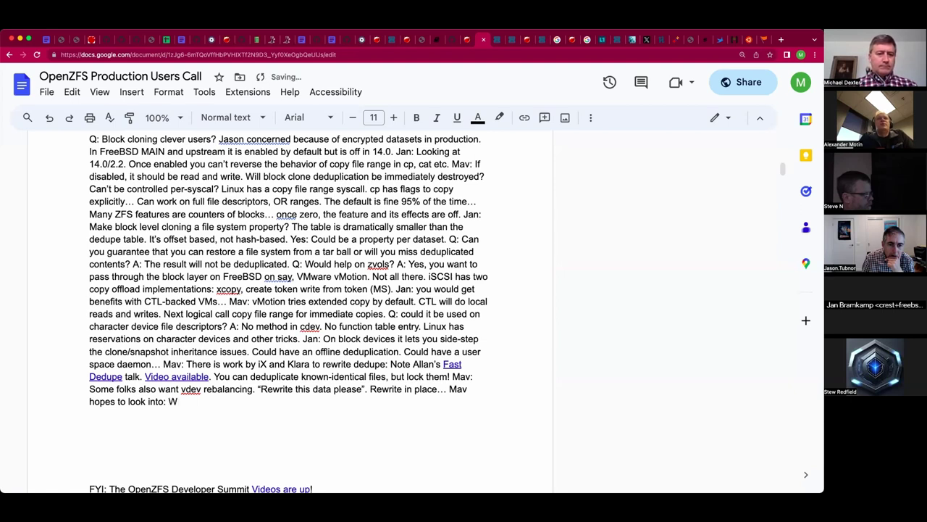
{"action": "type", "text": "e have "}
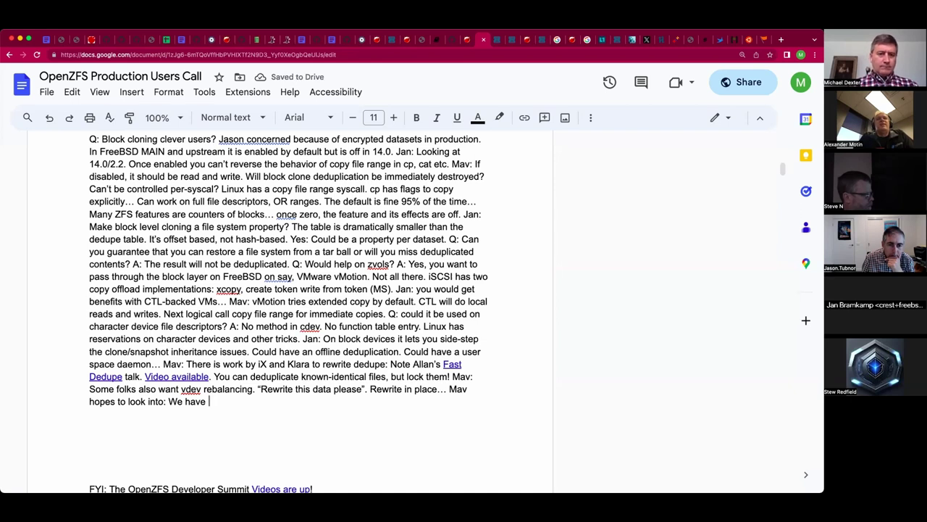
{"action": "type", "text": "small load allocattor"}
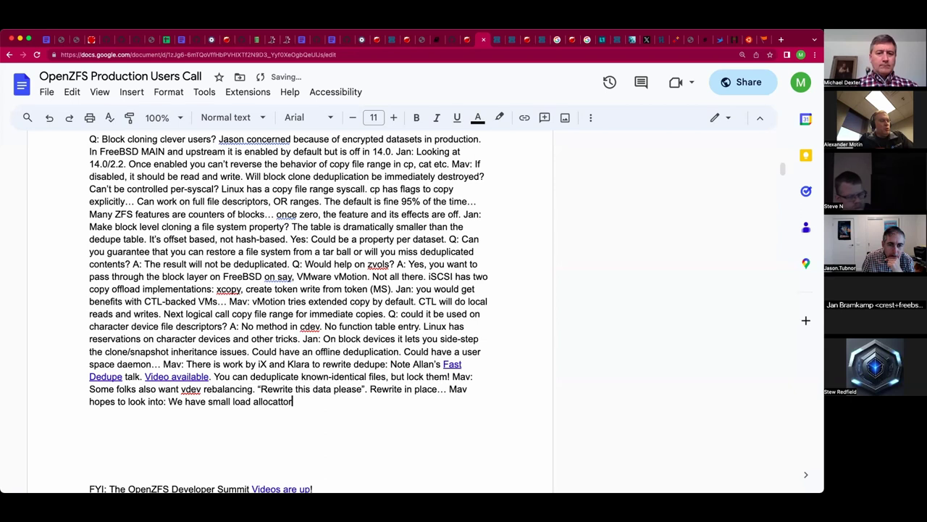
{"action": "type", "text": ", heavy l"}
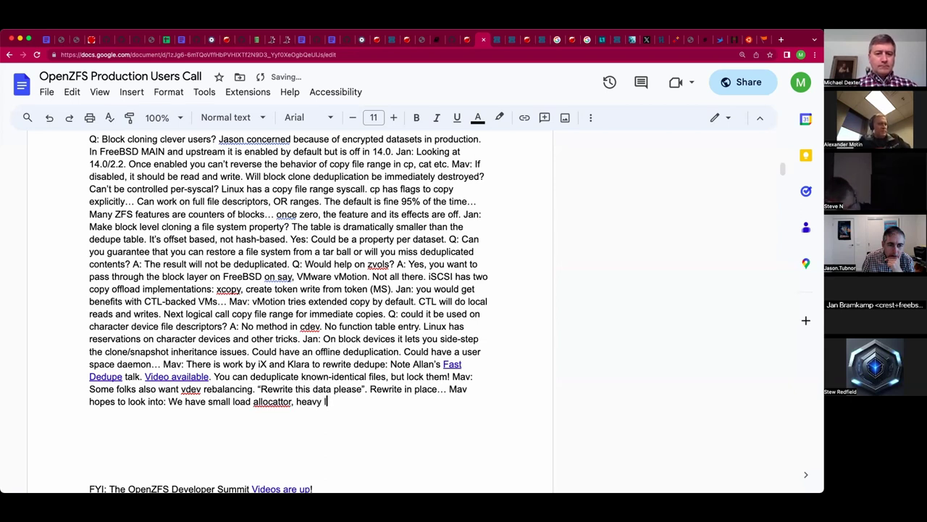
{"action": "type", "text": "oad allocat"}
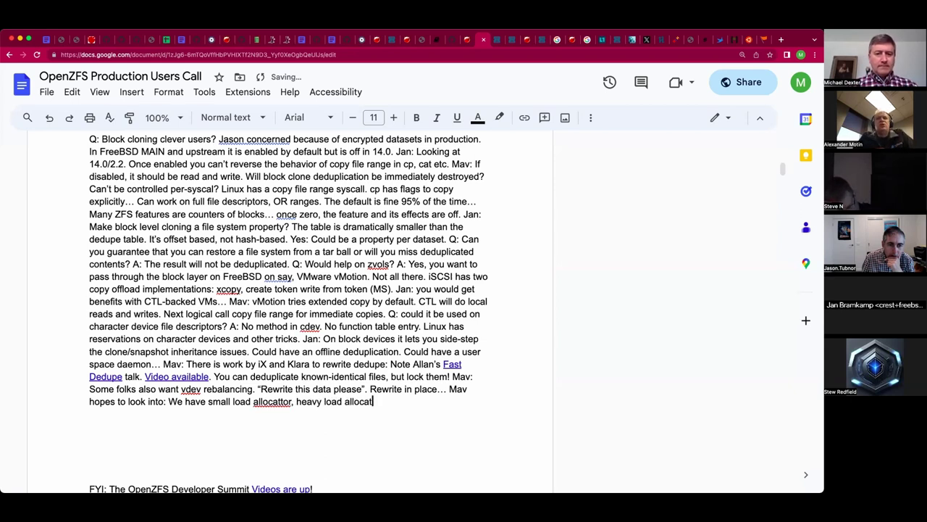
{"action": "type", "text": "or "}
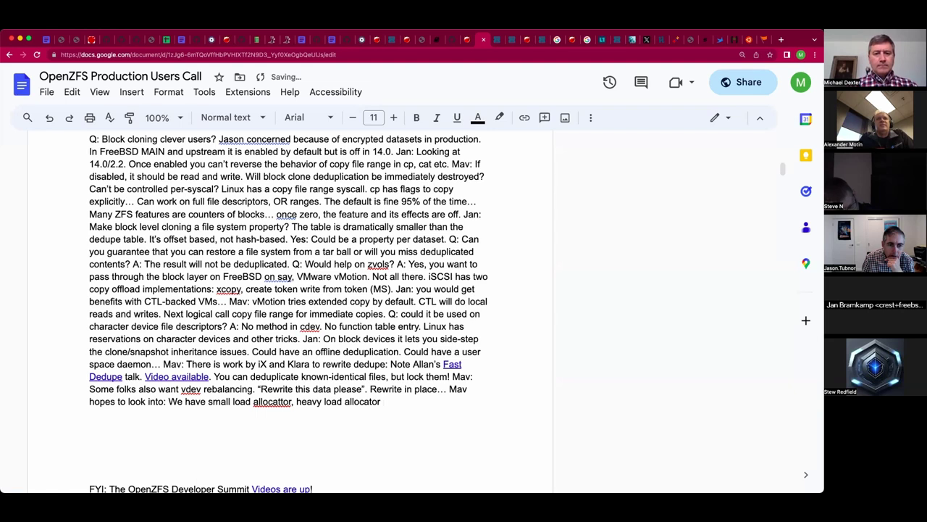
{"action": "type", "text": "aims for per"}
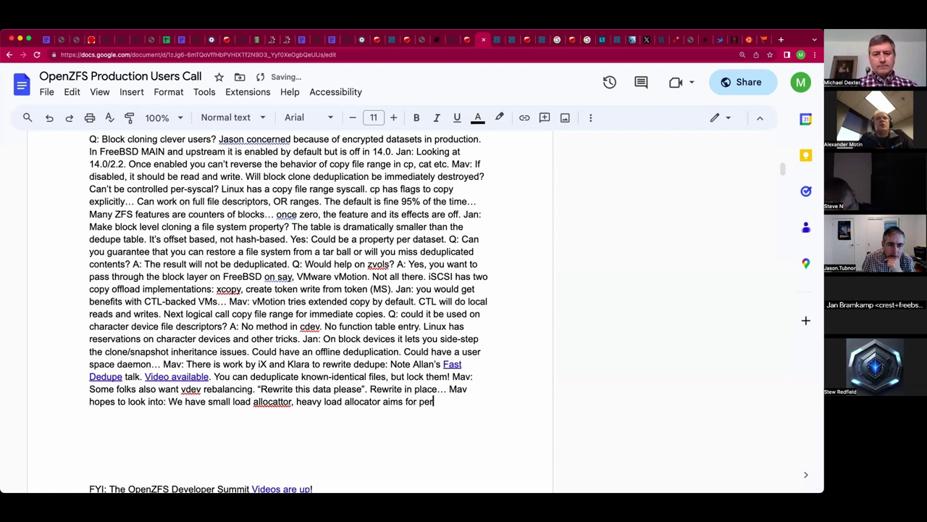
{"action": "type", "text": "formance."}
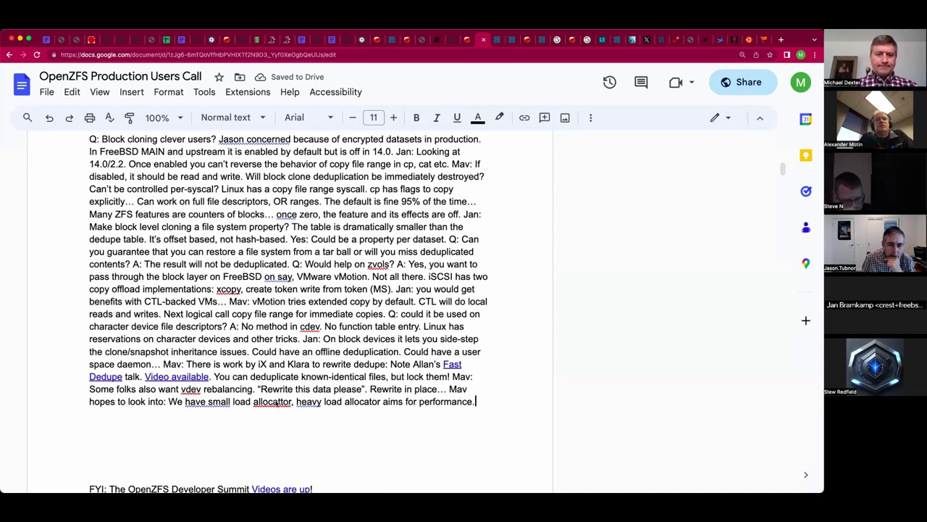
Correct the misspelled 'allocattor' to 'allocator' using the spelling suggestion.
{"action": "right_click", "coordinate": [279, 402]}
{"action": "left_click", "coordinate": [342, 265]}
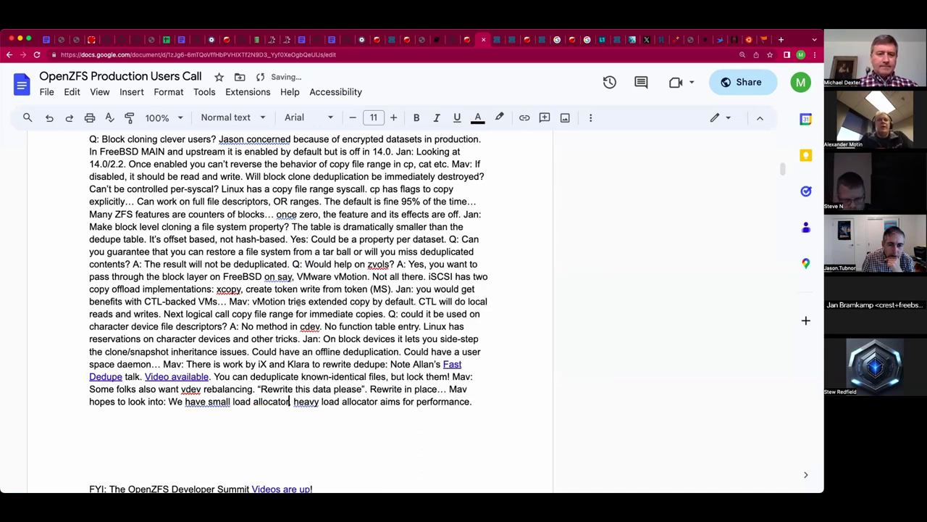
{"action": "left_click", "coordinate": [503, 397]}
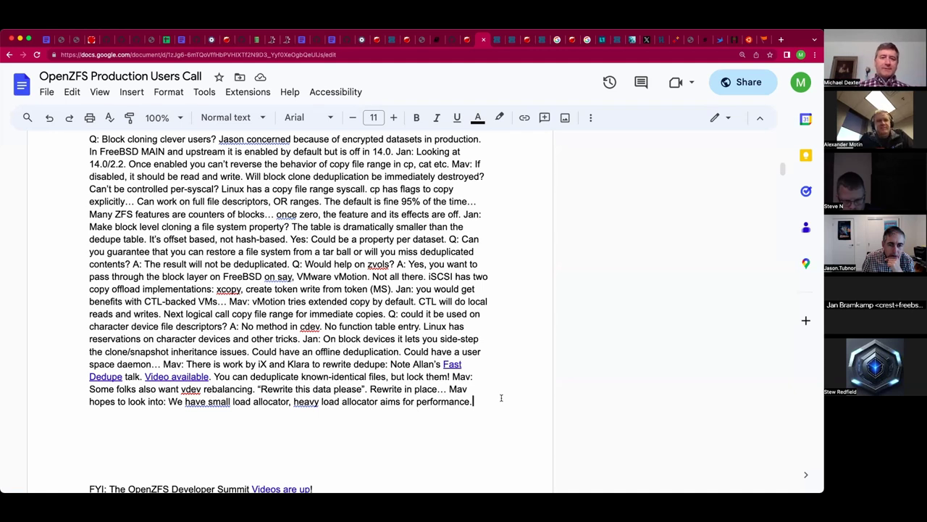
Type 'Could choose balance of performance', correcting the misspelled 'blance' to 'balance'.
{"action": "type", "text": "Cou"}
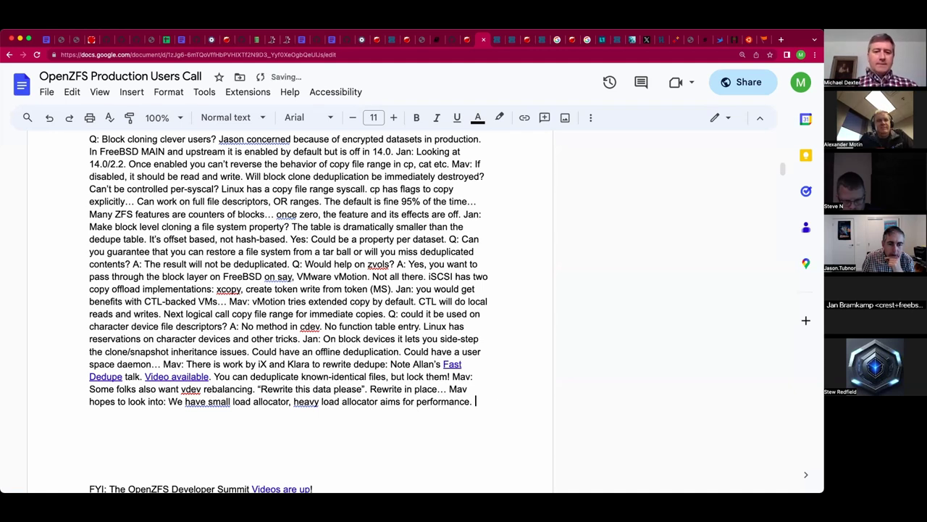
{"action": "type", "text": "ld cho"}
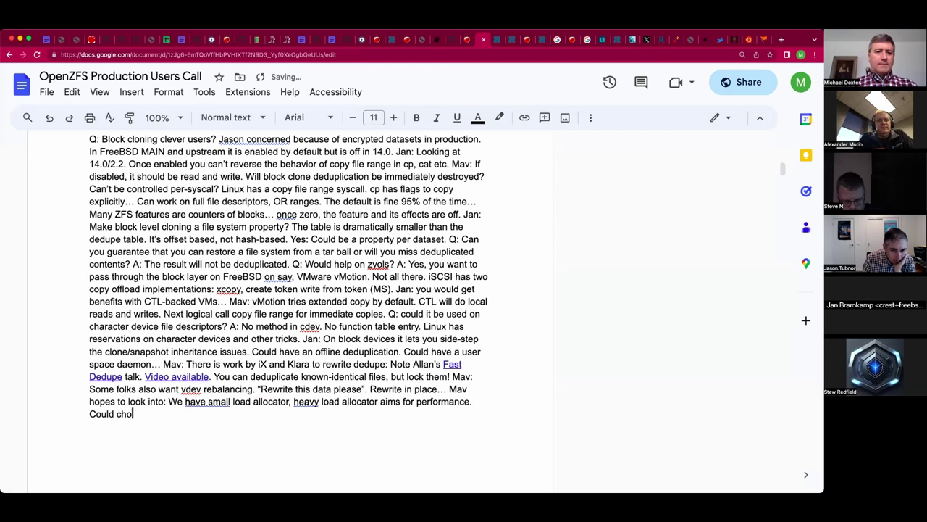
{"action": "type", "text": "ose blanc"}
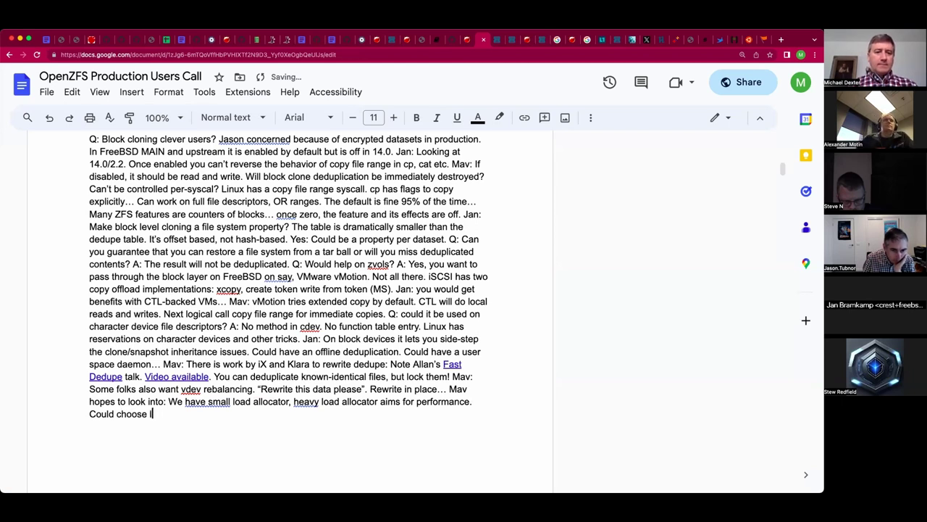
{"action": "type", "text": "e of perfora"}
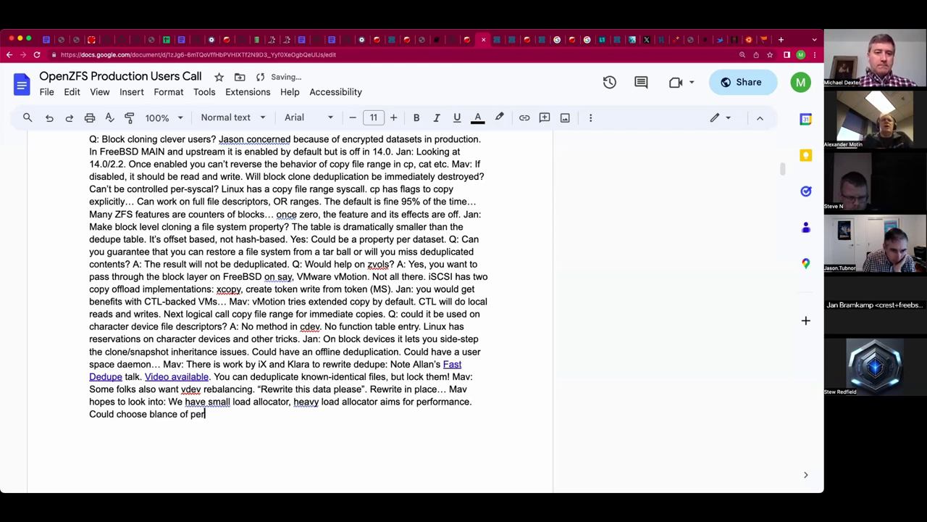
{"action": "key", "text": "BackSpace"}
{"action": "key", "text": "BackSpace"}
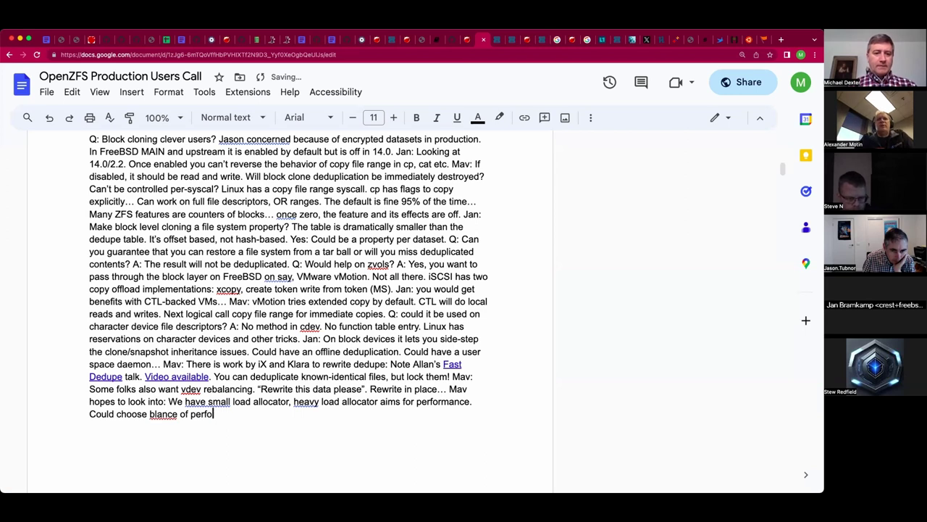
{"action": "type", "text": "rmance"}
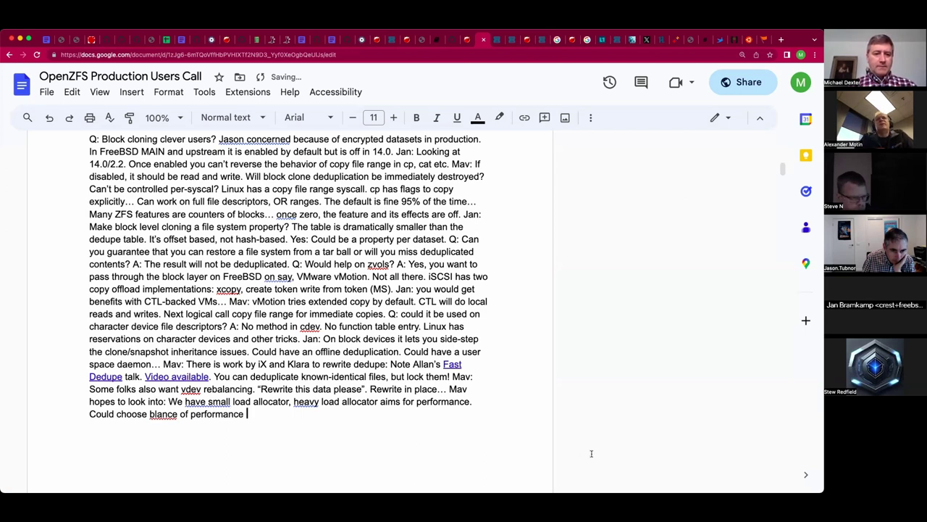
{"action": "left_click", "coordinate": [155, 414]}
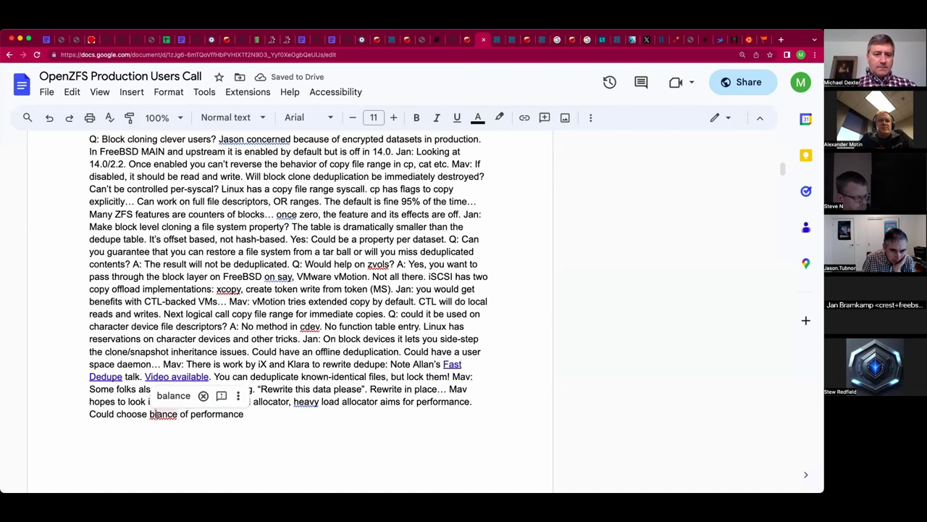
{"action": "left_click", "coordinate": [174, 395]}
Finish the sentence with 'or balance.' and place the cursor between 'have' and 'small'.
{"action": "key", "text": "End"}
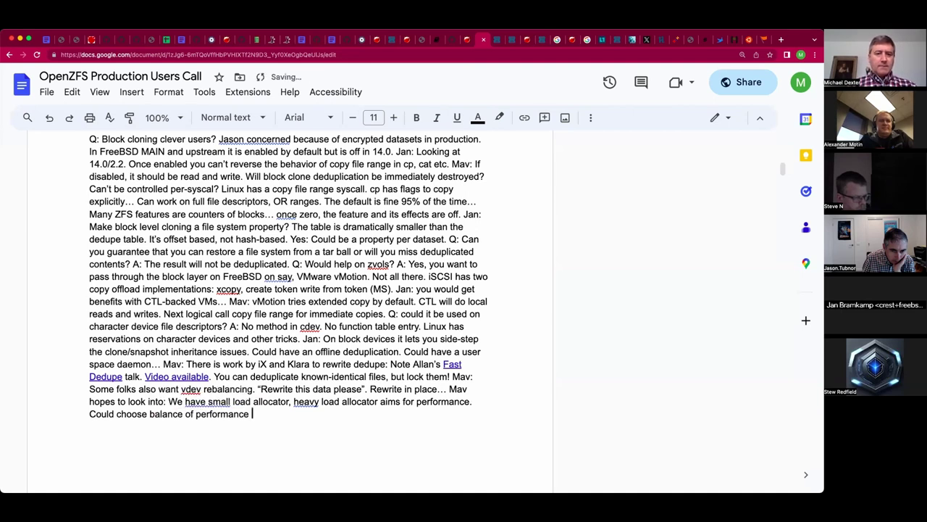
{"action": "type", "text": "or"}
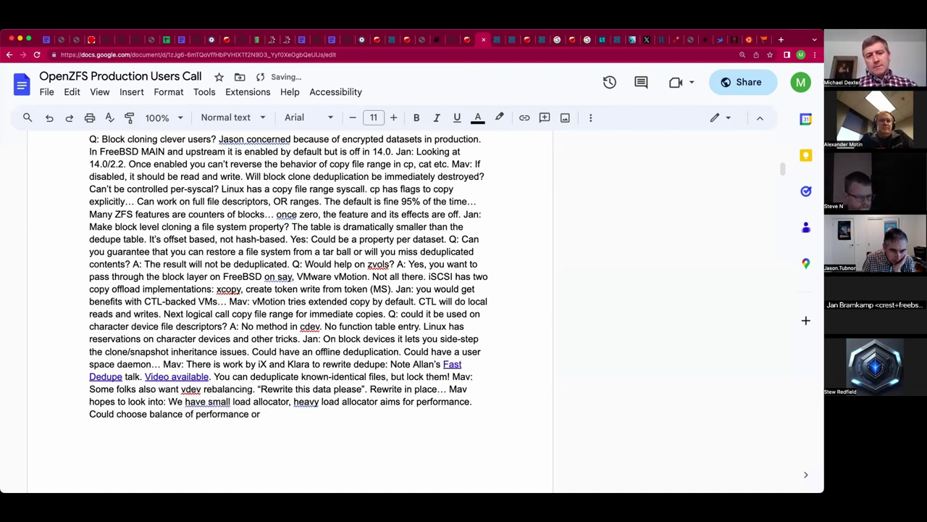
{"action": "type", "text": " b"}
{"action": "type", "text": "alanc"}
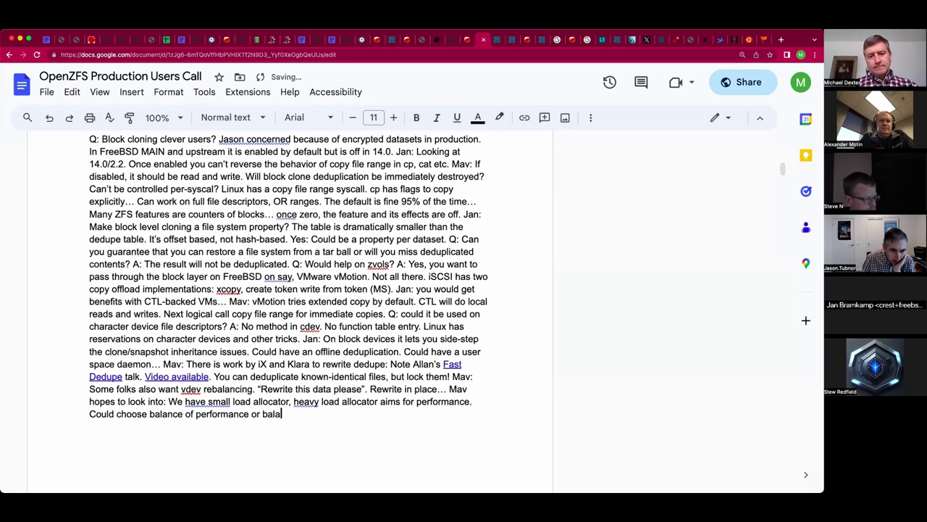
{"action": "type", "text": "e."}
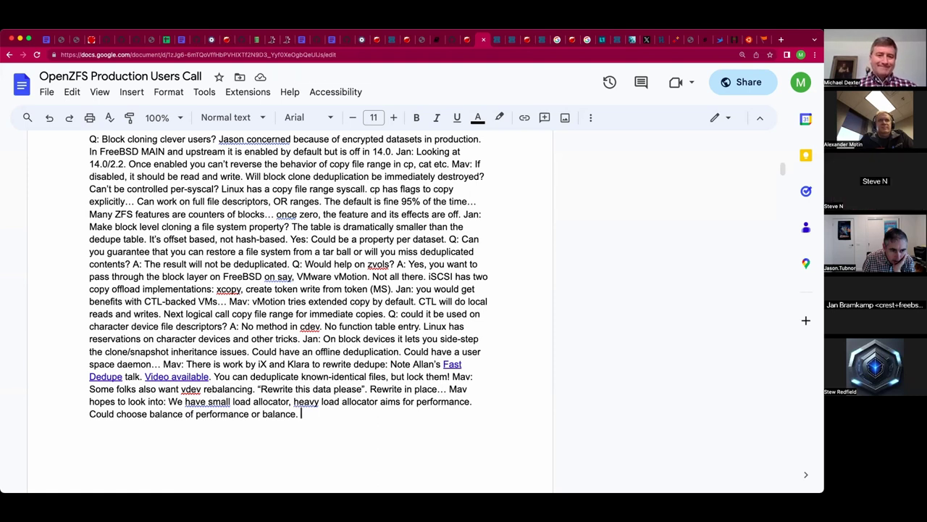
{"action": "key", "text": "BackSpace"}
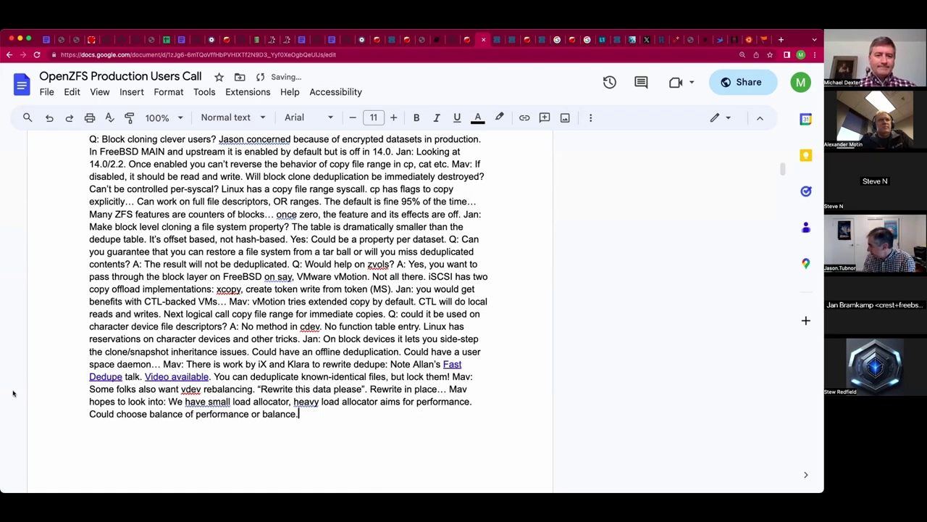
{"action": "left_click", "coordinate": [209, 401]}
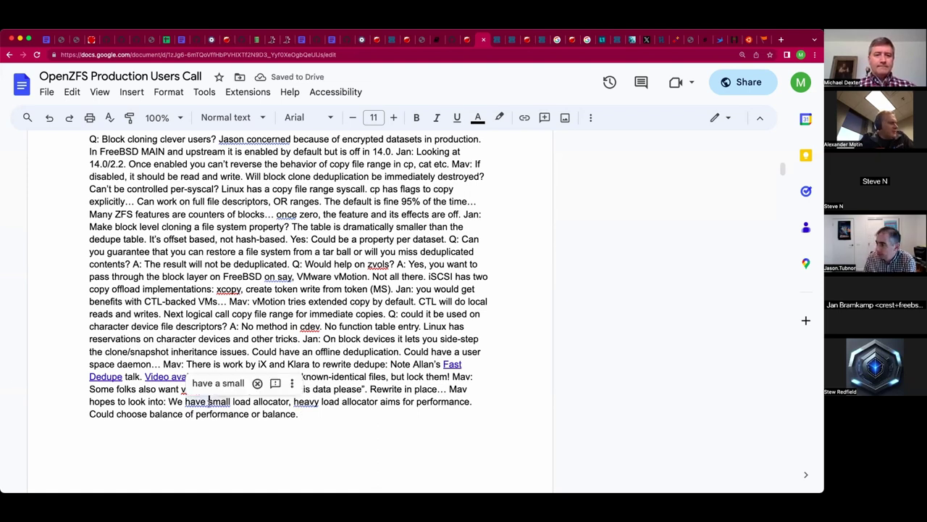
Insert 'the' before 'small' and add 'Note the direct-io patch.' after 'balance.'.
{"action": "type", "text": "the"}
{"action": "left_click", "coordinate": [299, 414]}
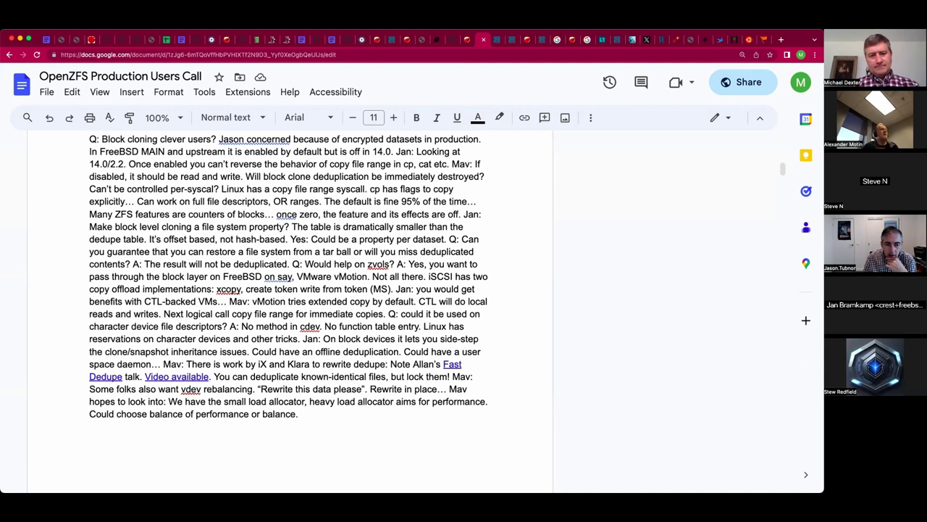
{"action": "type", "text": "Note t"}
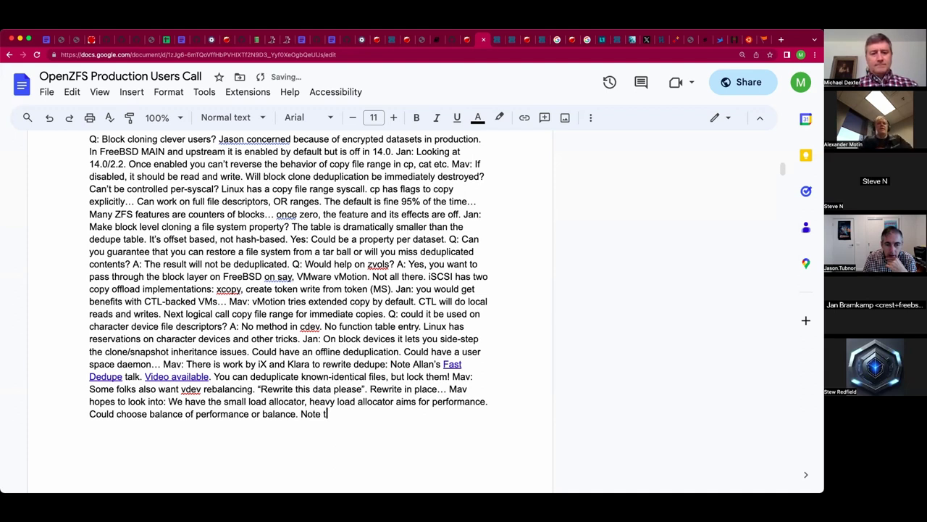
{"action": "type", "text": "he direct-"}
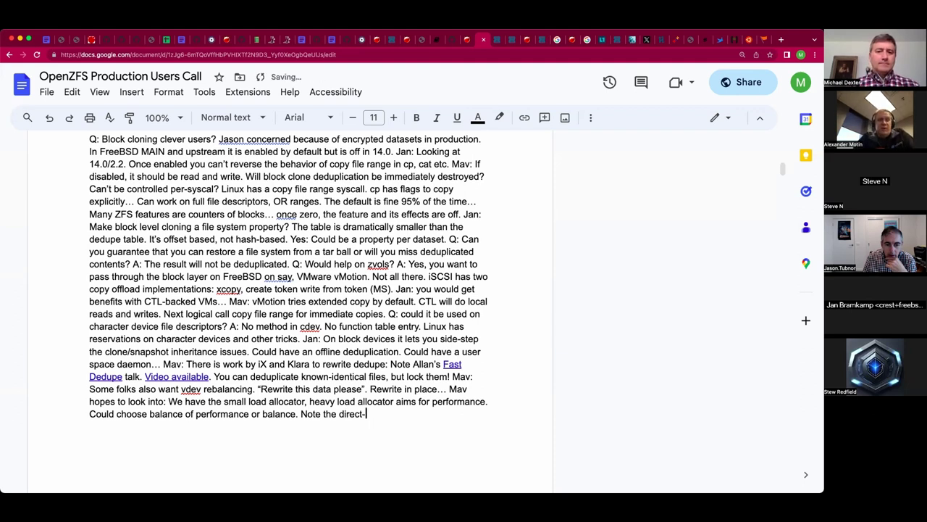
{"action": "type", "text": "io patch."}
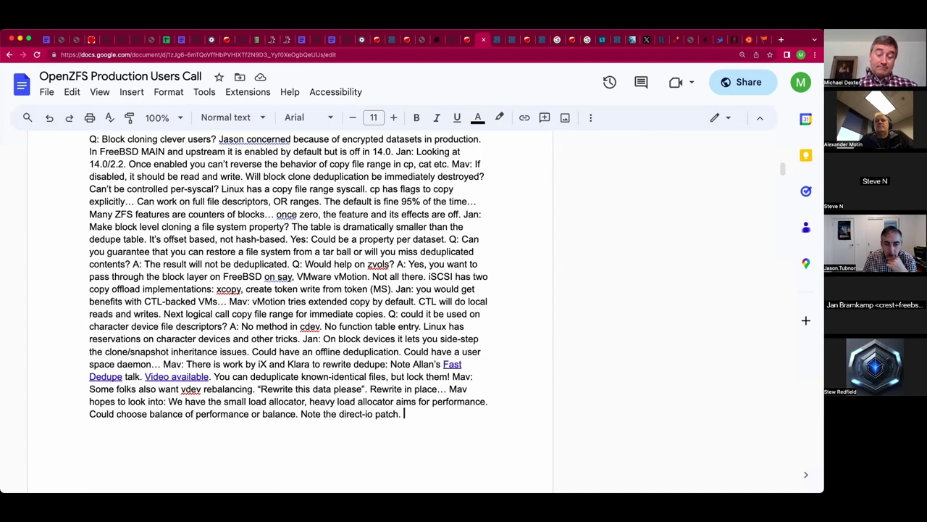
Add 'You may want to rewrite-in place for RAID-Z expanded pools.', fixing the typos.
{"action": "type", "text": "You could"}
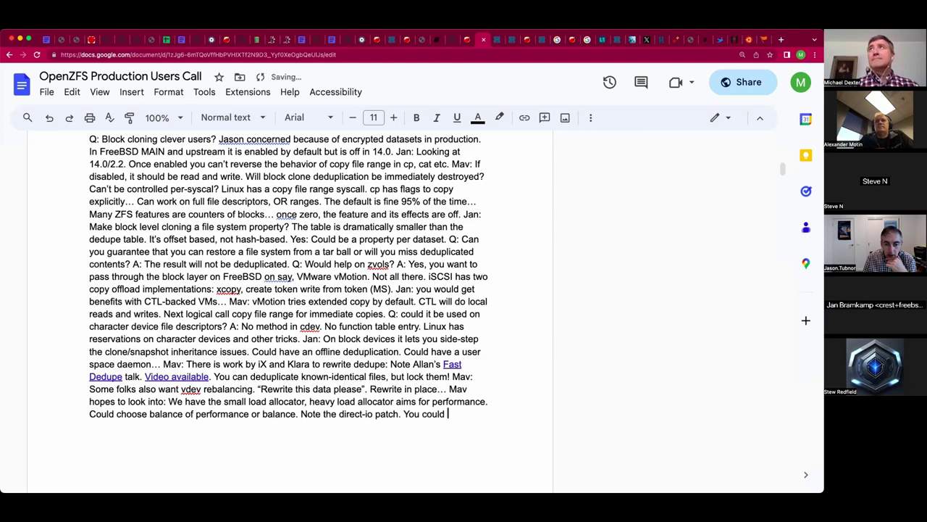
{"action": "double_click", "coordinate": [436, 413]}
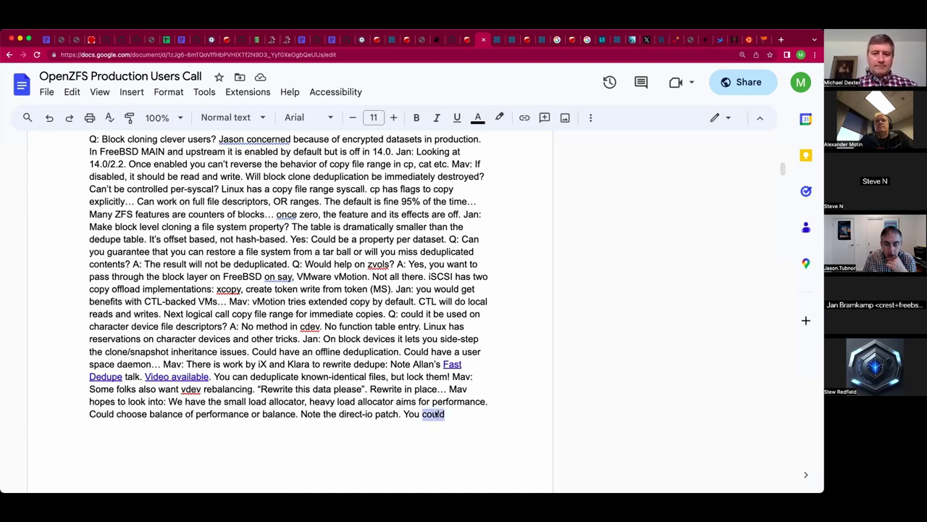
{"action": "key", "text": "BackSpace"}
{"action": "type", "text": "may want"}
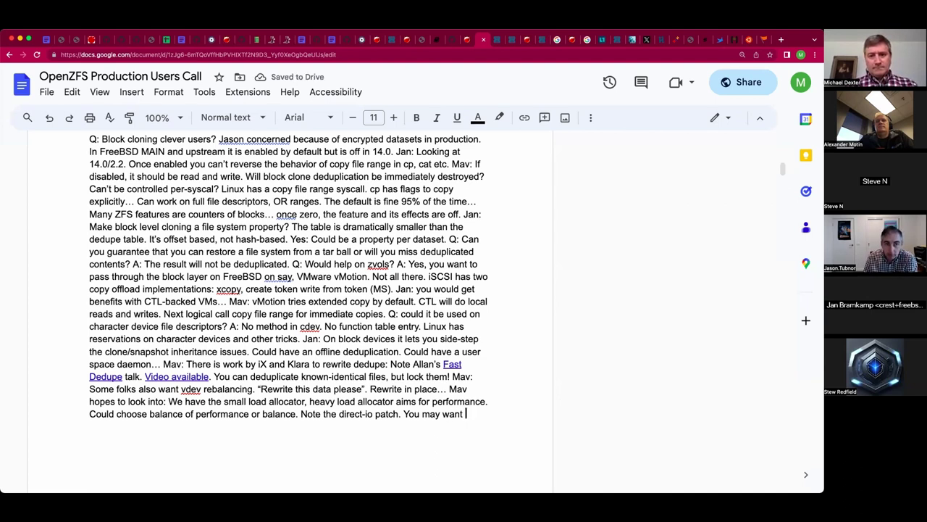
{"action": "type", "text": " to rew"}
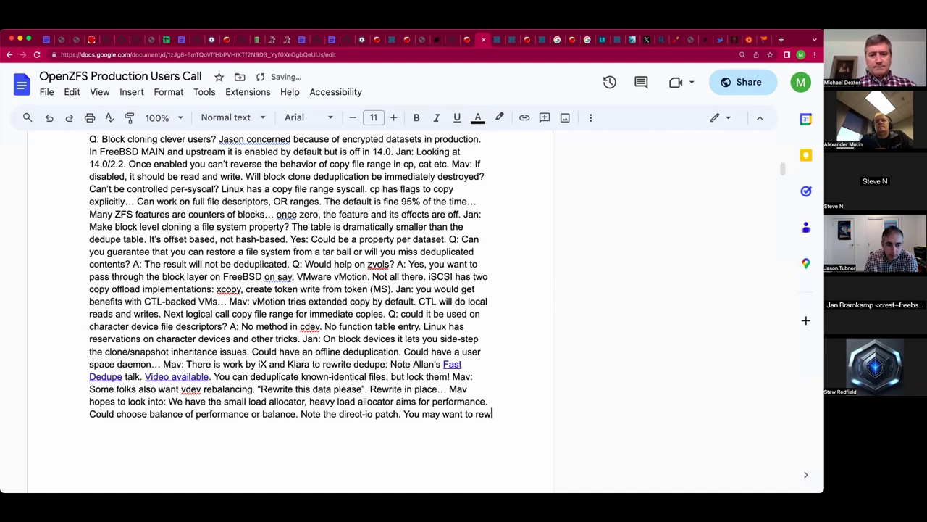
{"action": "type", "text": "rite-in place for "}
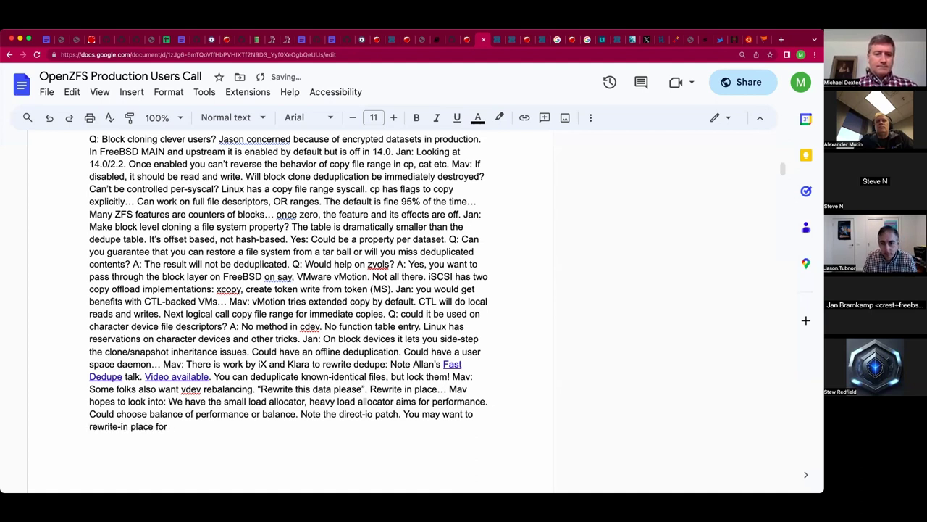
{"action": "type", "text": "Raid-Z expanded pool.s"}
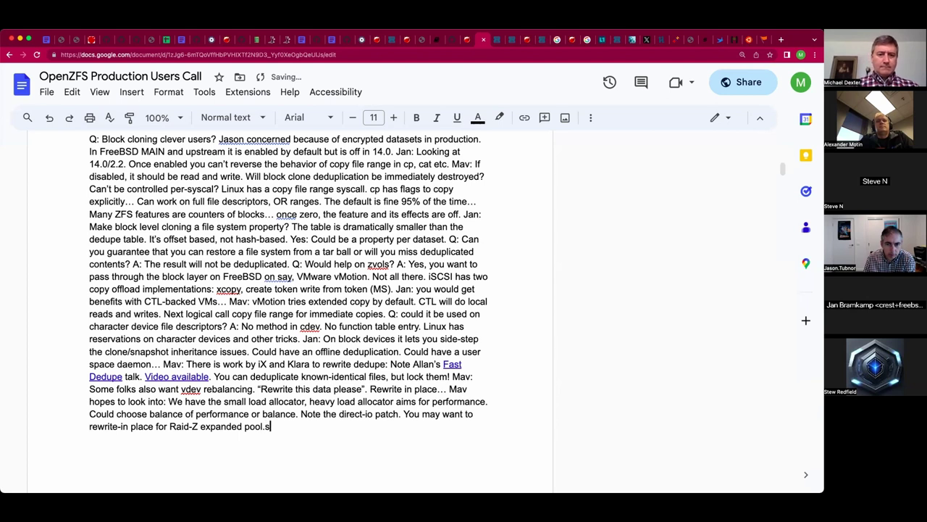
{"action": "key", "text": "BackSpace"}
{"action": "key", "text": "BackSpace"}
{"action": "type", "text": "s."}
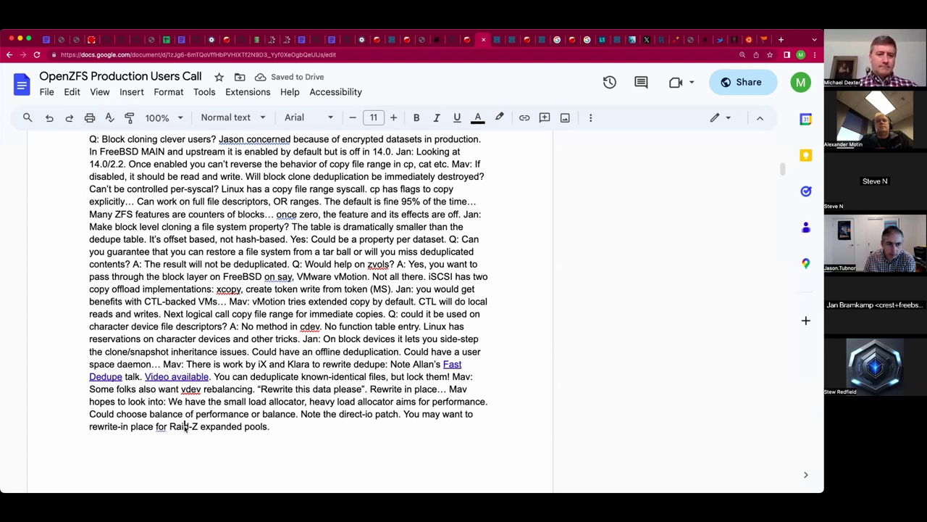
{"action": "left_click_drag", "start_coordinate": [189, 426], "coordinate": [176, 426]}
{"action": "type", "text": "AID"}
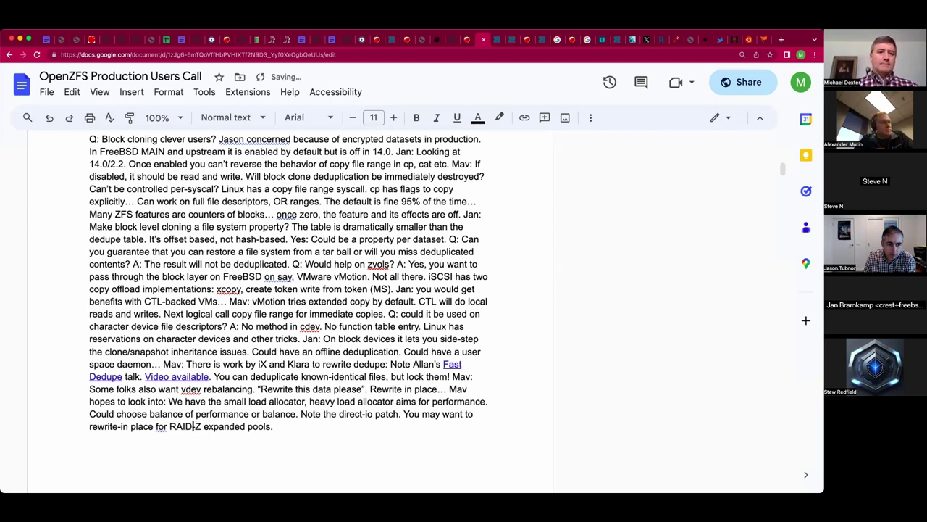
{"action": "key", "text": "End"}
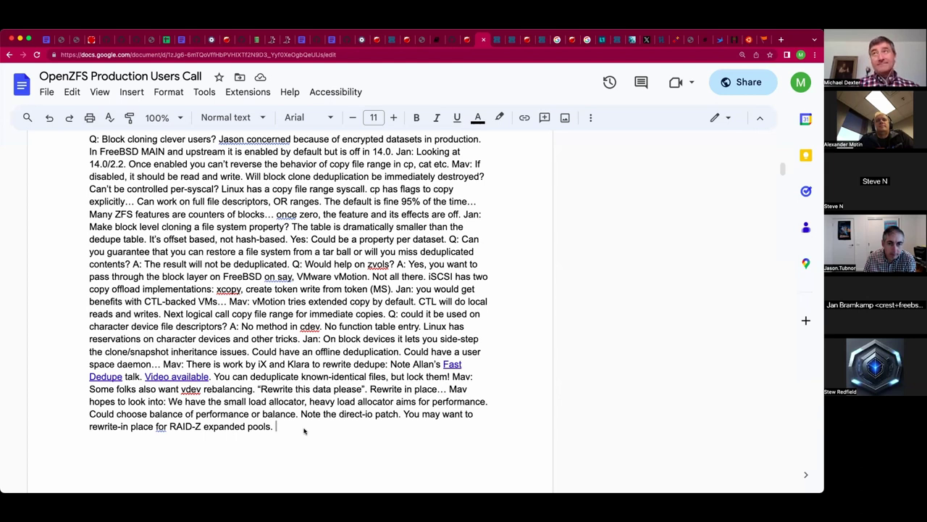
Add 'Snapshots on the pool may doom you...' after the pools sentence.
{"action": "left_click_drag", "start_coordinate": [303, 430], "coordinate": [306, 436]}
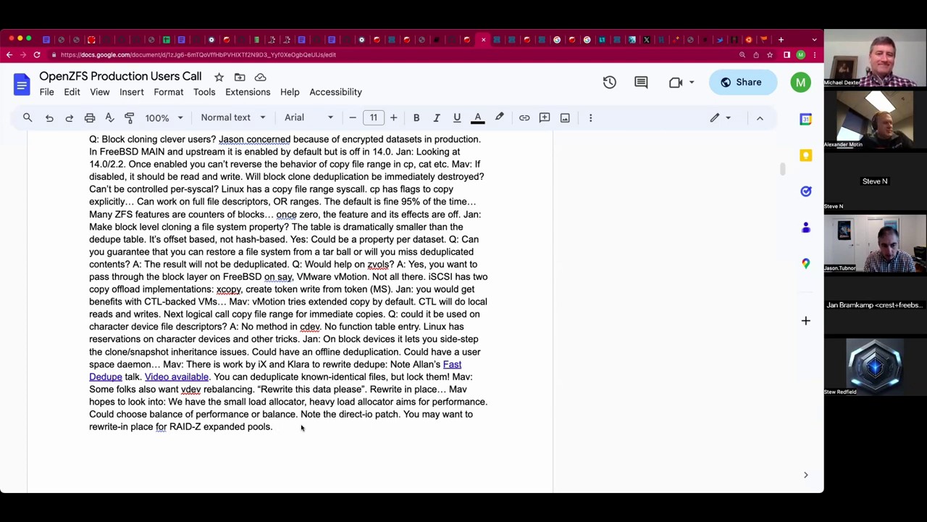
{"action": "type", "text": "Snapshots"}
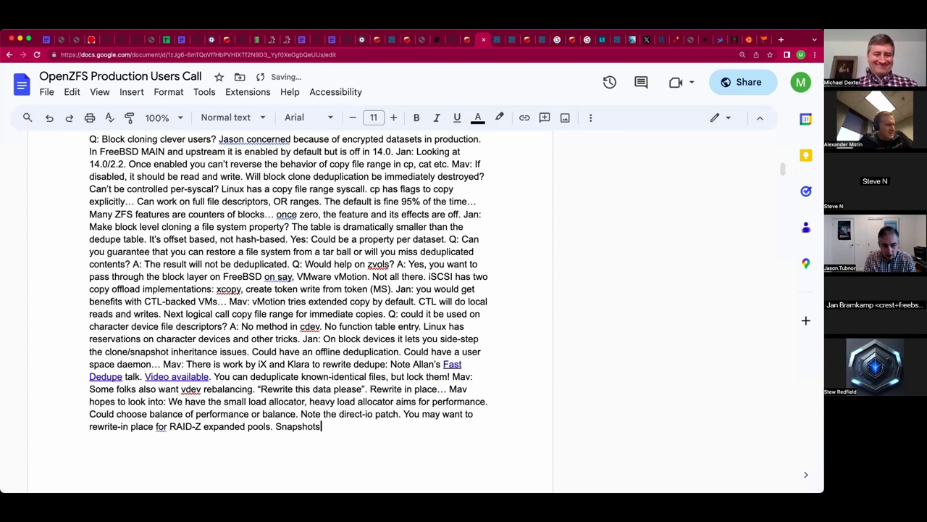
{"action": "type", "text": " may doom y"}
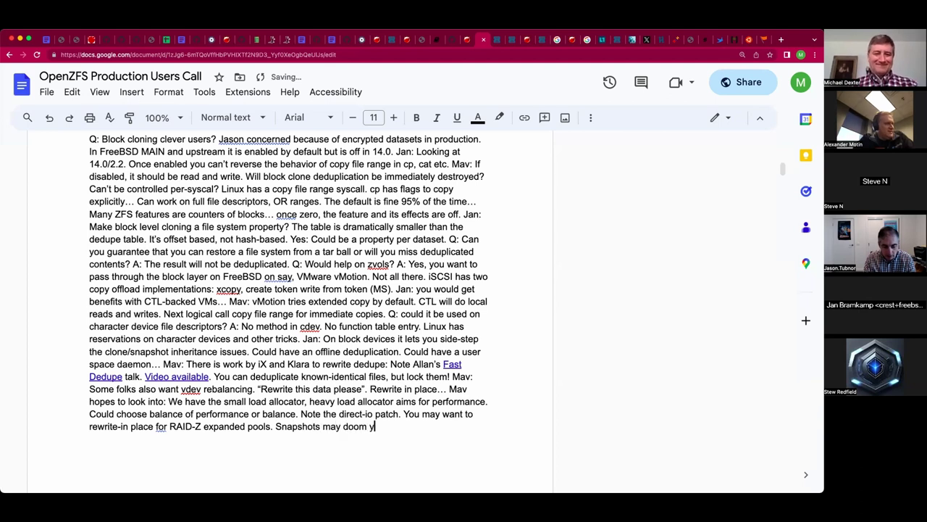
{"action": "type", "text": "ou..."}
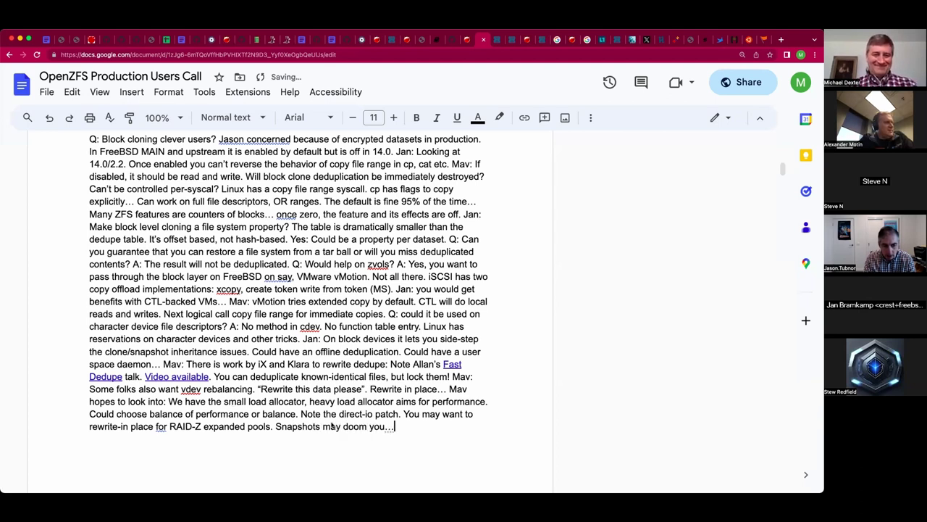
{"action": "left_click_drag", "start_coordinate": [324, 426], "coordinate": [326, 449]}
{"action": "left_click", "coordinate": [323, 386]}
{"action": "type", "text": "on the pool"}
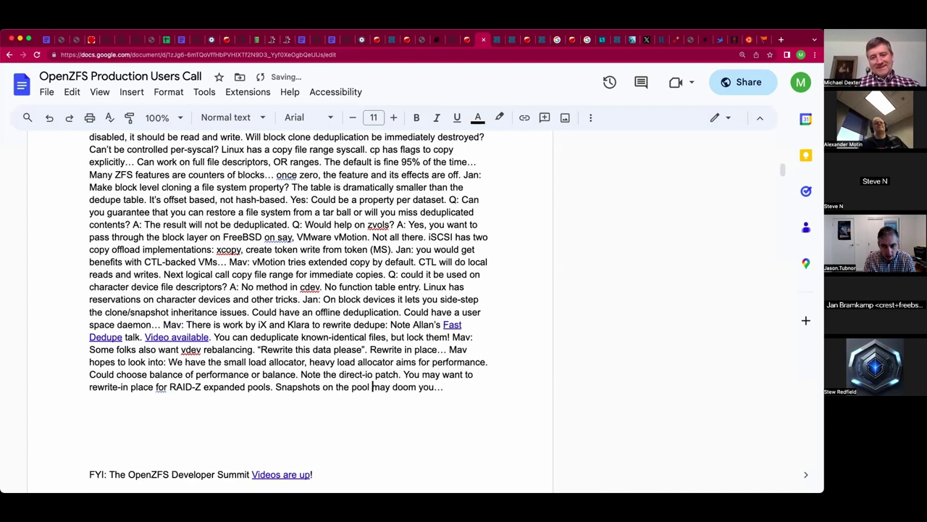
{"action": "left_click", "coordinate": [90, 398]}
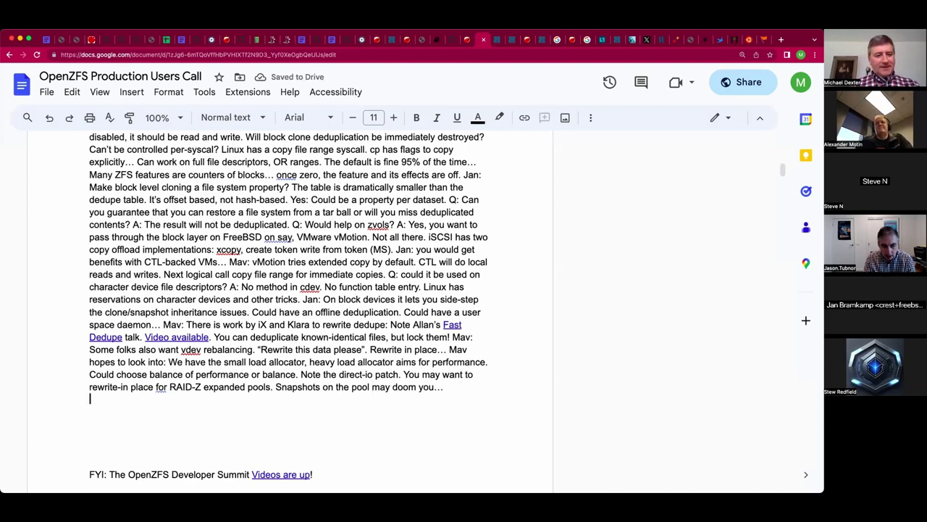
Add the speaker's question about 'using more than 1/2 the memory on Linux', unrelated to expansion.
{"action": "left_click", "coordinate": [90, 411]}
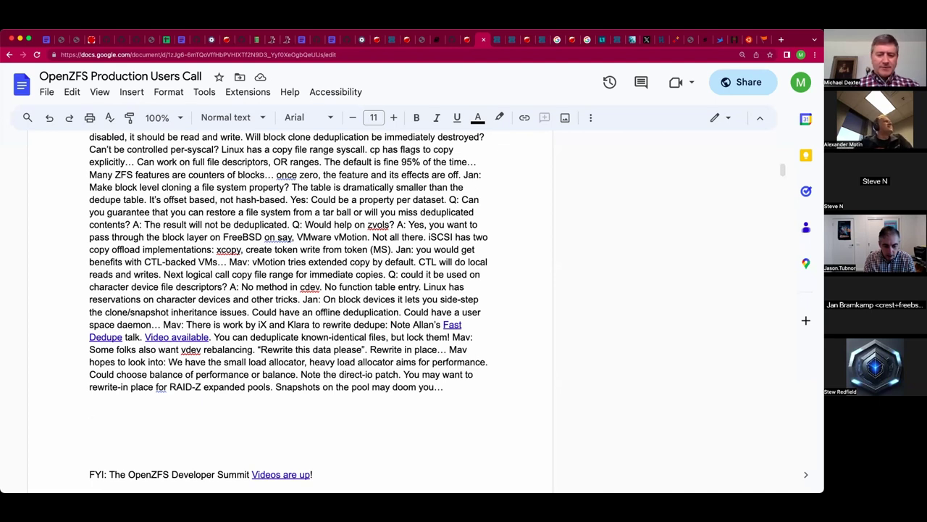
{"action": "left_click", "coordinate": [90, 423]}
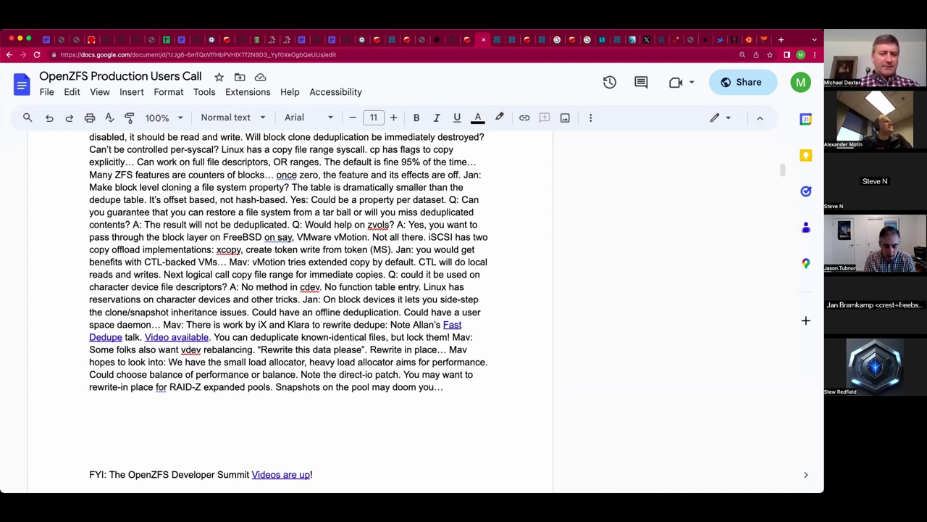
{"action": "scroll", "coordinate": [296, 308], "scroll_direction": "down", "scroll_amount": 1}
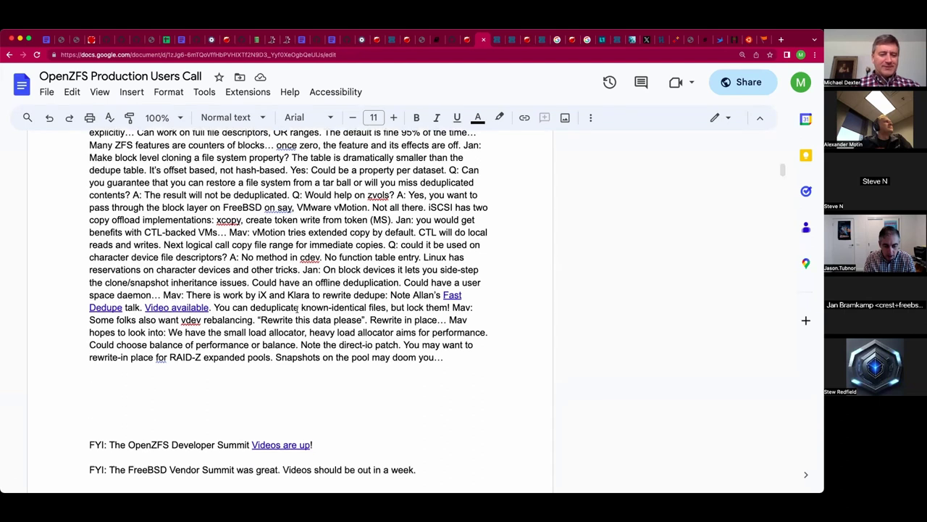
{"action": "type", "text": "Stew: "}
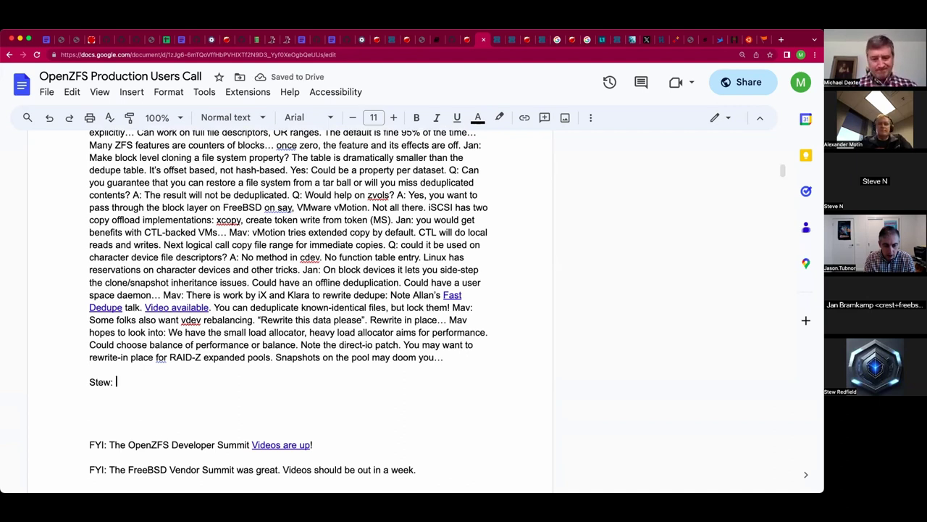
{"action": "type", "text": "Curious about "}
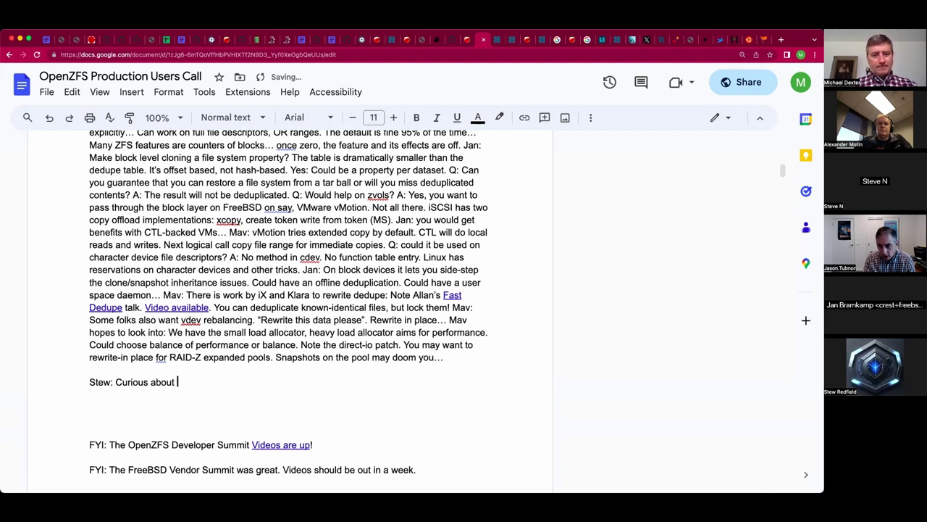
{"action": "type", "text": "\"using more than 1"}
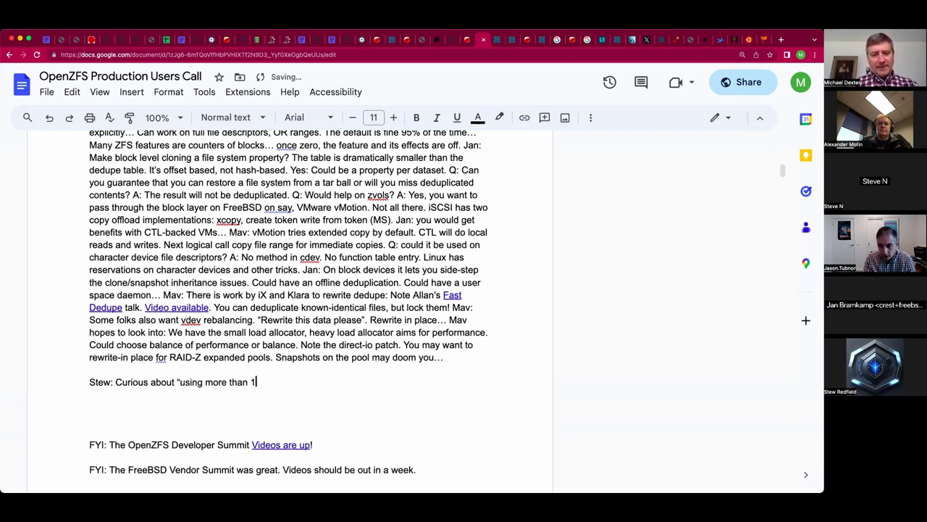
{"action": "type", "text": "/2"}
{"action": "type", "text": " the memory "}
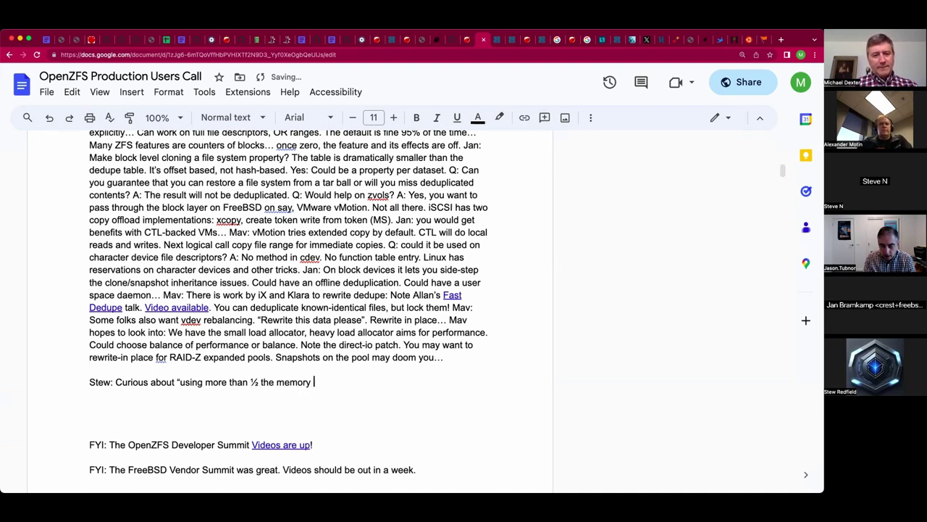
{"action": "type", "text": "on Linux\""}
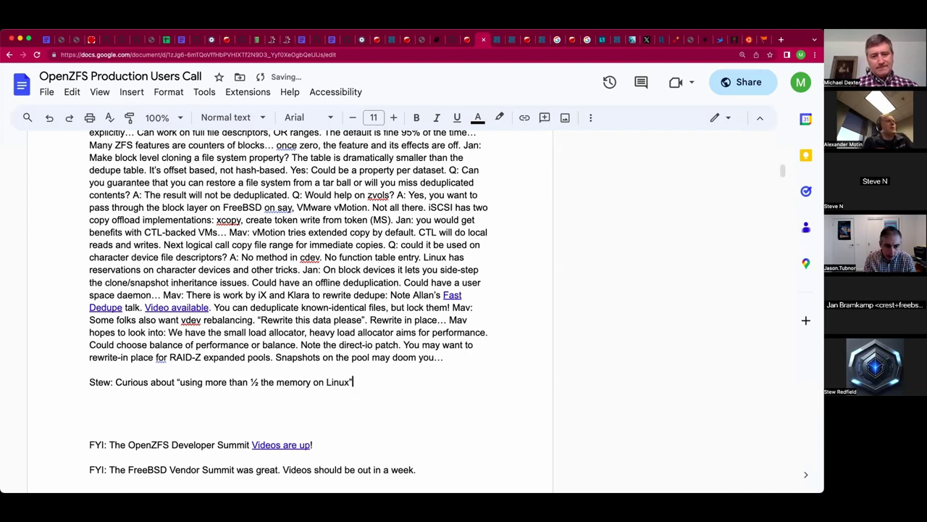
{"action": "type", "text": ". Not rel"}
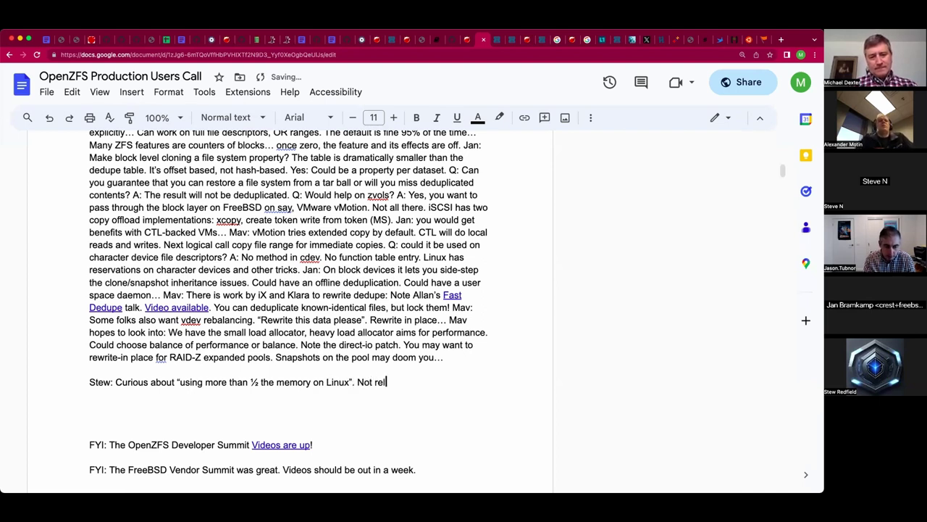
{"action": "type", "text": "ated to expansion. "}
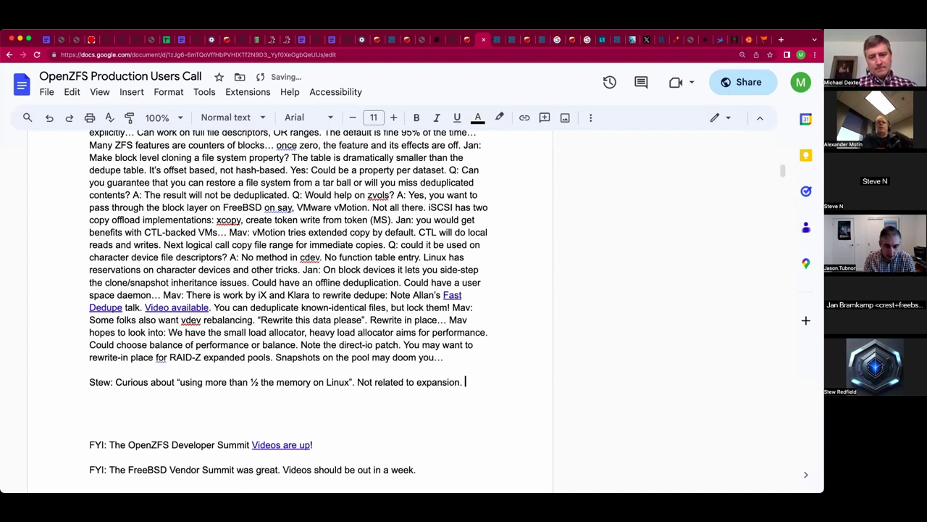
{"action": "type", "text": "Was "}
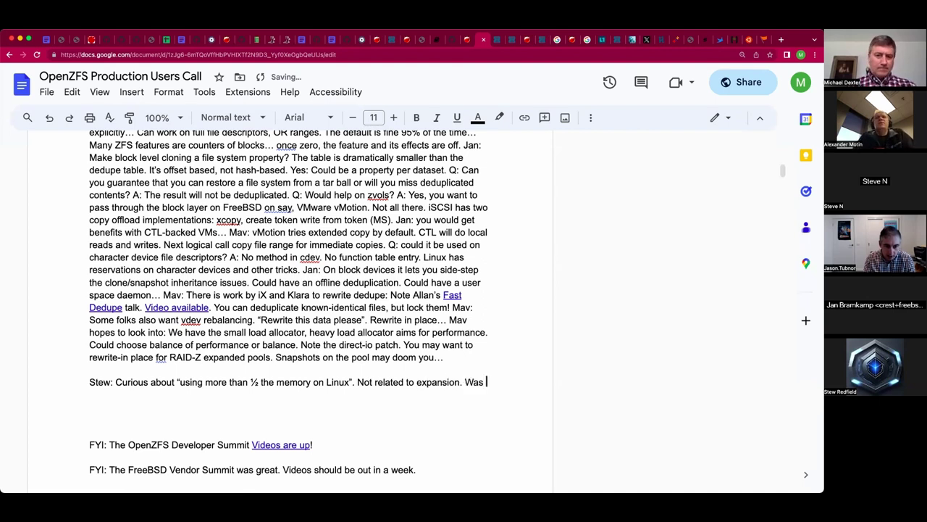
{"action": "type", "text": "a problem before ARC scatter AB"}
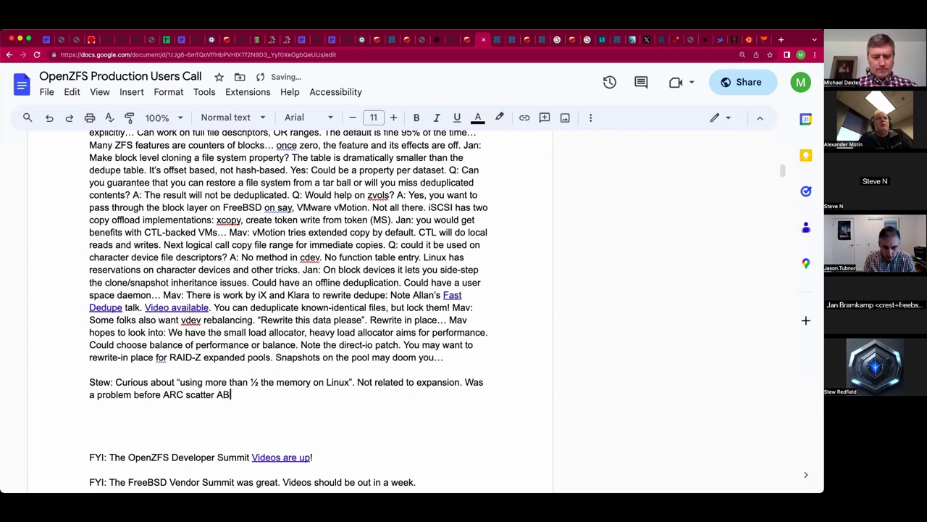
{"action": "type", "text": "D"}
{"action": "type", "text": "?( A"}
{"action": "type", "text": "cronym?)"}
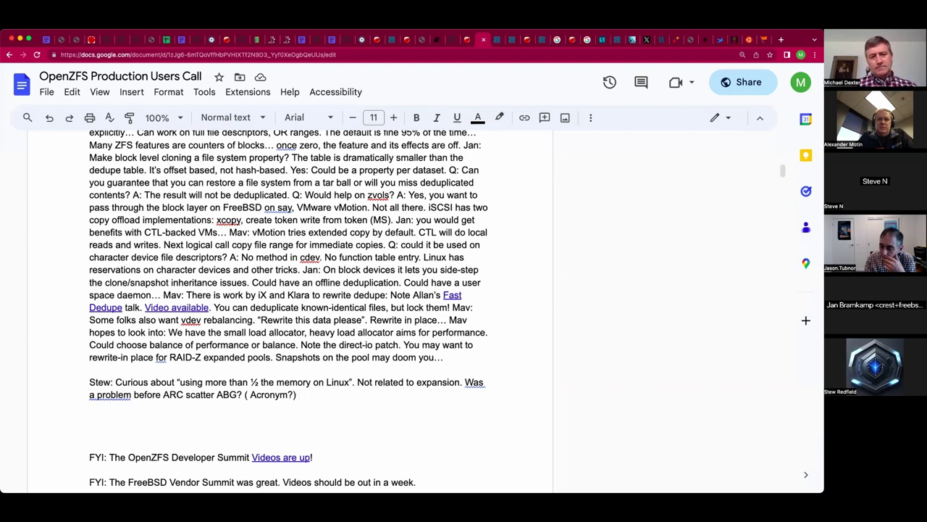
Add that the speaker is running at 80% ARC and problems can exist with transit allocations.
{"action": "type", "text": "Stew is runnin gat 80"}
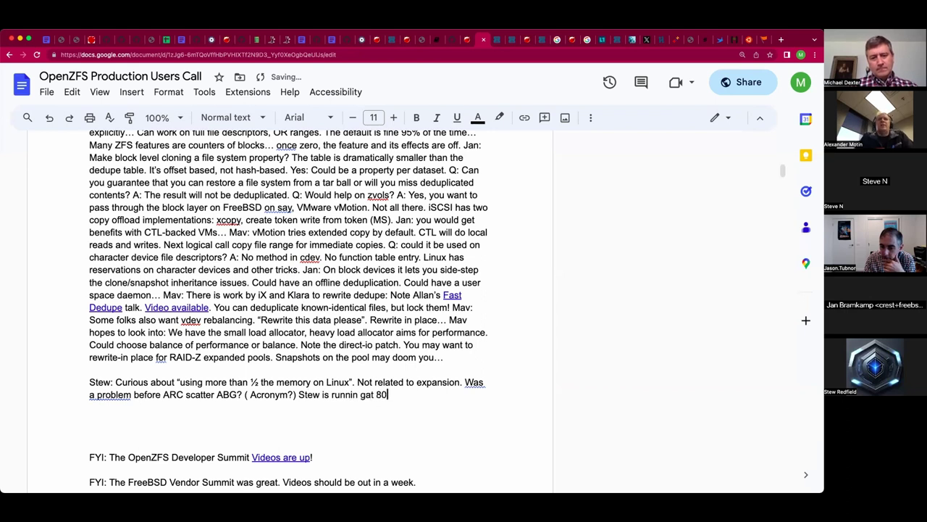
{"action": "type", "text": "% ARC."}
{"action": "left_click", "coordinate": [365, 394]}
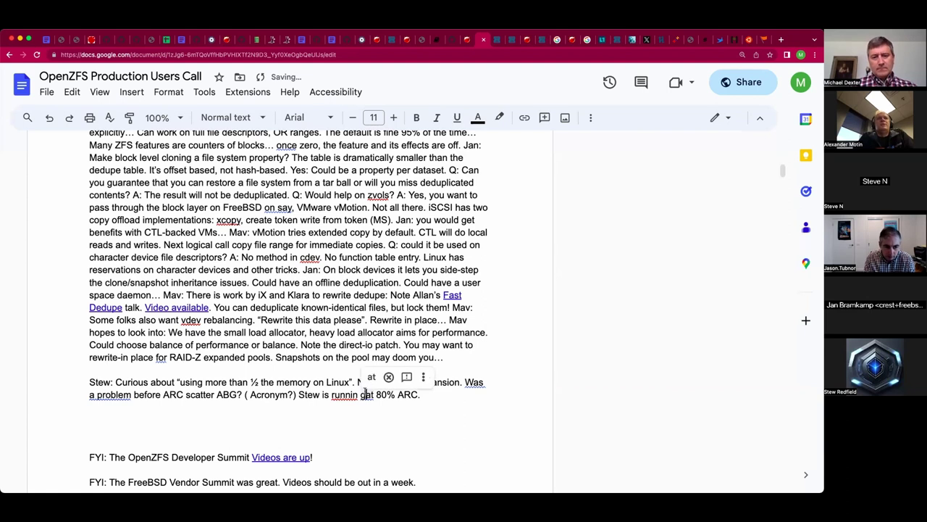
{"action": "key", "text": "BackSpace"}
{"action": "key", "text": "BackSpace"}
{"action": "type", "text": "g"}
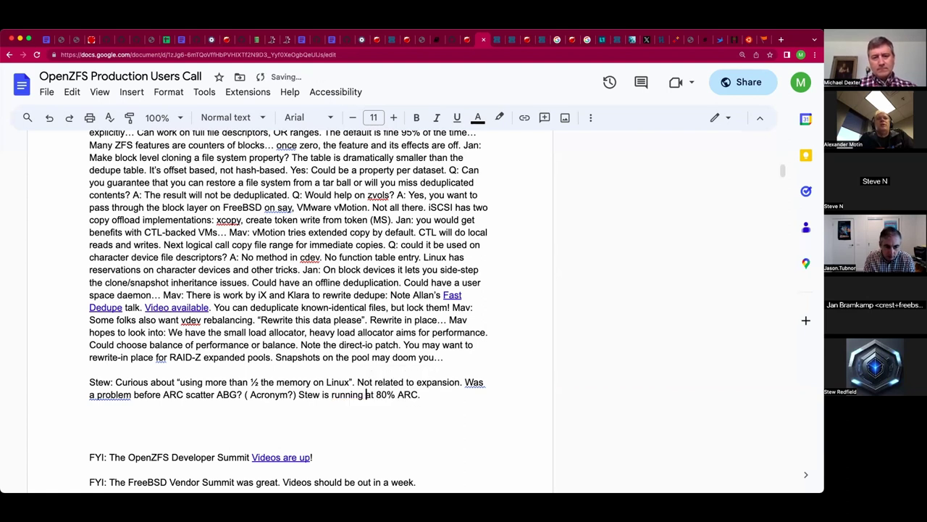
{"action": "left_click", "coordinate": [422, 394]}
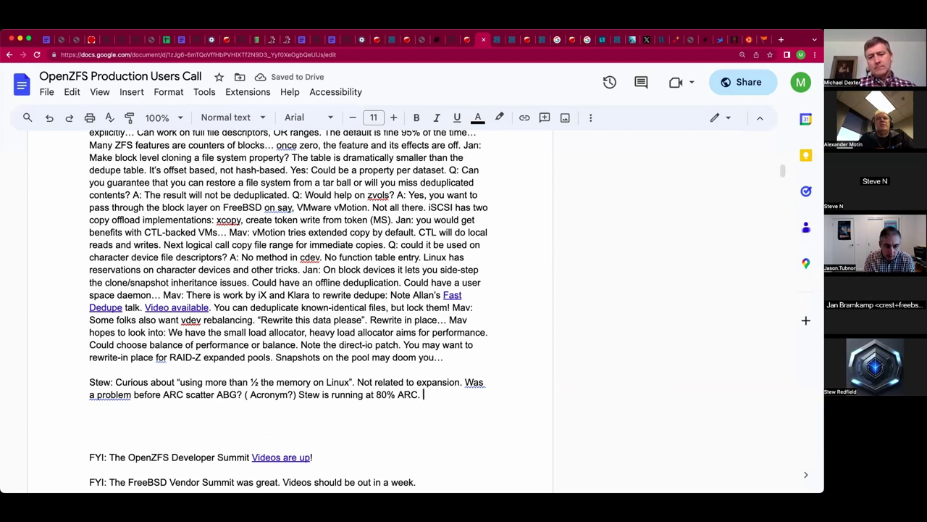
{"action": "type", "text": "Prob"}
{"action": "type", "text": "lems can e"}
{"action": "type", "text": "xist with transi"}
{"action": "type", "text": "t allocations."}
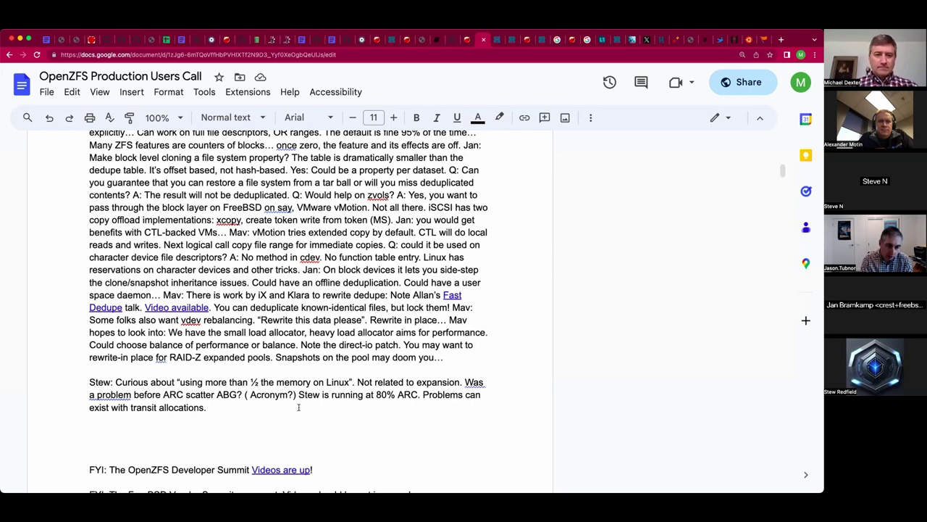
Correct the acronym ABG to ADB and remove the '( Acronym?)' placeholder.
{"action": "left_click", "coordinate": [238, 394]}
{"action": "key", "text": "BackSpace"}
{"action": "key", "text": "BackSpace"}
{"action": "type", "text": "DB"}
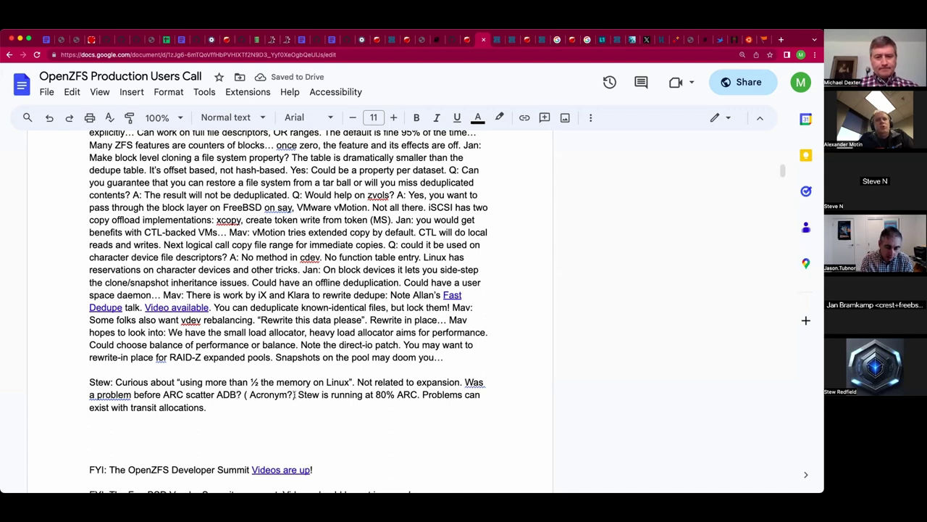
{"action": "left_click", "coordinate": [296, 394]}
{"action": "key", "text": "BackSpace"}
{"action": "key", "text": "BackSpace"}
{"action": "key", "text": "BackSpace"}
{"action": "key", "text": "BackSpace"}
{"action": "key", "text": "BackSpace"}
{"action": "key", "text": "BackSpace"}
{"action": "key", "text": "BackSpace"}
{"action": "key", "text": "BackSpace"}
{"action": "key", "text": "BackSpace"}
{"action": "key", "text": "BackSpace"}
{"action": "key", "text": "BackSpace"}
{"action": "key", "text": "BackSpace"}
{"action": "key", "text": "BackSpace"}
{"action": "key", "text": "BackSpace"}
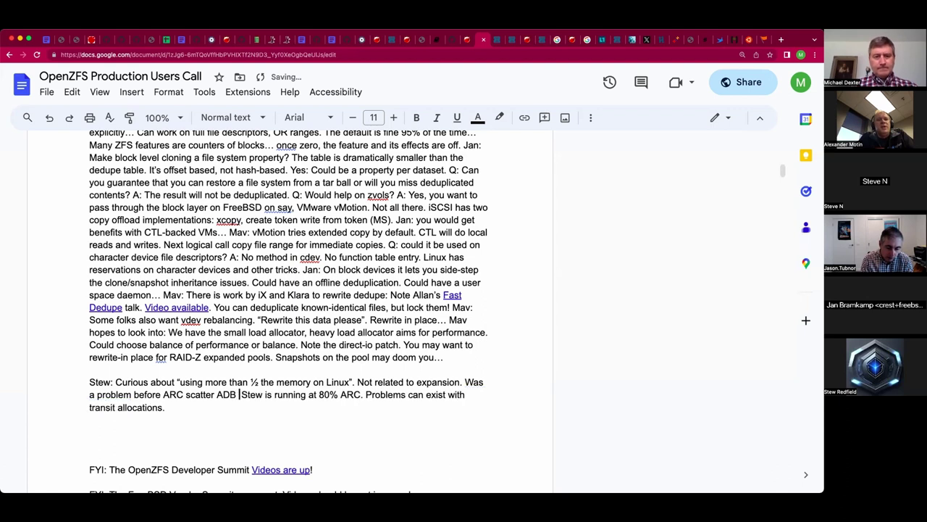
{"action": "type", "text": "."}
{"action": "key", "text": "Right"}
{"action": "key", "text": "Down"}
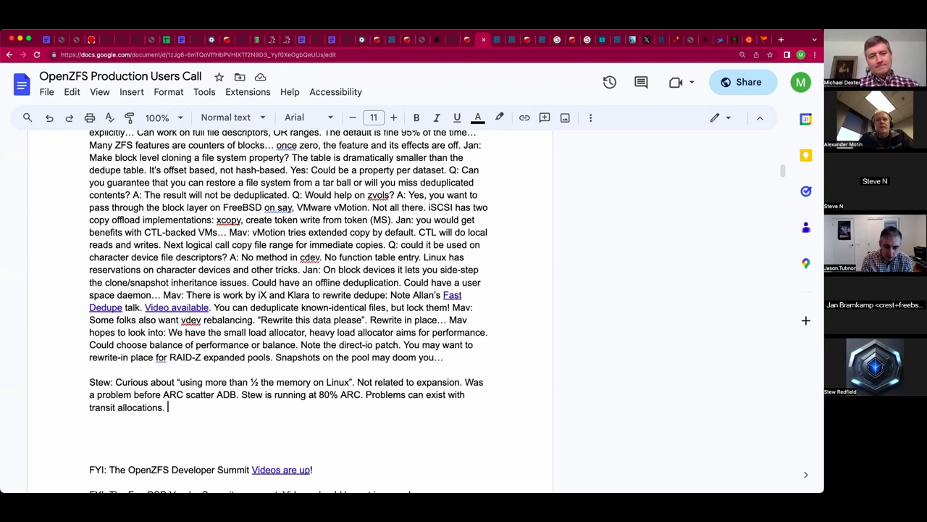
Append 'The limit is increased upstream. Always room for improvement.' to the memory note.
{"action": "scroll", "coordinate": [341, 384], "scroll_direction": "down", "scroll_amount": 1}
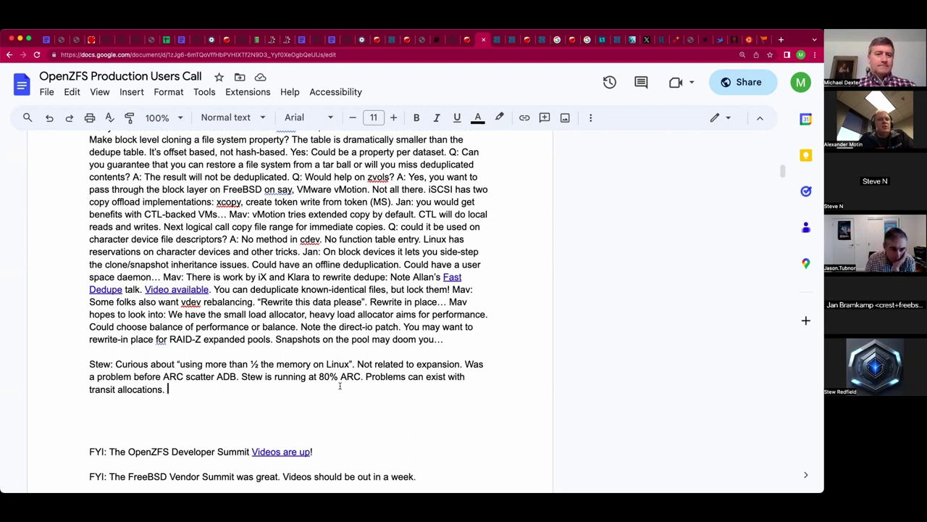
{"action": "type", "text": "The l"}
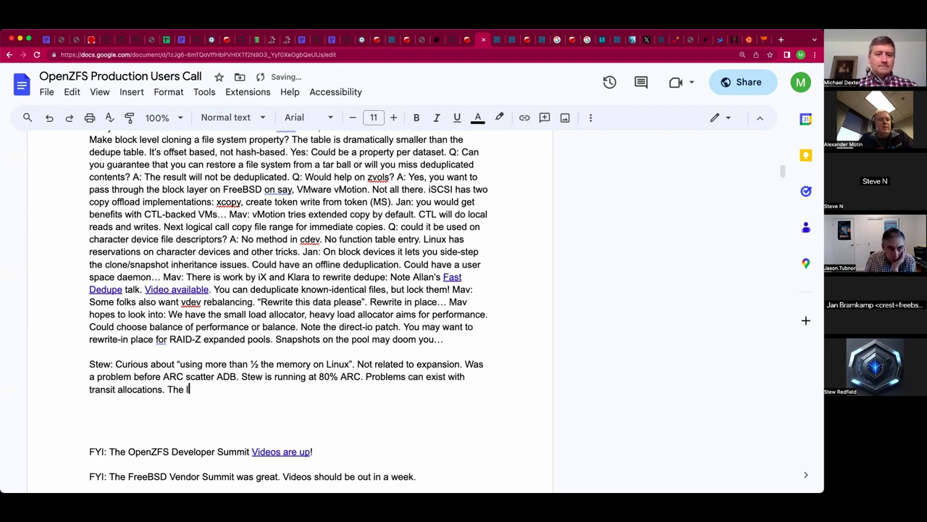
{"action": "type", "text": "imit is inc"}
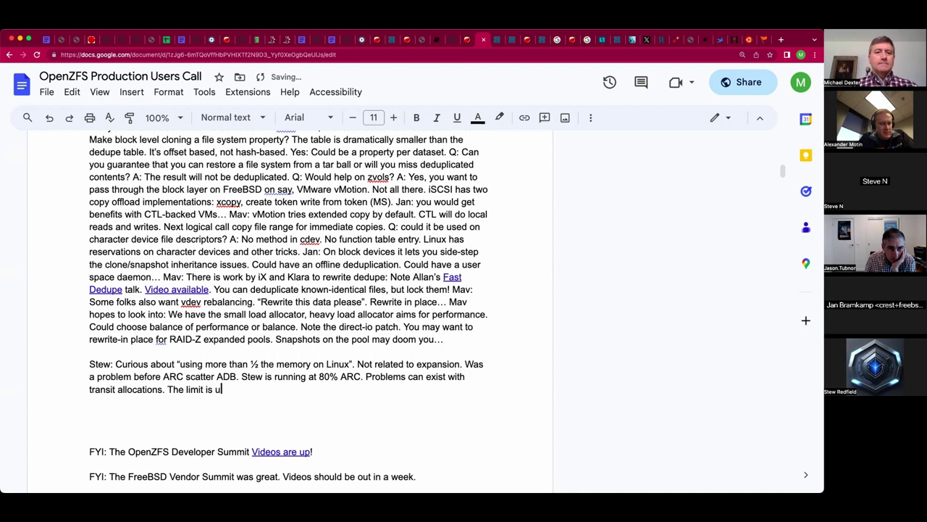
{"action": "type", "text": "rease"}
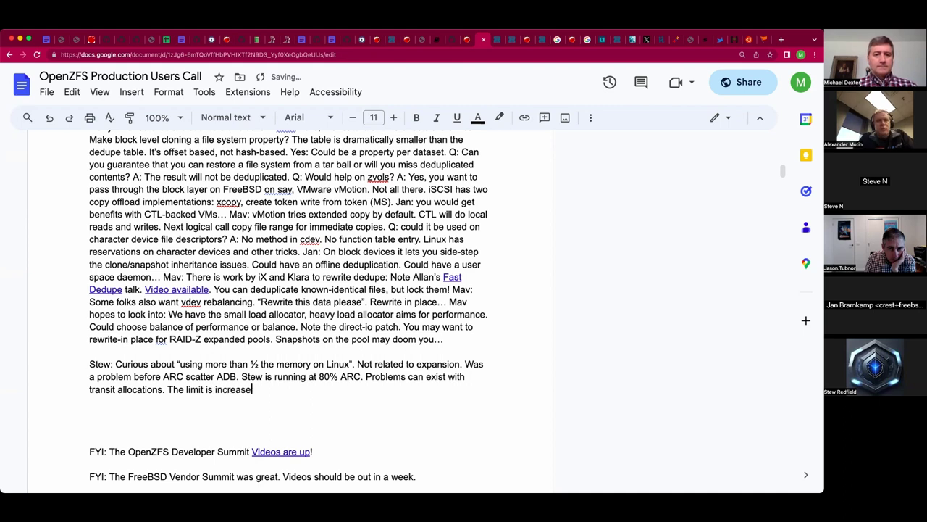
{"action": "type", "text": "d upstream. "}
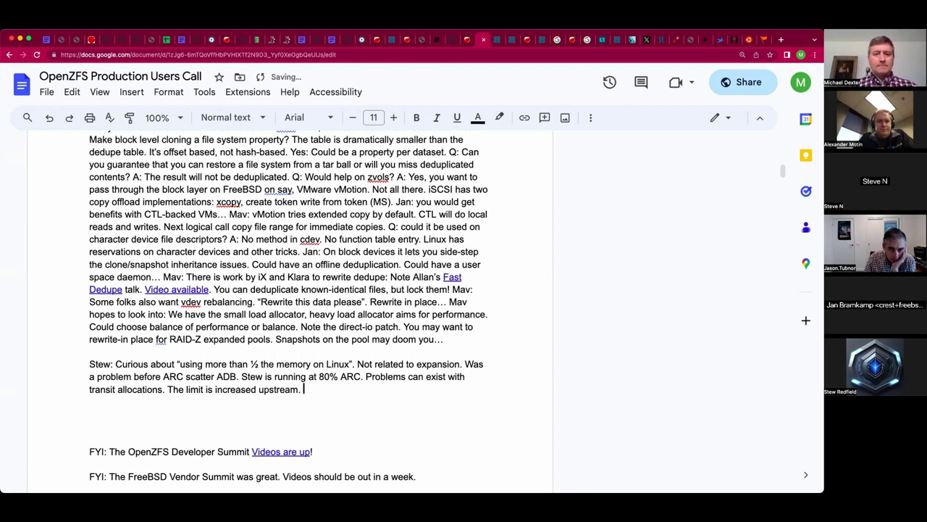
{"action": "type", "text": "Llways room for "}
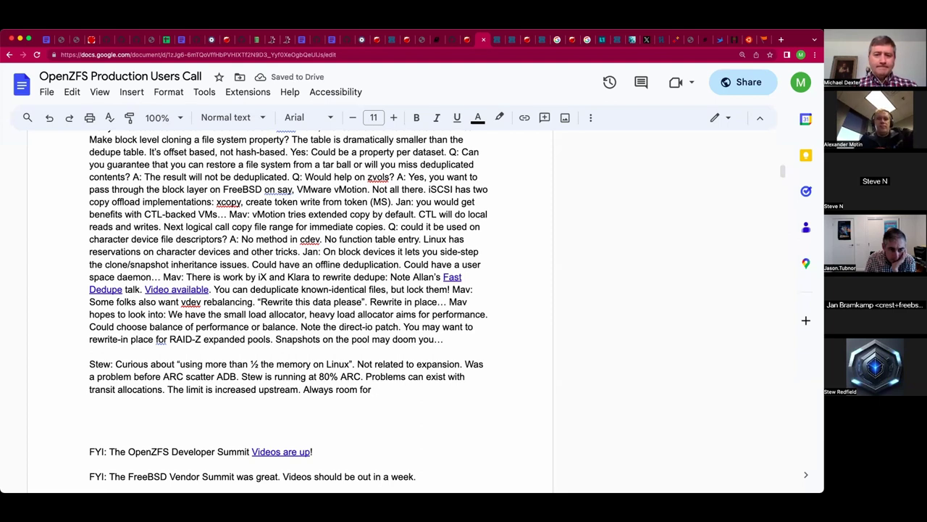
{"action": "type", "text": "improvement."}
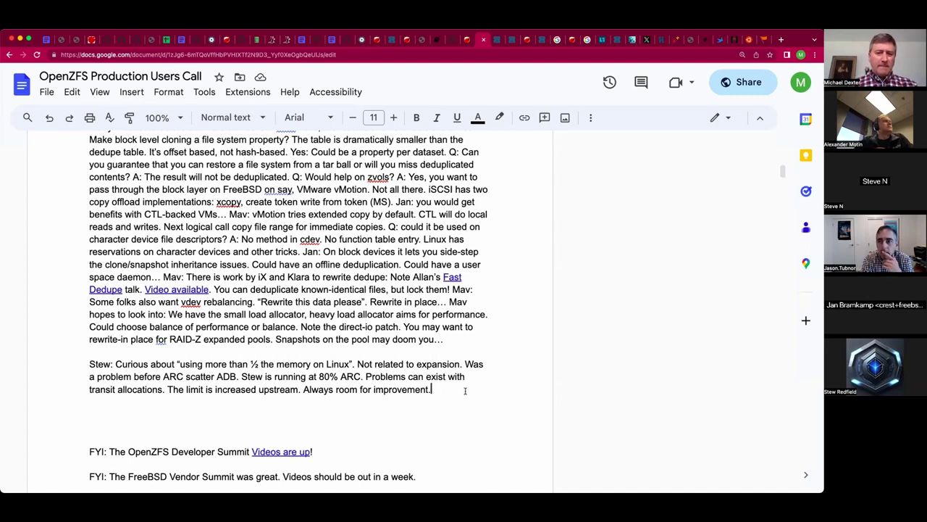
Start a new speaker note saying Windows servers are no longer needed.
{"action": "key", "text": "Down"}
{"action": "type", "text": "Jason:"}
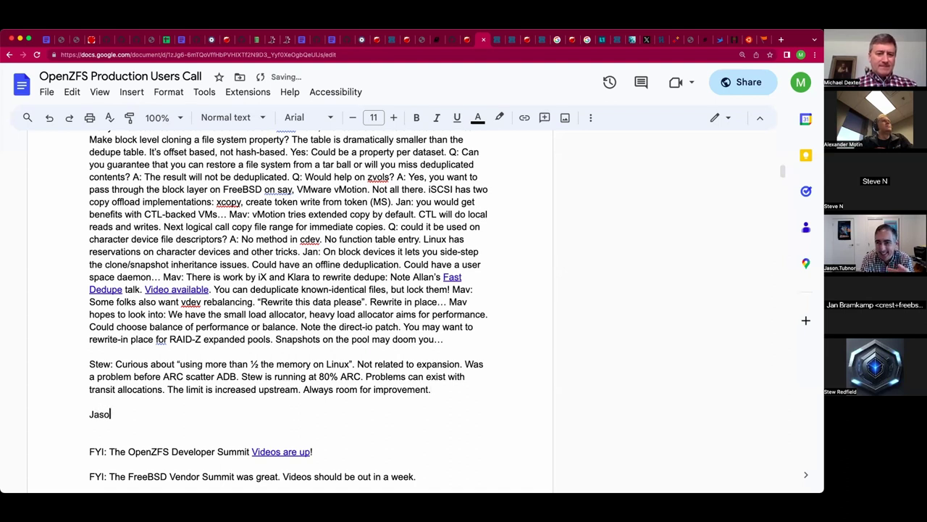
{"action": "key", "text": "BackSpace"}
{"action": "key", "text": "BackSpace"}
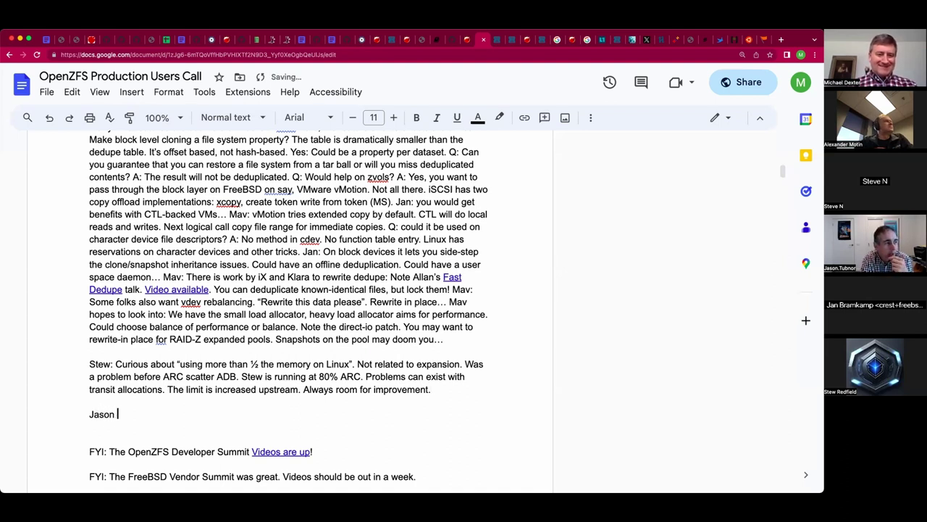
{"action": "type", "text": "T: "}
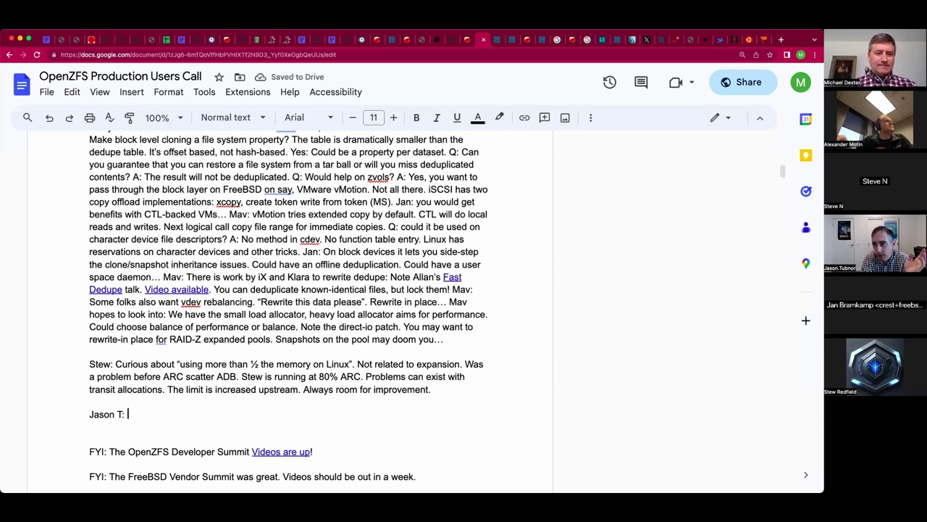
{"action": "type", "text": "No I"}
{"action": "type", "text": "onger need"}
{"action": "type", "text": "ing W"}
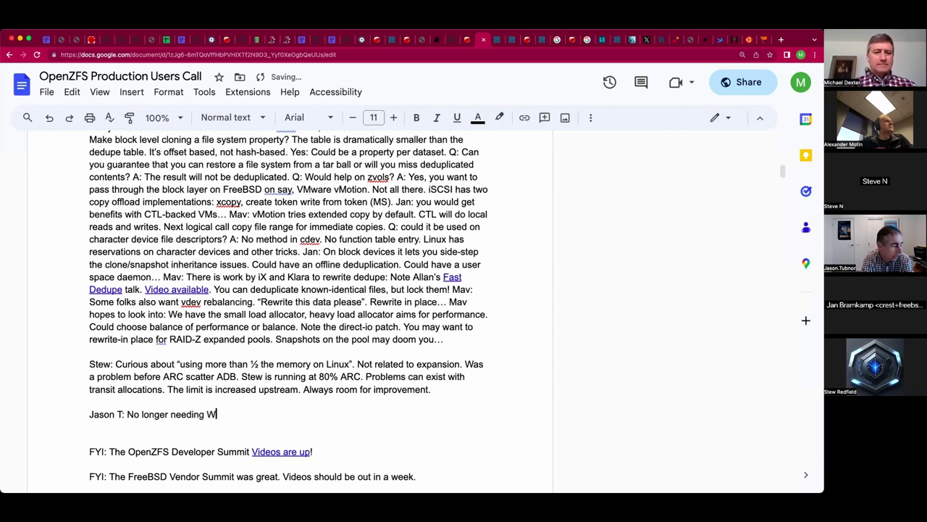
{"action": "type", "text": "indows serers"}
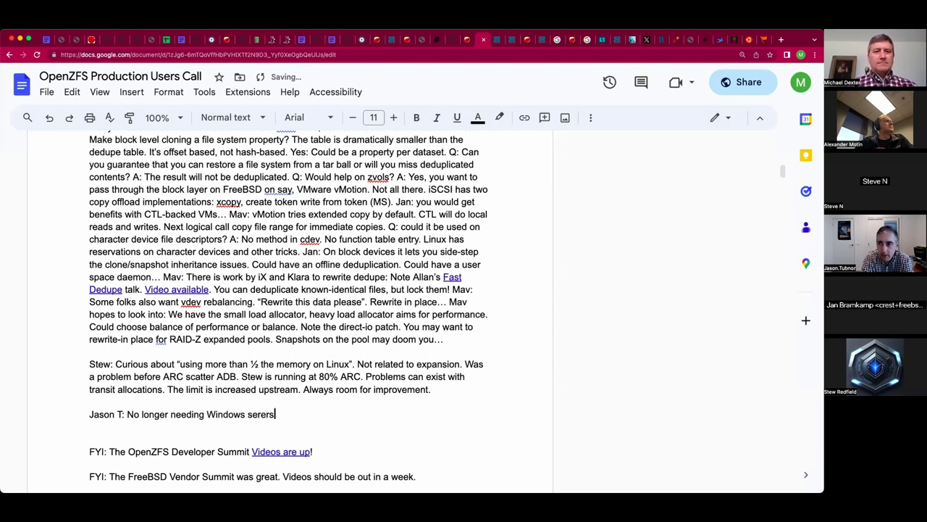
{"action": "key", "text": "BackSpace"}
{"action": "key", "text": "BackSpace"}
{"action": "key", "text": "BackSpace"}
{"action": "type", "text": "vers."}
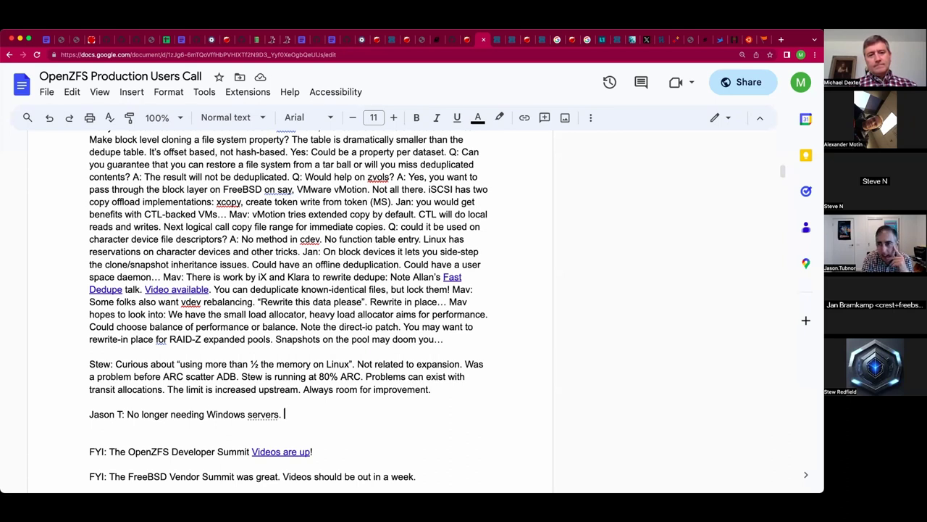
Extend it with 'from remote sites', aiming for lower-cost devices and zero touch installs, removing the trailing ellipsis.
{"action": "key", "text": "BackSpace"}
{"action": "key", "text": "BackSpace"}
{"action": "type", "text": "from "}
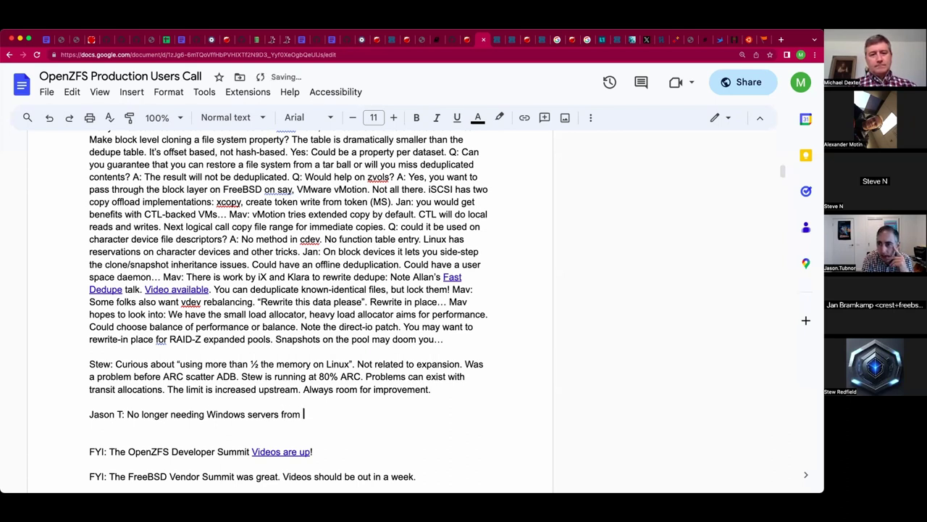
{"action": "type", "text": "remote sites."}
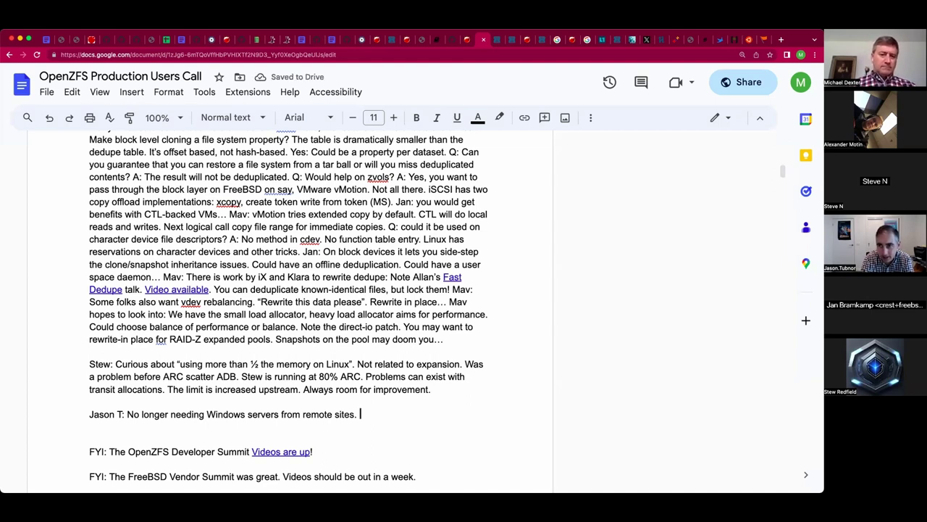
{"action": "type", "text": " Aiming for "}
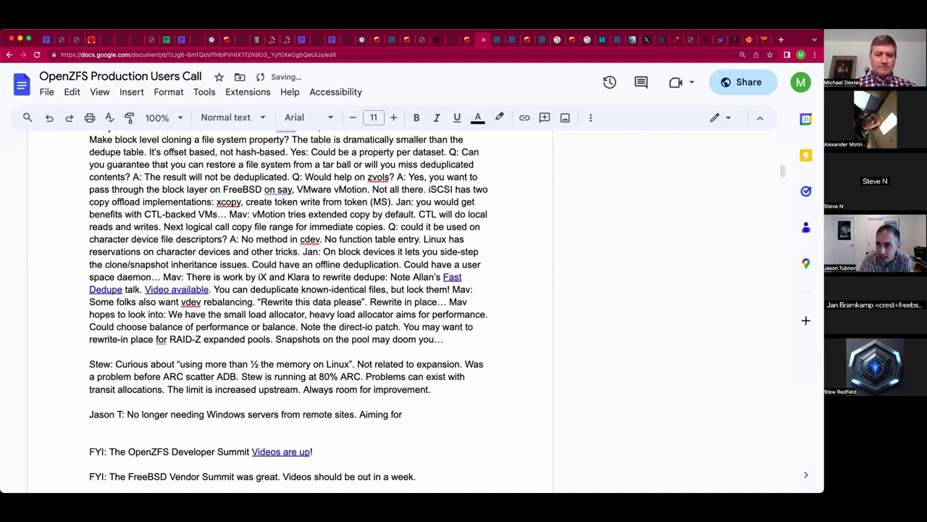
{"action": "type", "text": "lower-cos"}
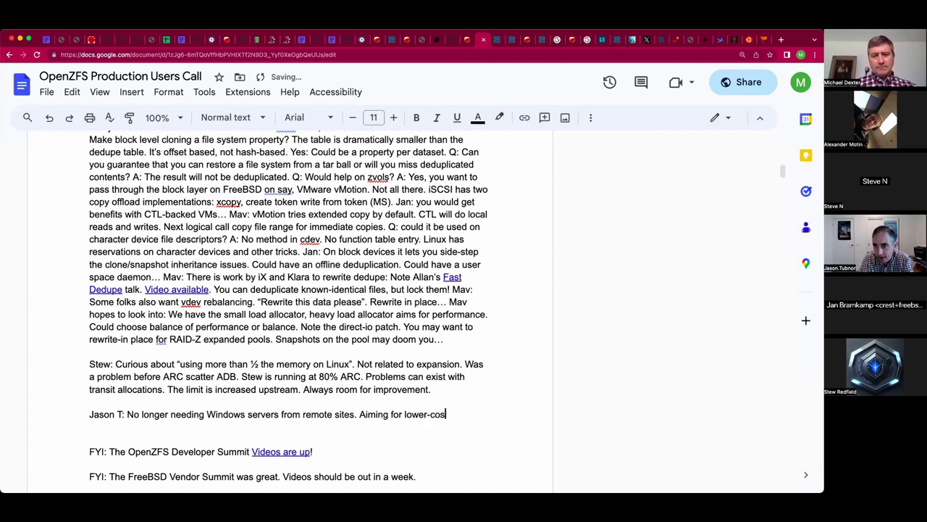
{"action": "type", "text": "t devices a"}
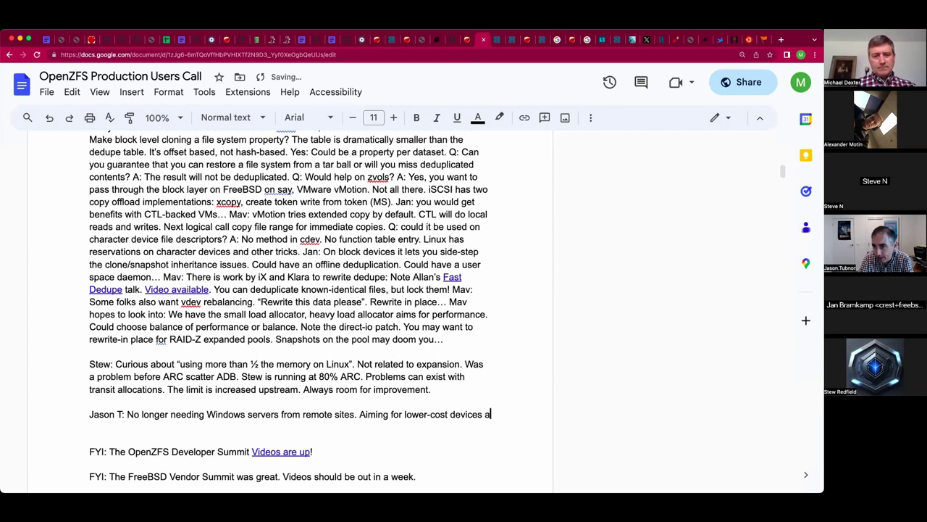
{"action": "type", "text": "t remote sites. "}
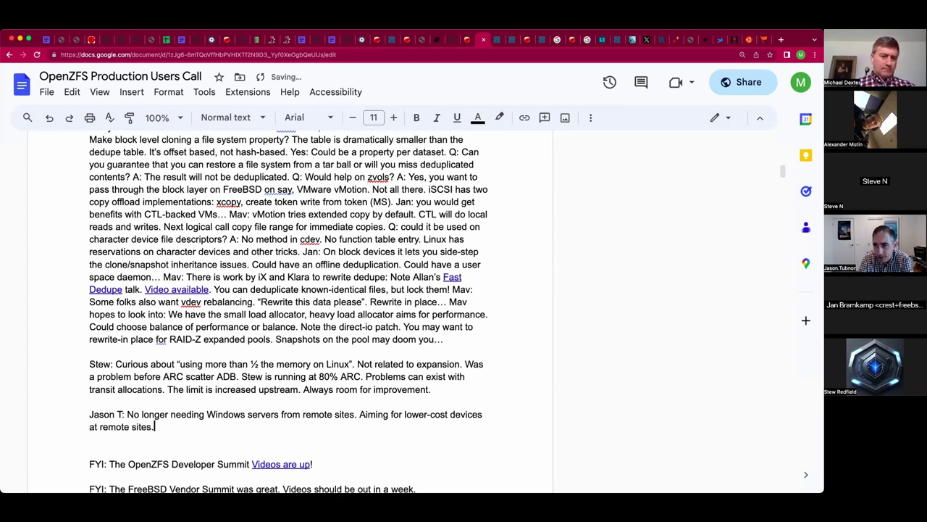
{"action": "type", "text": "Zero "}
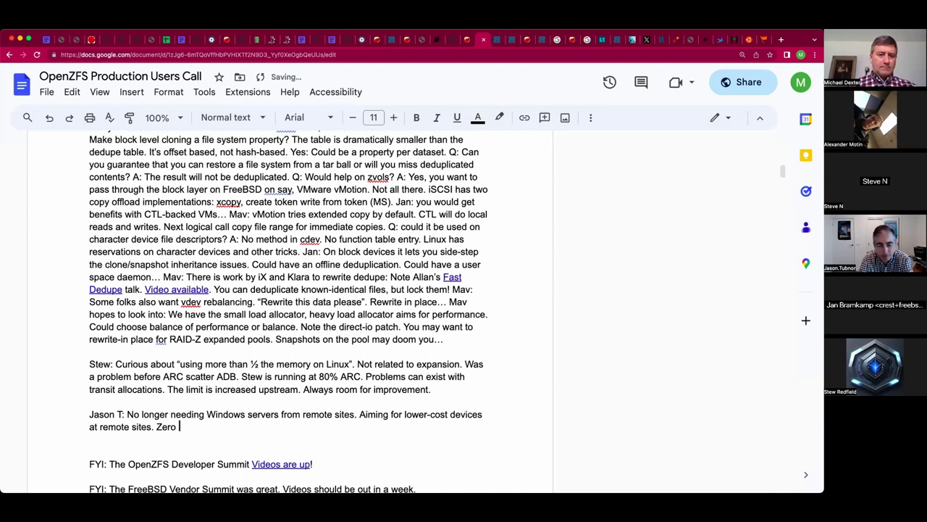
{"action": "type", "text": "touch installs..."}
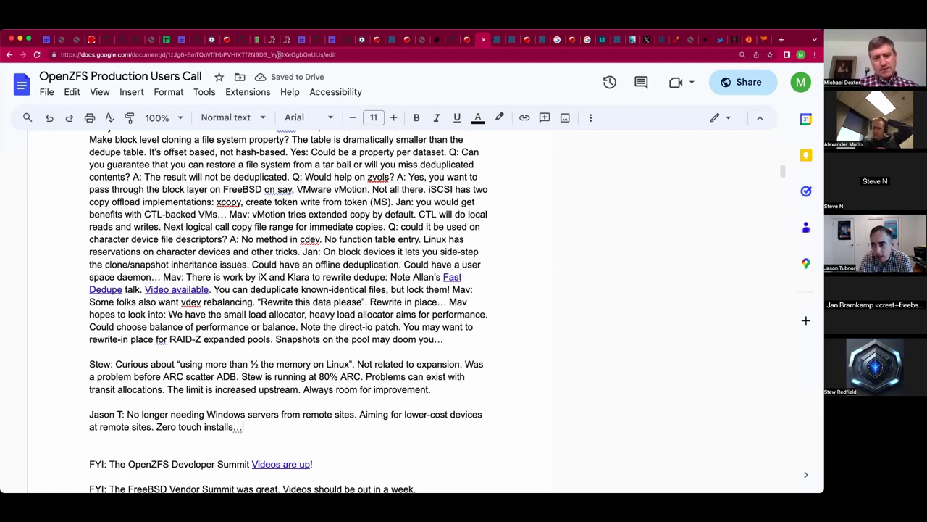
{"action": "scroll", "coordinate": [317, 358], "scroll_direction": "down", "scroll_amount": 1}
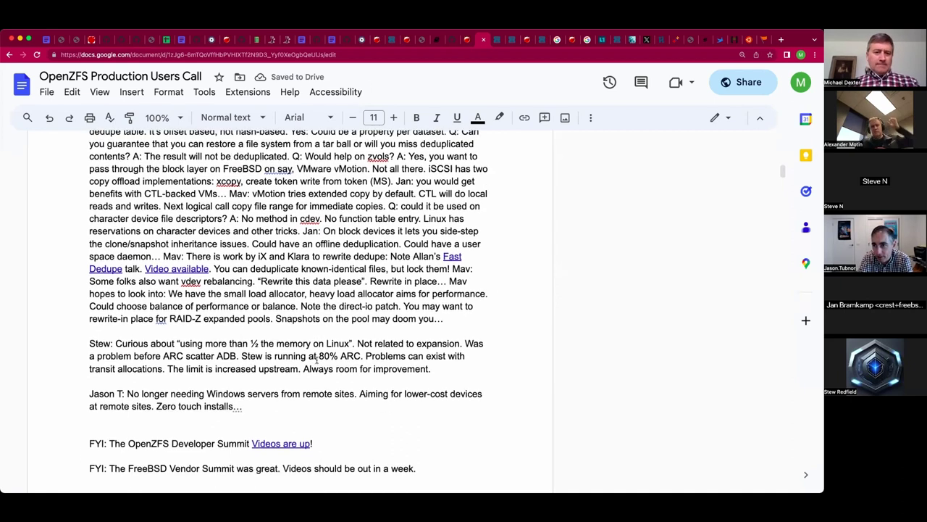
{"action": "double_click", "coordinate": [261, 408]}
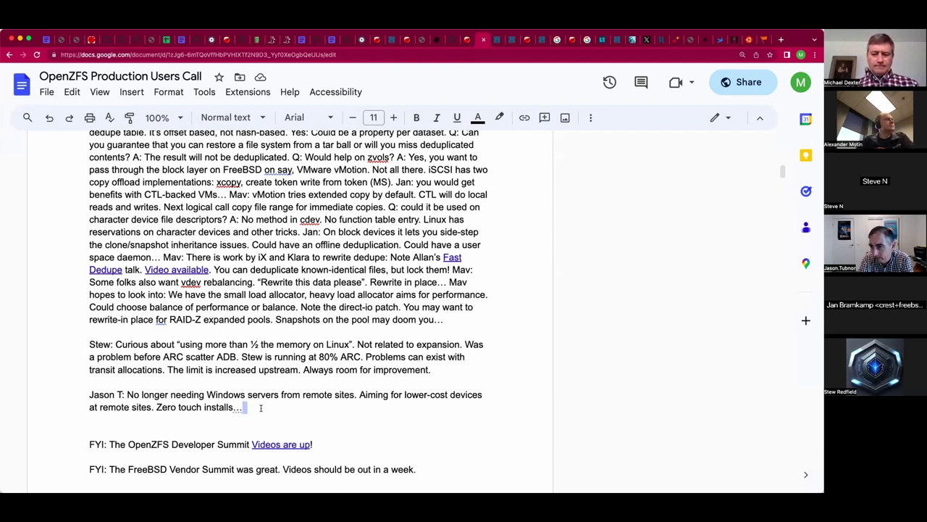
{"action": "key", "text": "BackSpace"}
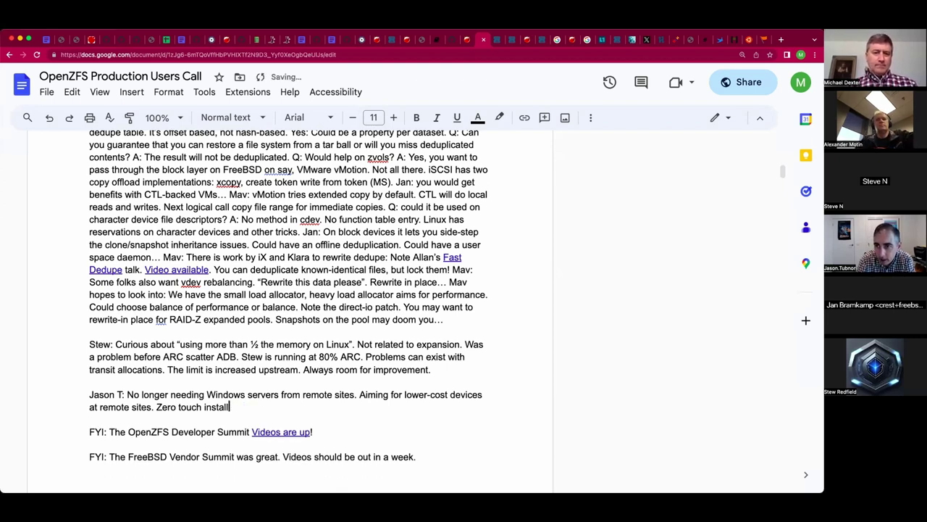
Add 'with Ansible. Configs pushed each night.' to the remote-sites note.
{"action": "type", "text": "with Ansible."}
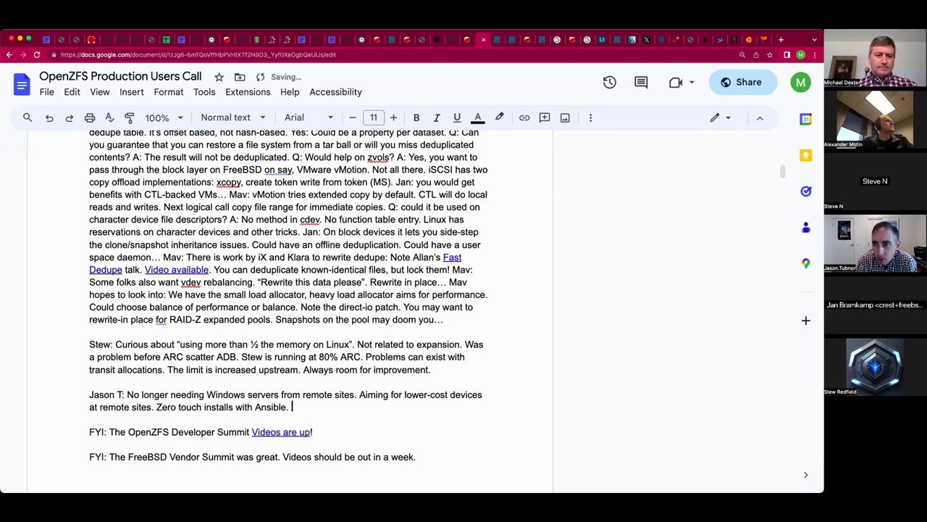
{"action": "type", "text": "Configs pushed each night."}
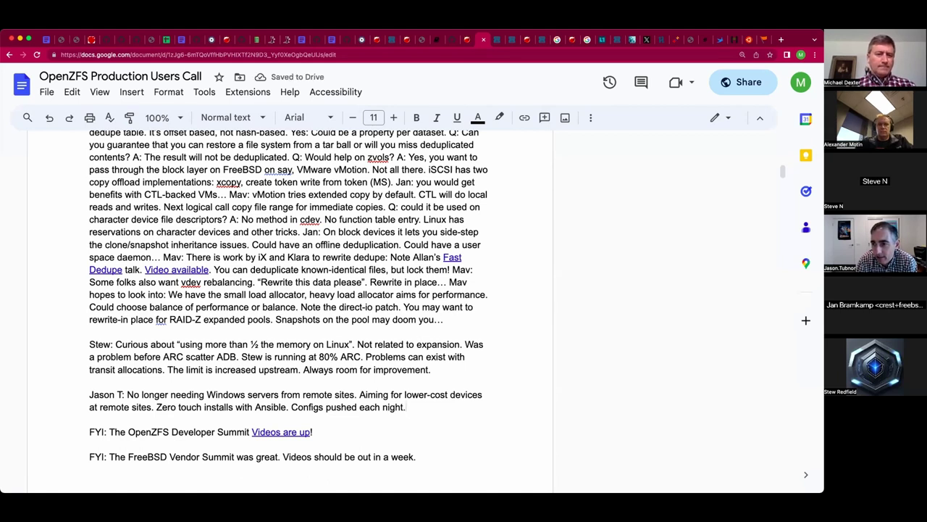
{"action": "key", "text": "Return"}
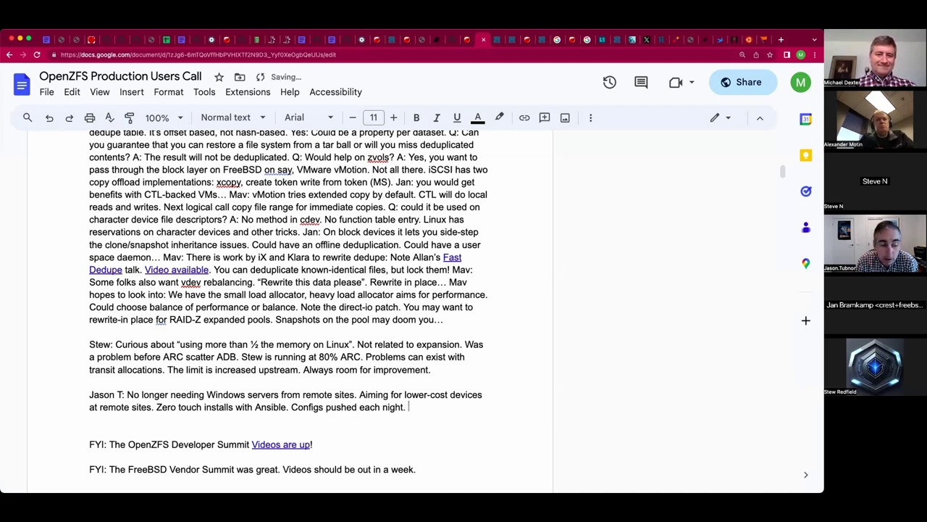
Add 'Q: Push or Ansible pull?', the OpenBSD daemons include feature, and conf.local.
{"action": "type", "text": "Q: Push or Ansible "}
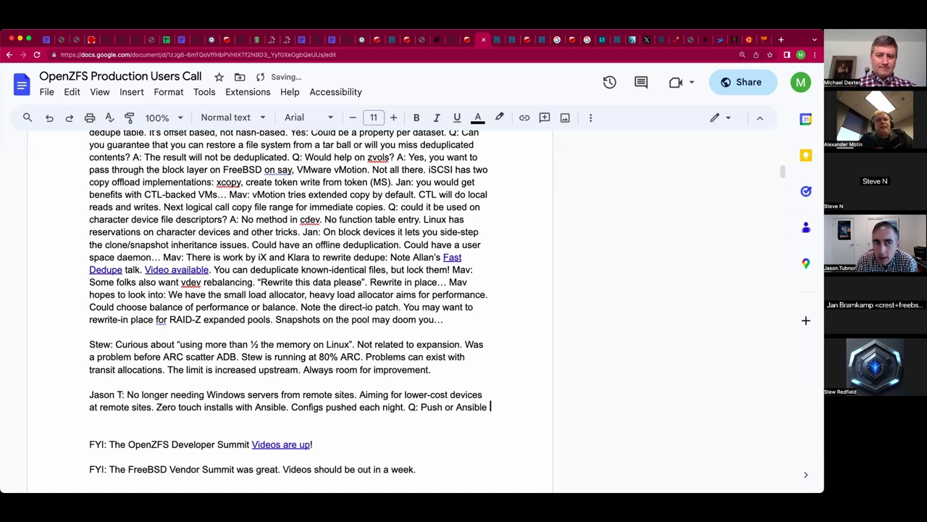
{"action": "type", "text": "pull?"}
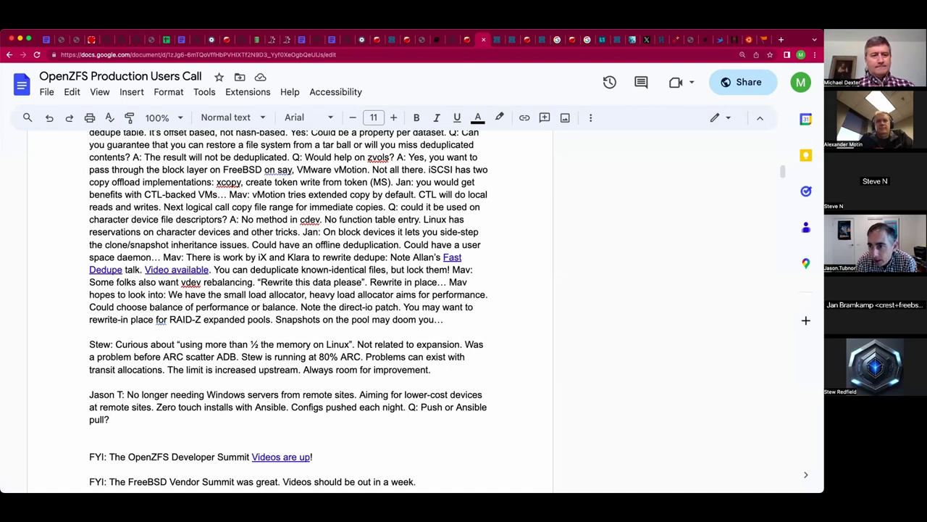
{"action": "type", "text": "All "}
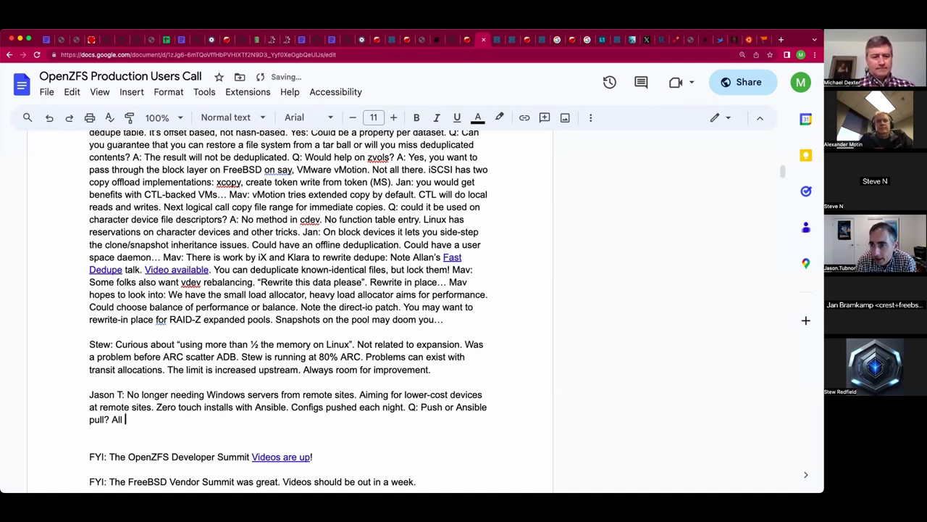
{"action": "type", "text": "OpenBSD d"}
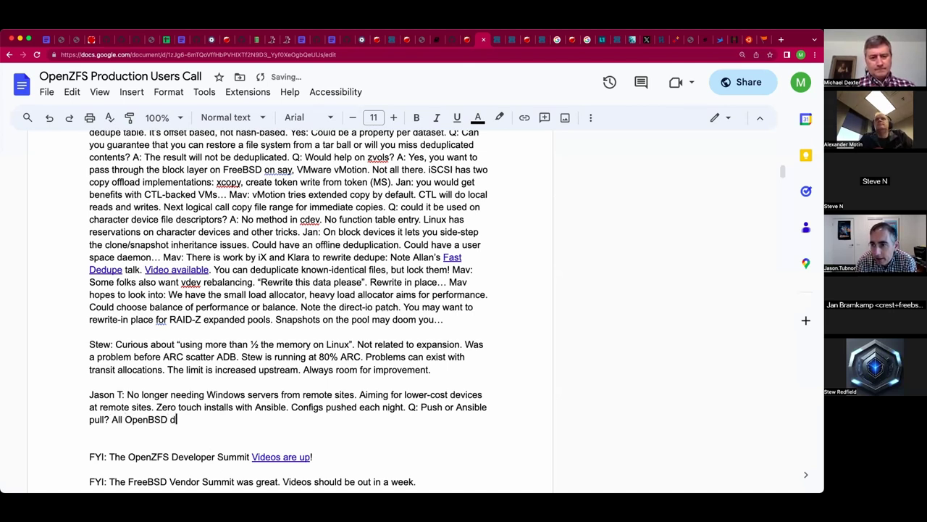
{"action": "type", "text": "aemons have an ."}
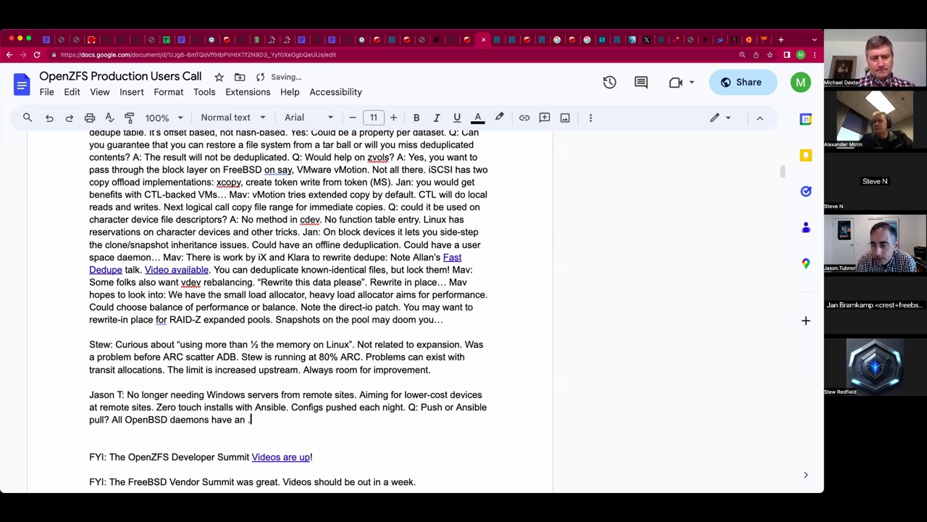
{"action": "key", "text": "BackSpace"}
{"action": "type", "text": "i"}
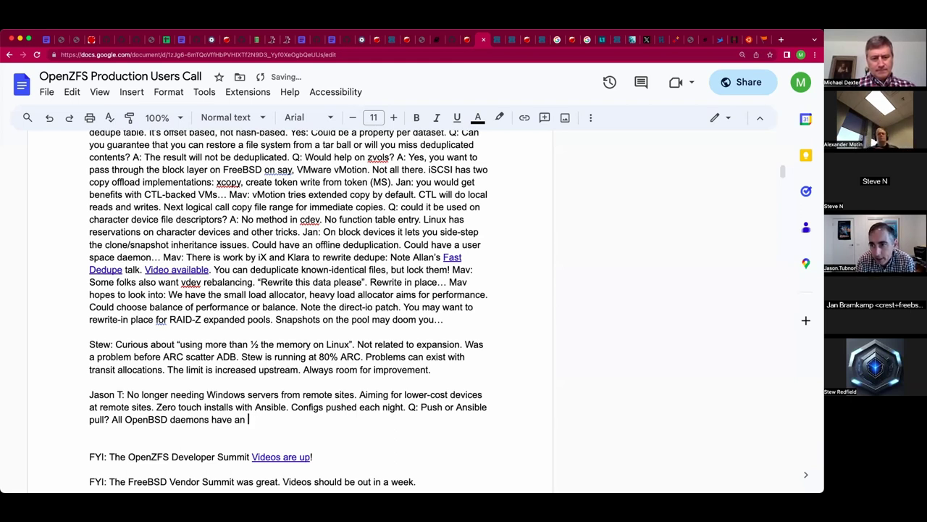
{"action": "type", "text": "nclude feature."}
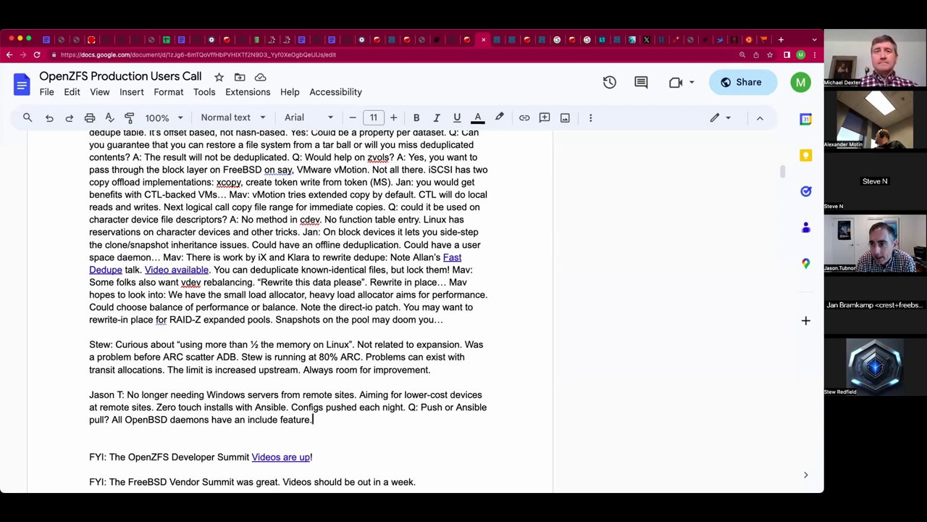
{"action": "type", "text": "conf.loca.l"}
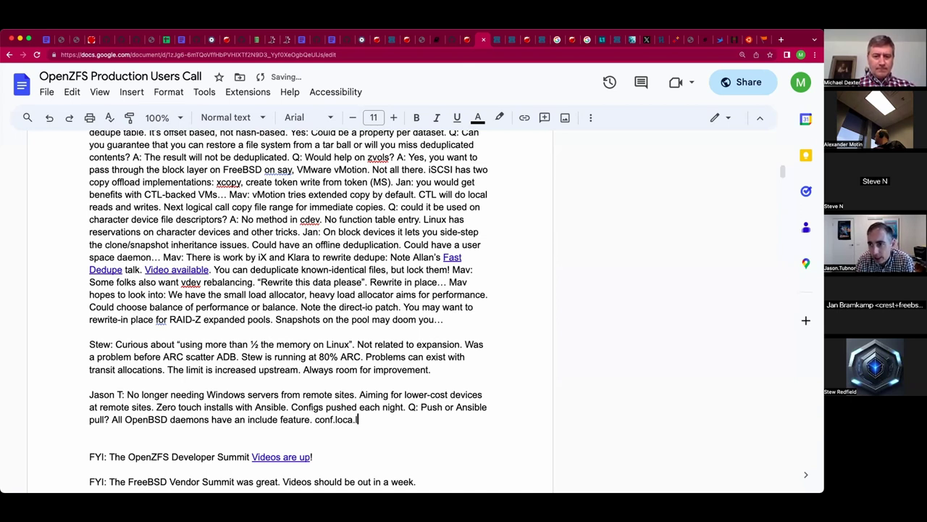
{"action": "key", "text": "BackSpace"}
{"action": "key", "text": "BackSpace"}
{"action": "type", "text": "l."}
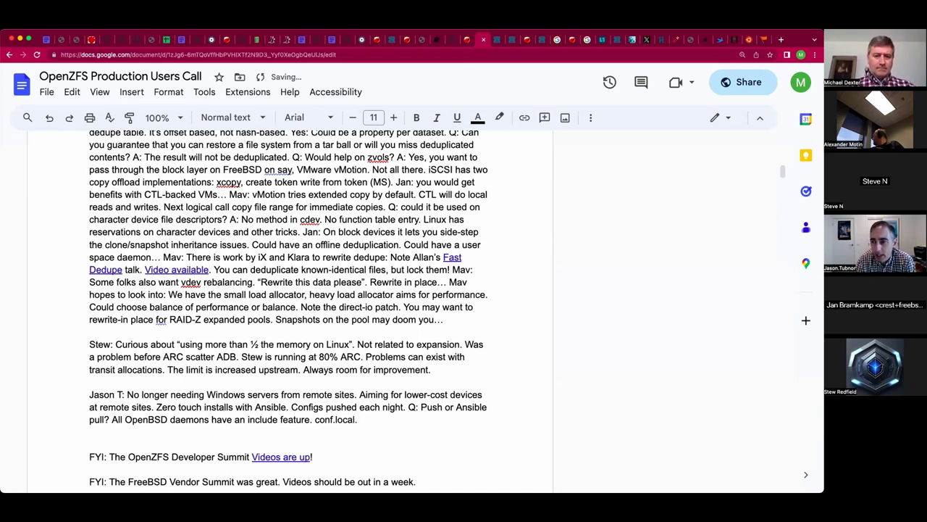
{"action": "type", "text": ".."}
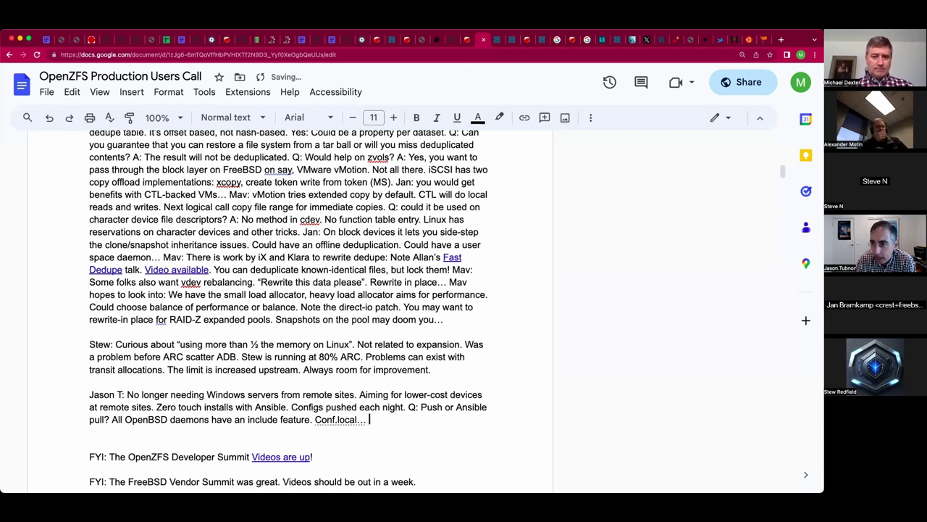
Undo the automatic capitalisation so 'conf.local' stays lowercase.
{"action": "key", "text": "ctrl+z"}
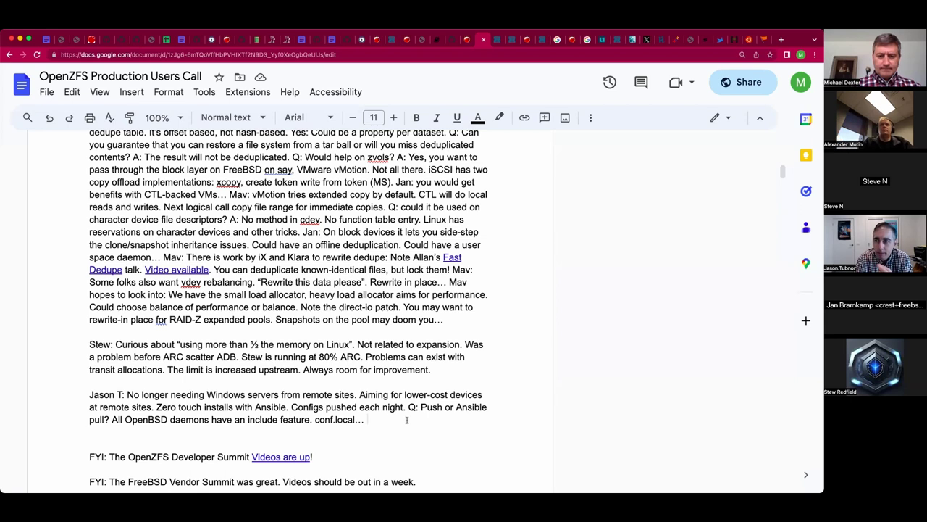
Append 'Configs are in Git…' to the remote-sites note without a trailing space.
{"action": "type", "text": "Conf"}
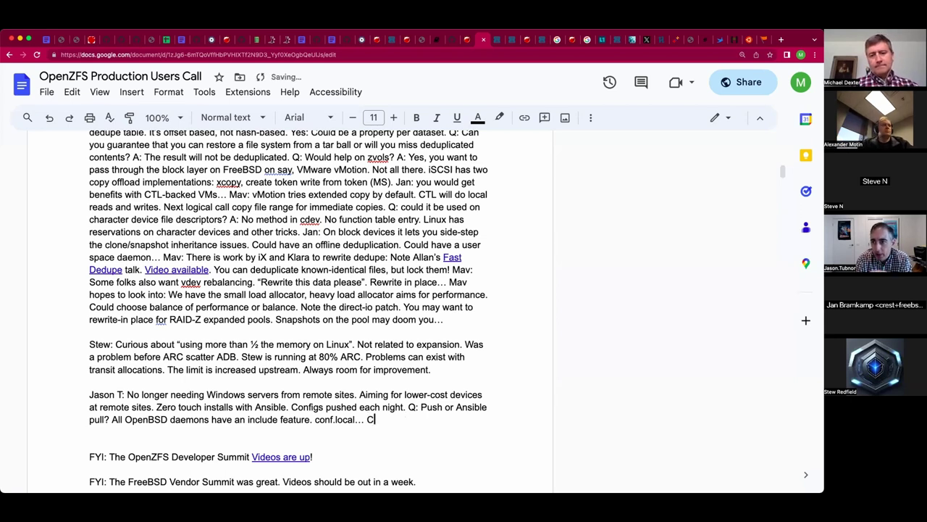
{"action": "type", "text": "igs "}
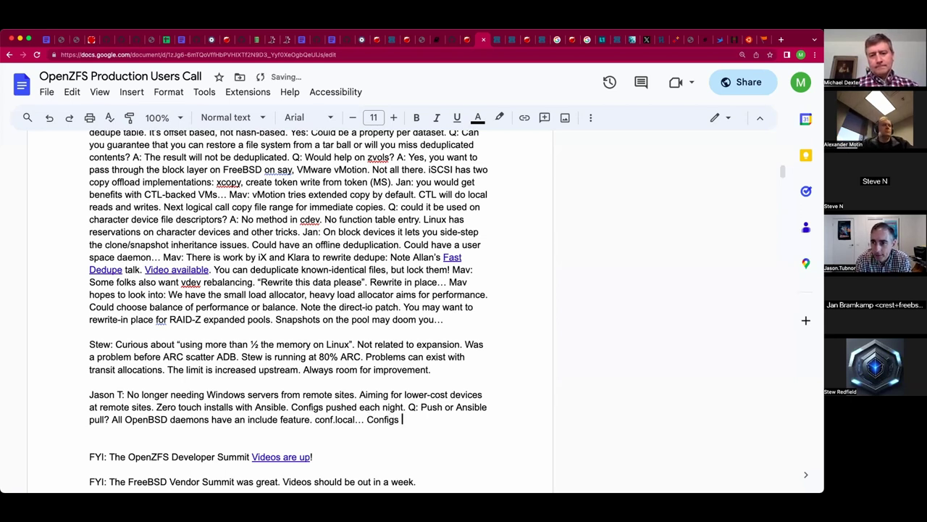
{"action": "type", "text": "are in Git…"}
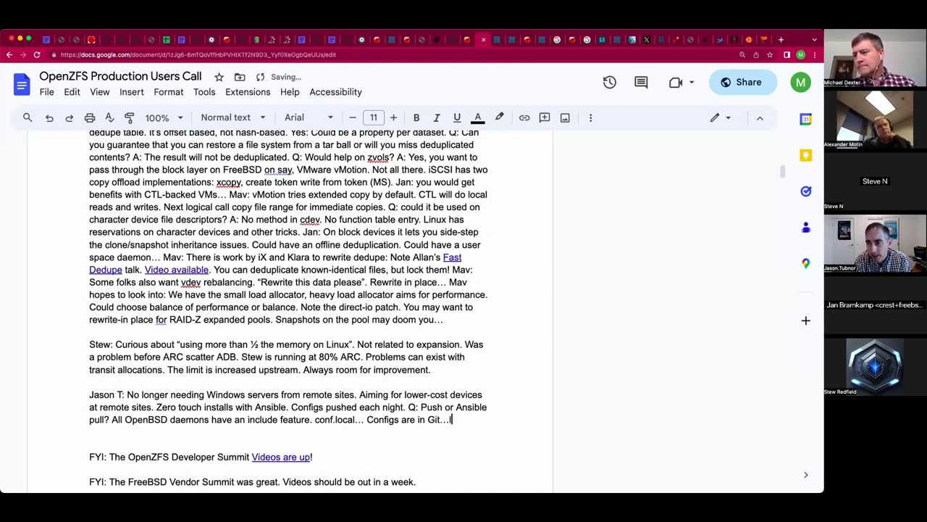
{"action": "key", "text": "BackSpace"}
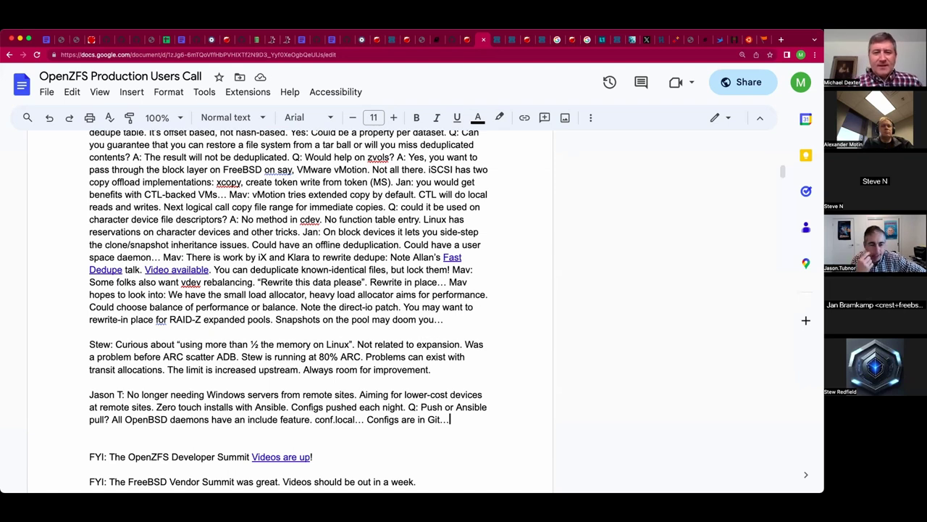
{"action": "scroll", "coordinate": [338, 294], "scroll_direction": "down", "scroll_amount": 1}
{"action": "scroll", "coordinate": [339, 294], "scroll_direction": "down", "scroll_amount": 3}
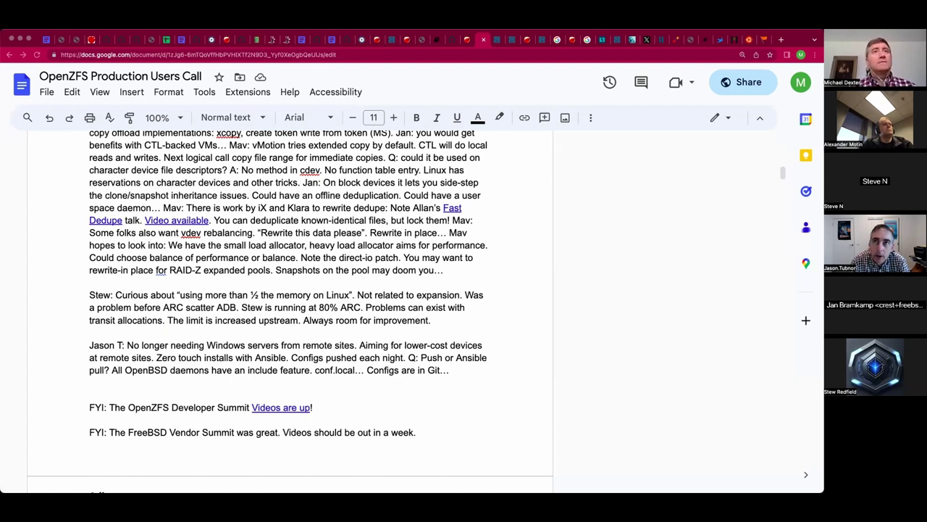
Add a line above the FYI items recommending the speaker's talk on bhyve/OpenZFS/OpenBSD/Windows.
{"action": "scroll", "coordinate": [331, 398], "scroll_direction": "up", "scroll_amount": 1}
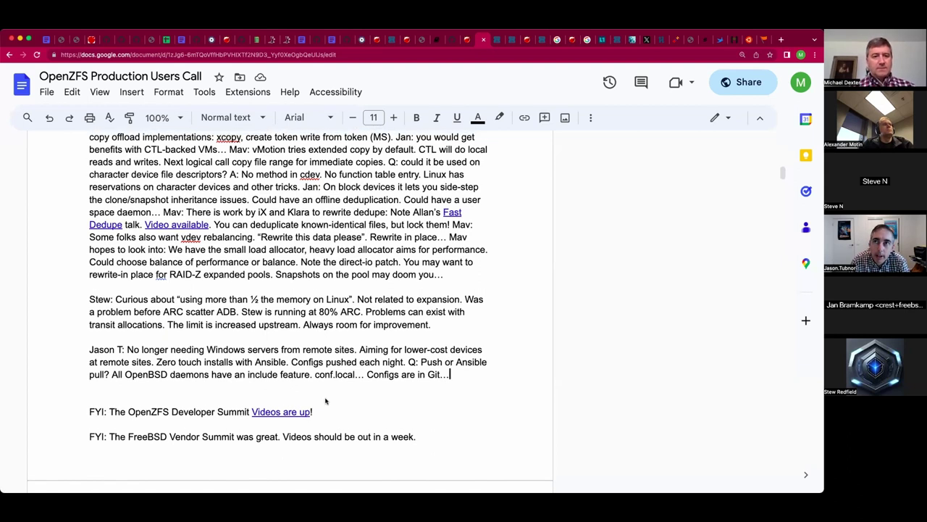
{"action": "left_click", "coordinate": [325, 400]}
{"action": "type", "text": "Do "}
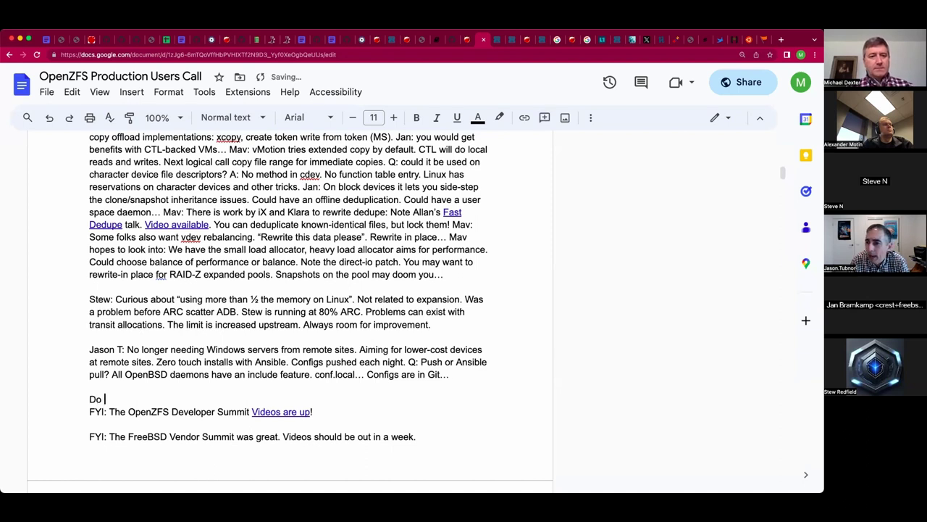
{"action": "type", "text": "check out Ja"}
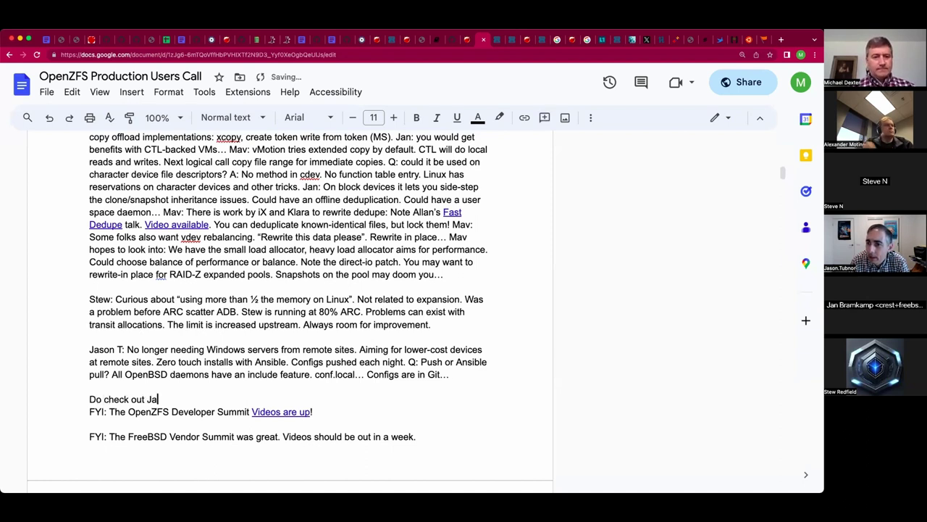
{"action": "type", "text": "son's talk on "}
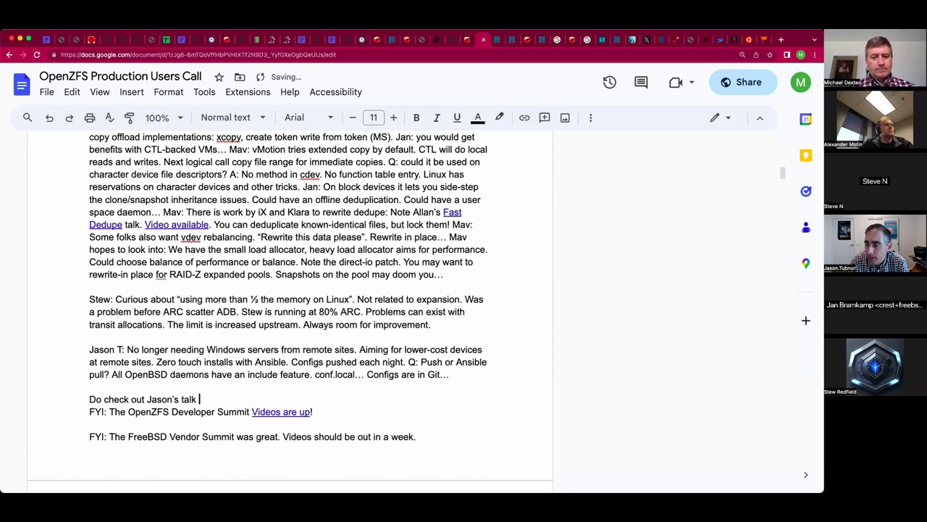
{"action": "type", "text": "bhyve/O"}
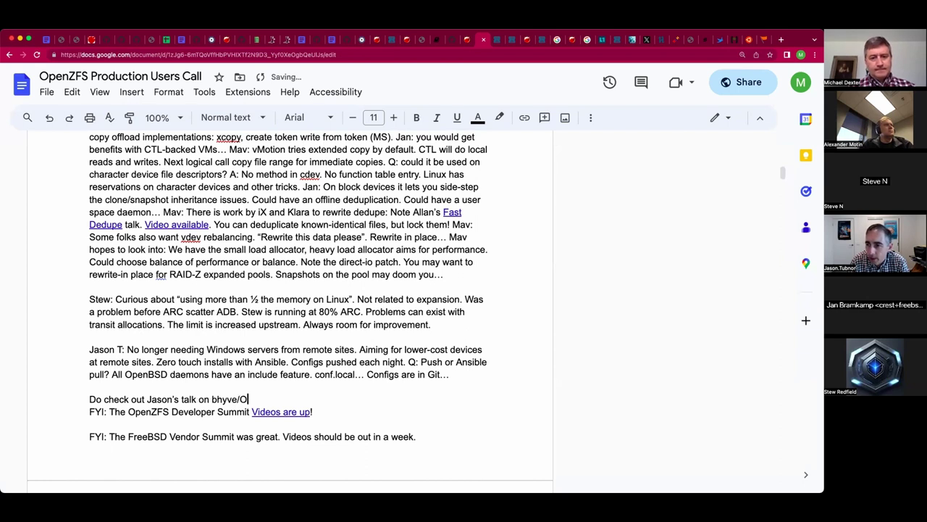
{"action": "type", "text": "penZFS/"}
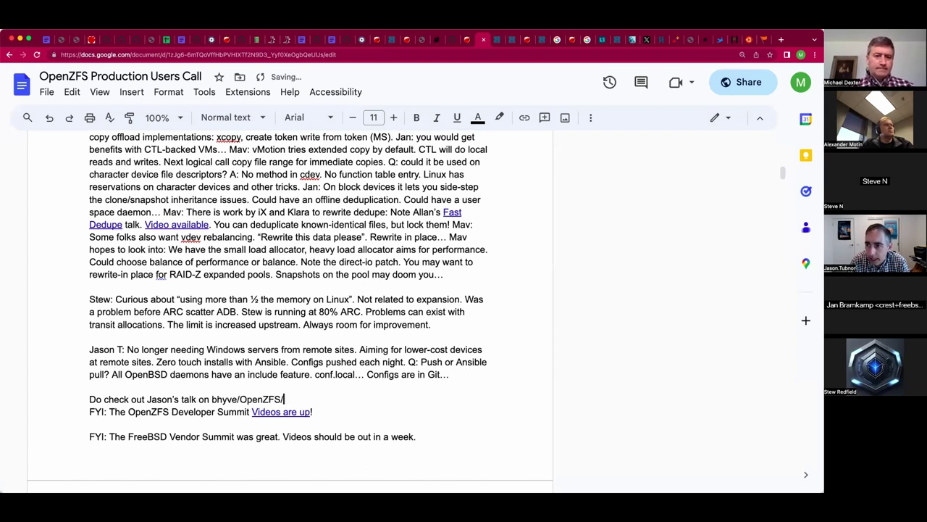
{"action": "type", "text": "Open"}
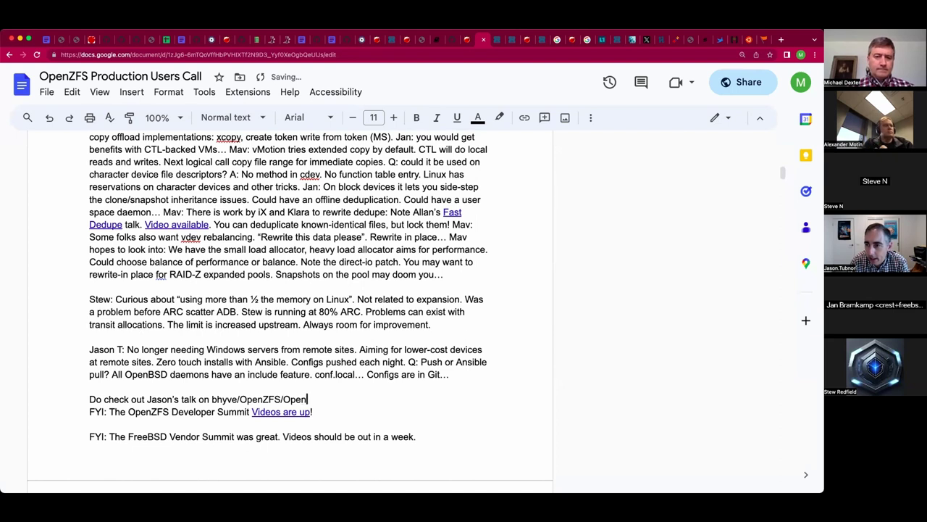
{"action": "type", "text": "BSD/Windows."}
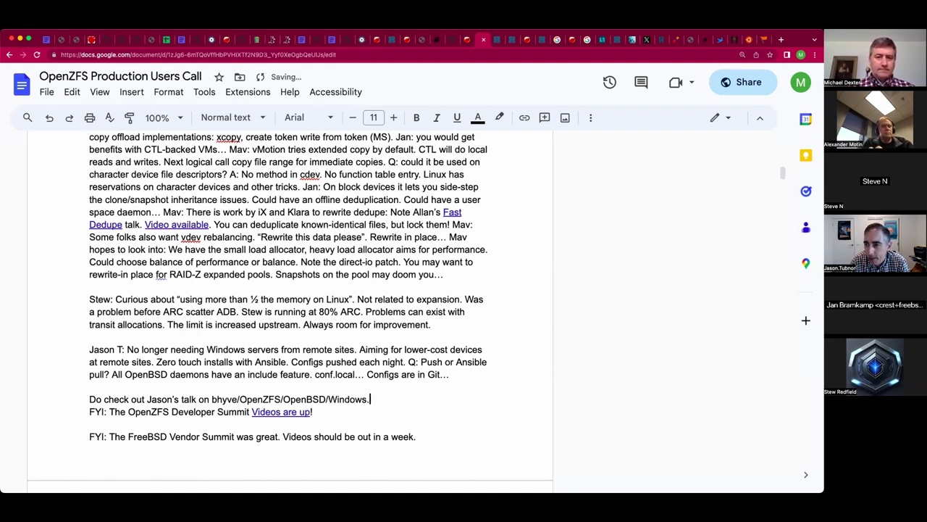
{"action": "key", "text": "Return"}
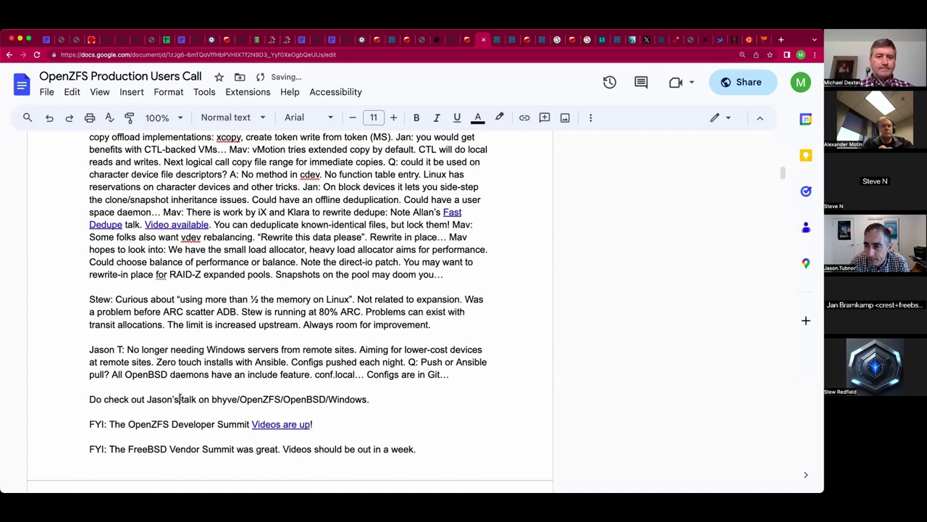
Link the phrase 'talk on bhyve/OpenZFS/OpenBSD/Windows' to the talk's YouTube video.
{"action": "double_click", "coordinate": [182, 400]}
{"action": "left_click_drag", "start_coordinate": [190, 399], "coordinate": [368, 399]}
{"action": "key", "text": "super+k"}
{"action": "key", "text": "super+v"}
{"action": "key", "text": "Return"}
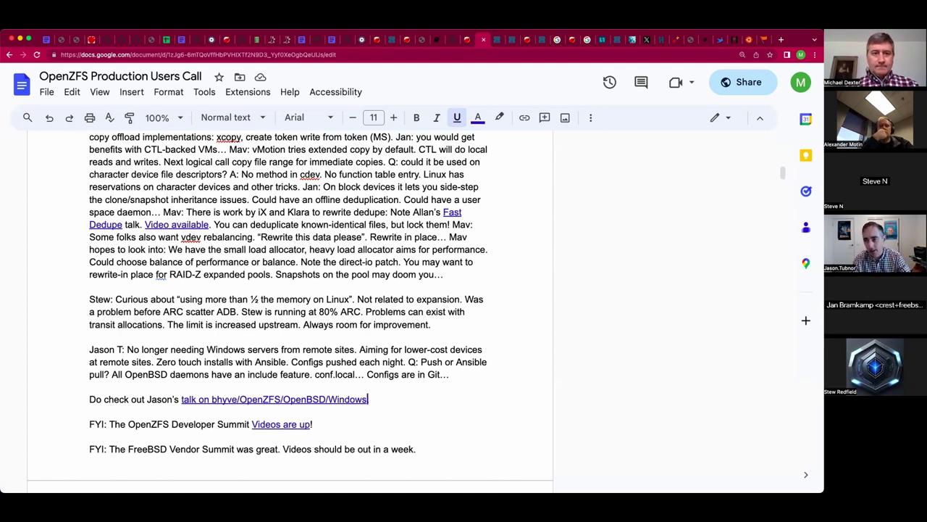
End the talk note with a period and delete the empty line above Adjournment.
{"action": "scroll", "coordinate": [460, 289], "scroll_direction": "down", "scroll_amount": 2}
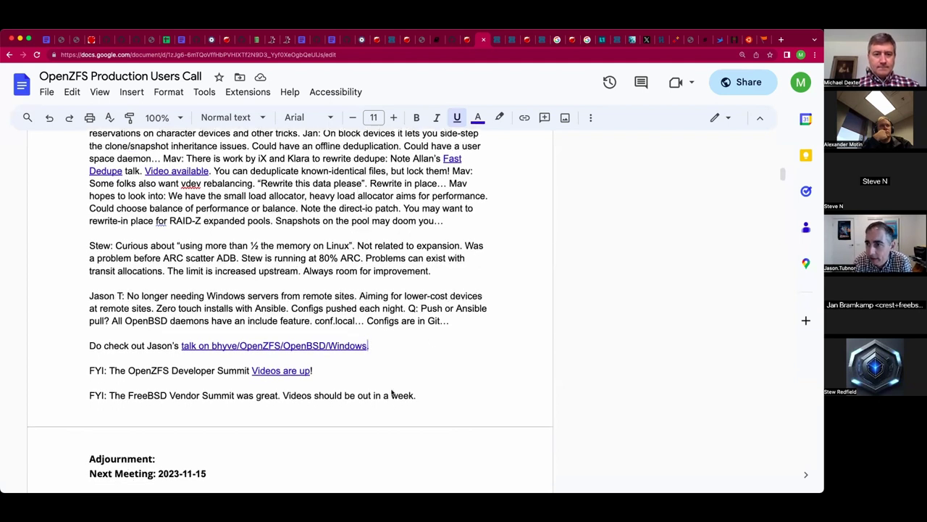
{"action": "type", "text": "."}
{"action": "key", "text": "Down"}
{"action": "key", "text": "Down"}
{"action": "key", "text": "Down"}
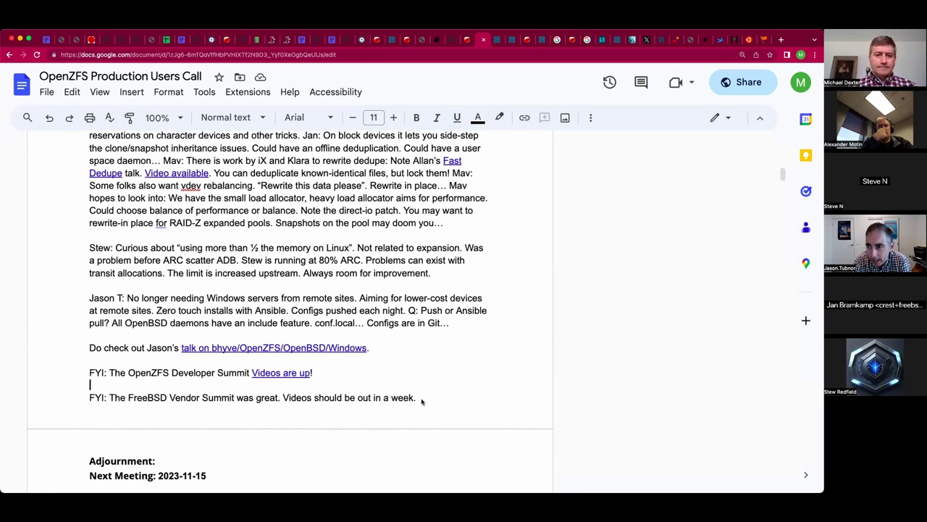
{"action": "key", "text": "shift+Left"}
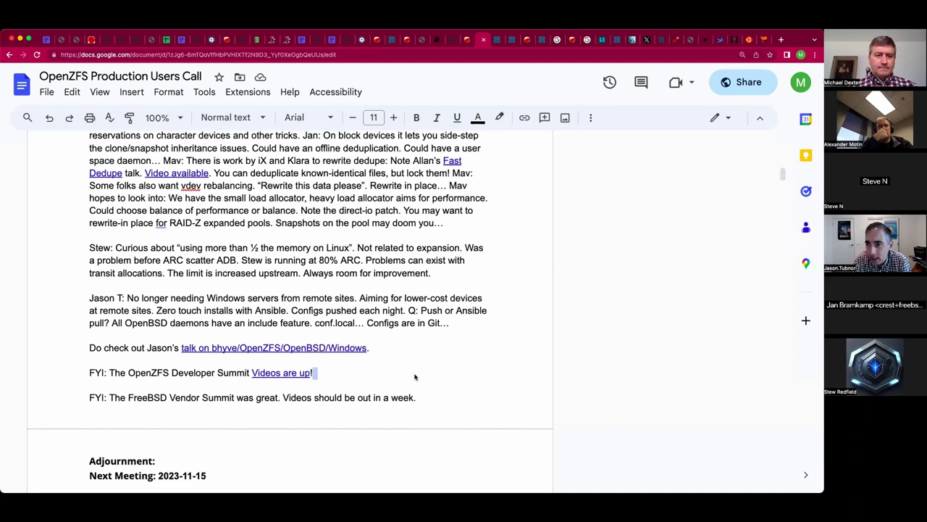
{"action": "key", "text": "Left"}
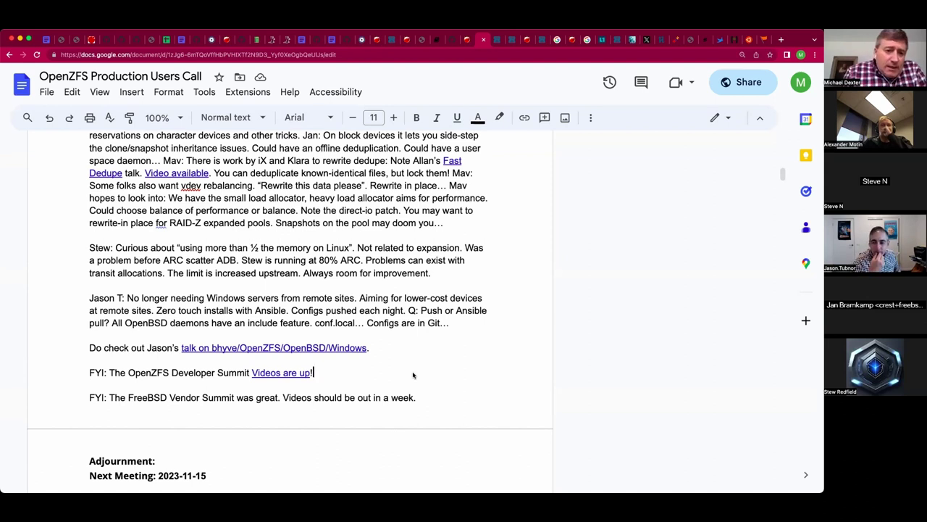
{"action": "left_click", "coordinate": [257, 421]}
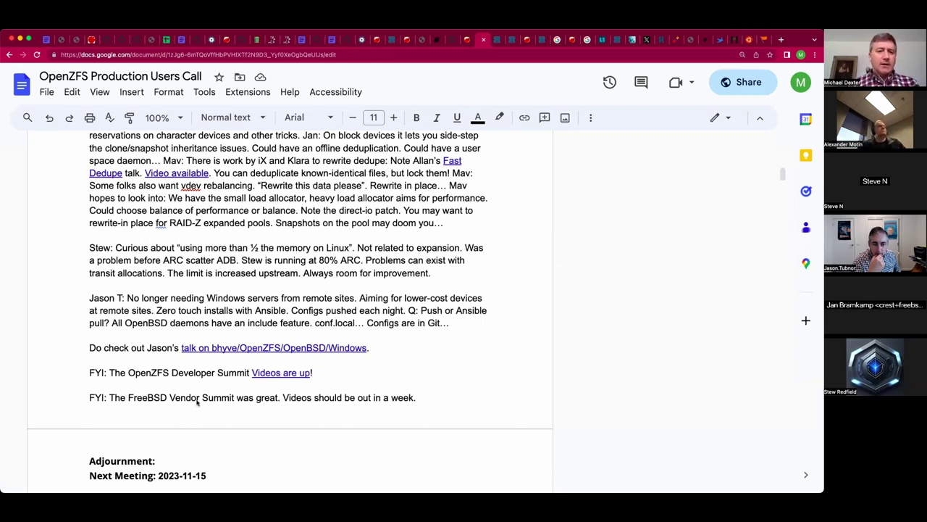
{"action": "triple_click", "coordinate": [191, 426]}
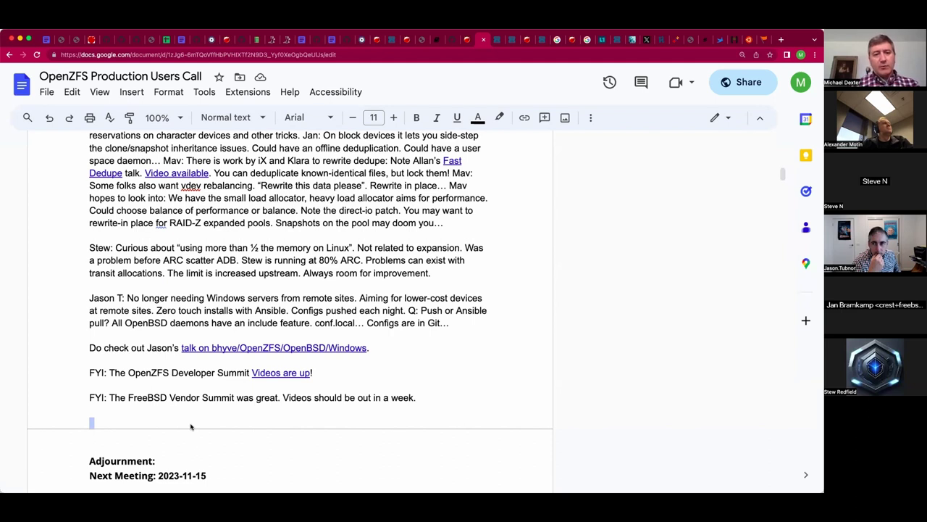
{"action": "left_click", "coordinate": [191, 426]}
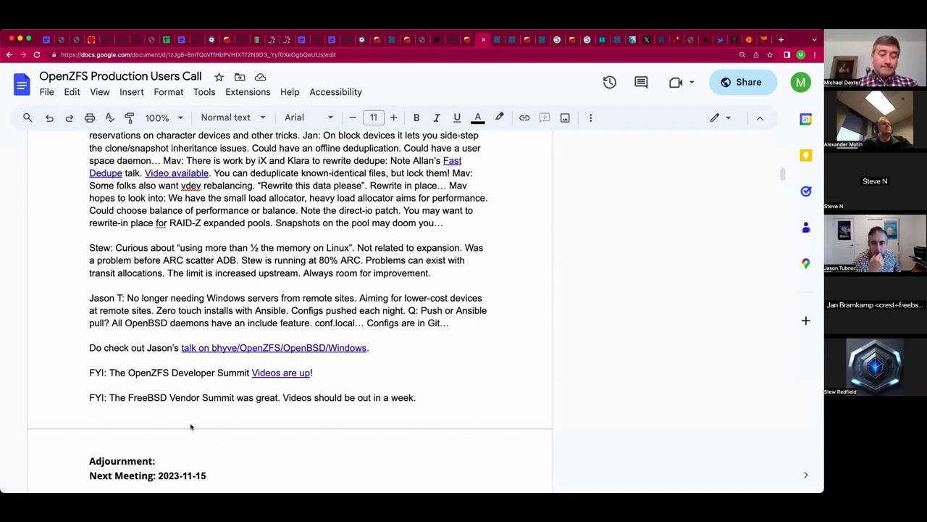
{"action": "double_click", "coordinate": [158, 446]}
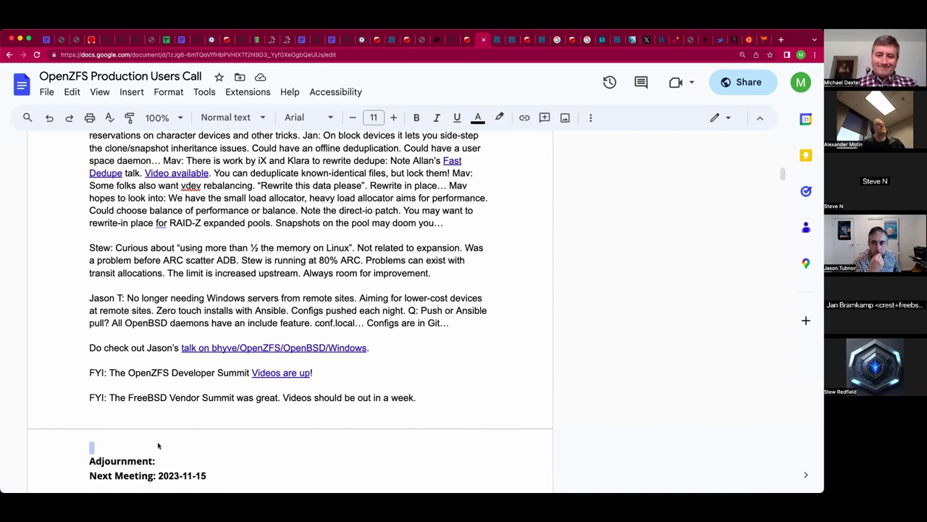
{"action": "key", "text": "BackSpace"}
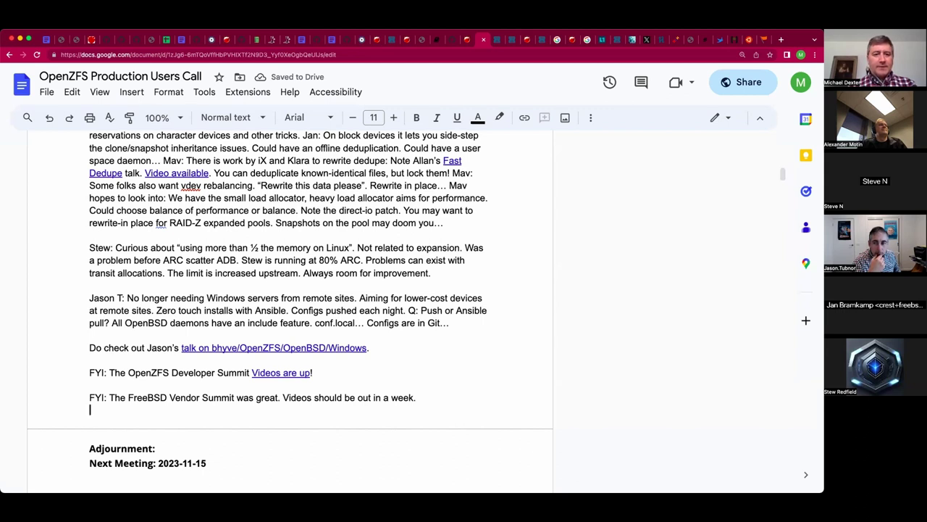
Append 'The YouTube live streams are still up and linked from the invitation.' to the FreeBSD note.
{"action": "left_click", "coordinate": [90, 397]}
{"action": "type", "text": "The "}
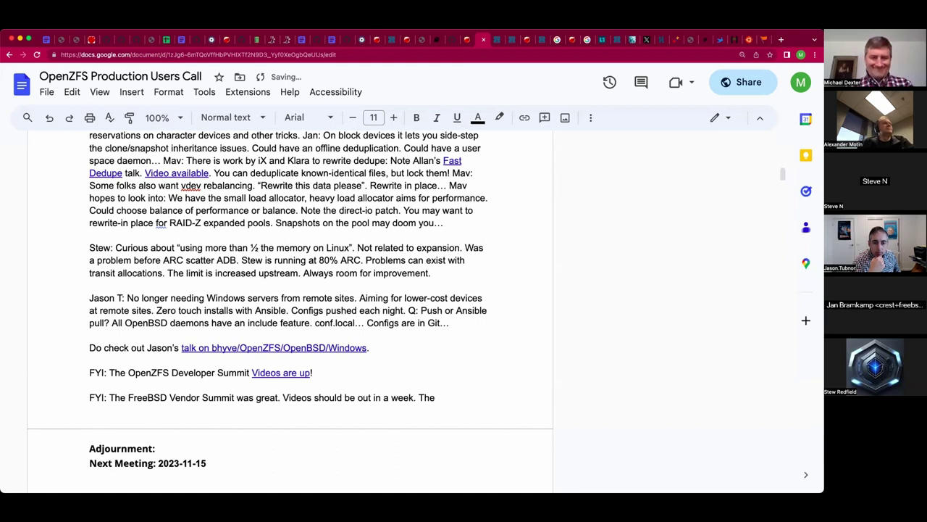
{"action": "type", "text": "live"}
{"action": "key", "text": "BackSpace"}
{"action": "key", "text": "BackSpace"}
{"action": "key", "text": "BackSpace"}
{"action": "type", "text": "YouTube"}
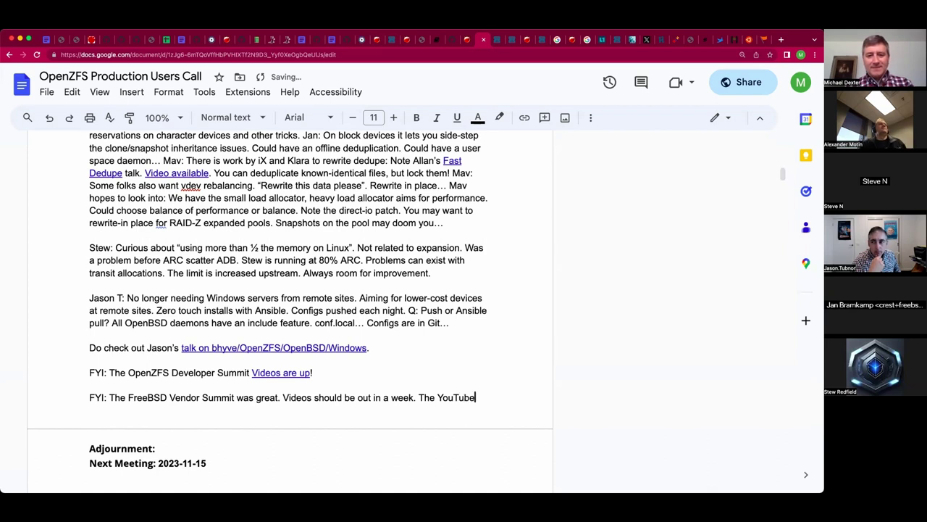
{"action": "type", "text": " live streams are "}
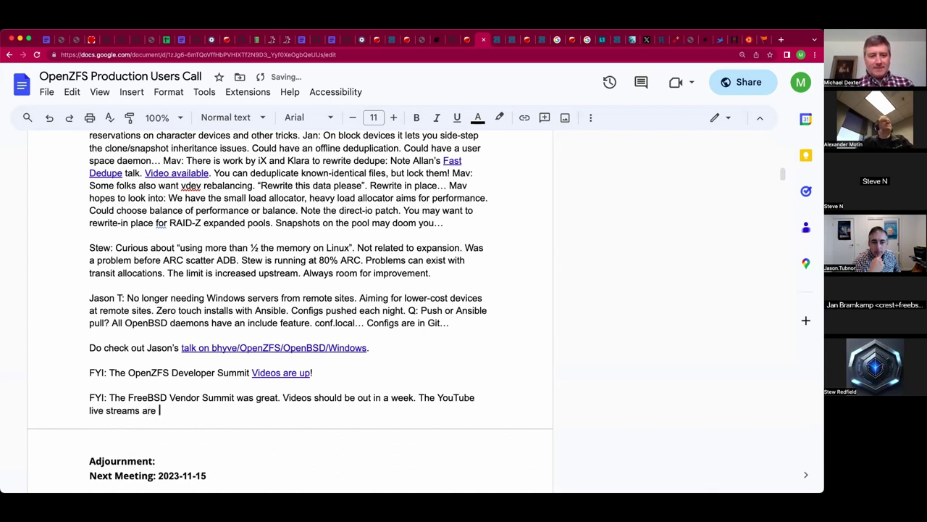
{"action": "type", "text": "still "}
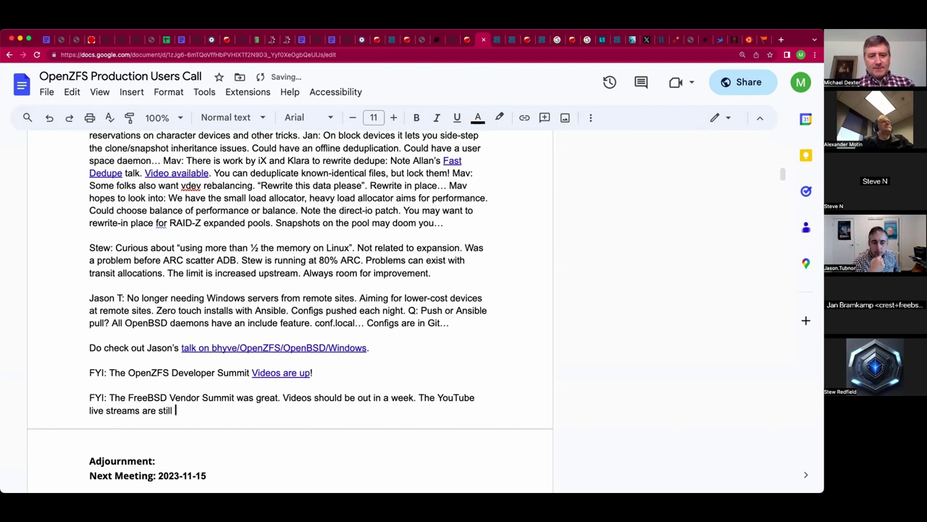
{"action": "type", "text": "up and linked from the "}
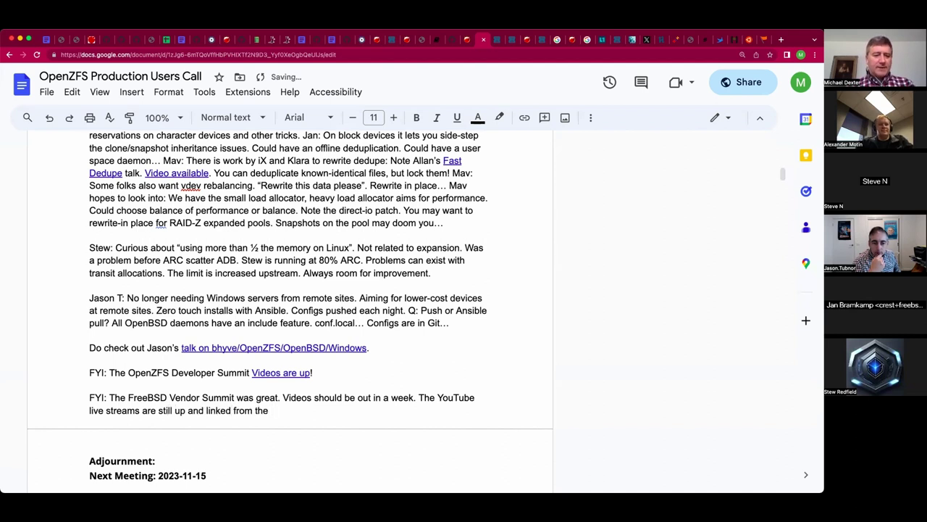
{"action": "type", "text": "main page."}
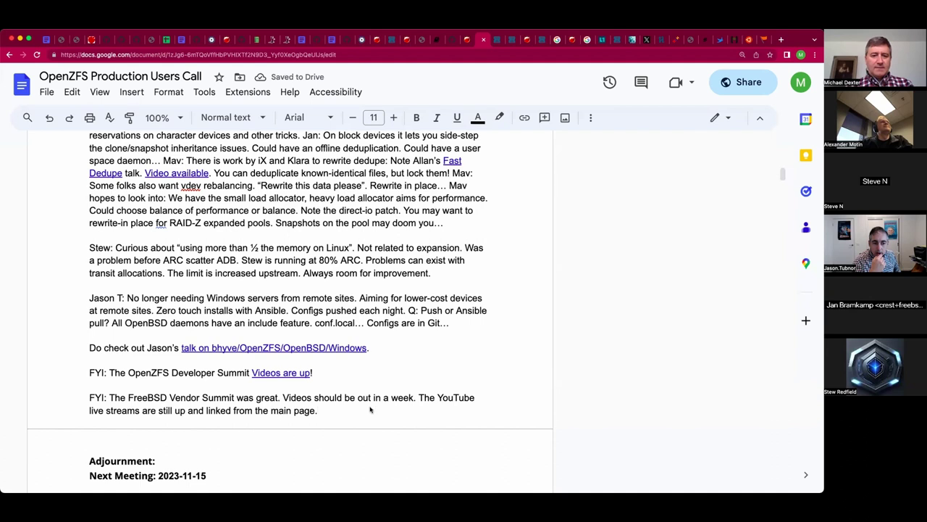
{"action": "key", "text": "BackSpace"}
{"action": "type", "text": "ot"}
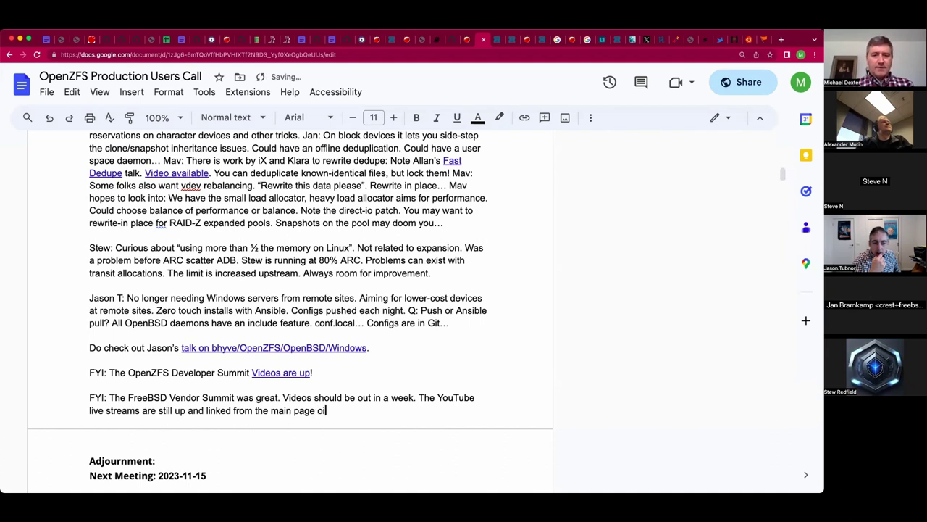
{"action": "key", "text": "BackSpace"}
{"action": "key", "text": "BackSpace"}
{"action": "key", "text": "BackSpace"}
{"action": "key", "text": "BackSpace"}
{"action": "key", "text": "BackSpace"}
{"action": "key", "text": "BackSpace"}
{"action": "key", "text": "BackSpace"}
{"action": "key", "text": "BackSpace"}
{"action": "key", "text": "BackSpace"}
{"action": "key", "text": "BackSpace"}
{"action": "key", "text": "BackSpace"}
{"action": "key", "text": "BackSpace"}
{"action": "key", "text": "BackSpace"}
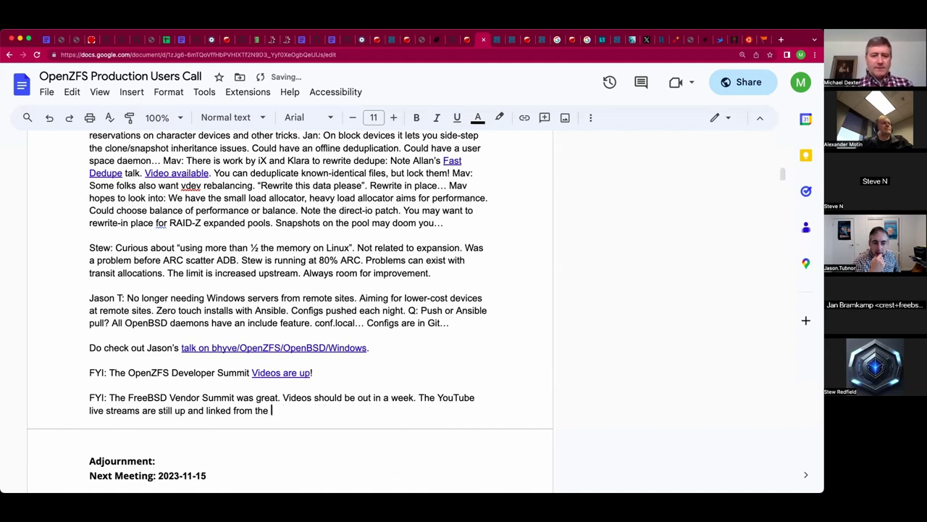
{"action": "type", "text": "inv"}
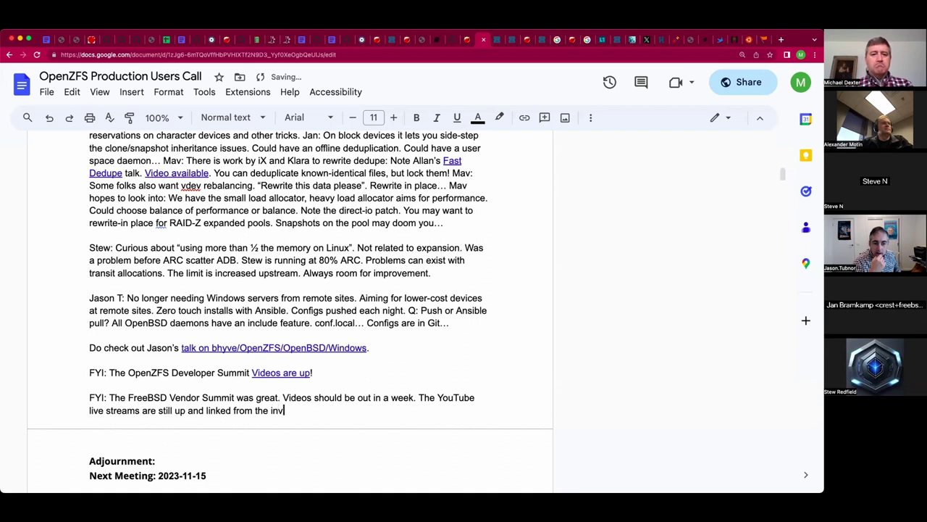
{"action": "type", "text": "itation."}
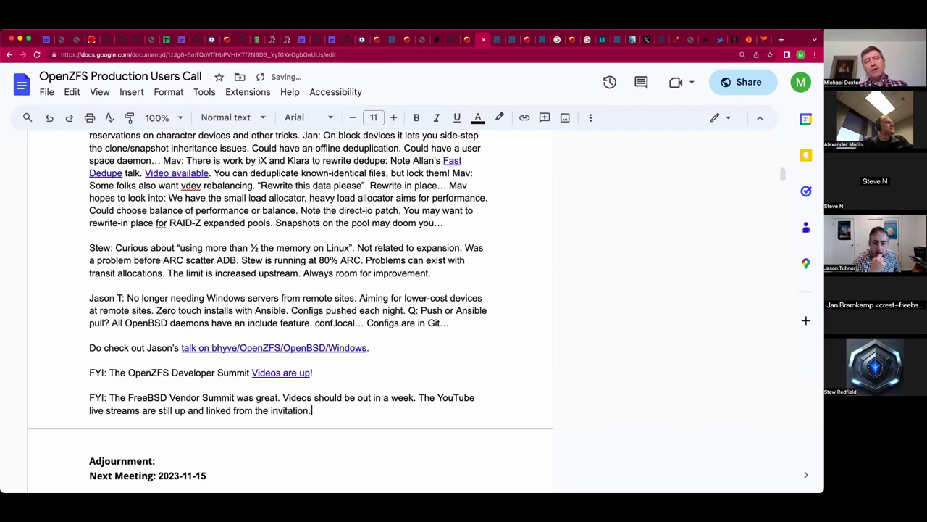
{"action": "left_click", "coordinate": [90, 434]}
{"action": "left_click", "coordinate": [90, 446]}
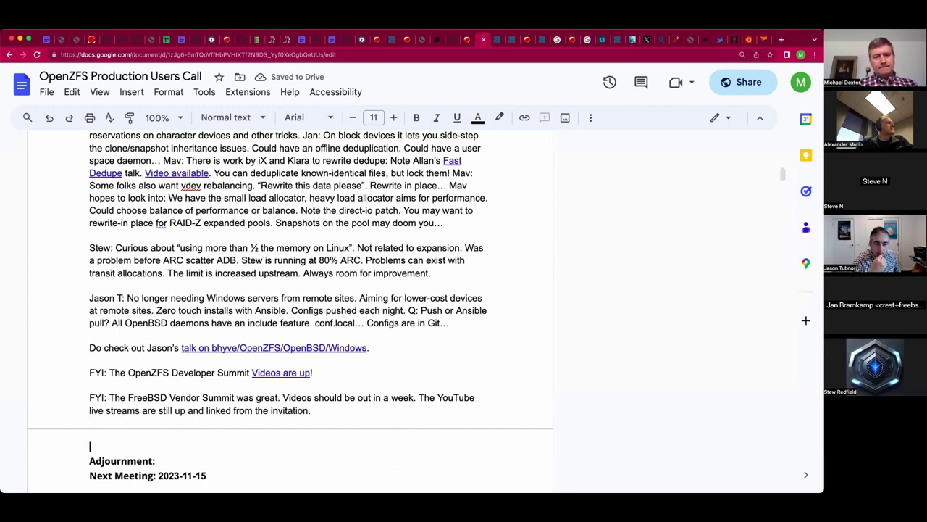
Delete the two leftover empty lines just above the Adjournment heading.
{"action": "key", "text": "BackSpace"}
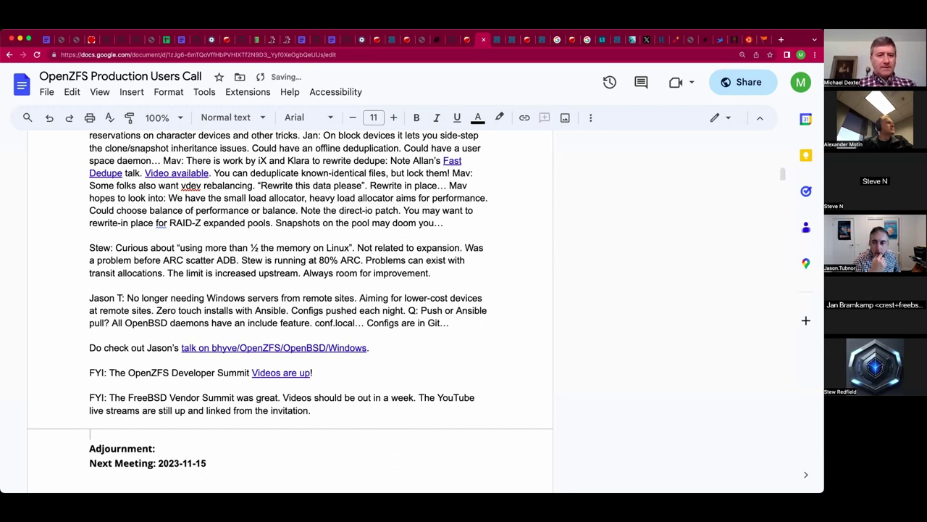
{"action": "key", "text": "BackSpace"}
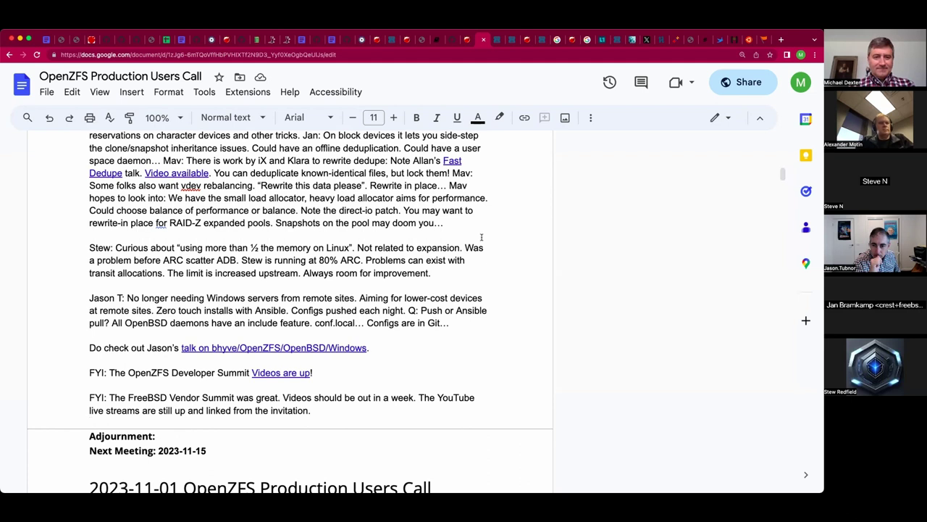
{"action": "scroll", "coordinate": [535, 255], "scroll_direction": "up", "scroll_amount": 1}
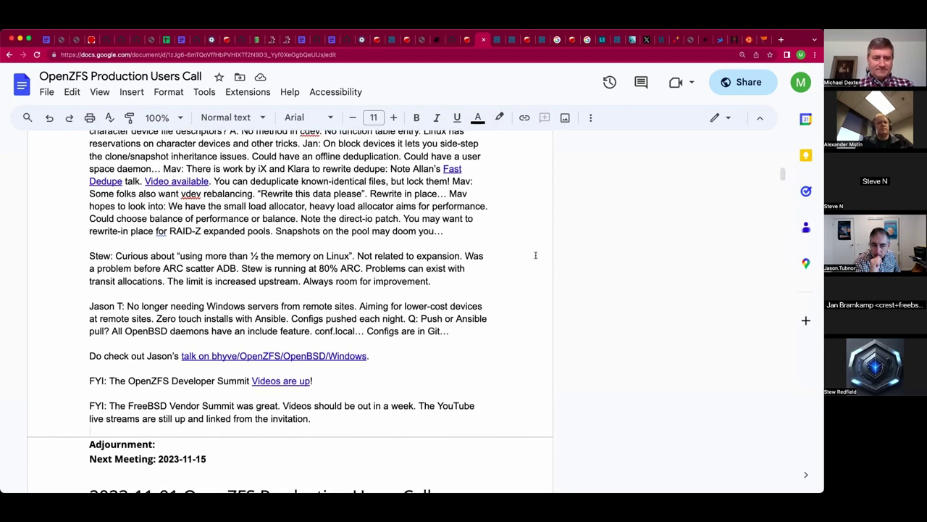
{"action": "scroll", "coordinate": [535, 255], "scroll_direction": "up", "scroll_amount": 1}
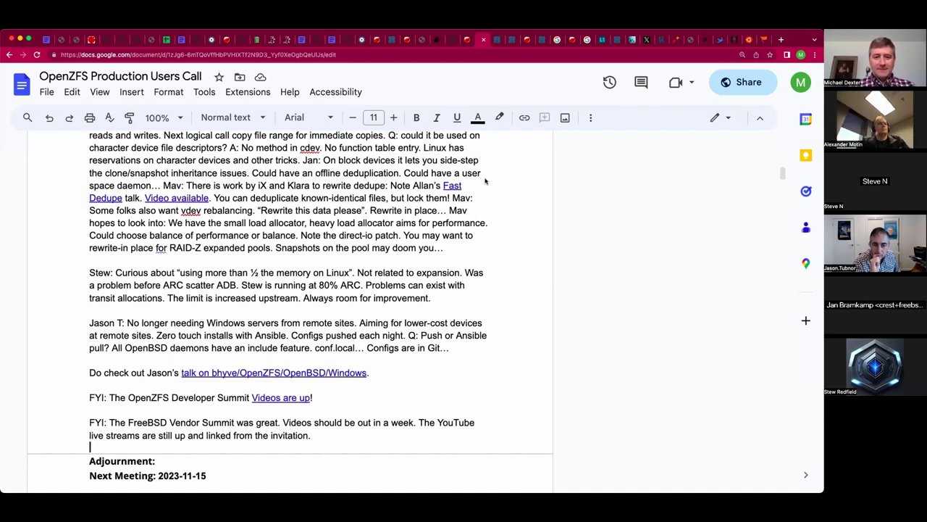
After the invitation sentence, add 'Link 1' linked to the YouTube live stream address, then 'Link 2'.
{"action": "left_click", "coordinate": [408, 435]}
{"action": "type", "text": "Link 1"}
{"action": "key", "text": "shift+Left"}
{"action": "key", "text": "shift+Left"}
{"action": "key", "text": "shift+Left"}
{"action": "key", "text": "shift+Left"}
{"action": "key", "text": "shift+Left"}
{"action": "key", "text": "shift+Left"}
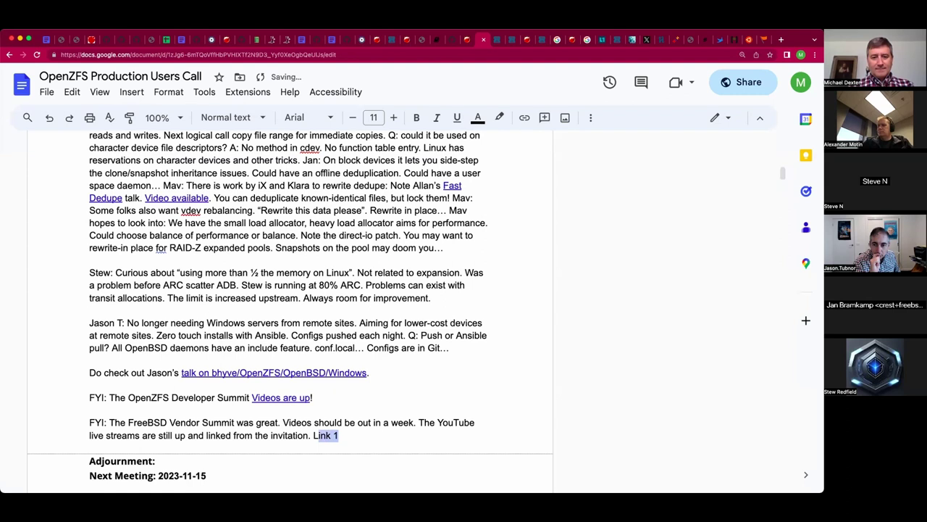
{"action": "key", "text": "ctrl+k"}
{"action": "key", "text": "ctrl+v"}
{"action": "key", "text": "Return"}
{"action": "type", "text": "Link 2"}
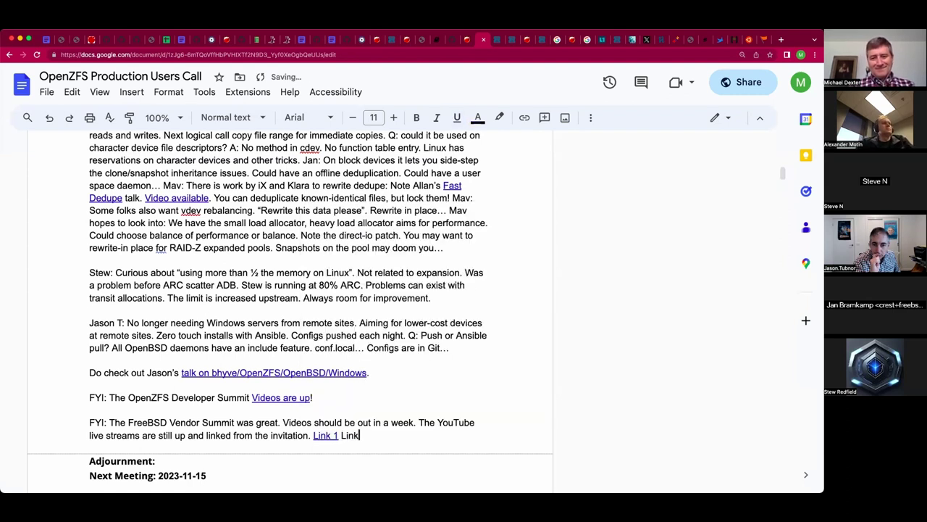
{"action": "key", "text": "shift+Left"}
{"action": "key", "text": "shift+Left"}
{"action": "key", "text": "shift+Left"}
{"action": "key", "text": "shift+Left"}
{"action": "key", "text": "shift+Left"}
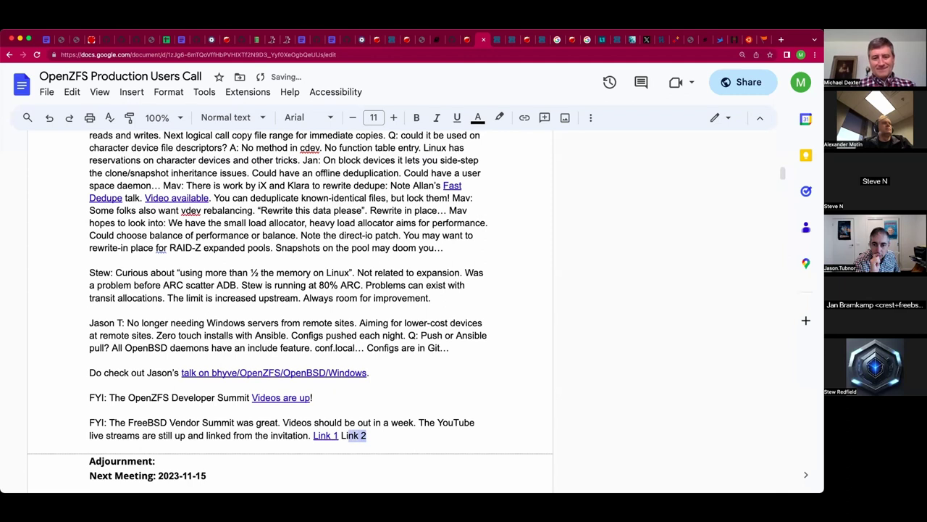
{"action": "key", "text": "shift+Left"}
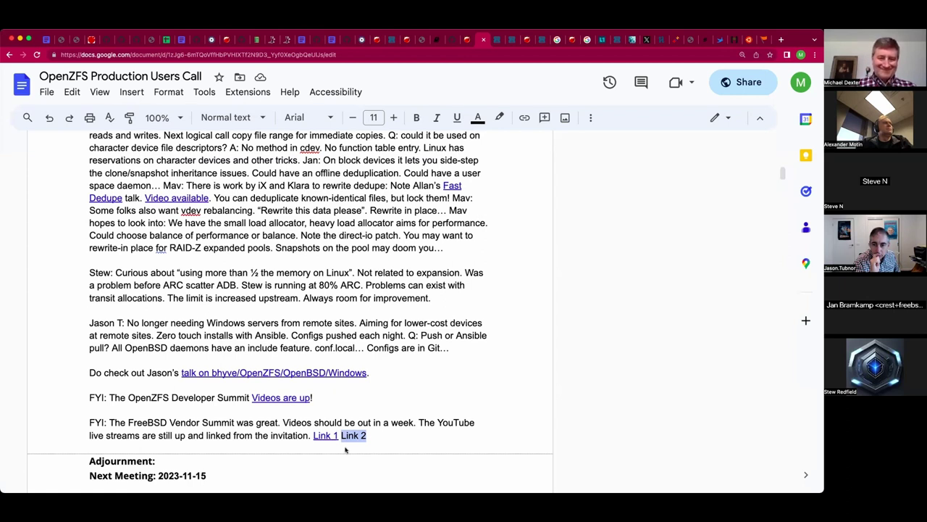
Relabel the second link text 'Link 1' and link it to the YouTube address.
{"action": "left_click", "coordinate": [374, 434]}
{"action": "key", "text": "BackSpace"}
{"action": "type", "text": "1"}
{"action": "key", "text": "shift+Left"}
{"action": "key", "text": "shift+Left"}
{"action": "key", "text": "shift+Left"}
{"action": "key", "text": "shift+Left"}
{"action": "key", "text": "shift+Left"}
{"action": "key", "text": "shift+Left"}
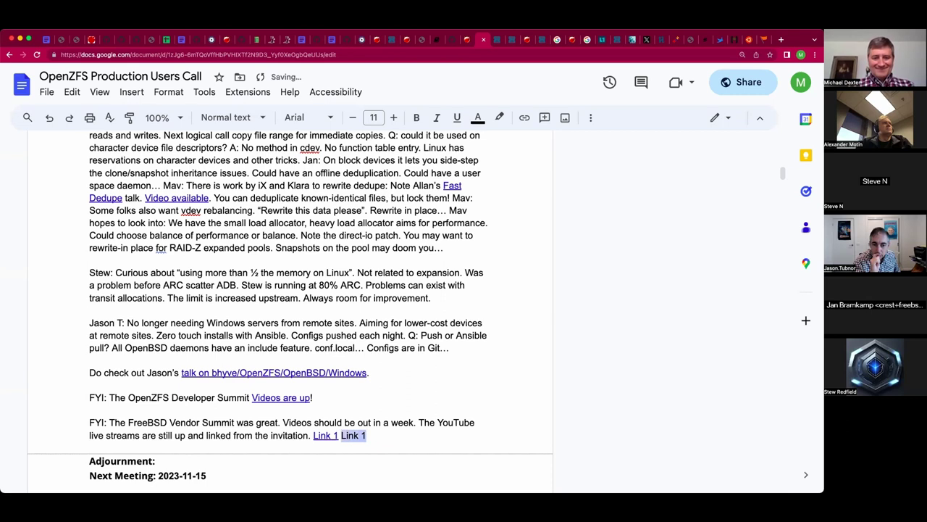
{"action": "key", "text": "super+k"}
{"action": "type", "text": "https://www.youtube.com/watch?v=e_962G6nJkg"}
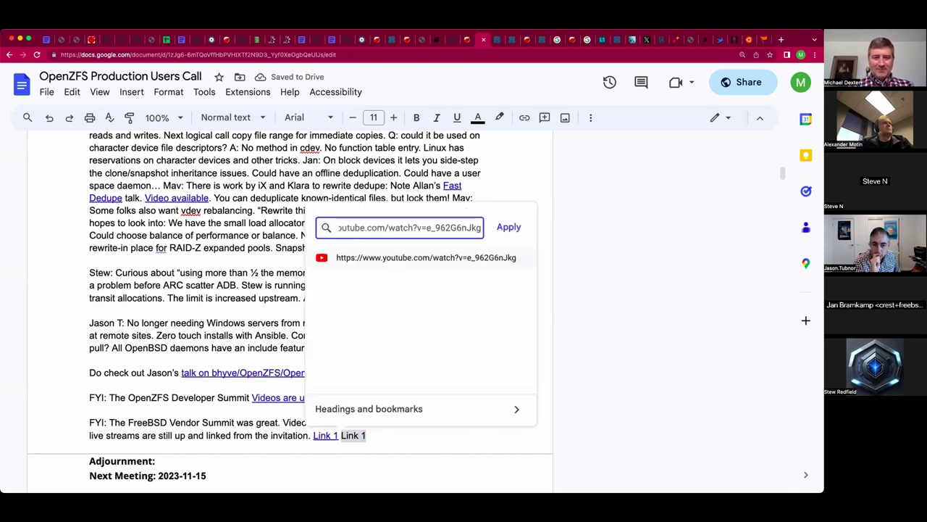
{"action": "key", "text": "Return"}
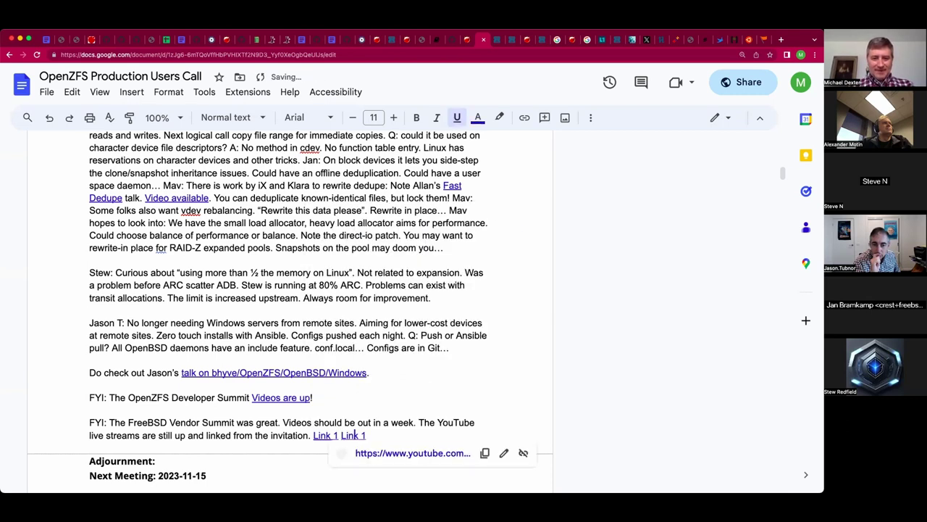
Reorder the labels to read 'Link 1 Link 2', undoing the accidental deletion of the adjournment block.
{"action": "left_click", "coordinate": [333, 434]}
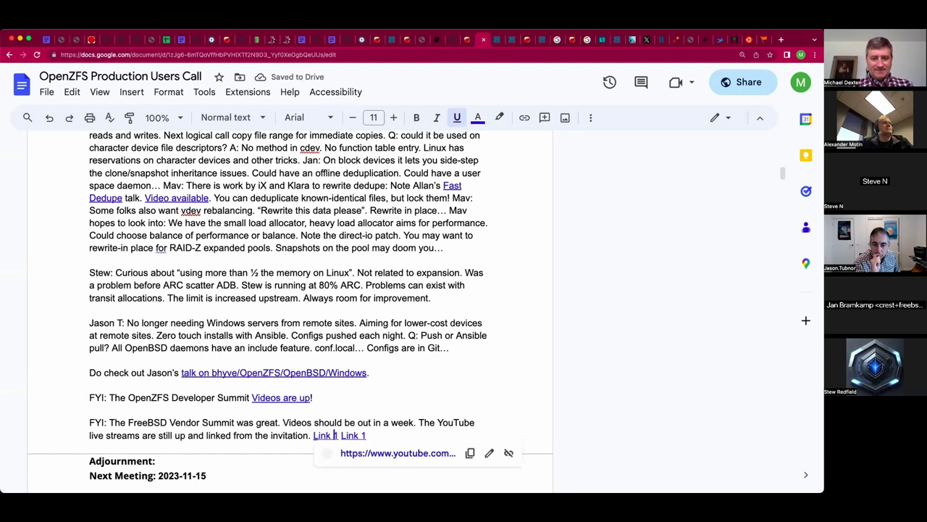
{"action": "type", "text": "2"}
{"action": "key", "text": "BackSpace"}
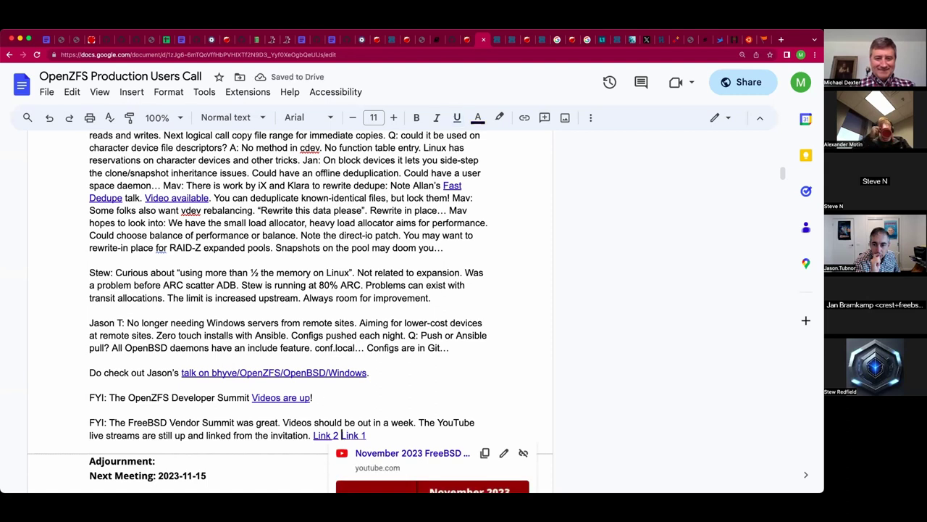
{"action": "key", "text": "shift+End"}
{"action": "key", "text": "ctrl+c"}
{"action": "key", "text": "BackSpace"}
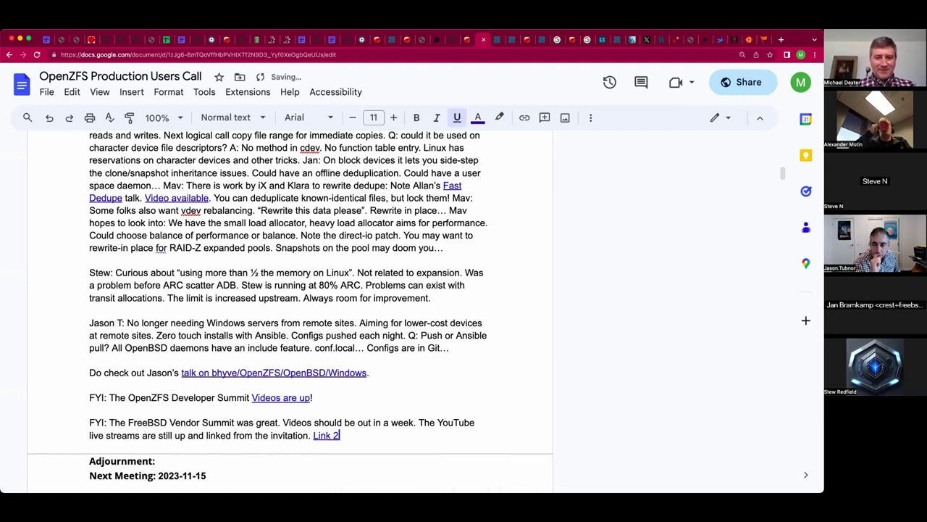
{"action": "left_click", "coordinate": [320, 435]}
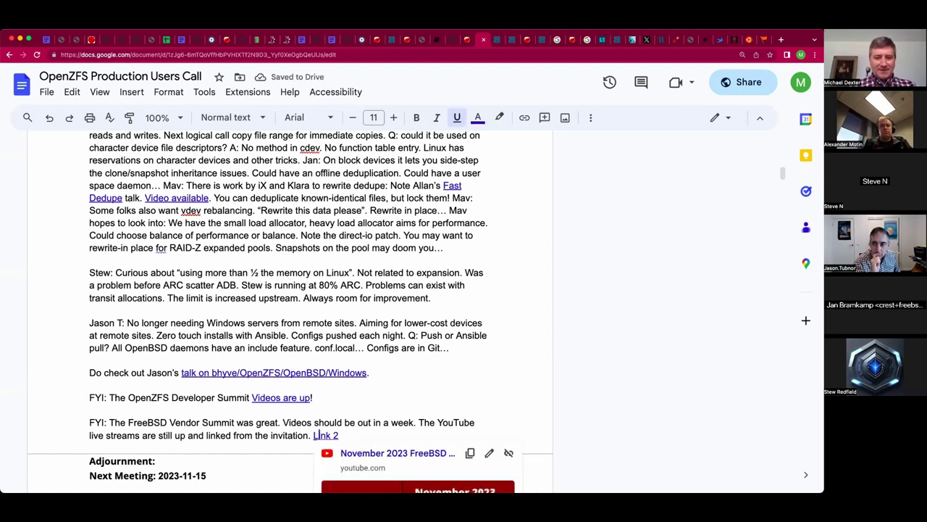
{"action": "key", "text": "Left"}
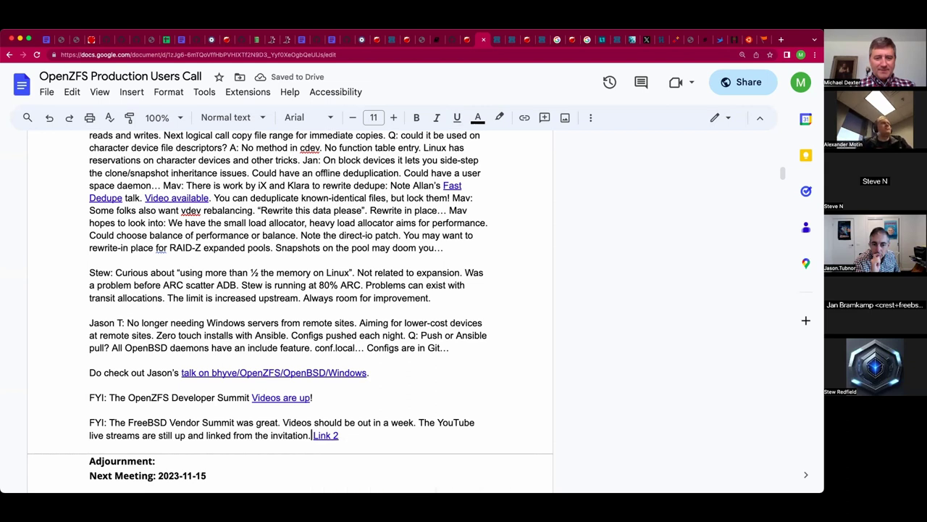
{"action": "key", "text": "ctrl+v"}
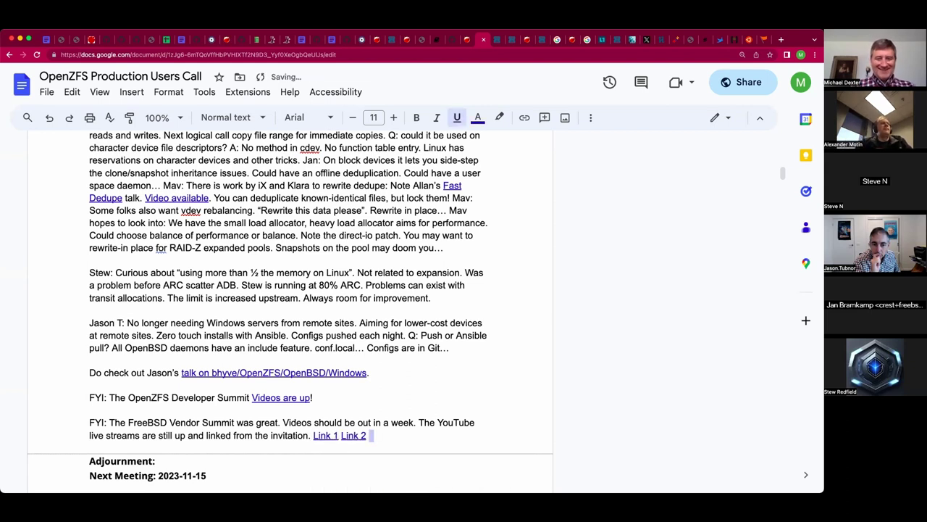
{"action": "key", "text": "shift+Down"}
{"action": "key", "text": "shift+Down"}
{"action": "key", "text": "shift+Down"}
{"action": "key", "text": "shift+Down"}
{"action": "key", "text": "shift+Down"}
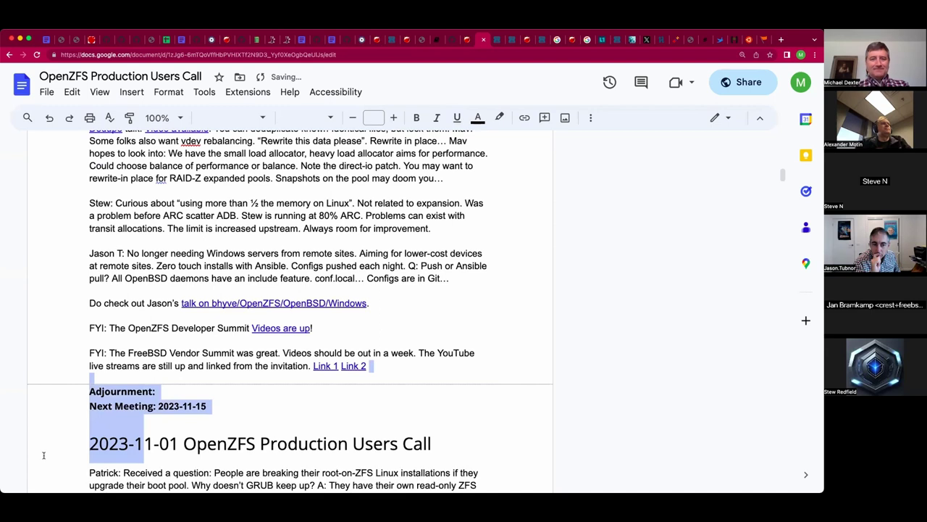
{"action": "key", "text": "BackSpace"}
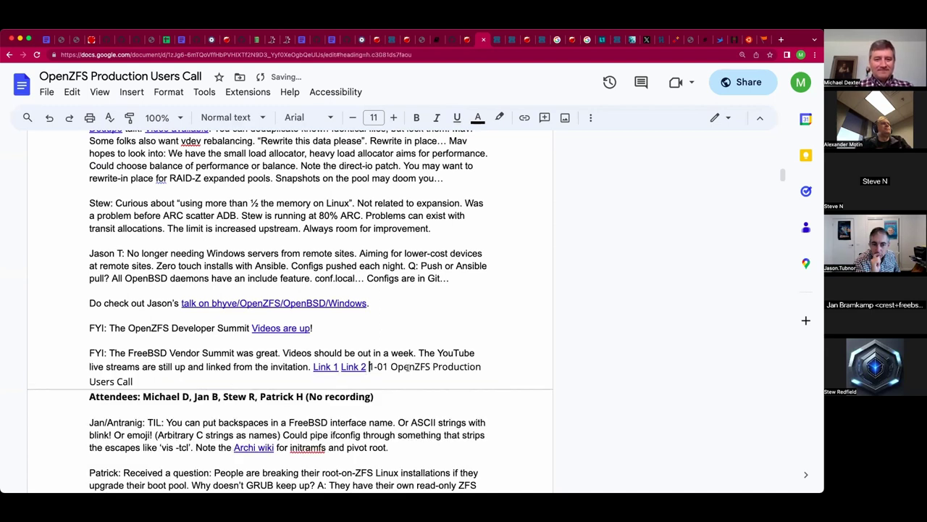
{"action": "key", "text": "cmd+z"}
Type '1:4 Pacific / 21:4 UTC' after the bold Adjournment: label.
{"action": "left_click", "coordinate": [406, 367]}
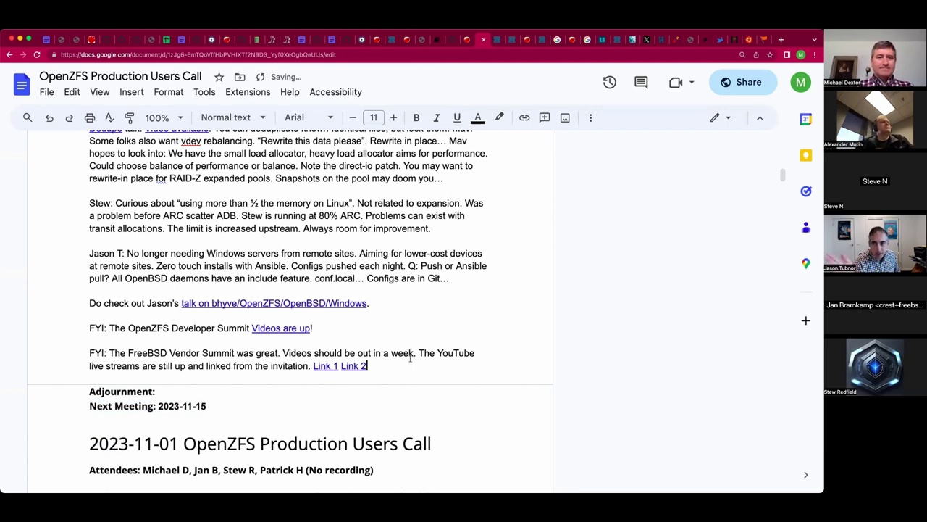
{"action": "left_click", "coordinate": [414, 396]}
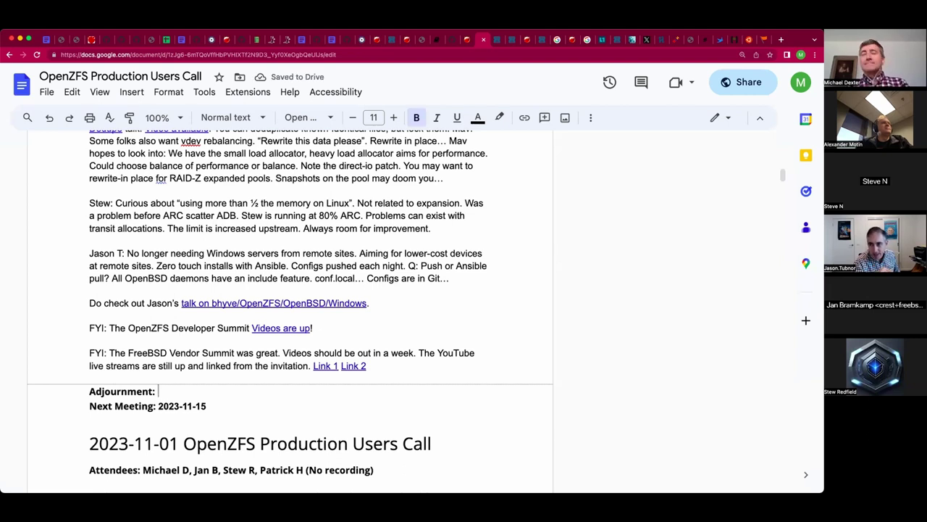
{"action": "type", "text": "1:4 Pacifi"}
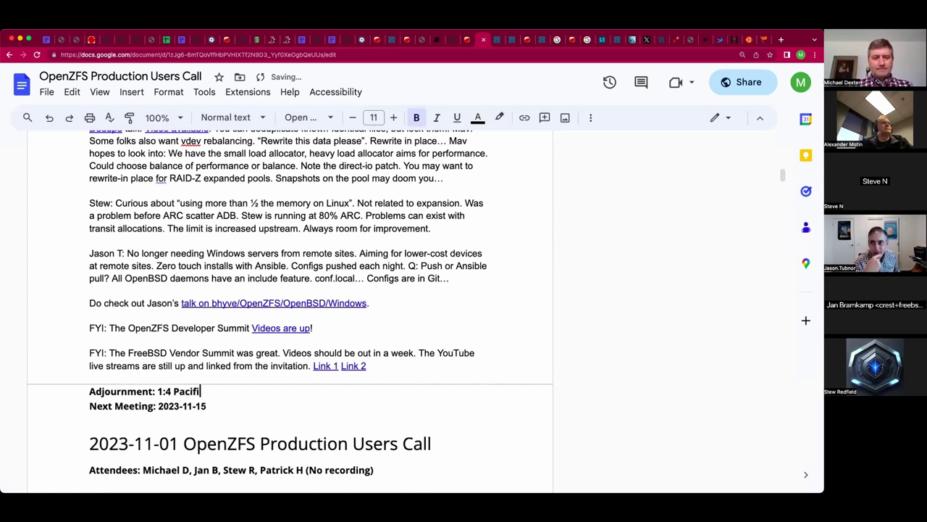
{"action": "type", "text": "c /"}
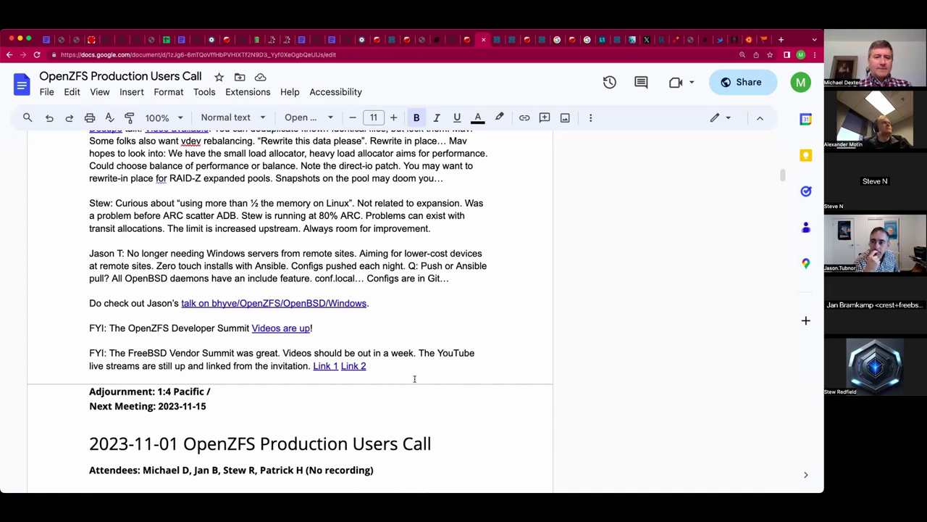
{"action": "type", "text": "21:"}
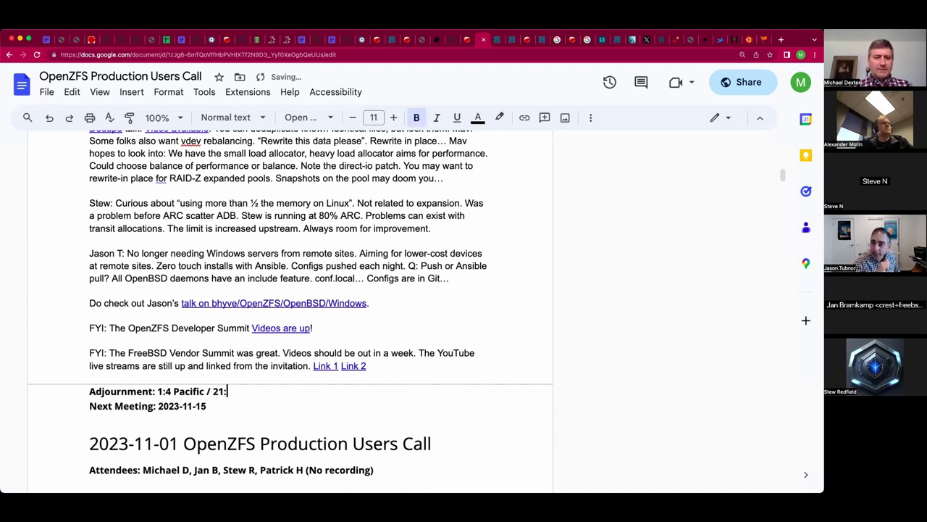
{"action": "type", "text": "4 UTC"}
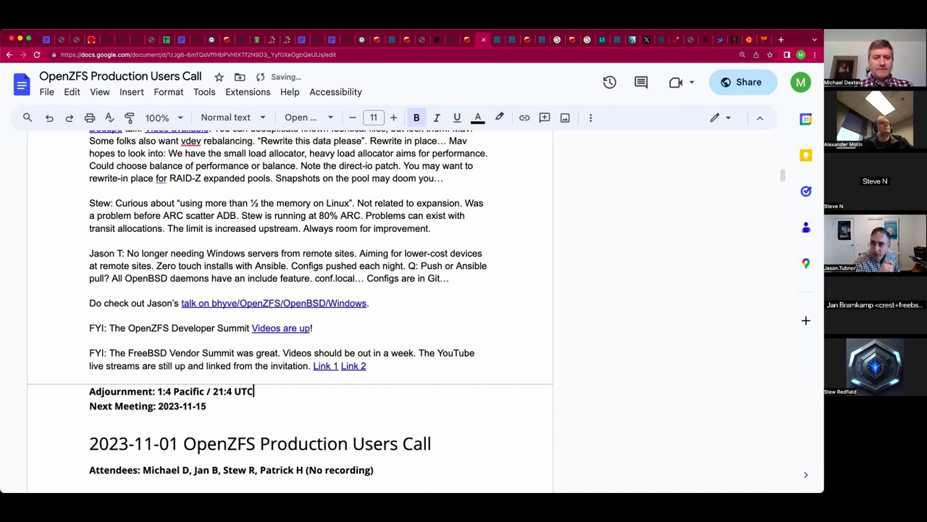
{"action": "left_click", "coordinate": [90, 378]}
Add Jason's note above Adjournment to use the feedback address with topics and questions.
{"action": "key", "text": "Return"}
{"action": "key", "text": "Return"}
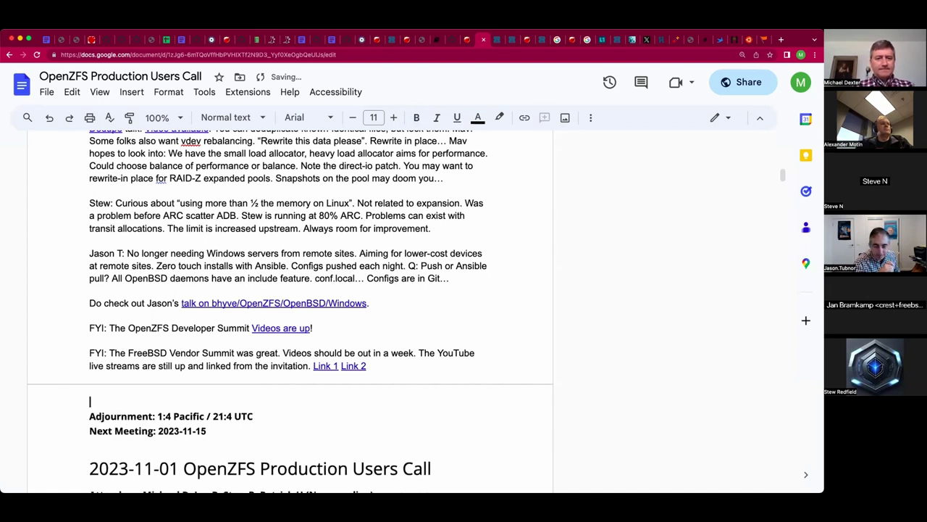
{"action": "left_click", "coordinate": [90, 390]}
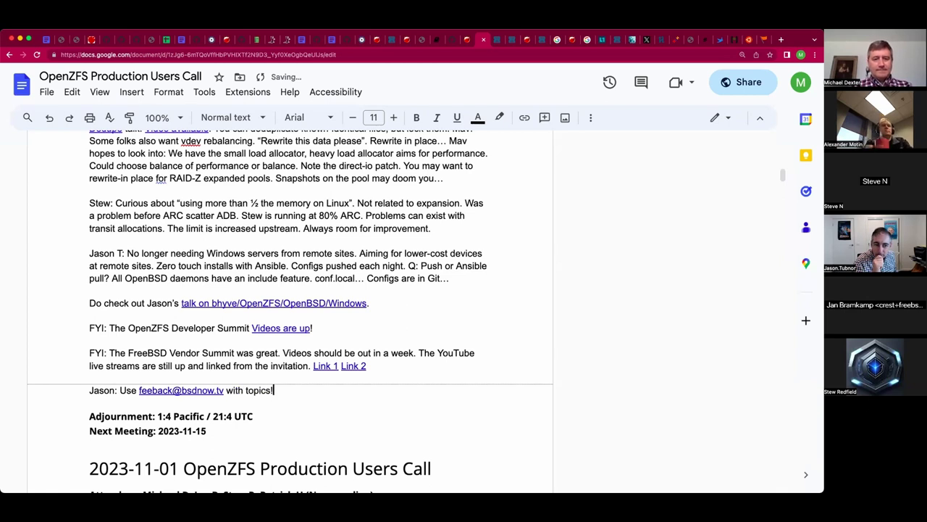
{"action": "type", "text": "and quest"}
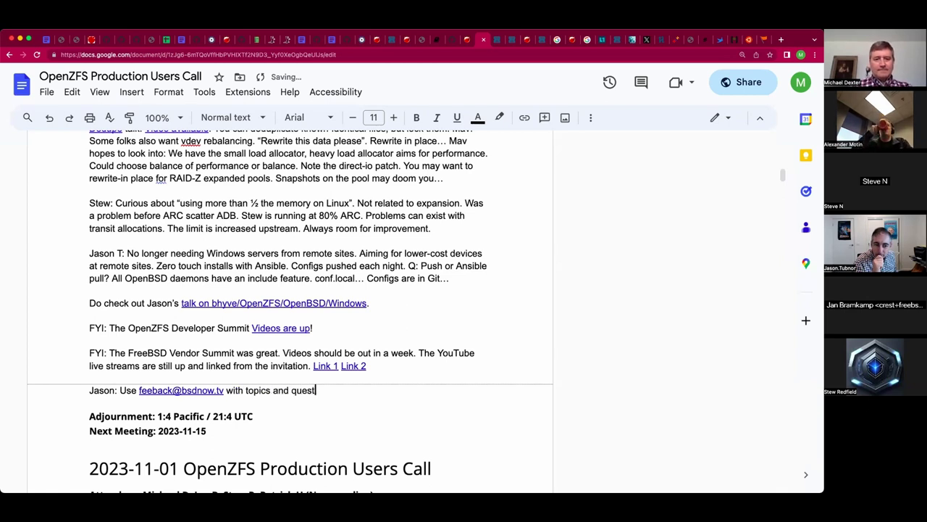
{"action": "type", "text": "ions!"}
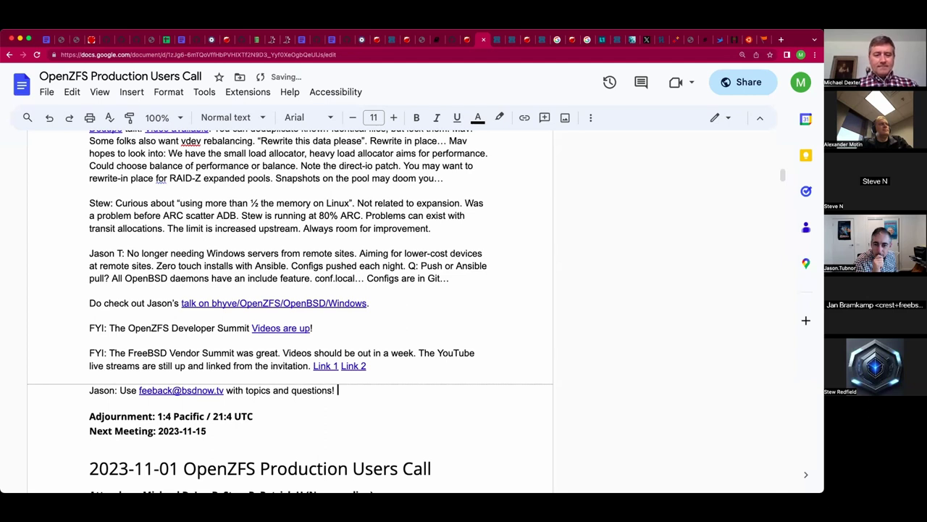
Add Jan's question: 'How do we get the benefits of a Union file system with ZFS? See the meeting minutes.'.
{"action": "type", "text": "Jan"}
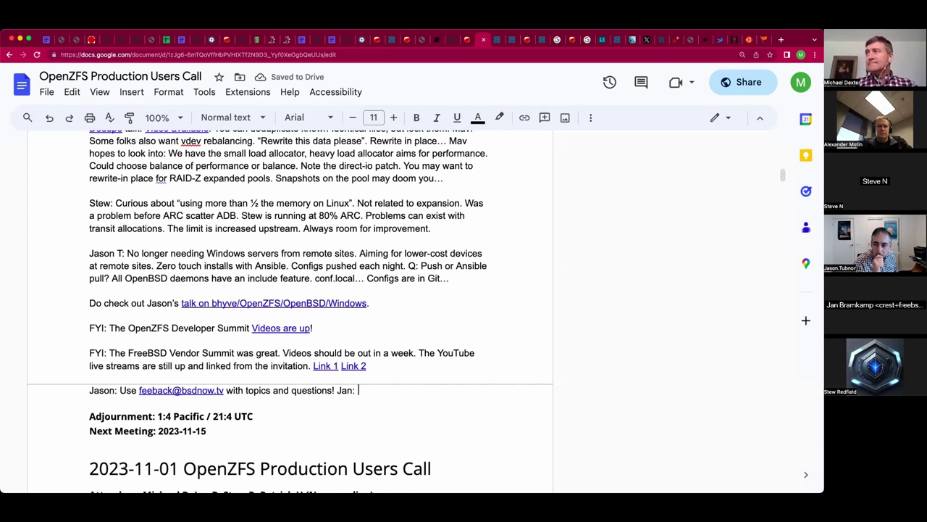
{"action": "type", "text": ": How do"}
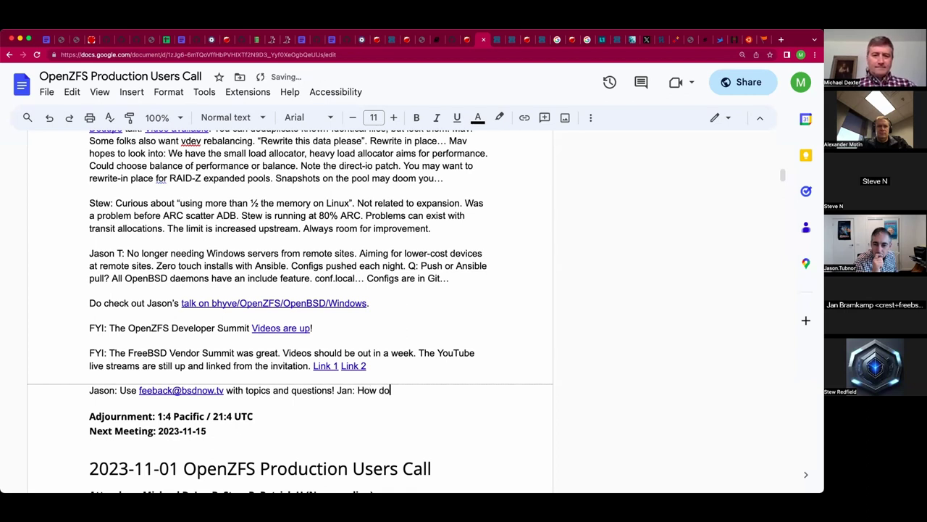
{"action": "type", "text": " we get the "}
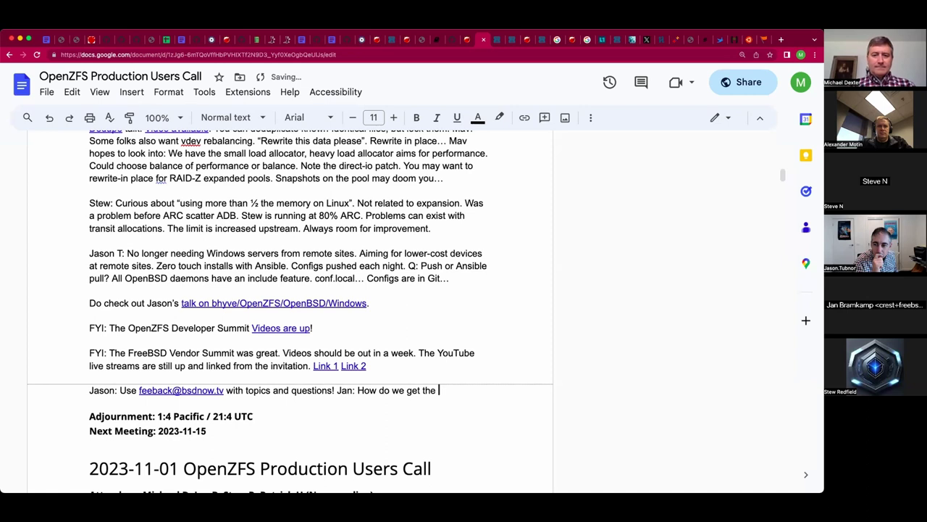
{"action": "type", "text": "beneif"}
{"action": "key", "text": "BackSpace"}
{"action": "key", "text": "BackSpace"}
{"action": "type", "text": "fits of a Unio fil"}
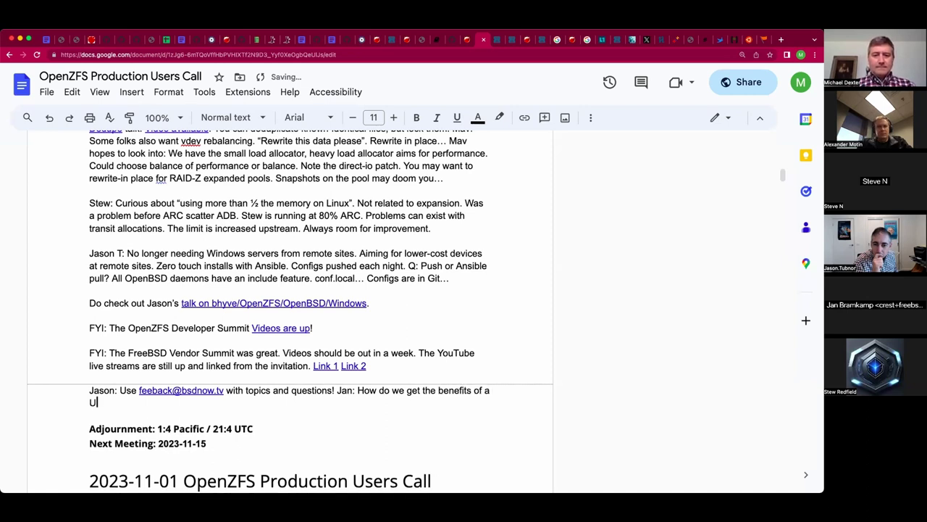
{"action": "key", "text": "BackSpace"}
{"action": "key", "text": "BackSpace"}
{"action": "key", "text": "BackSpace"}
{"action": "key", "text": "BackSpace"}
{"action": "type", "text": "n file system with ZFS?"}
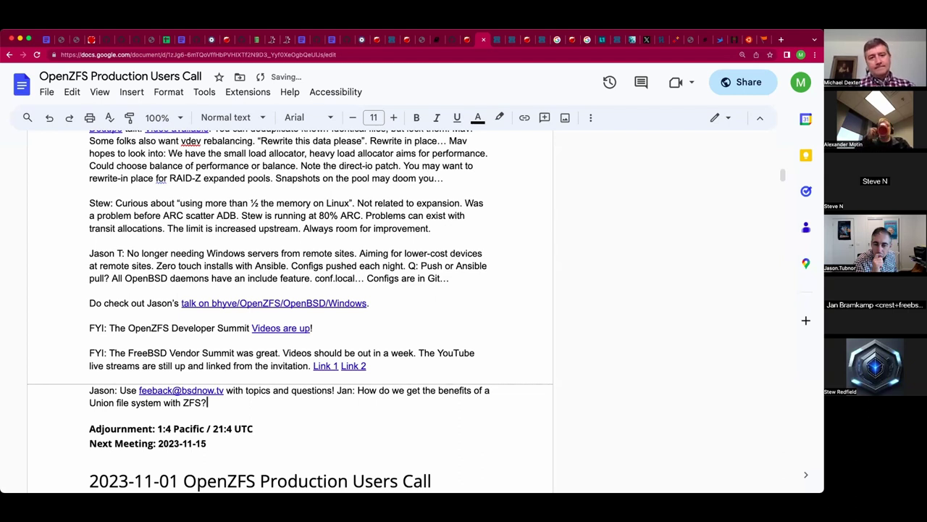
{"action": "type", "text": " See the "}
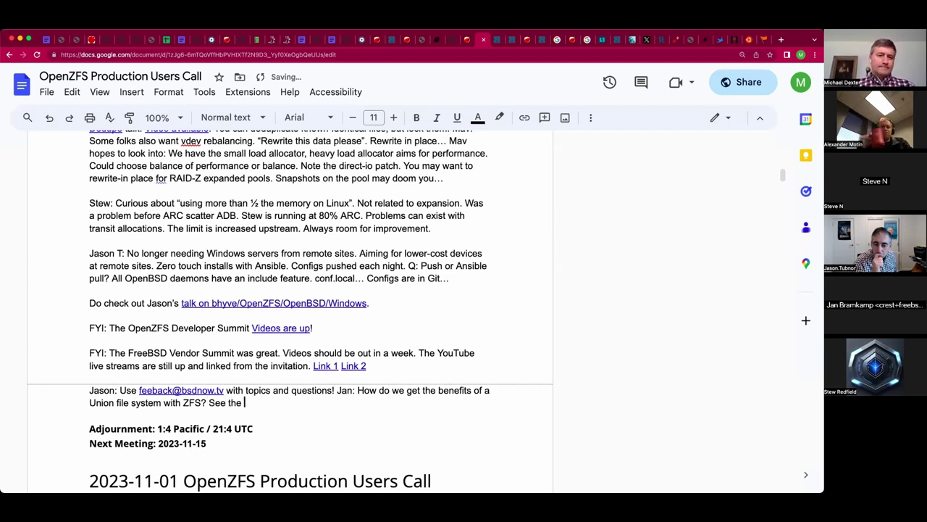
{"action": "type", "text": "meeting m"}
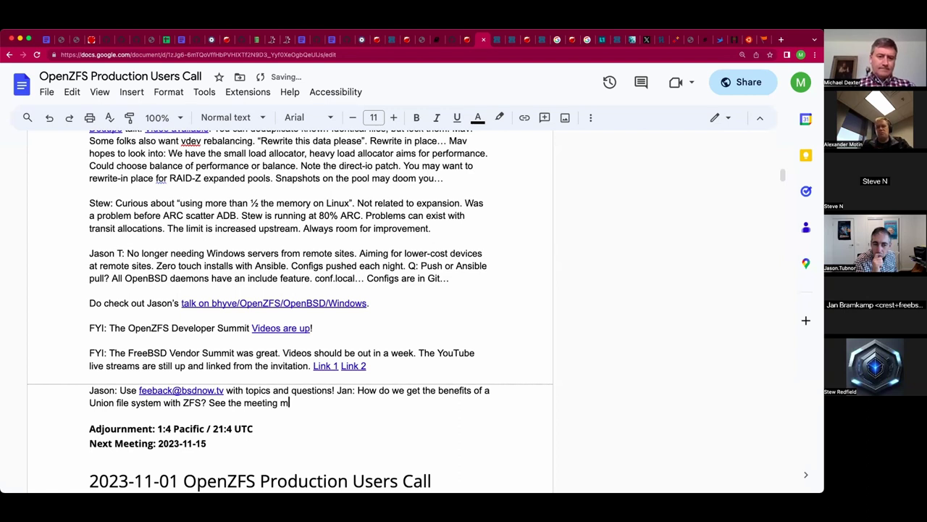
{"action": "type", "text": "inutes."}
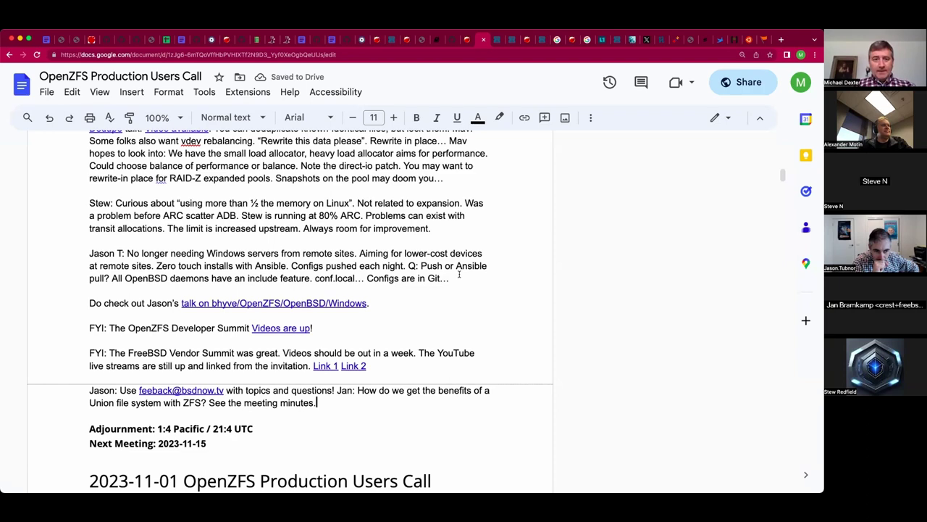
Scroll down and highlight the seven aria2-1_36_0_4 dataset lines, then clear the selection.
{"action": "scroll", "coordinate": [459, 273], "scroll_direction": "down", "scroll_amount": 2}
{"action": "scroll", "coordinate": [459, 273], "scroll_direction": "down", "scroll_amount": 20}
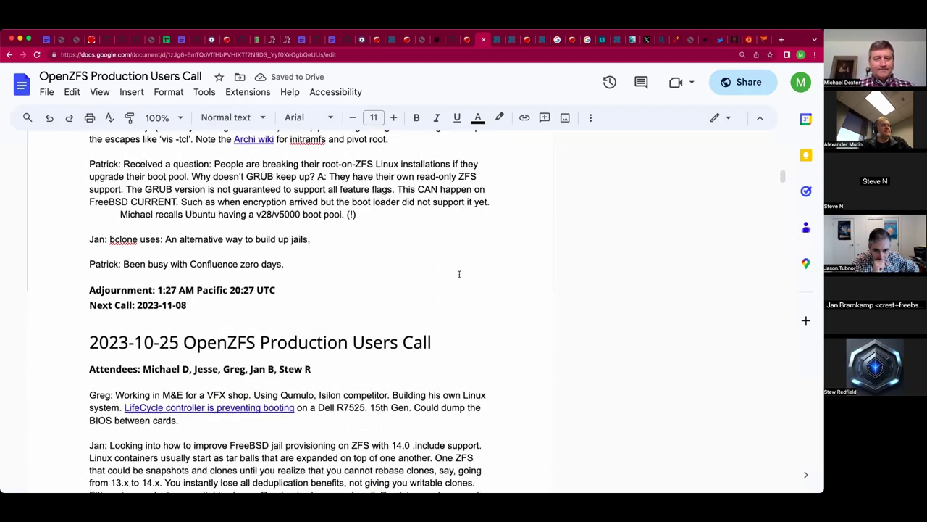
{"action": "scroll", "coordinate": [460, 274], "scroll_direction": "down", "scroll_amount": 2}
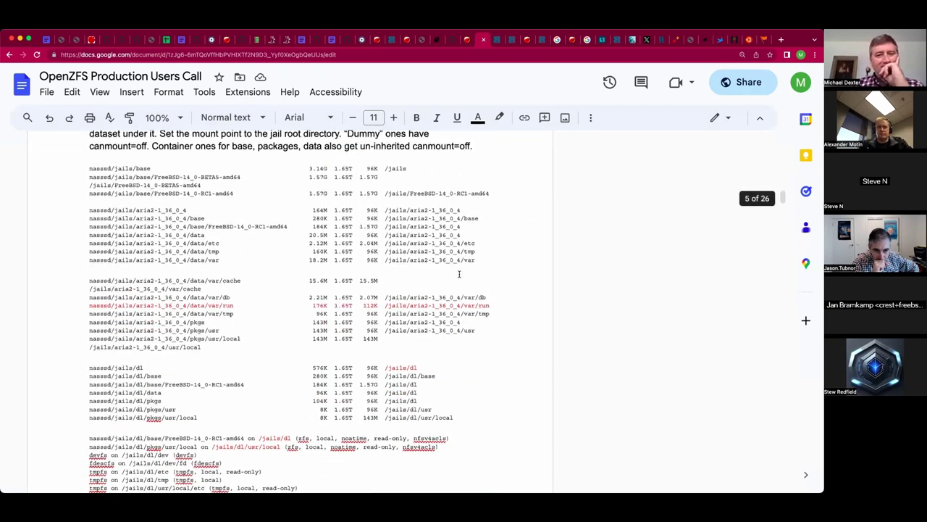
{"action": "scroll", "coordinate": [459, 274], "scroll_direction": "down", "scroll_amount": 1}
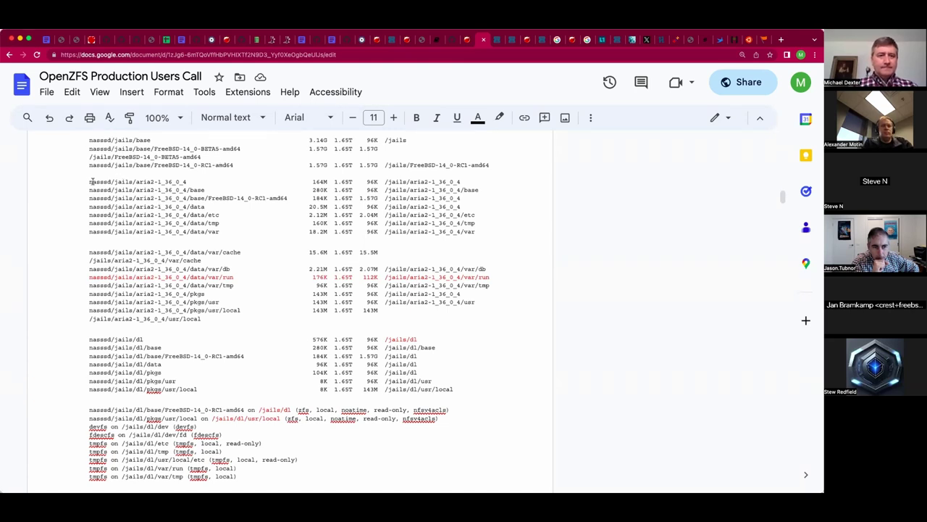
{"action": "left_click_drag", "start_coordinate": [90, 181], "coordinate": [90, 236]}
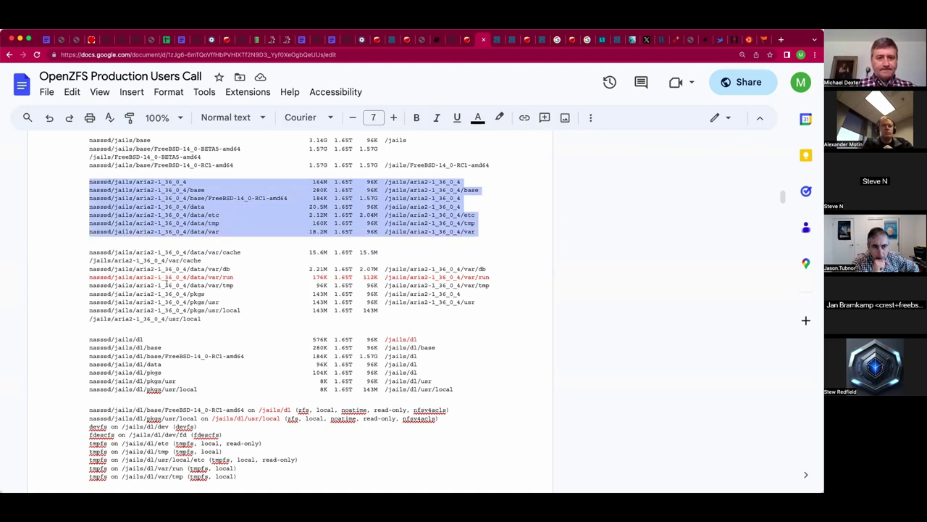
{"action": "left_click", "coordinate": [199, 329]}
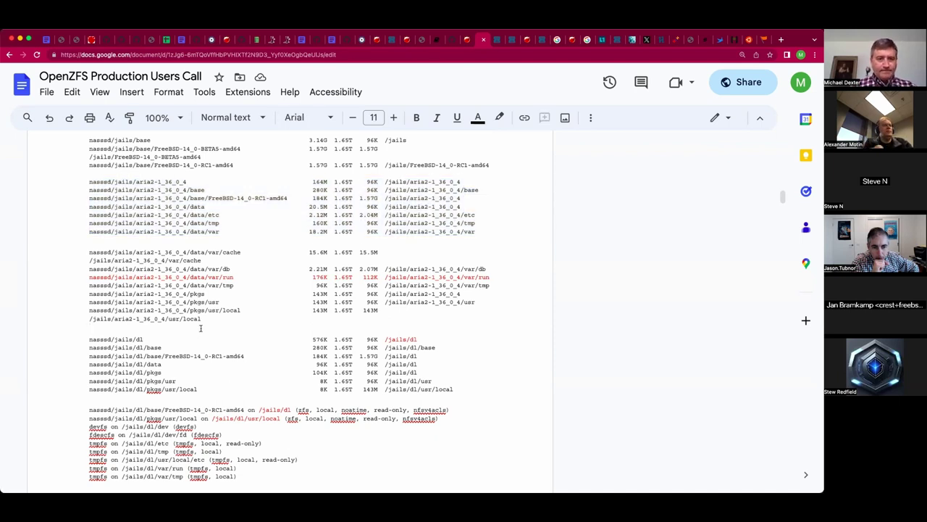
Scroll back up to the 2023-11-15 closing notes above the 2023-11-01 heading.
{"action": "scroll", "coordinate": [200, 329], "scroll_direction": "down", "scroll_amount": 3}
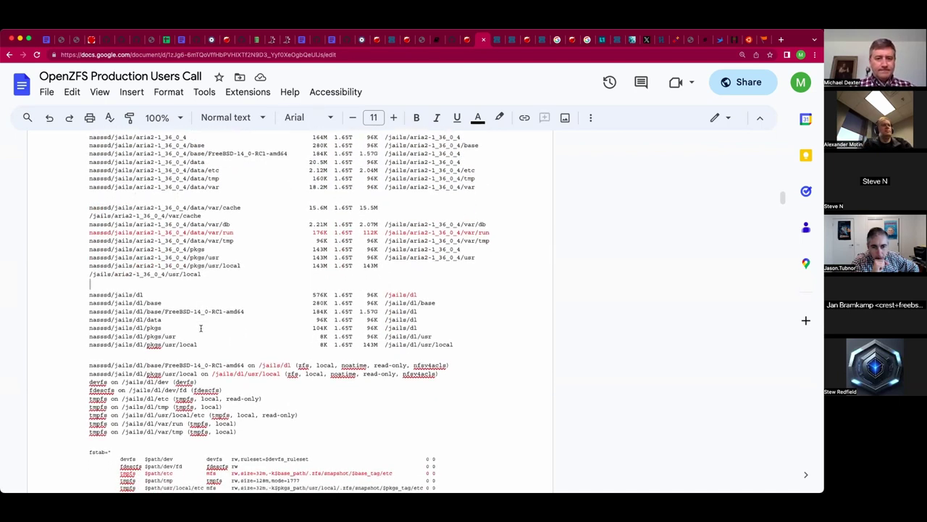
{"action": "scroll", "coordinate": [201, 328], "scroll_direction": "down", "scroll_amount": 1}
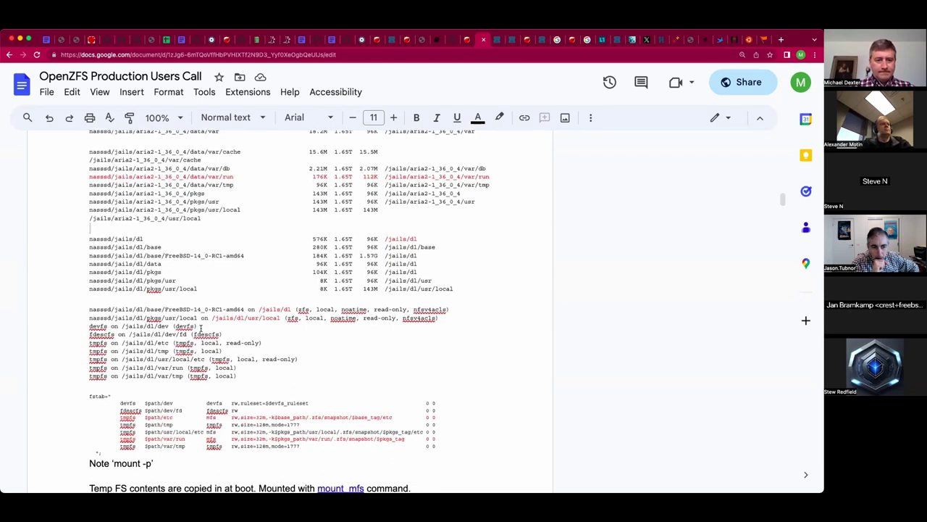
{"action": "scroll", "coordinate": [201, 329], "scroll_direction": "up", "scroll_amount": 1}
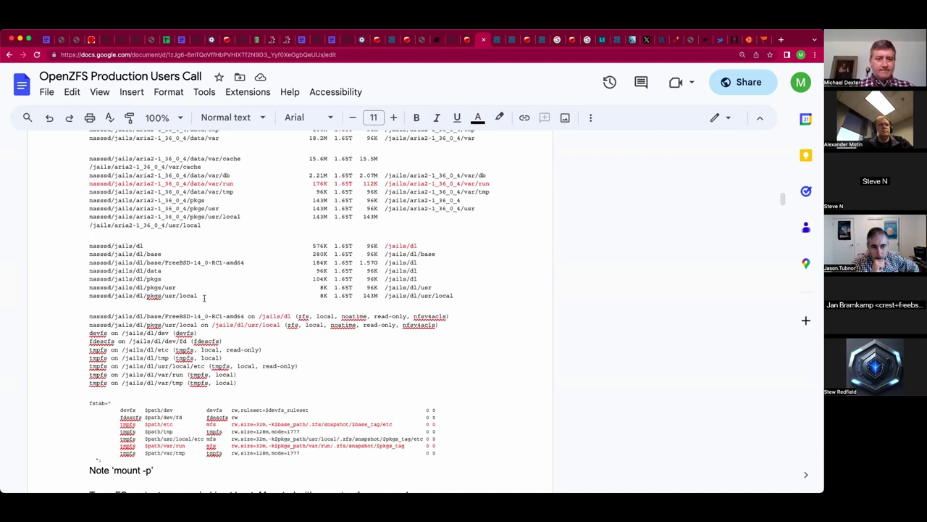
{"action": "scroll", "coordinate": [206, 301], "scroll_direction": "down", "scroll_amount": 1}
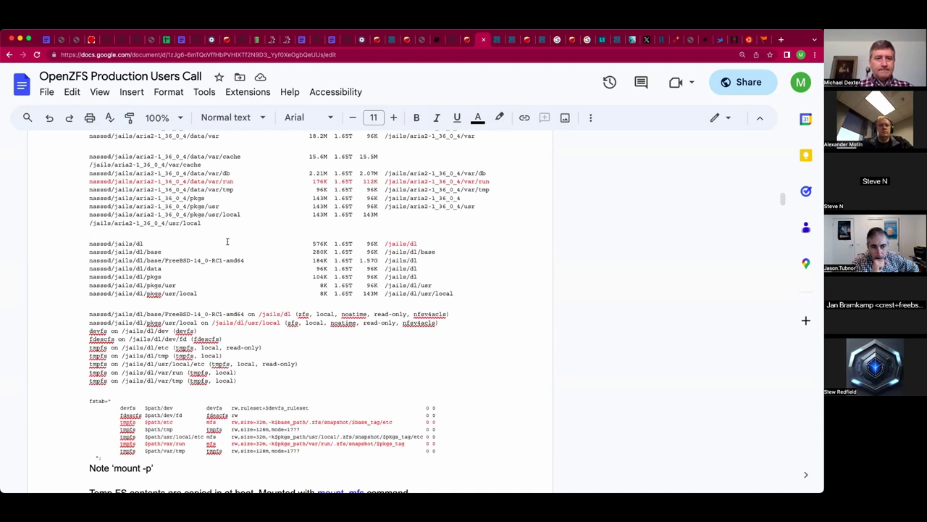
{"action": "scroll", "coordinate": [227, 241], "scroll_direction": "up", "scroll_amount": 5}
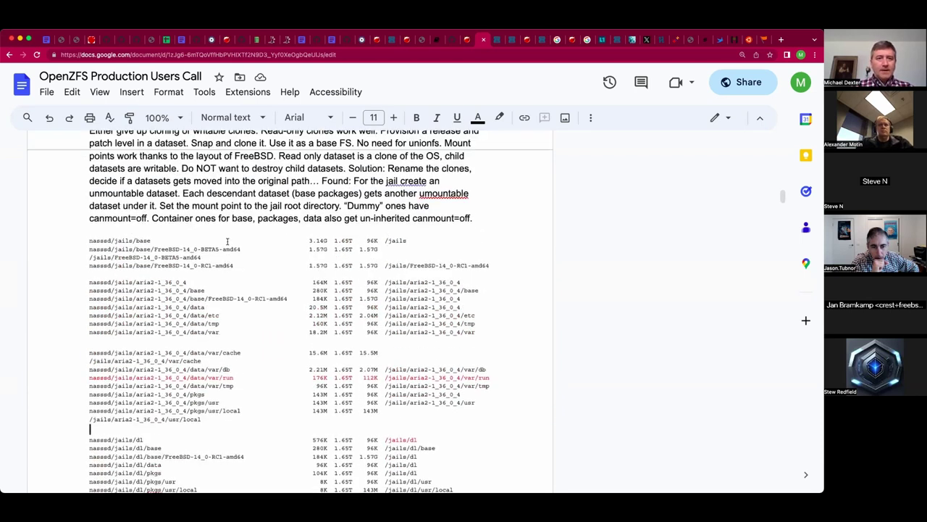
{"action": "scroll", "coordinate": [227, 241], "scroll_direction": "up", "scroll_amount": 10}
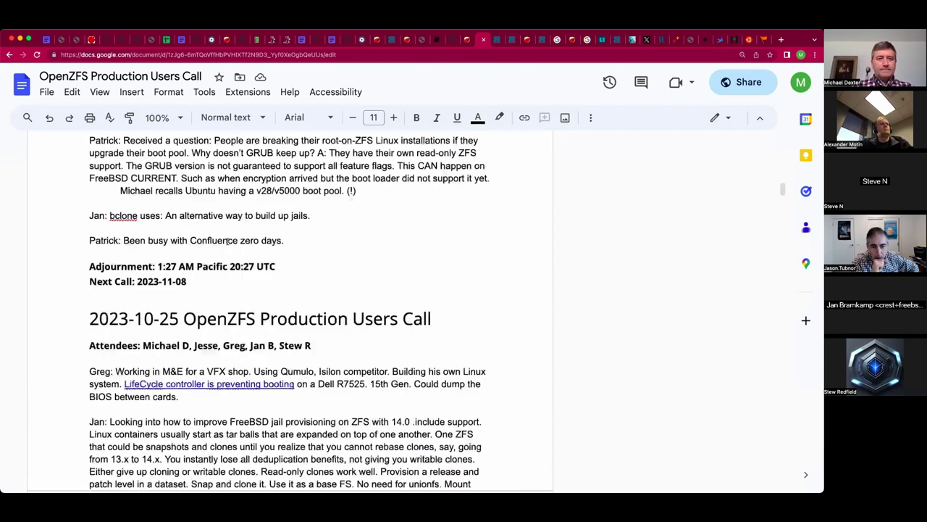
{"action": "scroll", "coordinate": [227, 241], "scroll_direction": "up", "scroll_amount": 4}
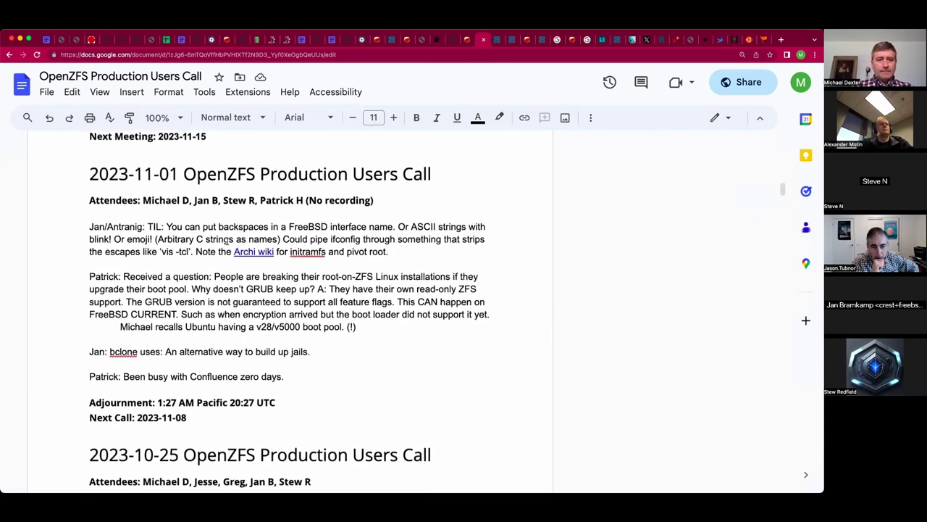
{"action": "scroll", "coordinate": [312, 373], "scroll_direction": "up", "scroll_amount": 1}
{"action": "scroll", "coordinate": [312, 373], "scroll_direction": "up", "scroll_amount": 6}
{"action": "scroll", "coordinate": [312, 373], "scroll_direction": "down", "scroll_amount": 3}
{"action": "scroll", "coordinate": [311, 373], "scroll_direction": "down", "scroll_amount": 7}
{"action": "scroll", "coordinate": [311, 373], "scroll_direction": "up", "scroll_amount": 11}
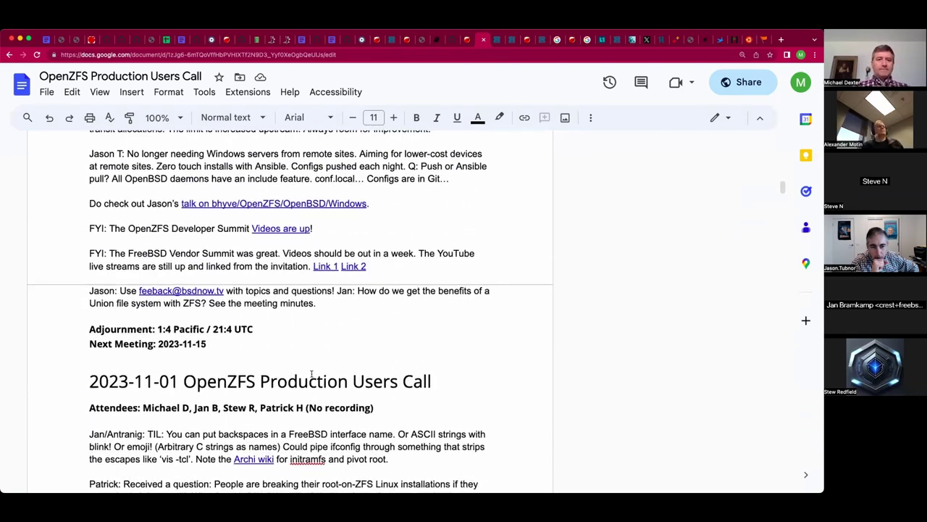
Insert 'October 25th' so the note reads 'See the October 25th meeting minutes.'.
{"action": "left_click", "coordinate": [362, 297]}
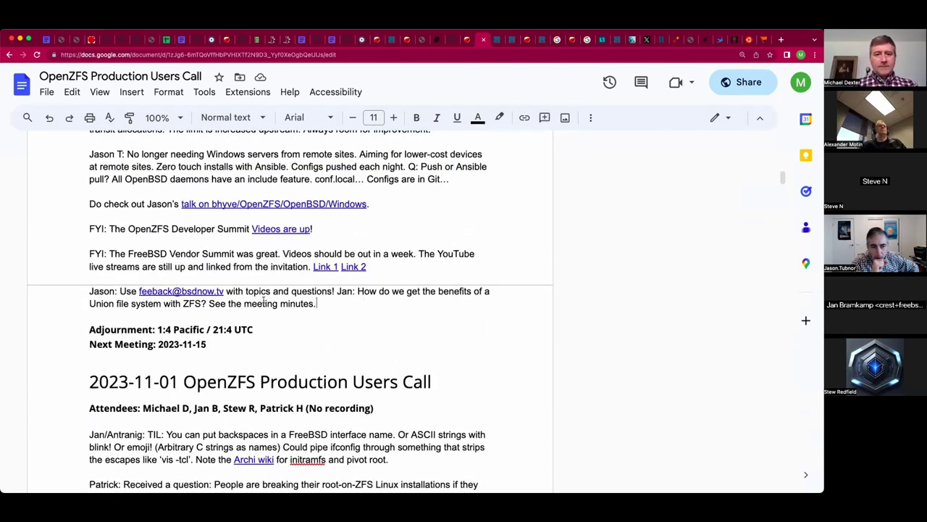
{"action": "left_click", "coordinate": [245, 303]}
{"action": "type", "text": "October 25th"}
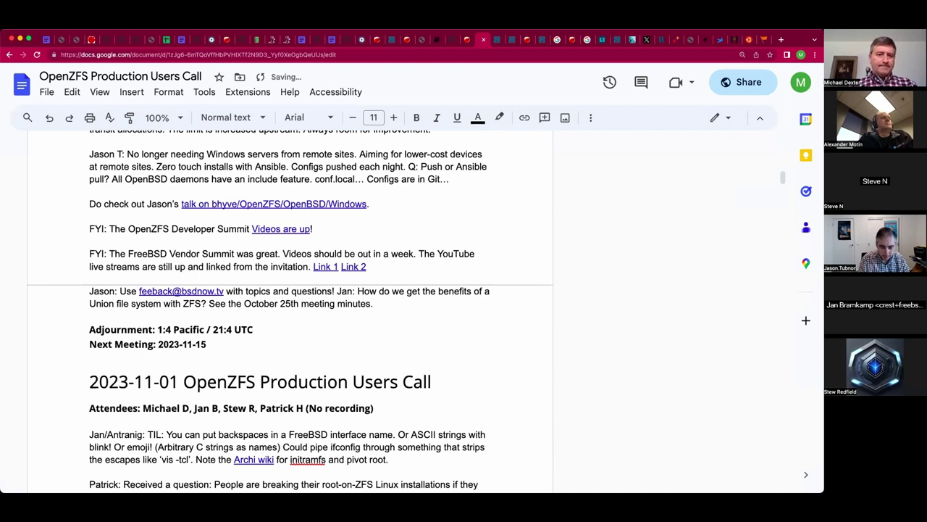
{"action": "left_click", "coordinate": [374, 303]}
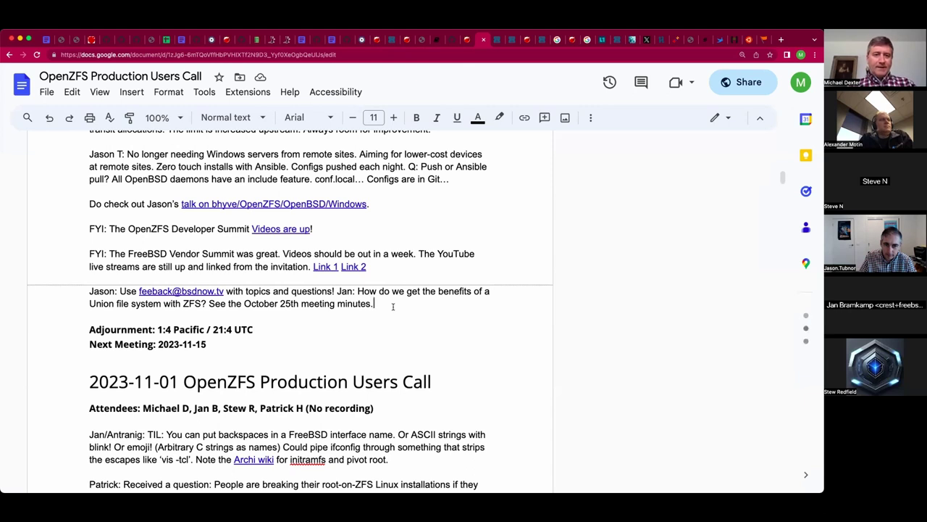
{"action": "left_click", "coordinate": [208, 304]}
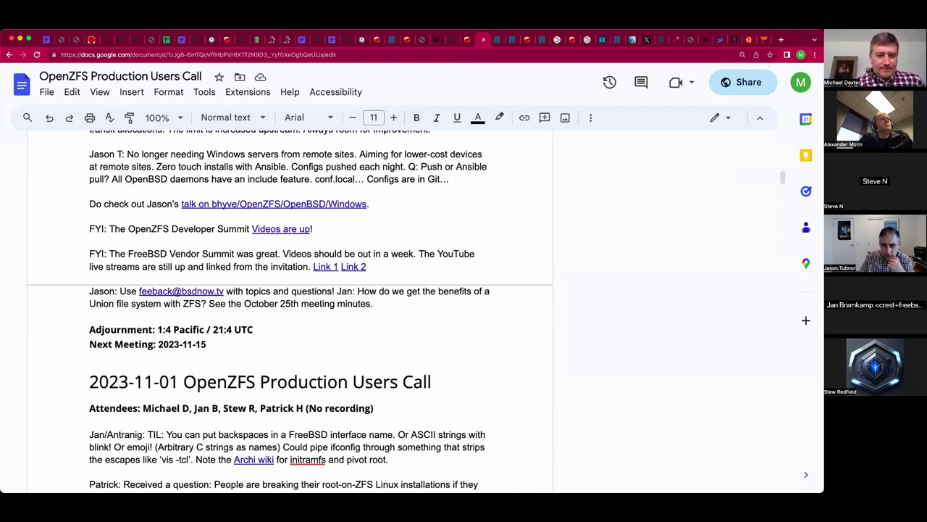
{"action": "left_click", "coordinate": [90, 315]}
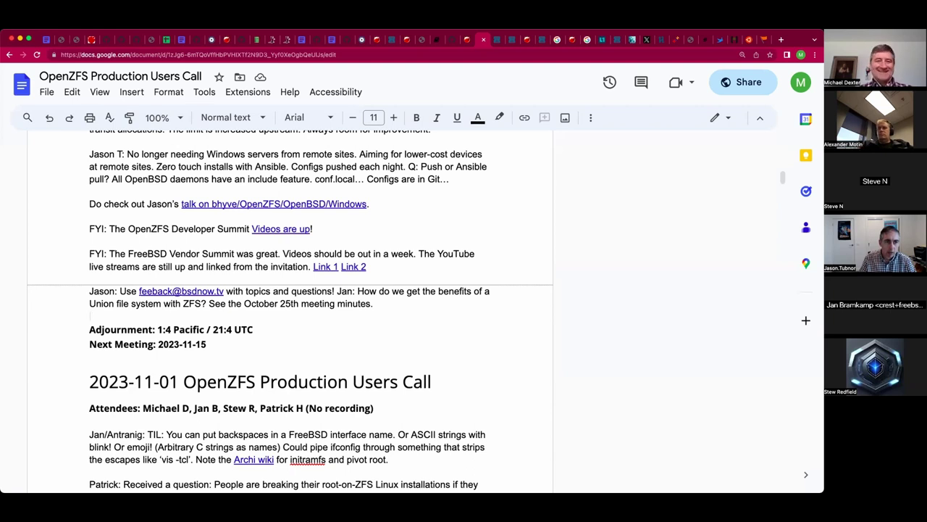
Change the adjournment time to 1:5 Pacific / 21:5 UTC.
{"action": "left_click", "coordinate": [172, 330]}
{"action": "key", "text": "BackSpace"}
{"action": "type", "text": "5"}
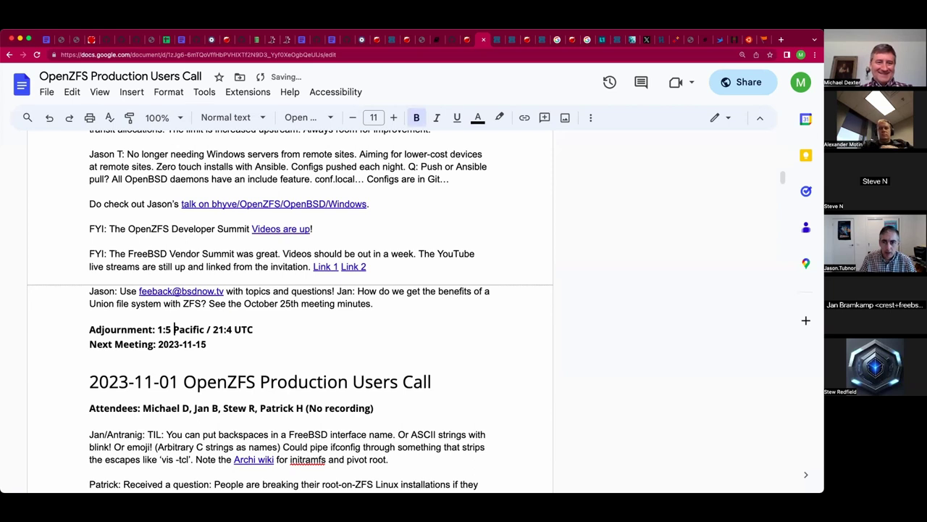
{"action": "key", "text": "Right"}
{"action": "key", "text": "Right"}
{"action": "key", "text": "Right"}
{"action": "key", "text": "Right"}
{"action": "key", "text": "Right"}
{"action": "key", "text": "Right"}
{"action": "key", "text": "Right"}
{"action": "key", "text": "Right"}
{"action": "key", "text": "Right"}
{"action": "key", "text": "Right"}
{"action": "key", "text": "Right"}
{"action": "key", "text": "Right"}
{"action": "key", "text": "Right"}
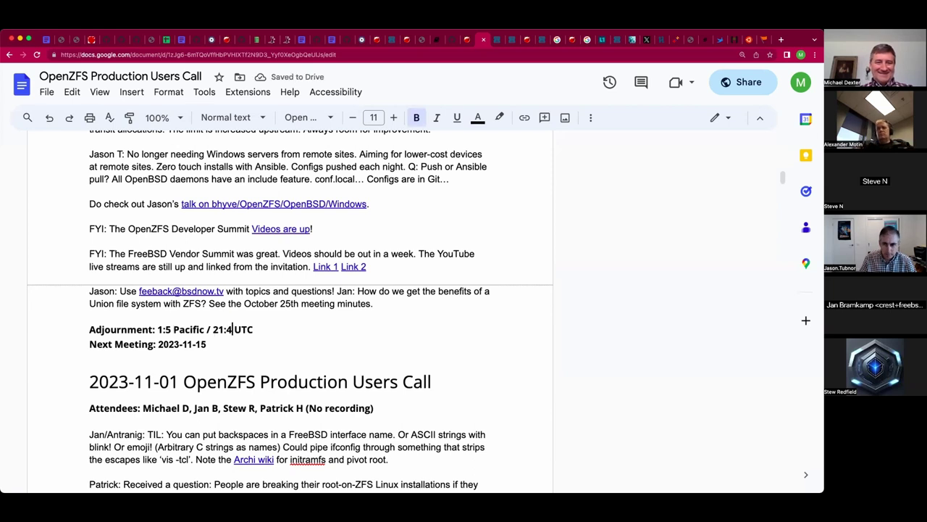
{"action": "key", "text": "BackSpace"}
{"action": "type", "text": "5"}
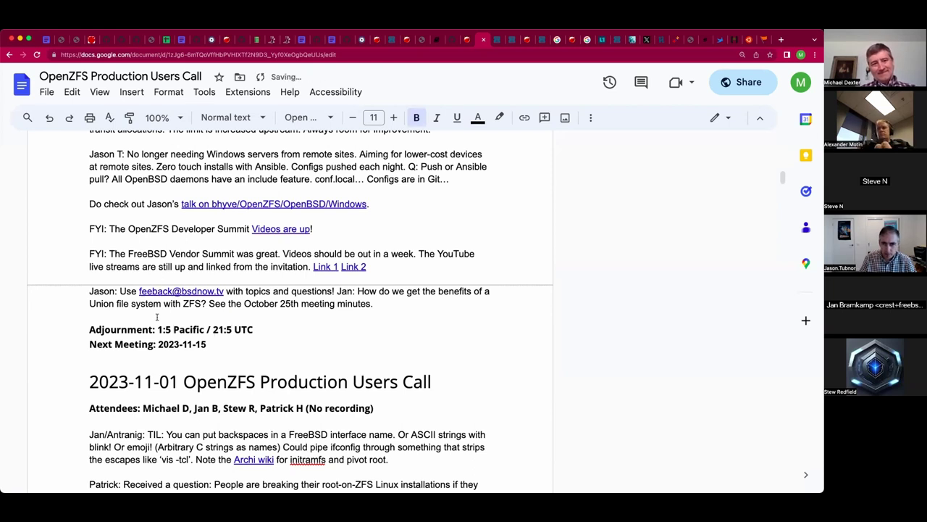
{"action": "left_click", "coordinate": [156, 318]}
Append 'Deploys containers in a second or so.' after the minutes sentence.
{"action": "left_click", "coordinate": [389, 305]}
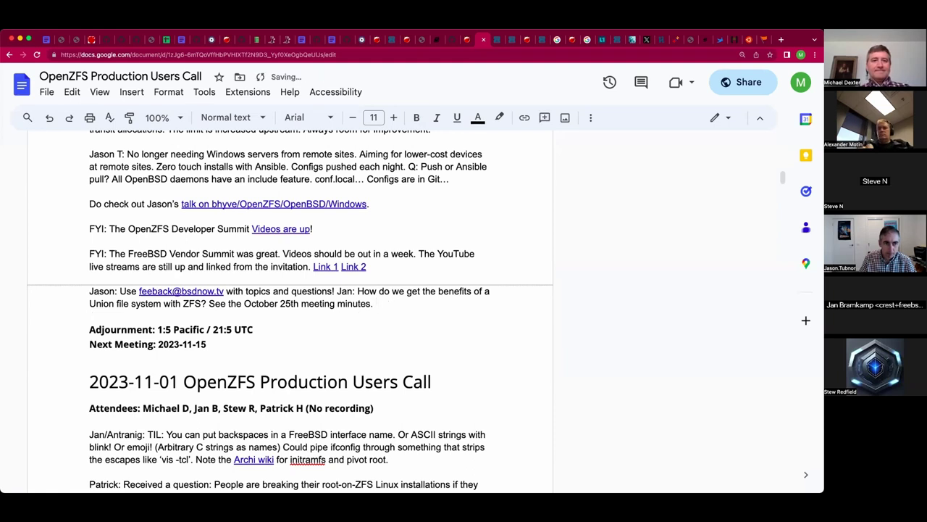
{"action": "type", "text": "Depl"}
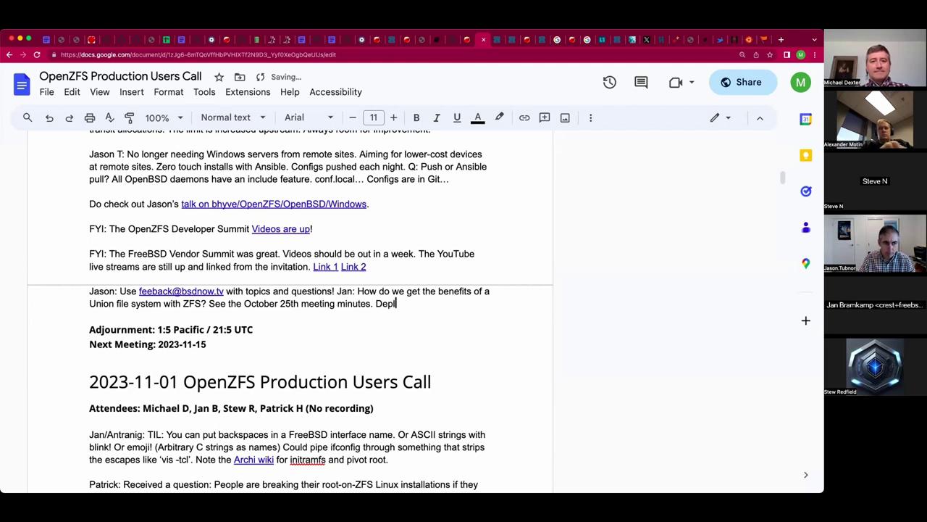
{"action": "type", "text": "oys "}
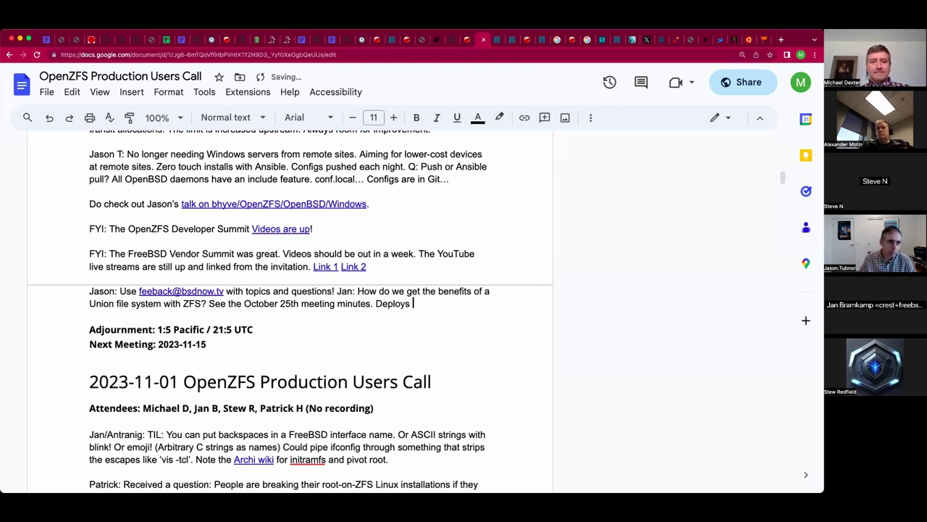
{"action": "type", "text": "containers in"}
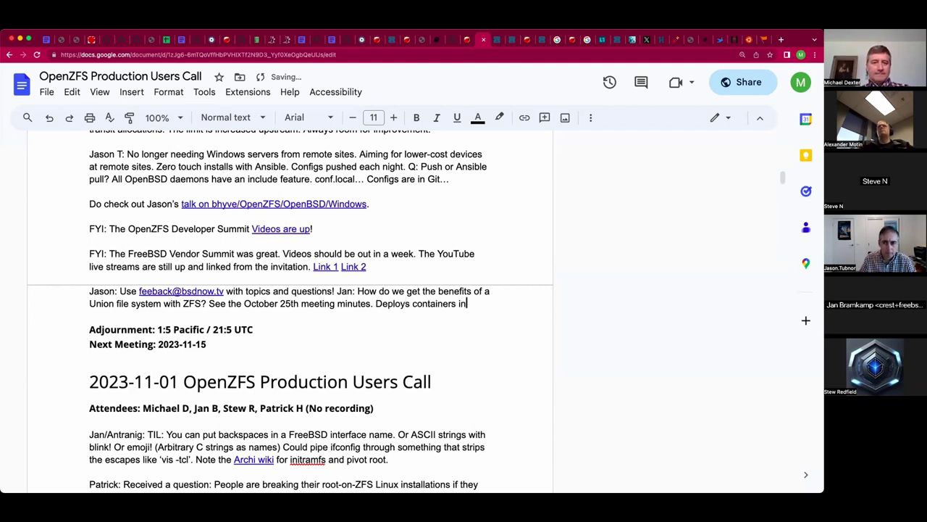
{"action": "type", "text": "seconds."}
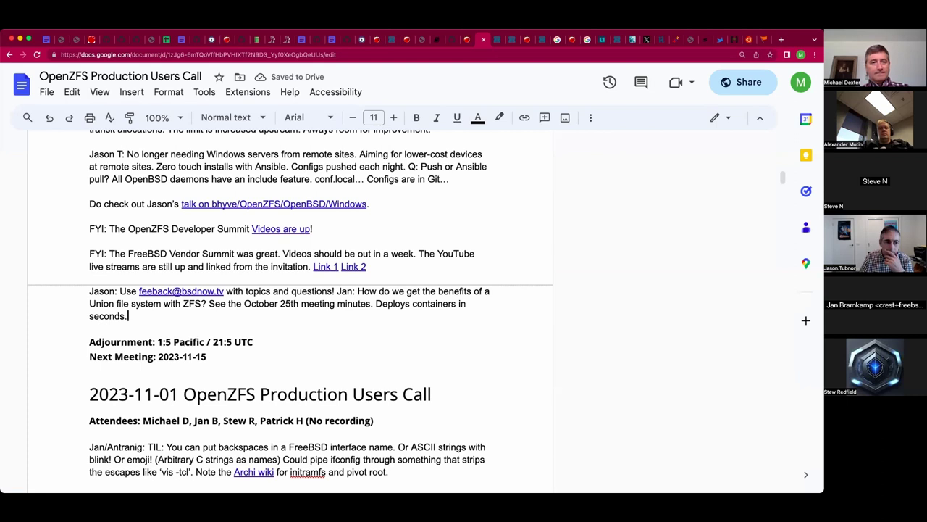
{"action": "key", "text": "shift+super+Left"}
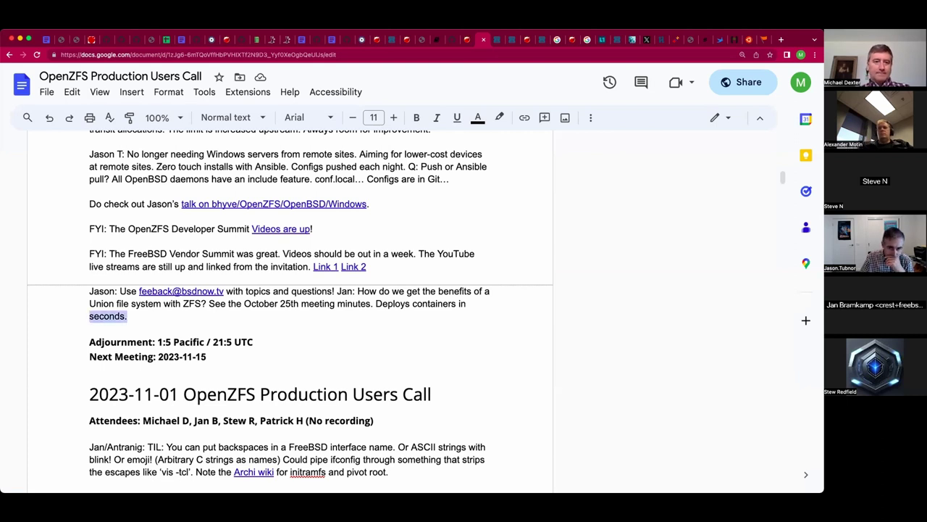
{"action": "type", "text": "a se"}
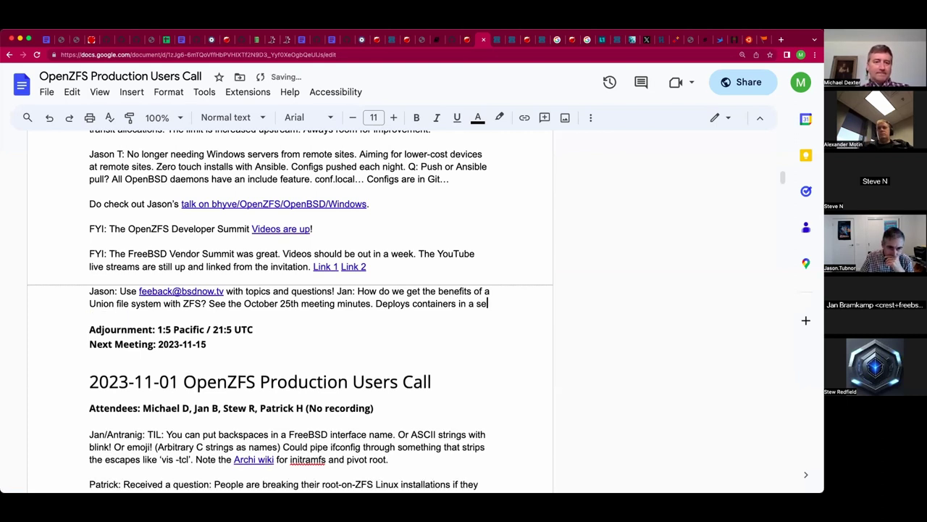
{"action": "type", "text": "cond or so."}
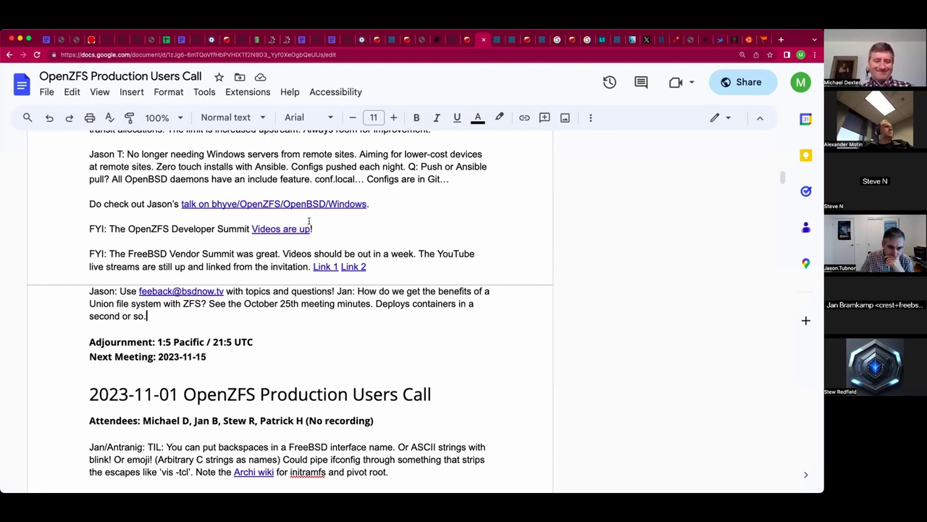
Type 'Secret: parent with canmount=off. Child properties = noauto.' after the container note.
{"action": "left_click", "coordinate": [248, 314]}
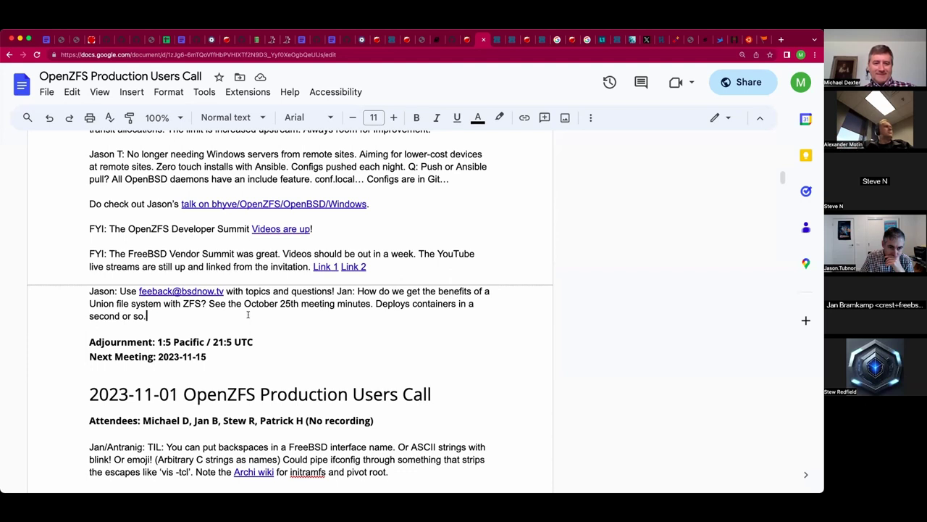
{"action": "type", "text": "Secret: parent wi"}
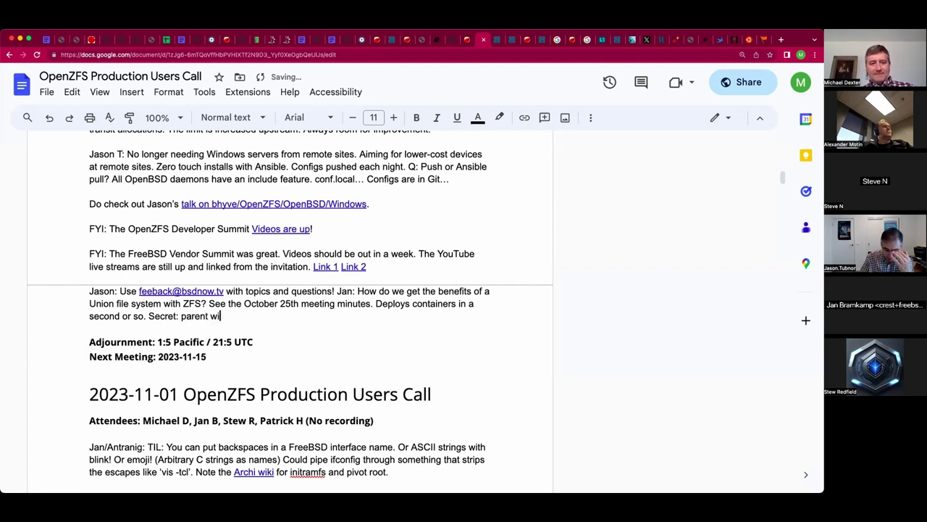
{"action": "type", "text": "th canmount=off."}
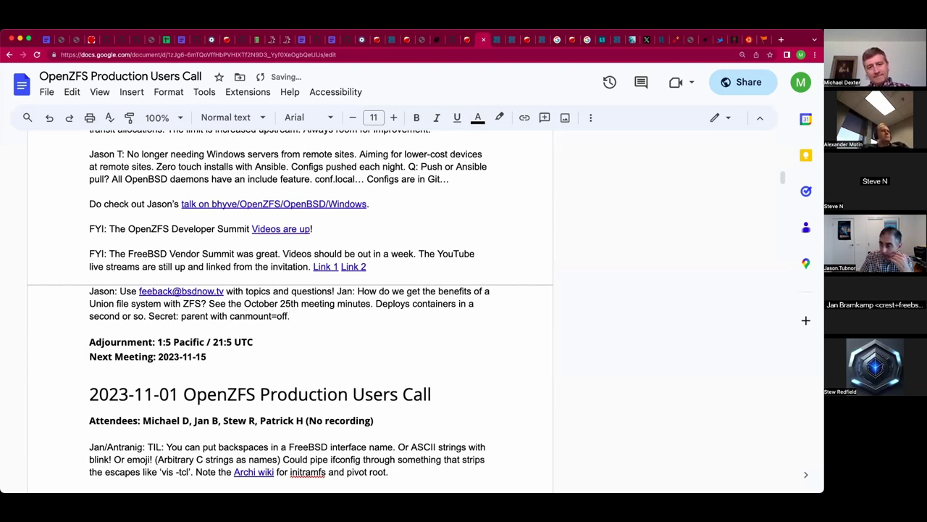
{"action": "key", "text": "BackSpace"}
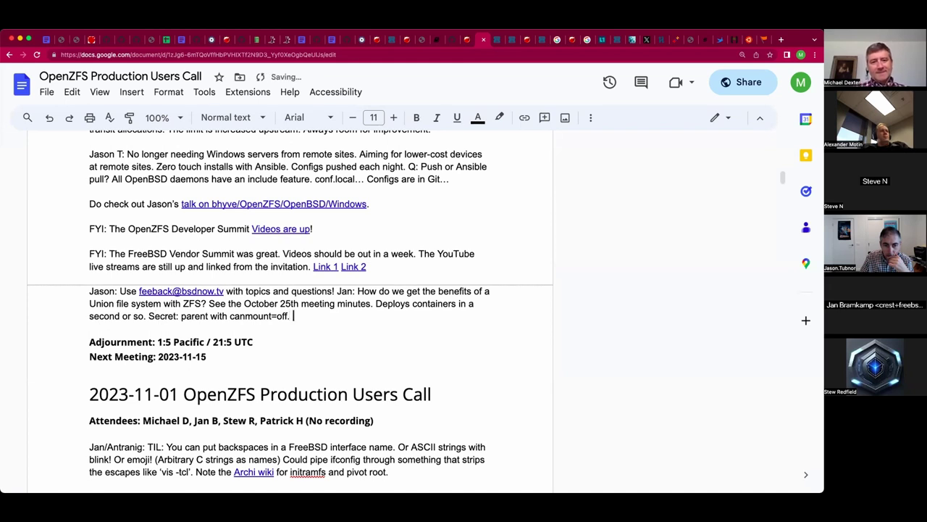
{"action": "type", "text": "clid"}
{"action": "key", "text": "BackSpace"}
{"action": "type", "text": "l"}
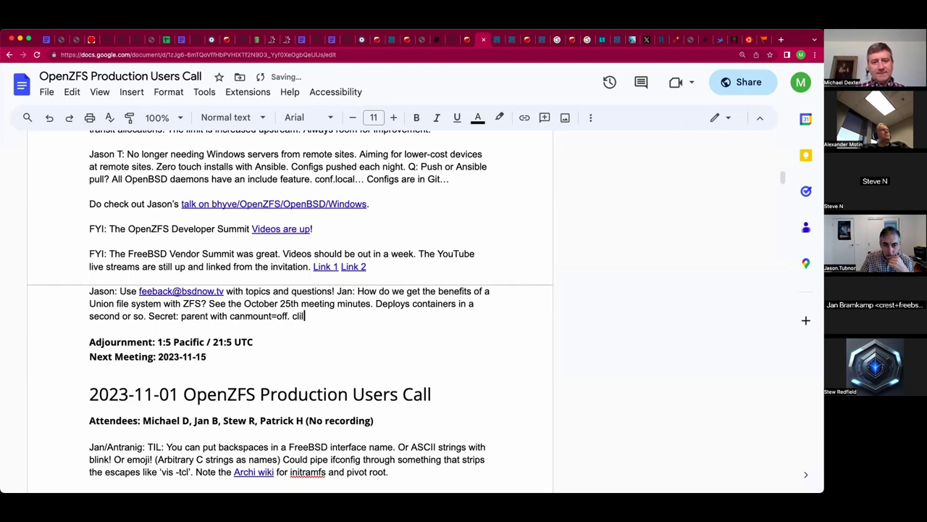
{"action": "key", "text": "BackSpace"}
{"action": "key", "text": "BackSpace"}
{"action": "key", "text": "BackSpace"}
{"action": "type", "text": "hild"}
{"action": "key", "text": "ctrl+z"}
{"action": "key", "text": "BackSpace"}
{"action": "key", "text": "BackSpace"}
{"action": "key", "text": "BackSpace"}
{"action": "key", "text": "BackSpace"}
{"action": "key", "text": "BackSpace"}
{"action": "key", "text": "BackSpace"}
{"action": "type", "text": "Child properties = n"}
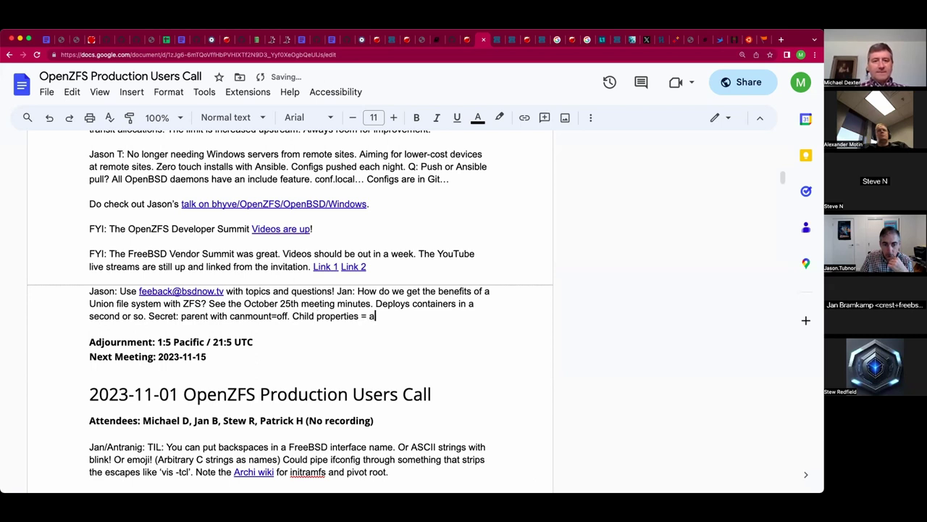
{"action": "type", "text": "noauto."}
Remove the stray spaces so the note ends 'Child properties =noauto.'.
{"action": "left_click", "coordinate": [386, 316]}
{"action": "left_click", "coordinate": [368, 316]}
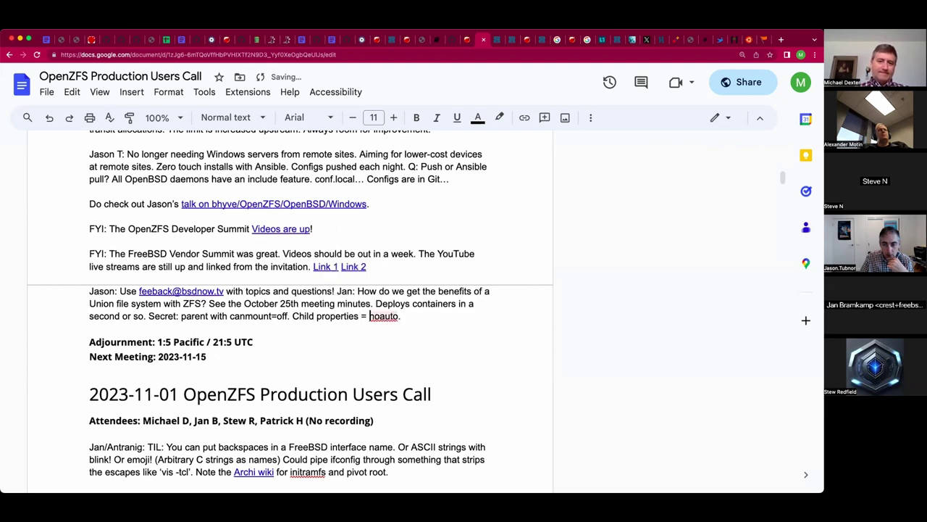
{"action": "key", "text": "BackSpace"}
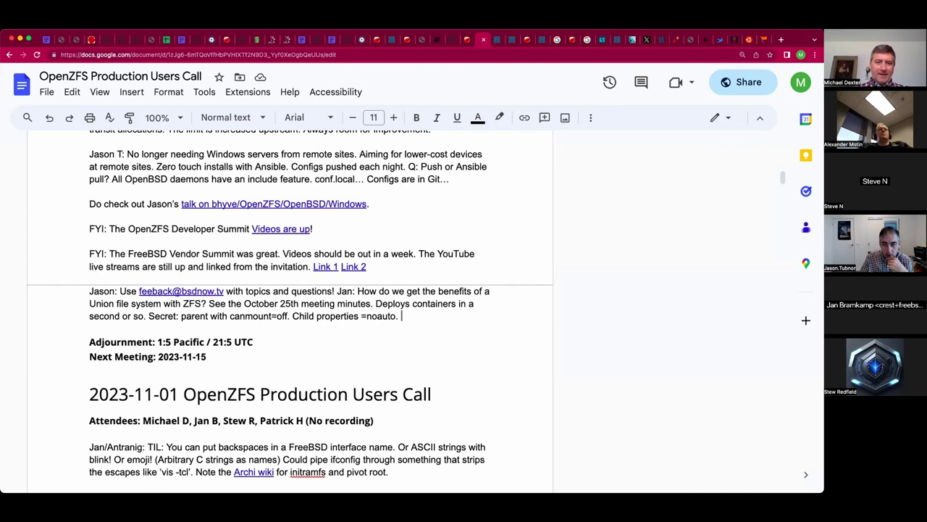
{"action": "key", "text": "BackSpace"}
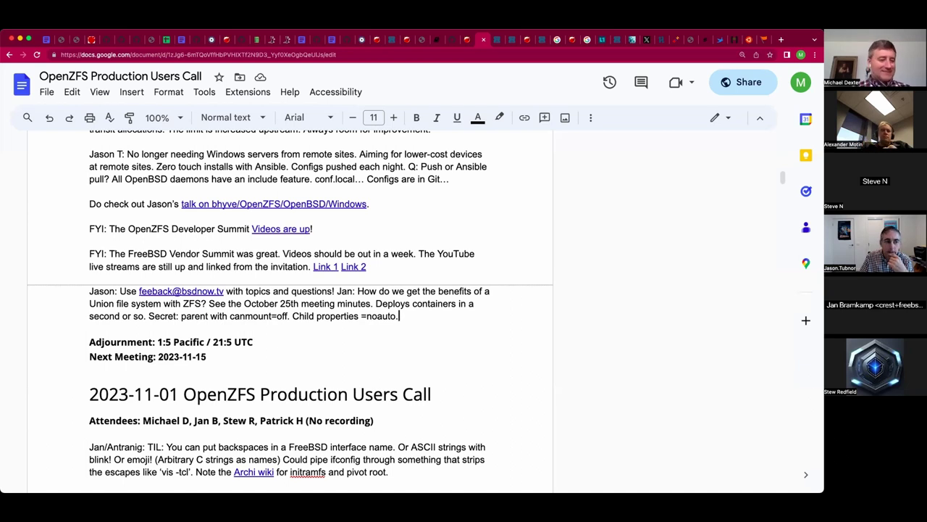
Scroll down to the jail dataset listings and set the zoom to 150%.
{"action": "scroll", "coordinate": [290, 311], "scroll_direction": "down", "scroll_amount": 8}
{"action": "scroll", "coordinate": [248, 315], "scroll_direction": "down", "scroll_amount": 4}
{"action": "scroll", "coordinate": [248, 315], "scroll_direction": "down", "scroll_amount": 1}
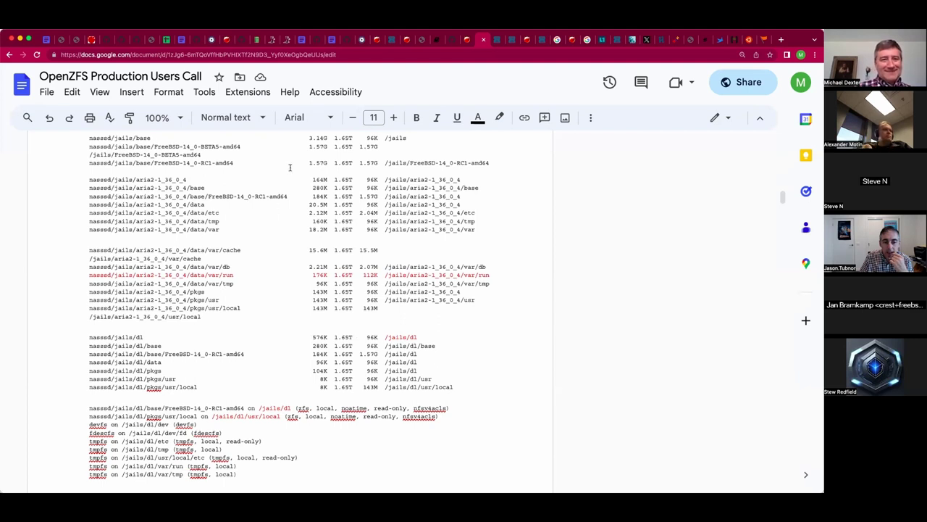
{"action": "left_click", "coordinate": [179, 119]}
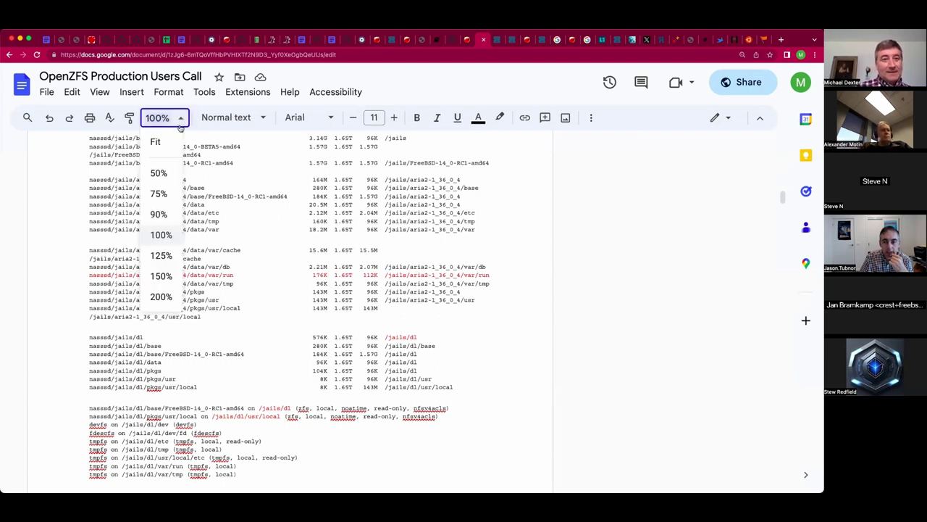
{"action": "left_click", "coordinate": [161, 275]}
Review the dataset listings at 150%, then scroll back up to Jason's note.
{"action": "scroll", "coordinate": [470, 232], "scroll_direction": "up", "scroll_amount": 1}
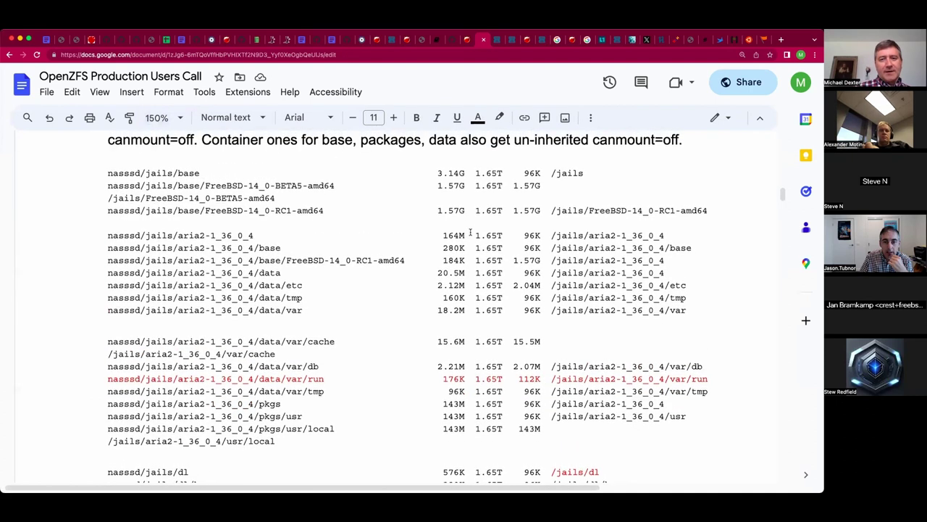
{"action": "scroll", "coordinate": [470, 231], "scroll_direction": "down", "scroll_amount": 1}
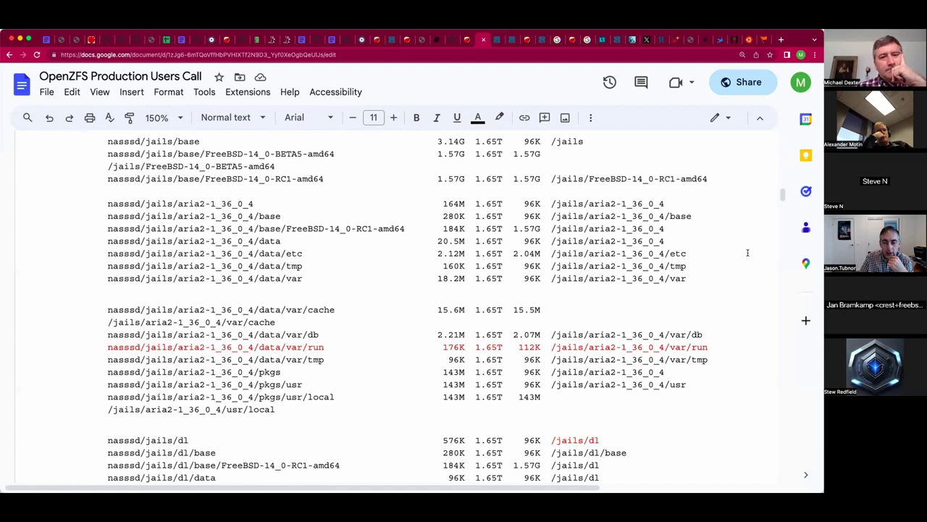
{"action": "scroll", "coordinate": [747, 253], "scroll_direction": "down", "scroll_amount": 3}
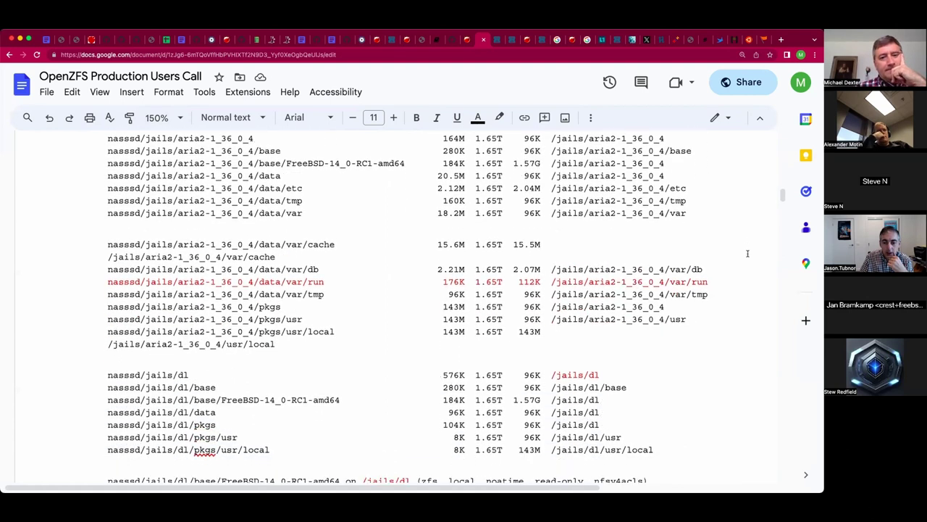
{"action": "scroll", "coordinate": [747, 253], "scroll_direction": "down", "scroll_amount": 4}
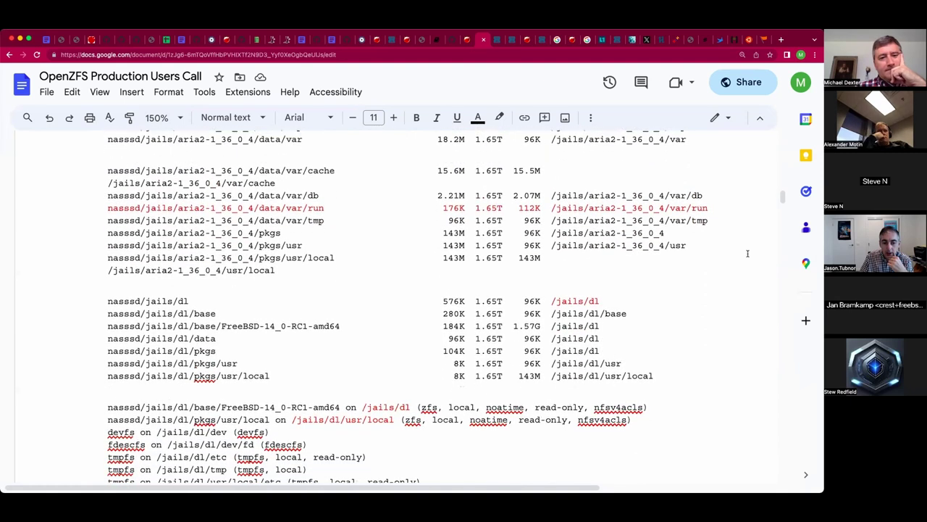
{"action": "scroll", "coordinate": [748, 253], "scroll_direction": "down", "scroll_amount": 4}
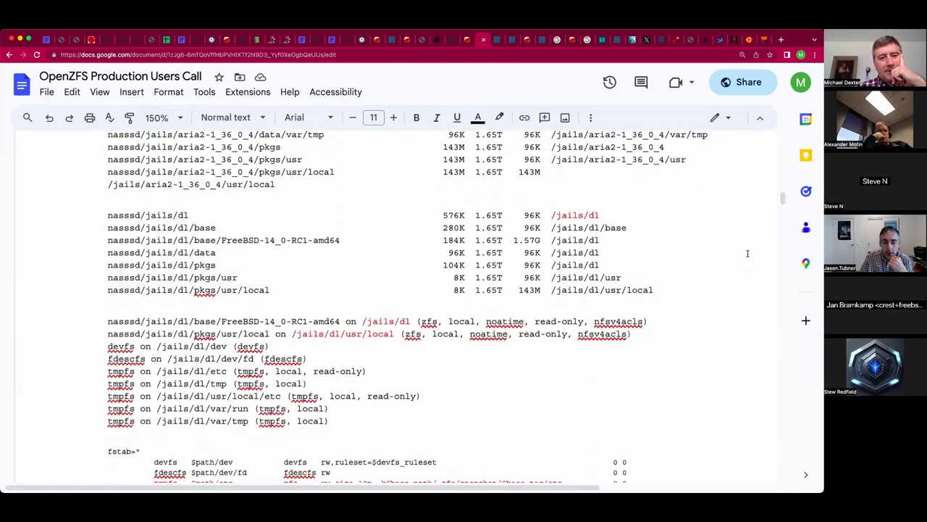
{"action": "scroll", "coordinate": [748, 253], "scroll_direction": "down", "scroll_amount": 4}
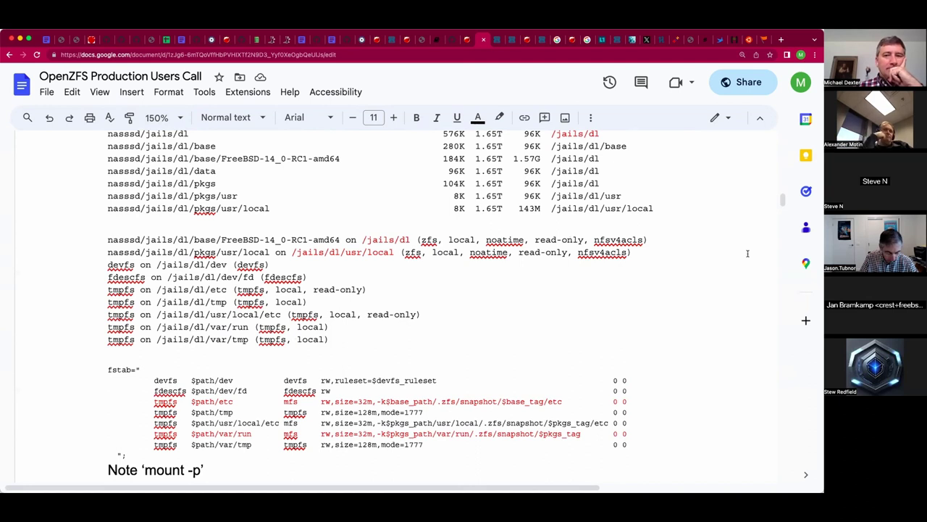
{"action": "scroll", "coordinate": [748, 253], "scroll_direction": "up", "scroll_amount": 1}
{"action": "scroll", "coordinate": [748, 254], "scroll_direction": "up", "scroll_amount": 2}
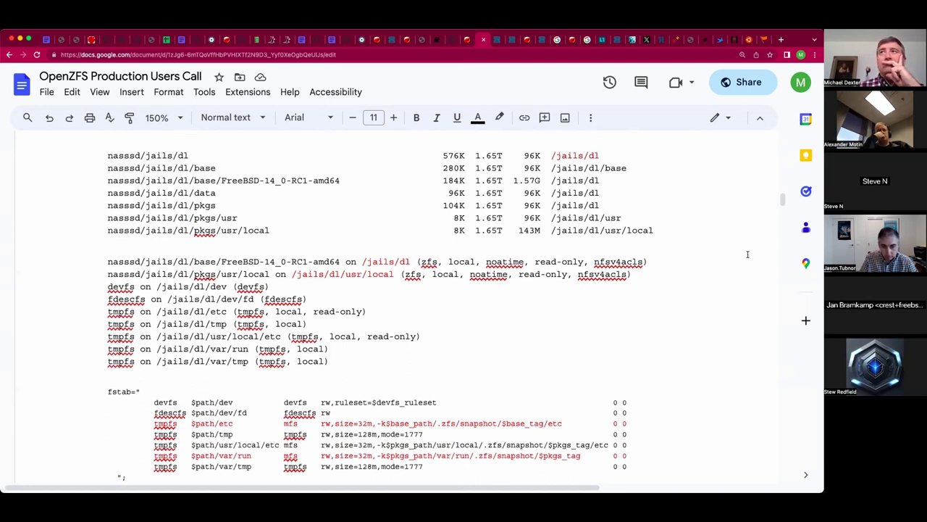
{"action": "scroll", "coordinate": [747, 254], "scroll_direction": "up", "scroll_amount": 10}
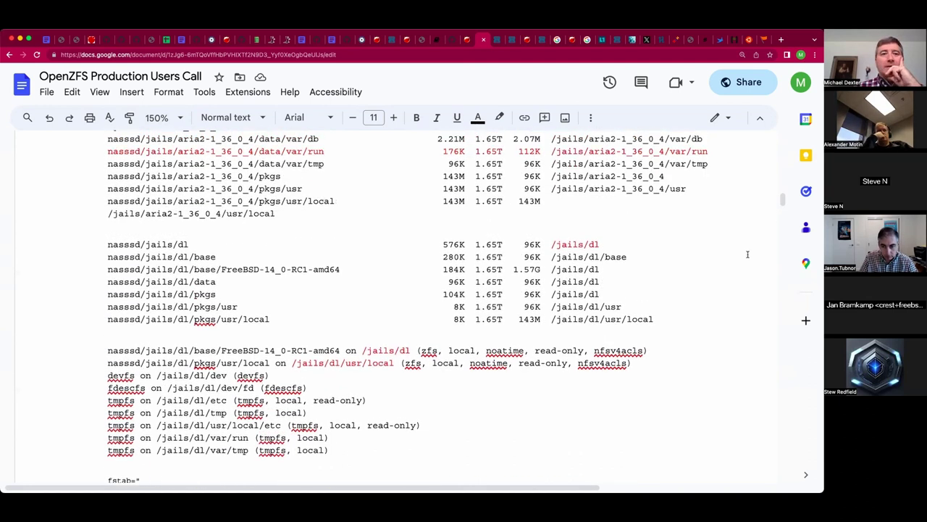
{"action": "scroll", "coordinate": [747, 253], "scroll_direction": "up", "scroll_amount": 20}
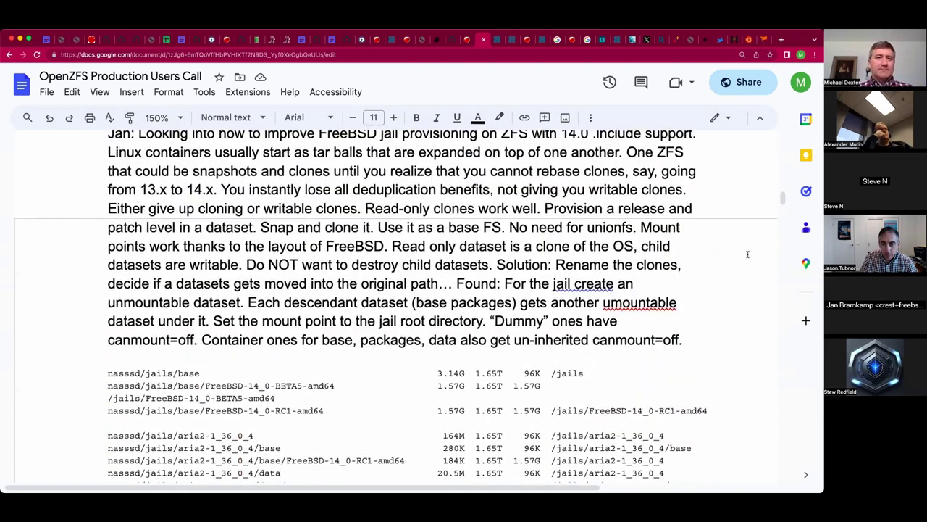
{"action": "scroll", "coordinate": [748, 254], "scroll_direction": "up", "scroll_amount": 20}
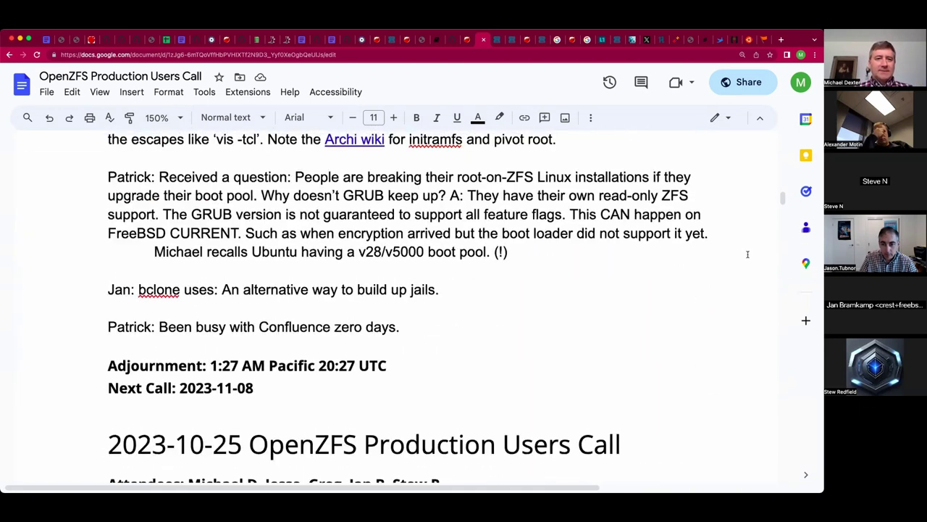
{"action": "scroll", "coordinate": [747, 254], "scroll_direction": "up", "scroll_amount": 3}
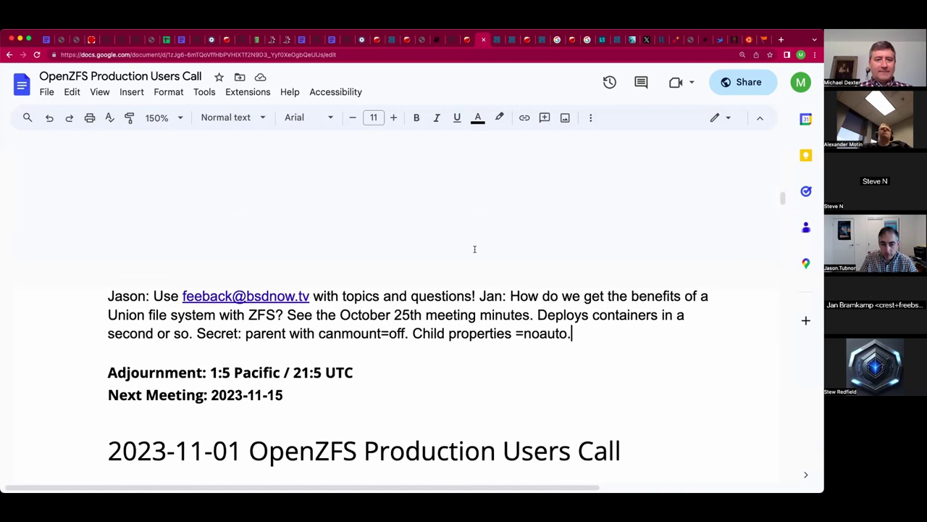
Fix the misspelled feedback e-mail address in the note's link by adding the missing 'd'.
{"action": "left_click", "coordinate": [208, 295]}
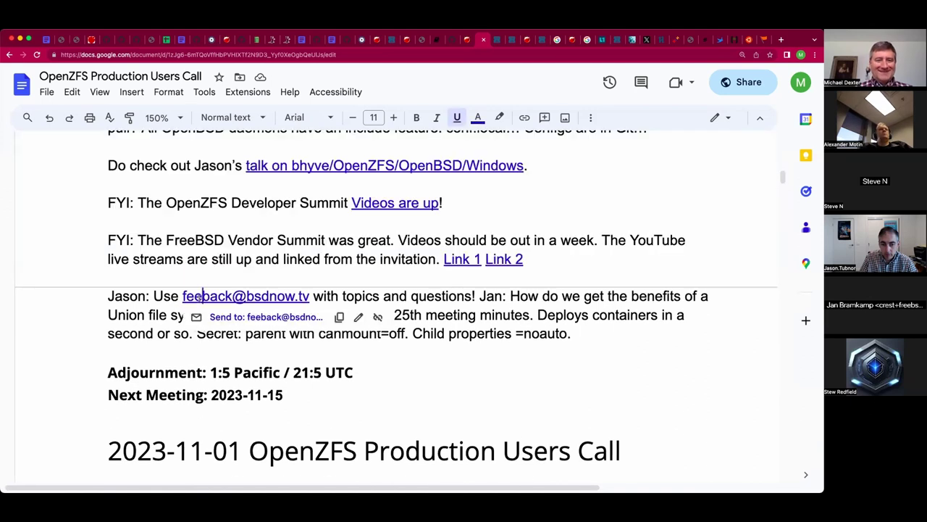
{"action": "type", "text": "d"}
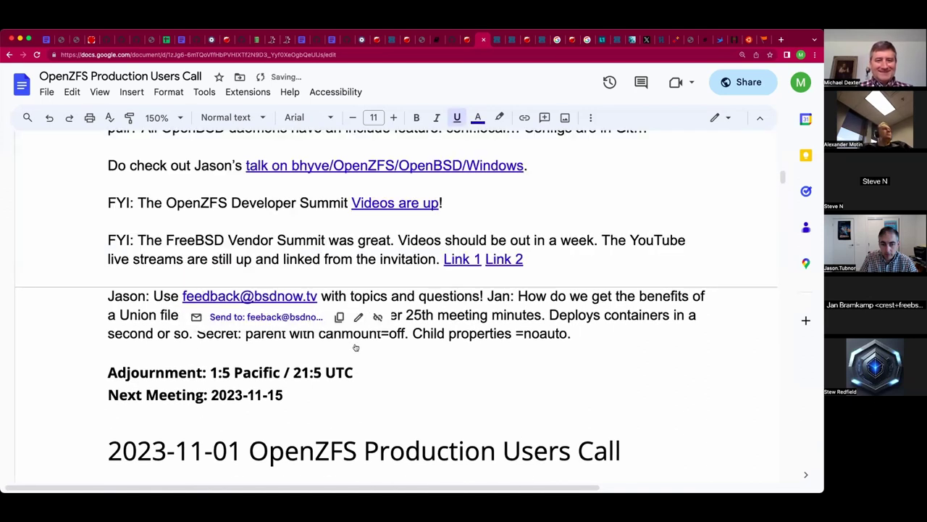
{"action": "left_click", "coordinate": [358, 317]}
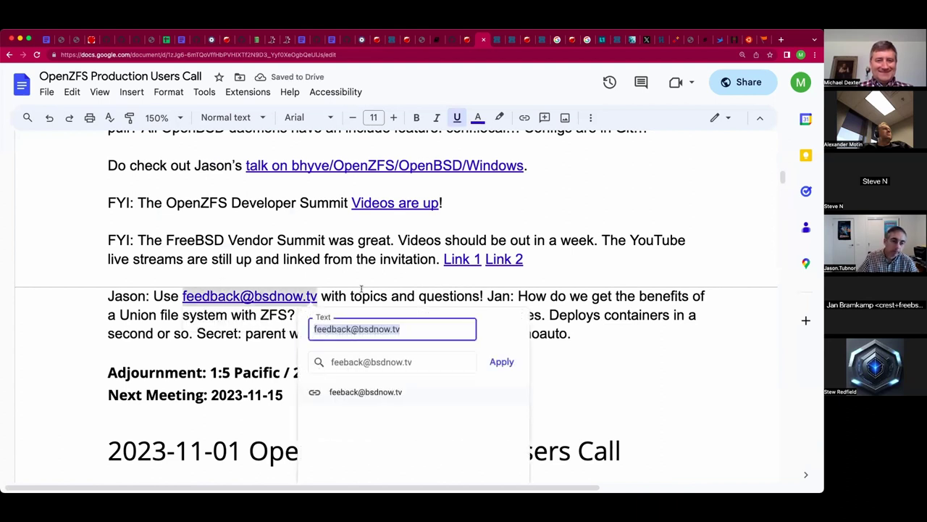
{"action": "left_click", "coordinate": [261, 328]}
{"action": "scroll", "coordinate": [260, 326], "scroll_direction": "down", "scroll_amount": 15}
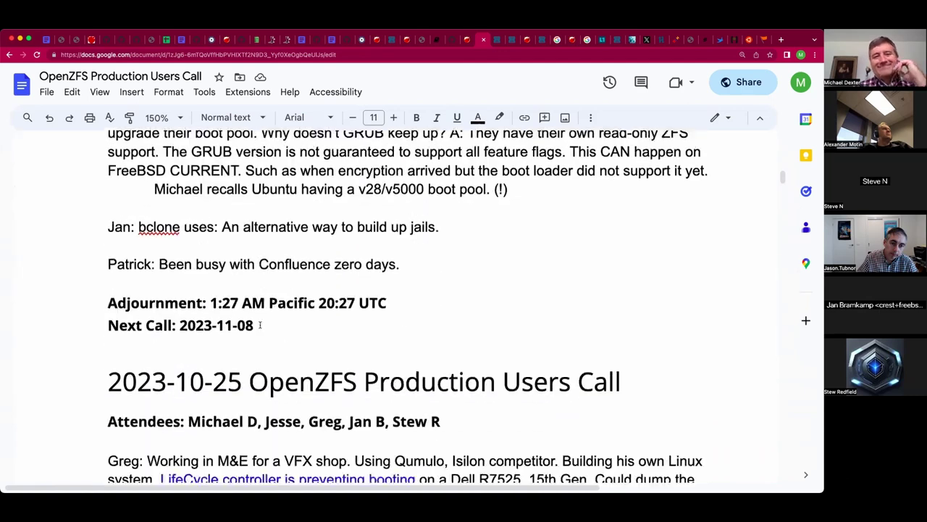
{"action": "scroll", "coordinate": [260, 326], "scroll_direction": "down", "scroll_amount": 10}
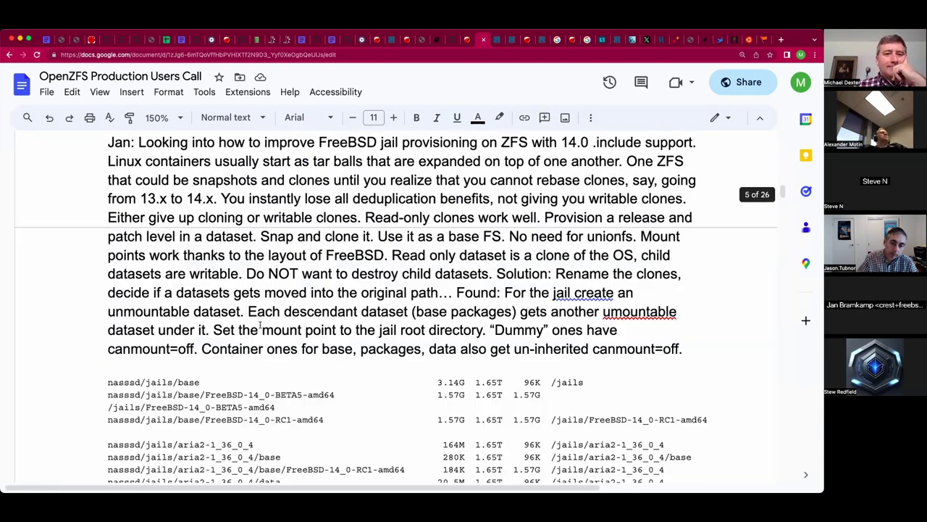
{"action": "scroll", "coordinate": [260, 326], "scroll_direction": "down", "scroll_amount": 6}
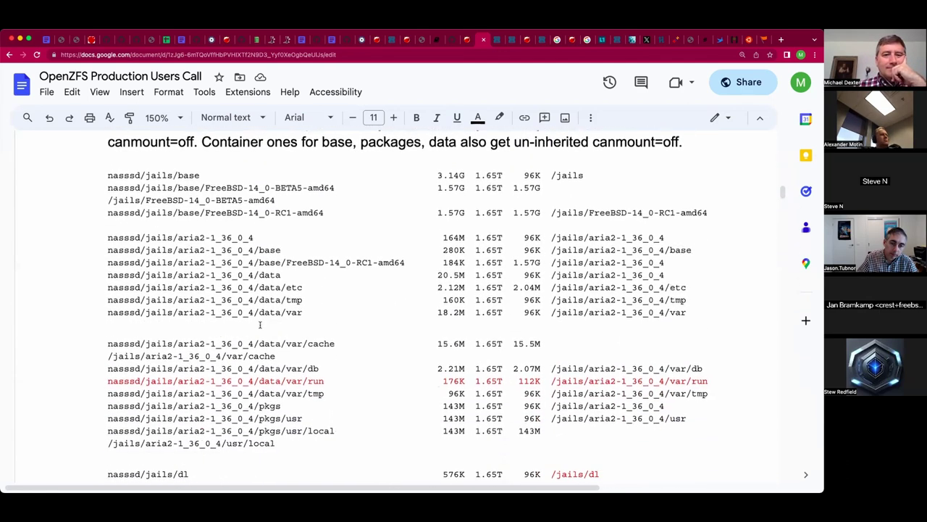
{"action": "scroll", "coordinate": [260, 326], "scroll_direction": "down", "scroll_amount": 1}
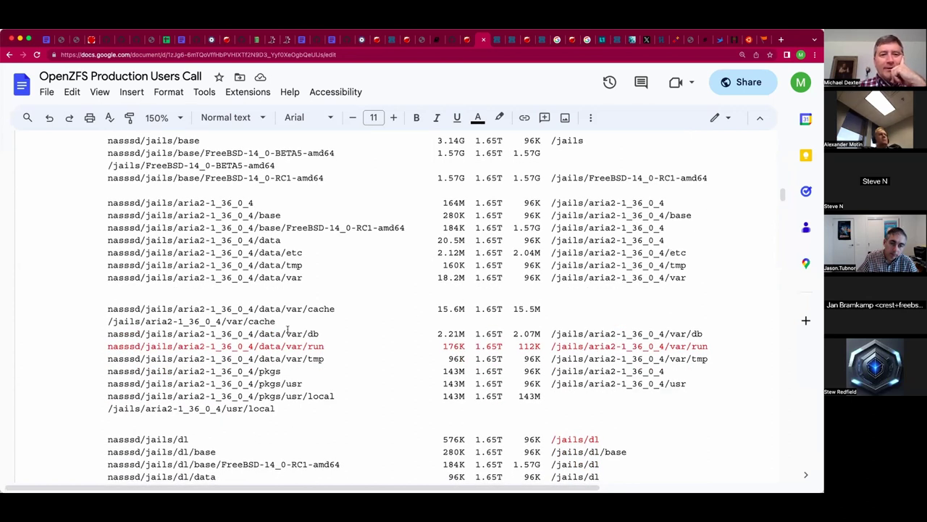
{"action": "left_click", "coordinate": [281, 278]}
{"action": "triple_click", "coordinate": [286, 346]}
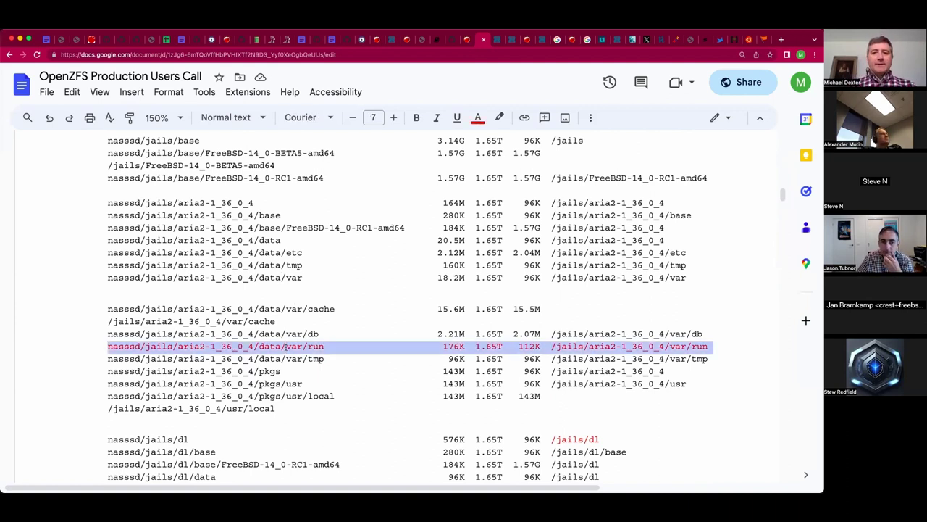
{"action": "left_click", "coordinate": [286, 346]}
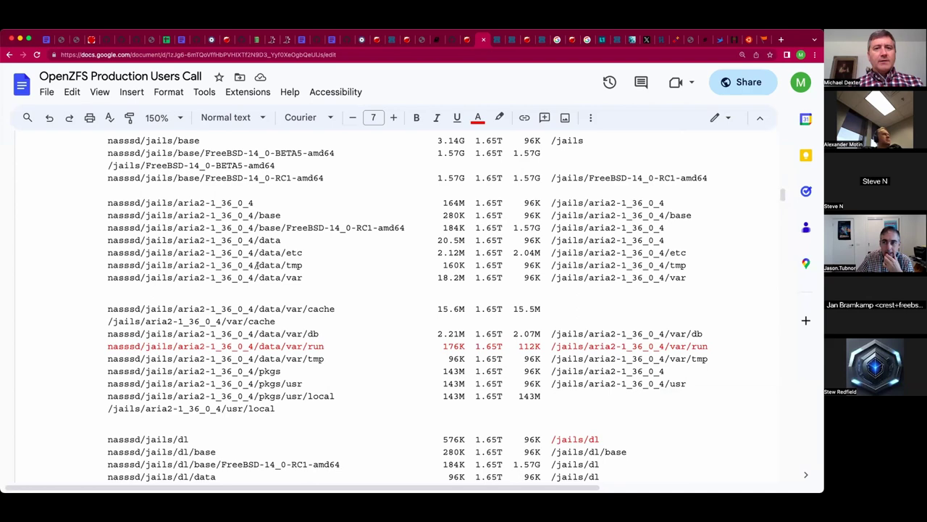
{"action": "scroll", "coordinate": [258, 267], "scroll_direction": "up", "scroll_amount": 2}
{"action": "scroll", "coordinate": [257, 267], "scroll_direction": "up", "scroll_amount": 4}
{"action": "scroll", "coordinate": [257, 265], "scroll_direction": "up", "scroll_amount": 10}
{"action": "scroll", "coordinate": [249, 267], "scroll_direction": "up", "scroll_amount": 8}
{"action": "scroll", "coordinate": [249, 267], "scroll_direction": "up", "scroll_amount": 2}
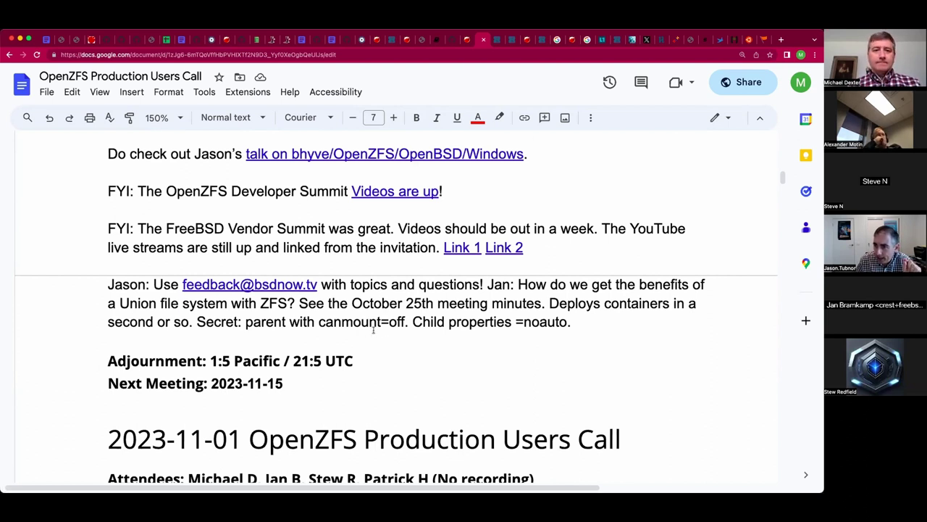
Add the participant's question: 'Does one need to set NFSv4 ACLs on file with long file names?'.
{"action": "left_click", "coordinate": [395, 338]}
{"action": "key", "text": "Return"}
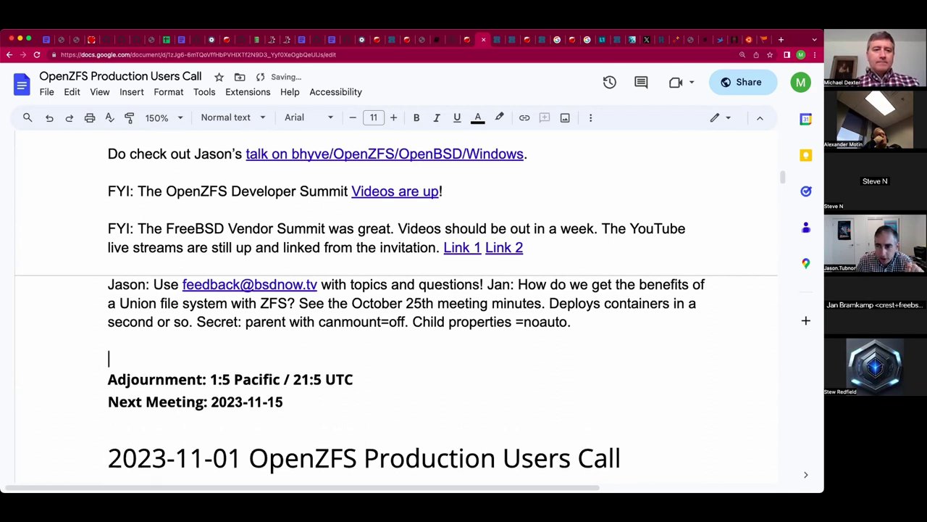
{"action": "type", "text": "Q:"}
{"action": "key", "text": "BackSpace"}
{"action": "key", "text": "BackSpace"}
{"action": "key", "text": "BackSpace"}
{"action": "type", "text": "Jason Q:"}
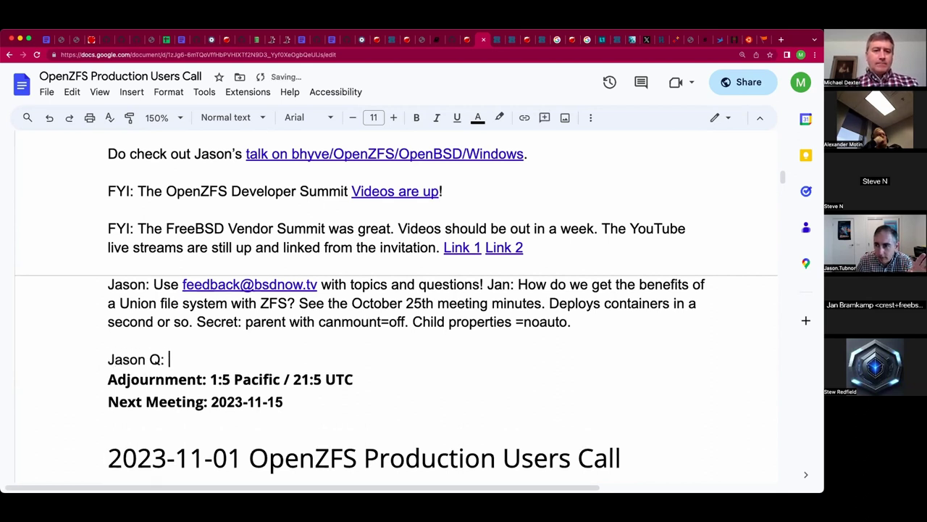
{"action": "type", "text": "Does no"}
{"action": "key", "text": "BackSpace"}
{"action": "key", "text": "BackSpace"}
{"action": "type", "text": "one need to set"}
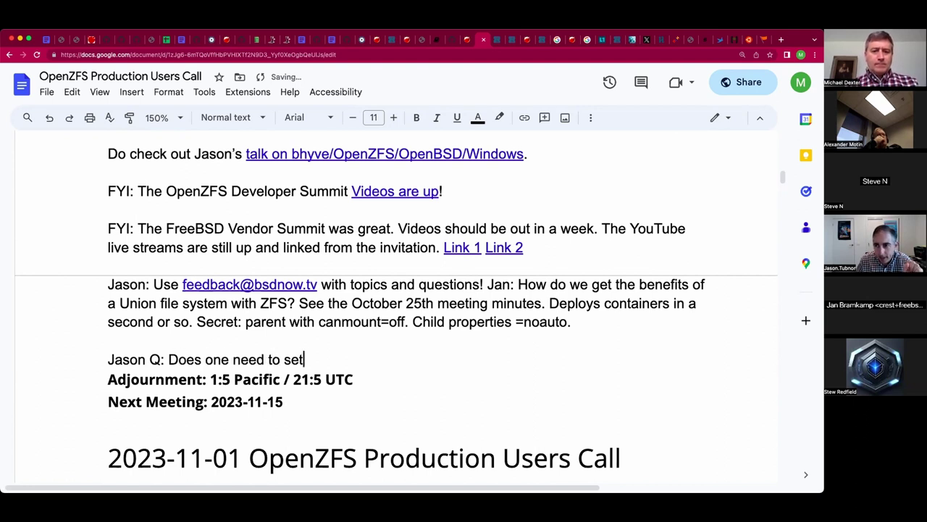
{"action": "type", "text": " NFSv"}
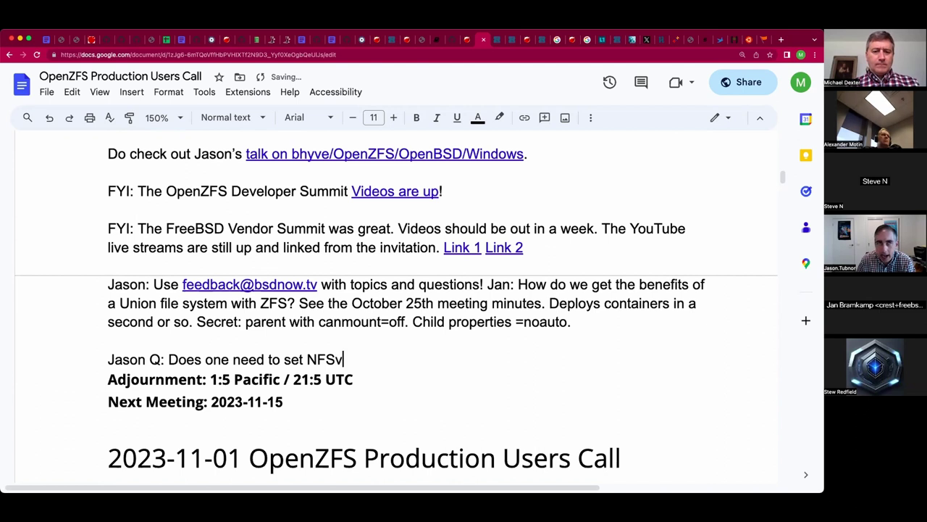
{"action": "type", "text": "4 ACLs on "}
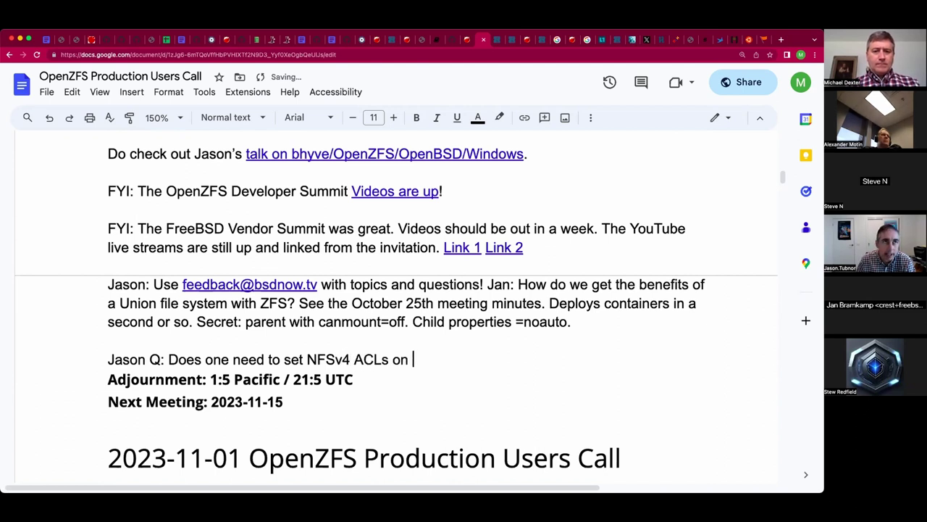
{"action": "type", "text": "file with lon"}
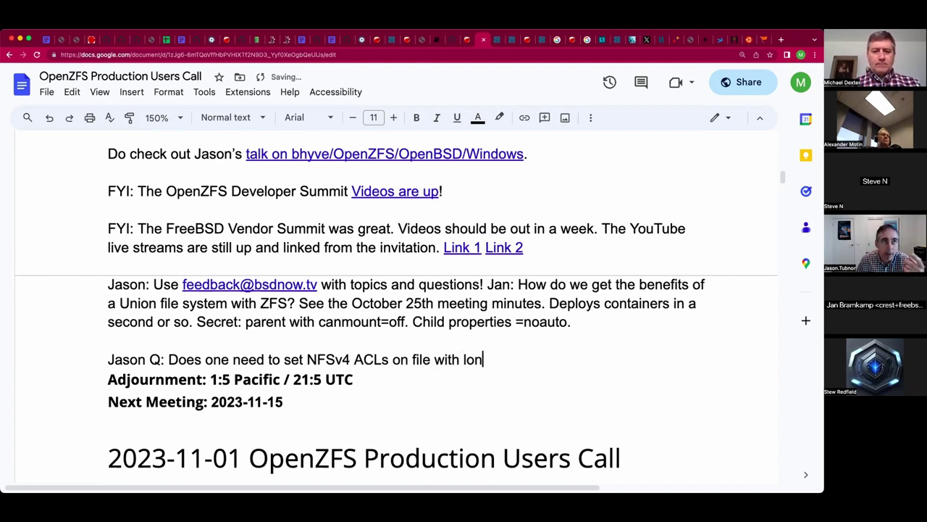
{"action": "type", "text": "g file names?"}
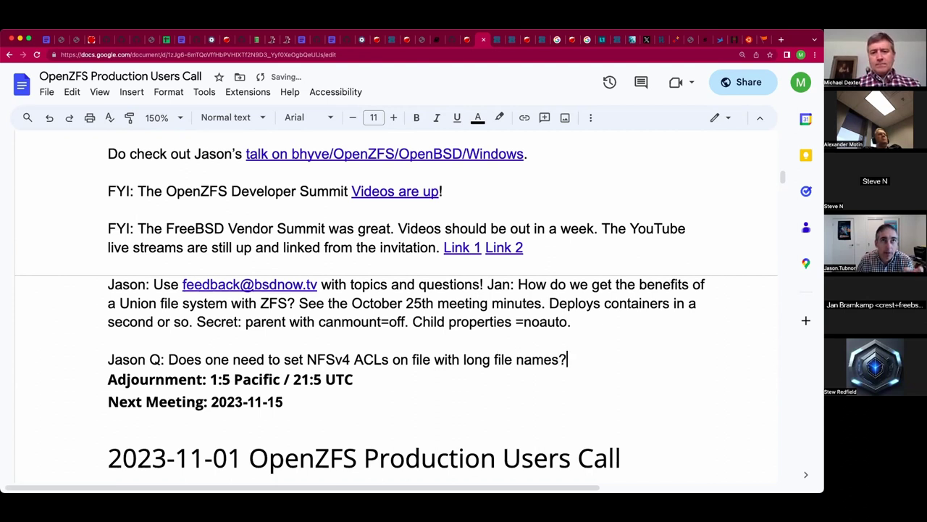
Add the indented answer 'Archived from Windows to ZFS: Had issues with long file names. Used 7zip.'.
{"action": "key", "text": "Return"}
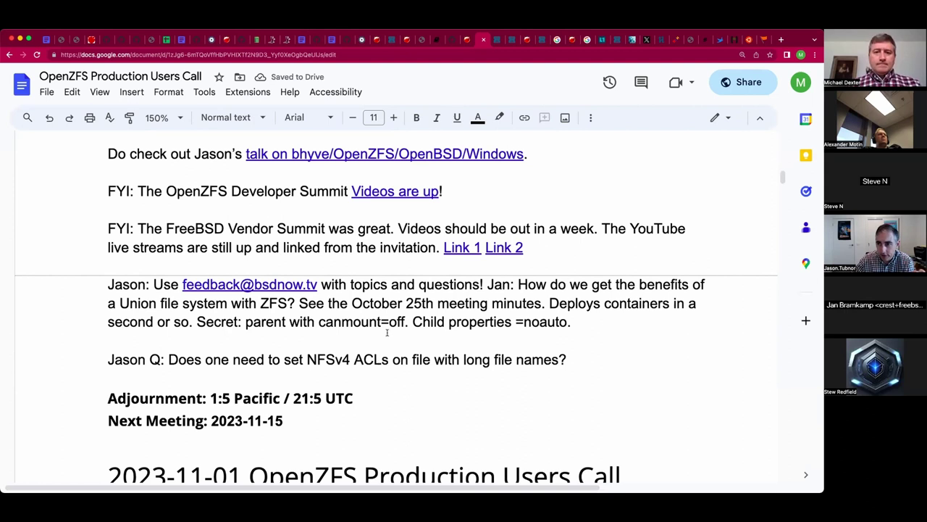
{"action": "key", "text": "Tab"}
{"action": "type", "text": "Ar"}
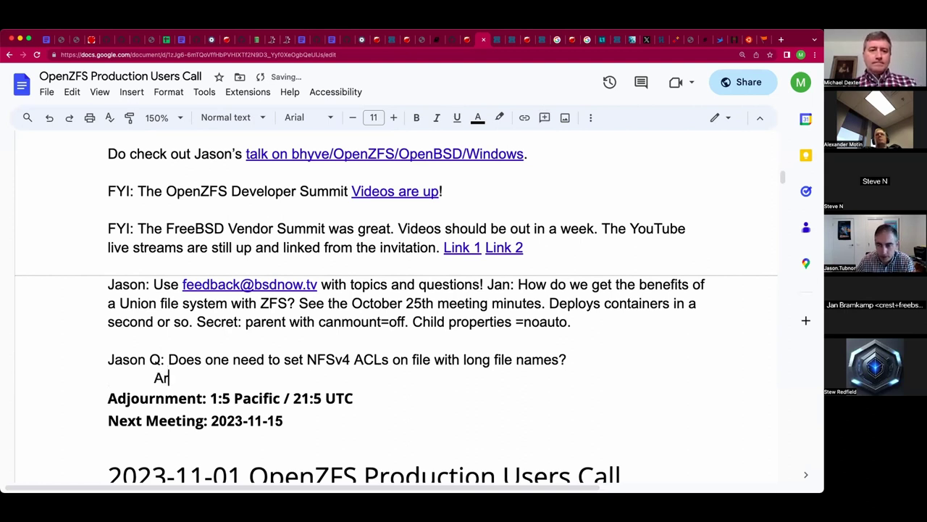
{"action": "type", "text": "vhived"}
{"action": "key", "text": "BackSpace"}
{"action": "key", "text": "BackSpace"}
{"action": "key", "text": "BackSpace"}
{"action": "key", "text": "BackSpace"}
{"action": "key", "text": "BackSpace"}
{"action": "key", "text": "BackSpace"}
{"action": "type", "text": "chived"}
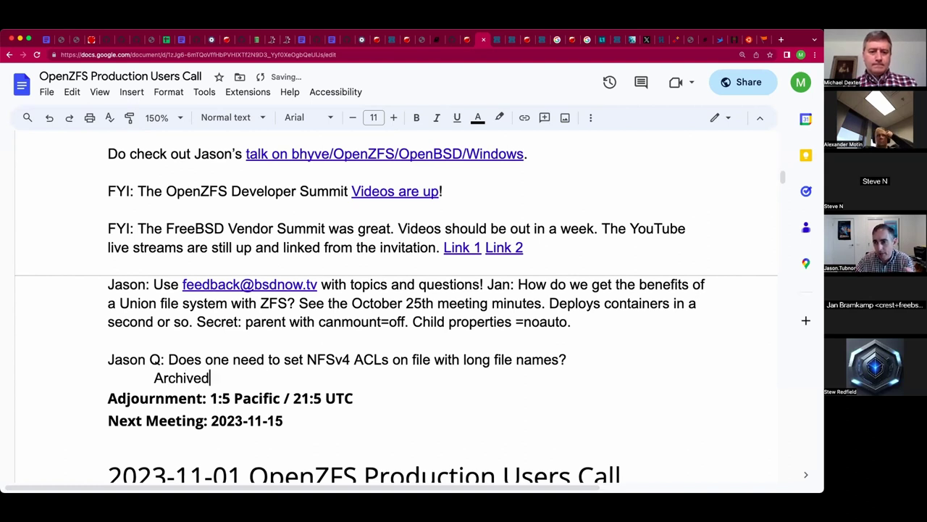
{"action": "type", "text": " from Windows to Z"}
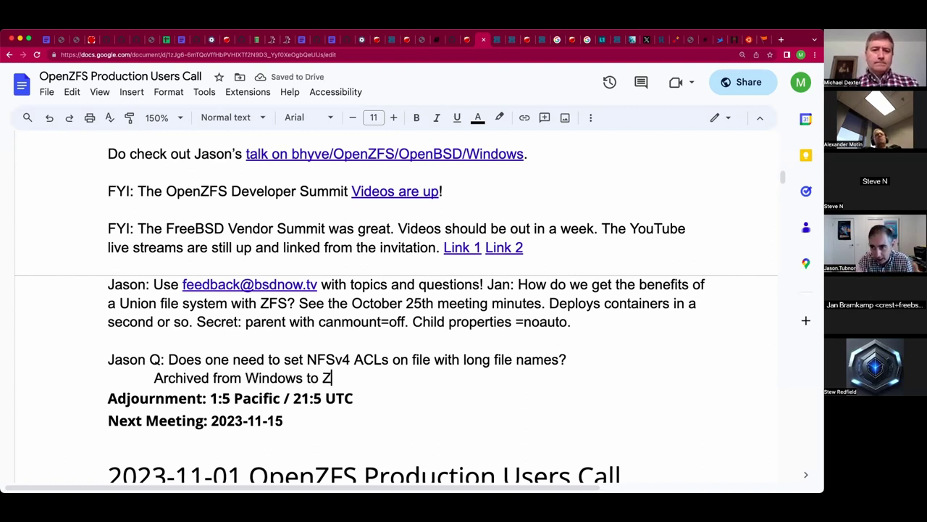
{"action": "type", "text": "FS: H"}
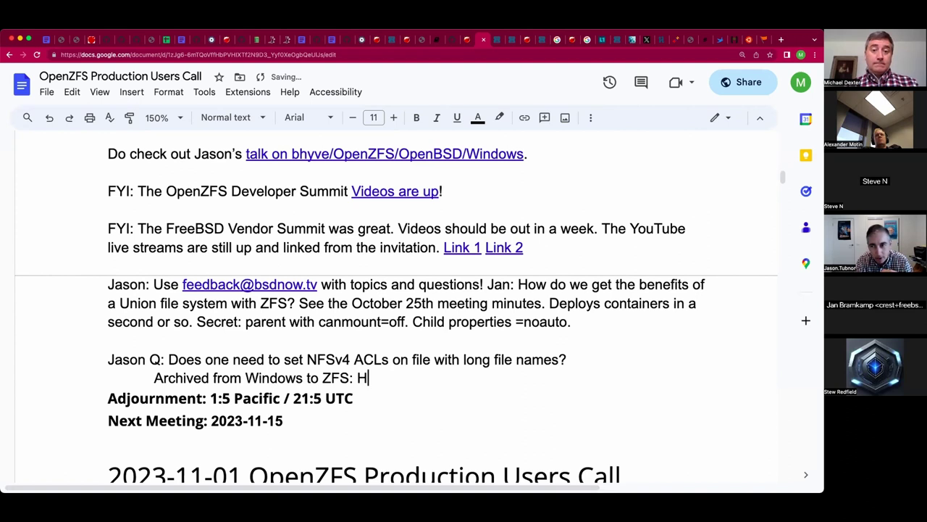
{"action": "type", "text": "ad issues with loing f"}
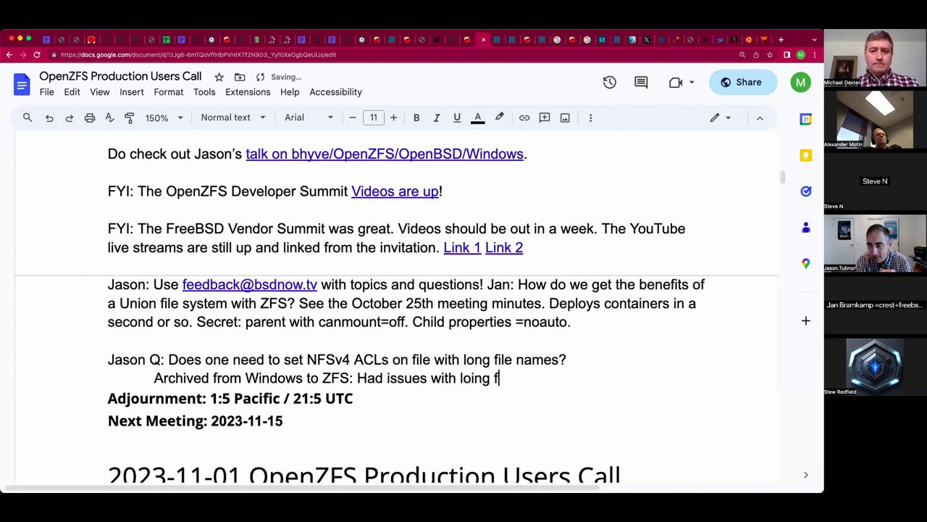
{"action": "type", "text": "ile"}
{"action": "key", "text": "BackSpace"}
{"action": "key", "text": "BackSpace"}
{"action": "key", "text": "BackSpace"}
{"action": "key", "text": "BackSpace"}
{"action": "key", "text": "BackSpace"}
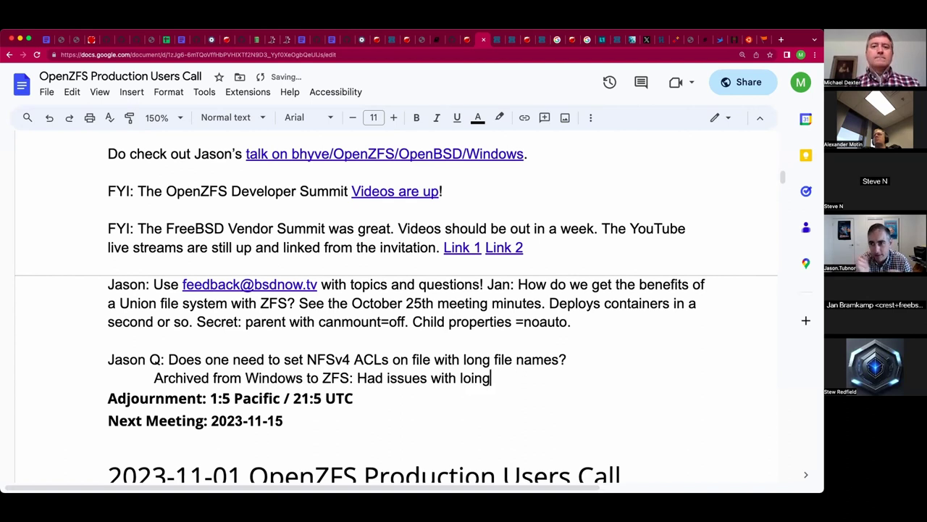
{"action": "key", "text": "BackSpace"}
{"action": "key", "text": "BackSpace"}
{"action": "key", "text": "BackSpace"}
{"action": "type", "text": "ng "}
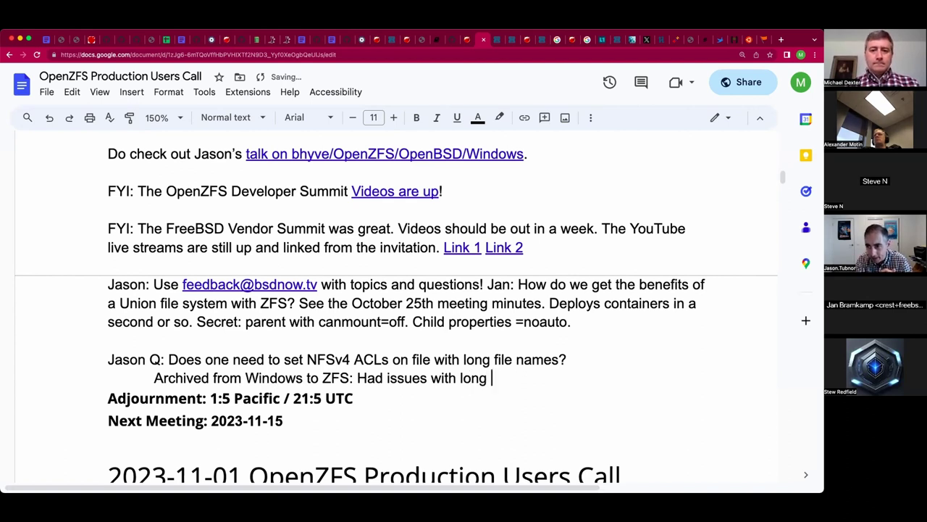
{"action": "type", "text": "file names."}
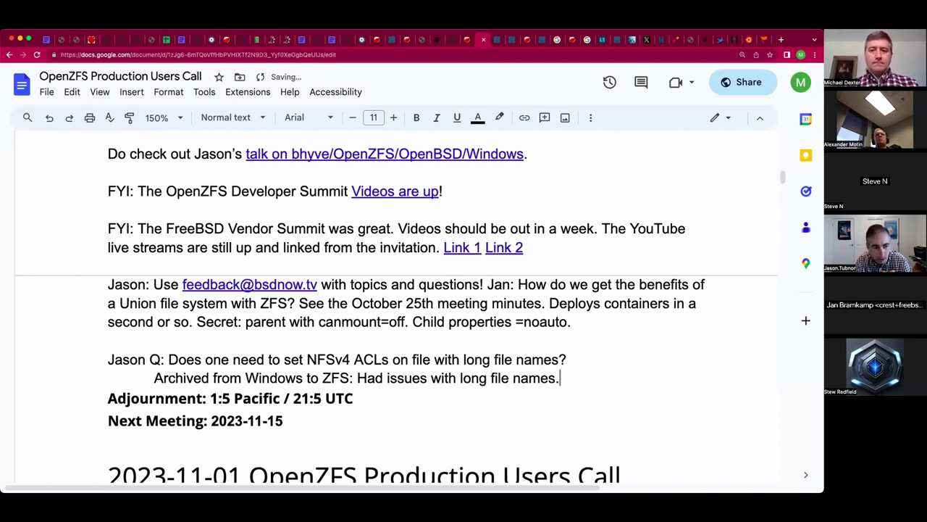
{"action": "type", "text": " Used 7zo"}
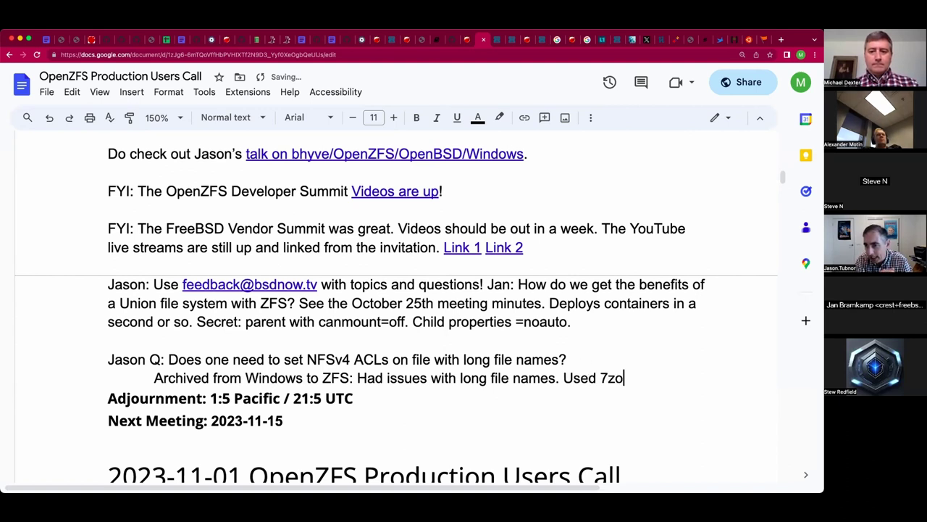
{"action": "type", "text": "p"}
{"action": "key", "text": "BackSpace"}
{"action": "key", "text": "BackSpace"}
{"action": "type", "text": "ip."}
{"action": "key", "text": "Return"}
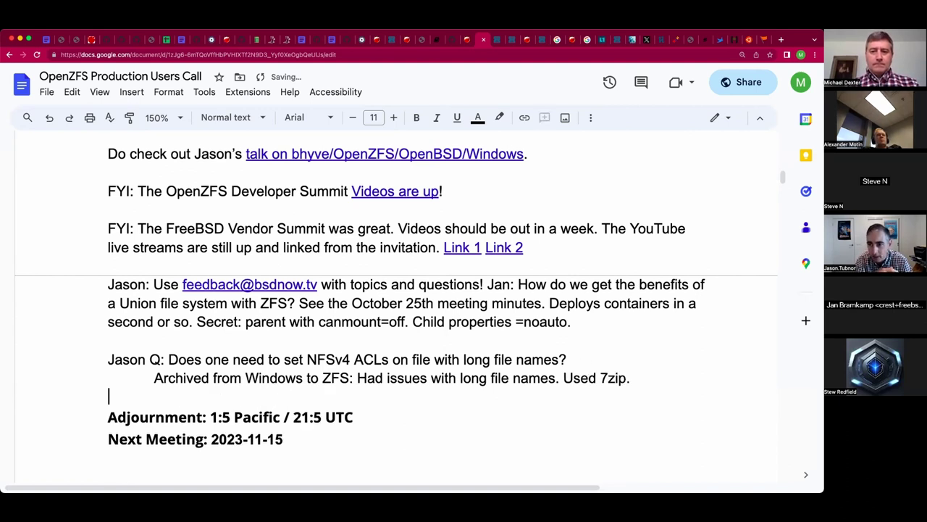
{"action": "key", "text": "BackSpace"}
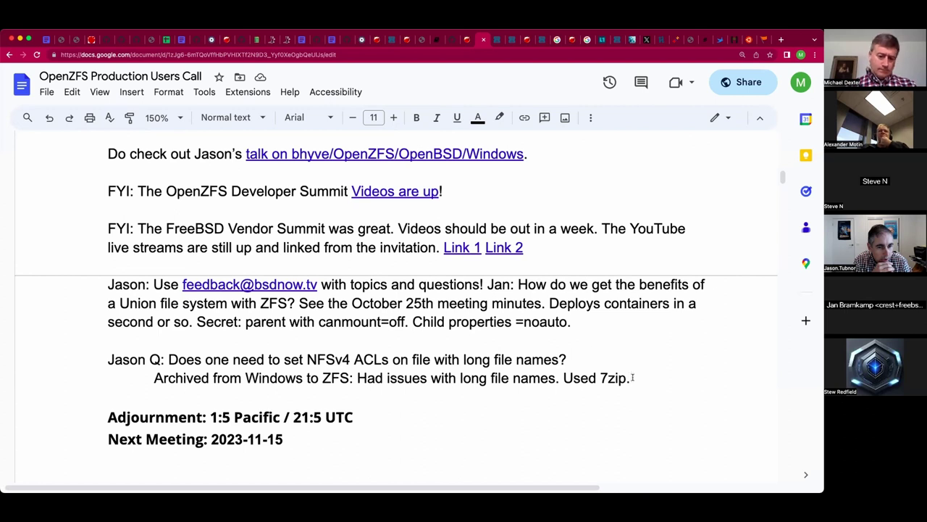
Add notes on losing a drive-letter character, the Windows long-path API, and 64kb paths.
{"action": "key", "text": "Return"}
{"action": "type", "text": "N"}
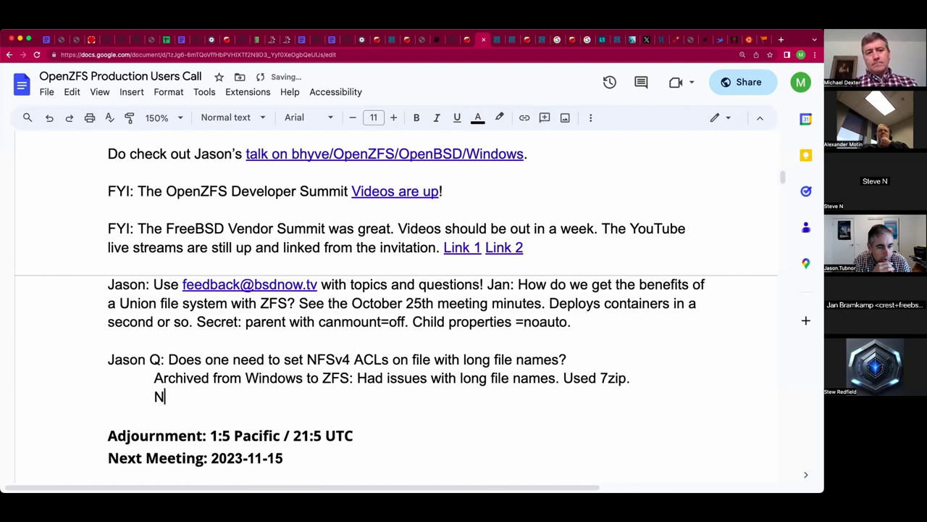
{"action": "type", "text": "ote that you l"}
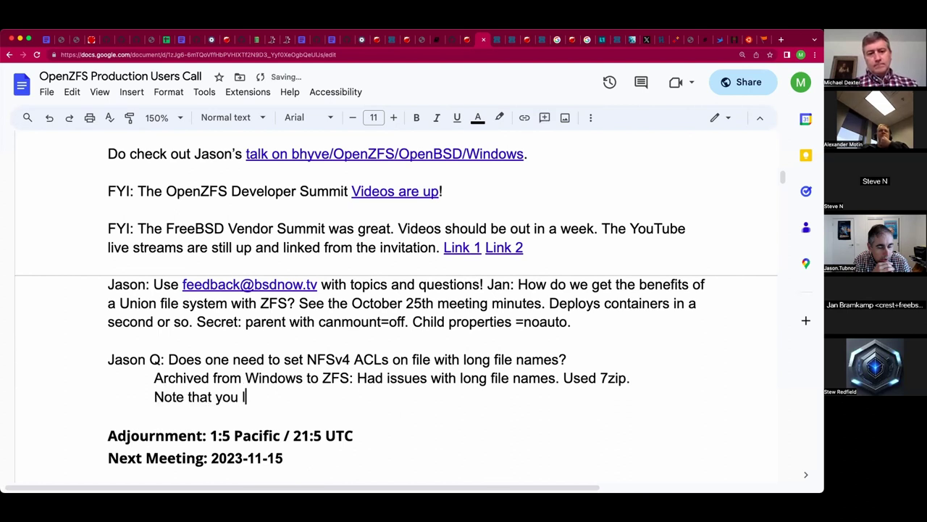
{"action": "type", "text": "ose a ch"}
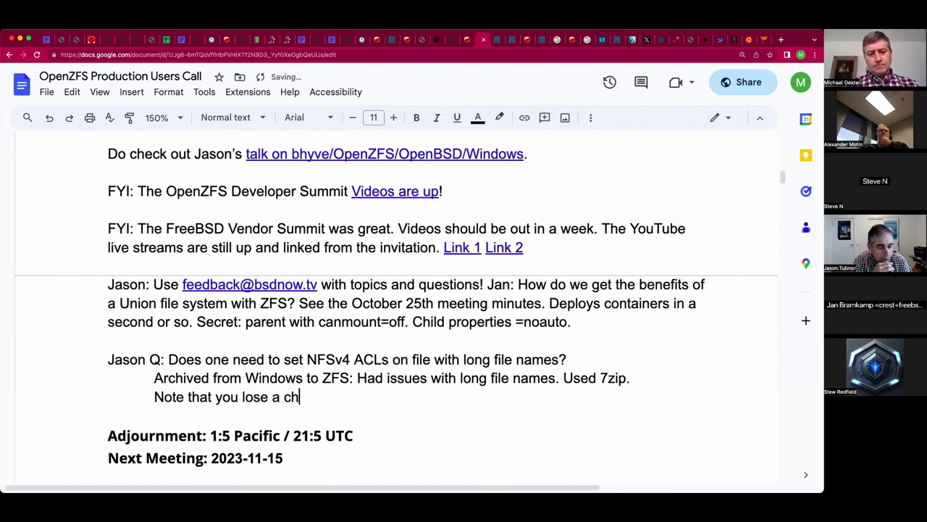
{"action": "type", "text": "aracter wit"}
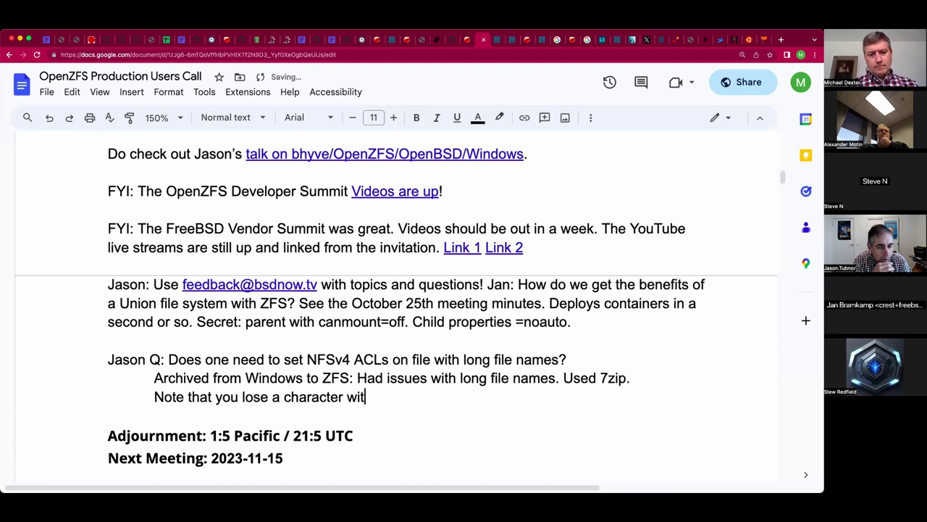
{"action": "type", "text": "h the drive letter."}
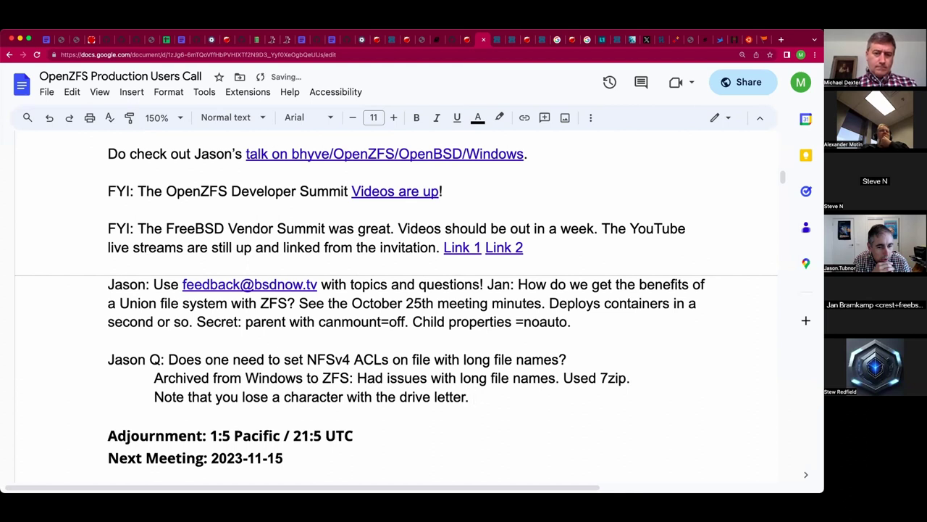
{"action": "type", "text": " Note th"}
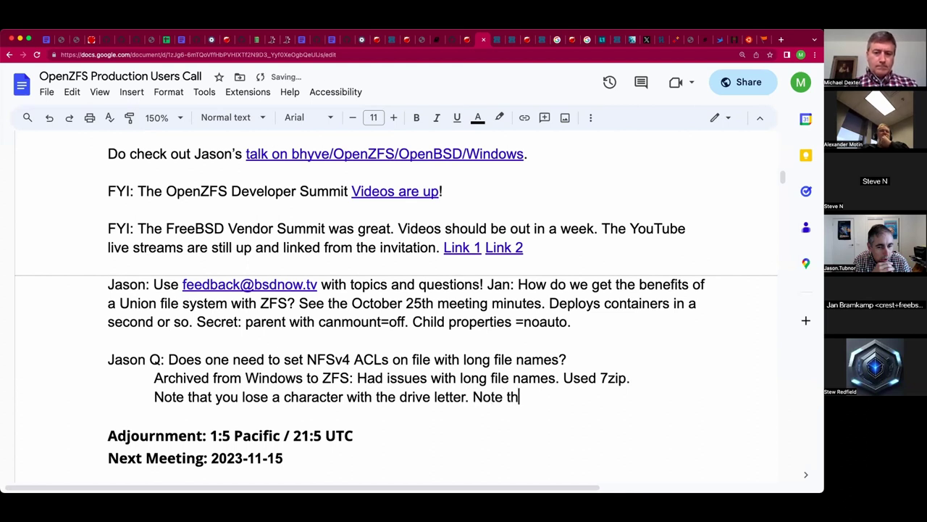
{"action": "type", "text": "e Windows lon"}
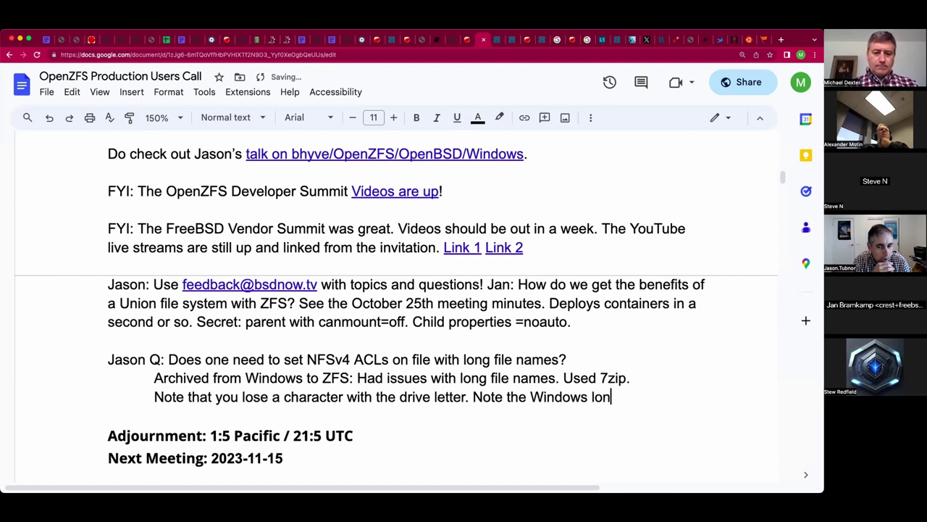
{"action": "type", "text": "g-path API."}
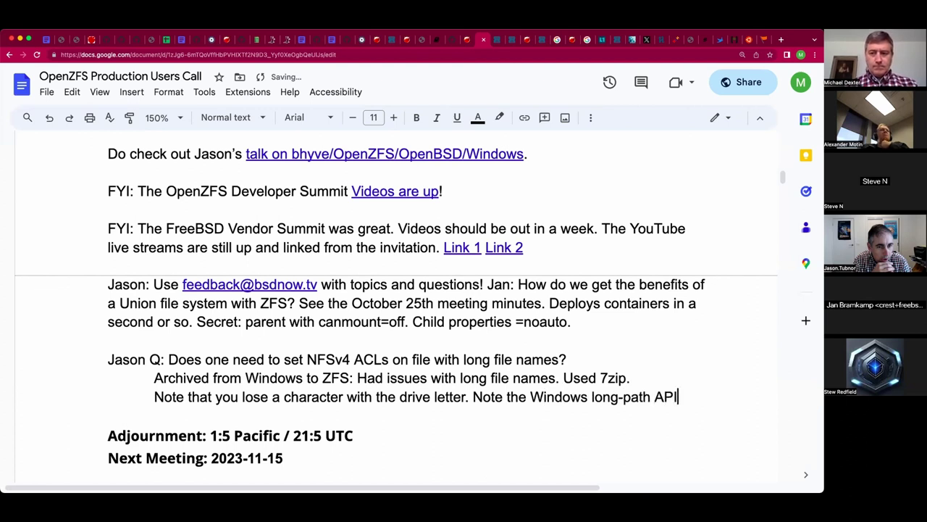
{"action": "key", "text": "BackSpace"}
{"action": "key", "text": "BackSpace"}
{"action": "key", "text": "BackSpace"}
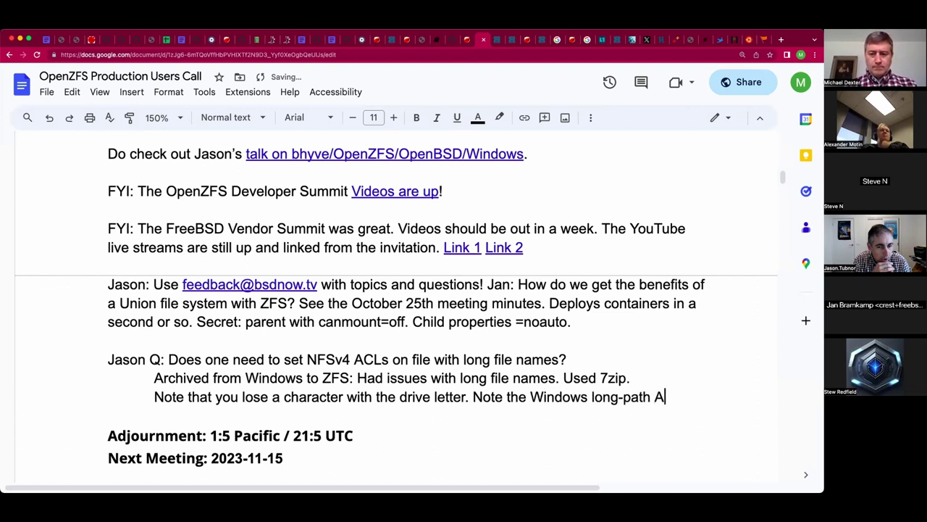
{"action": "type", "text": "PI. Can "}
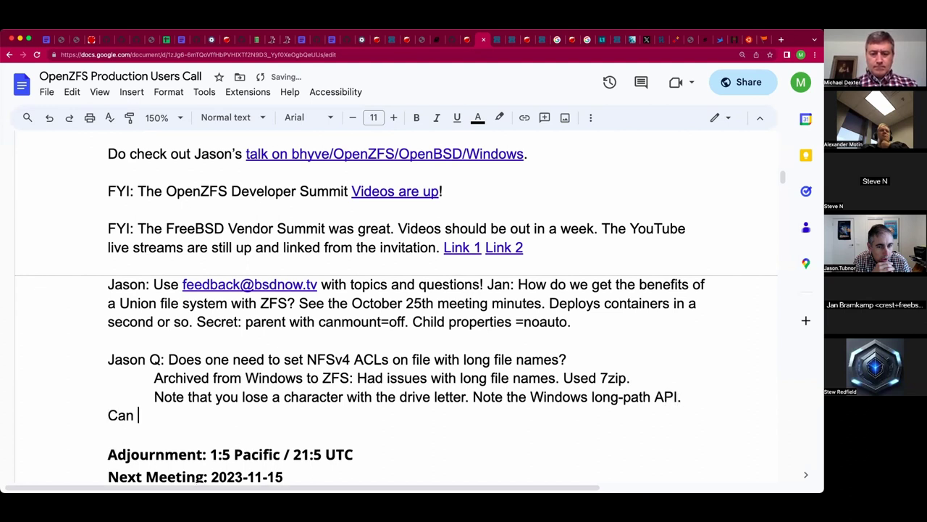
{"action": "type", "text": "have up to "}
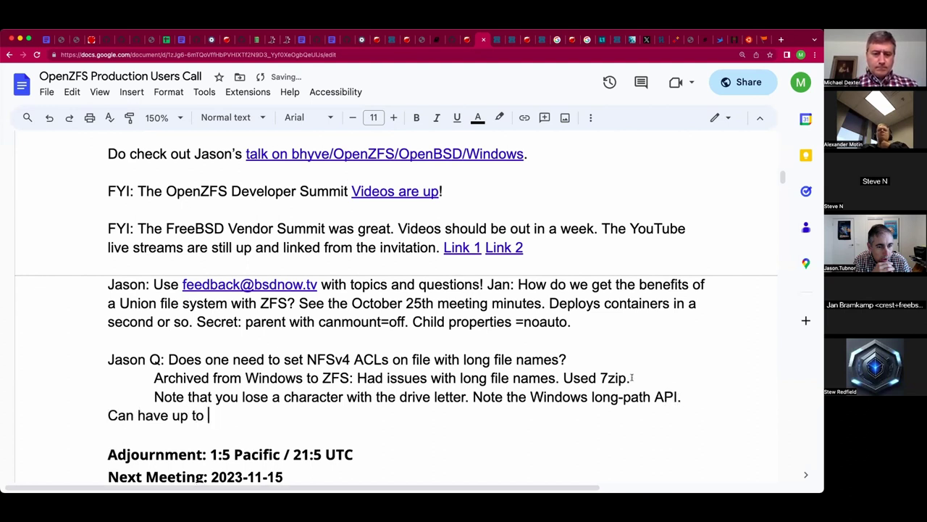
{"action": "type", "text": "64kb "}
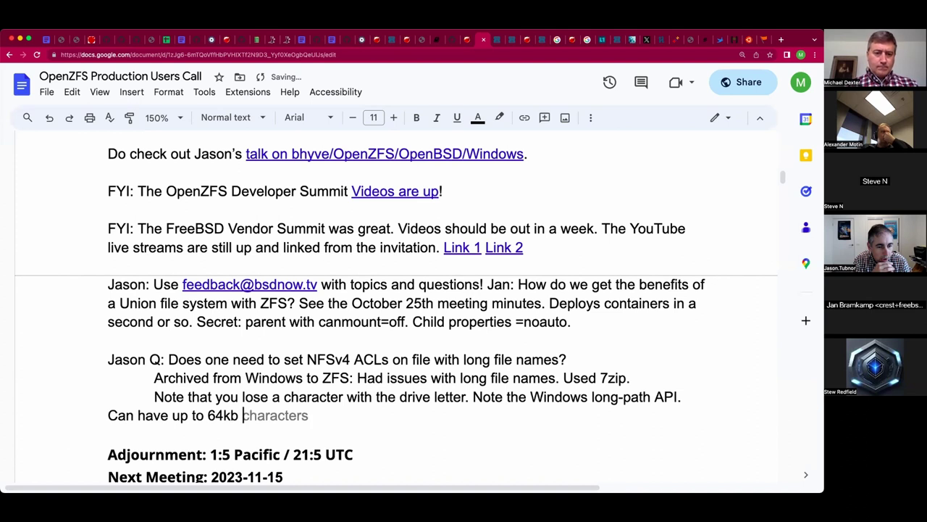
{"action": "type", "text": "paths."}
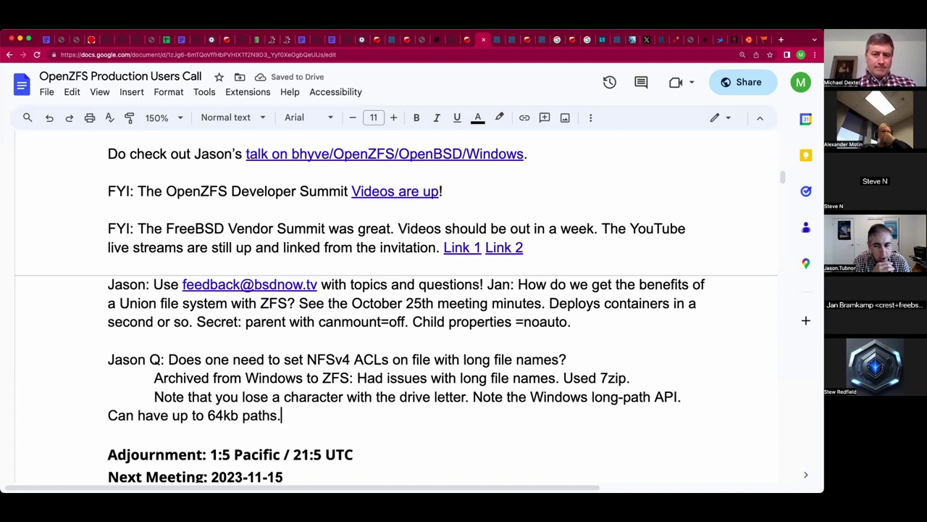
Move 'Can have up to 64kb paths.' onto its own line, indented one level deeper.
{"action": "key", "text": "super+Left"}
{"action": "key", "text": "Left"}
{"action": "type", "text": ".."}
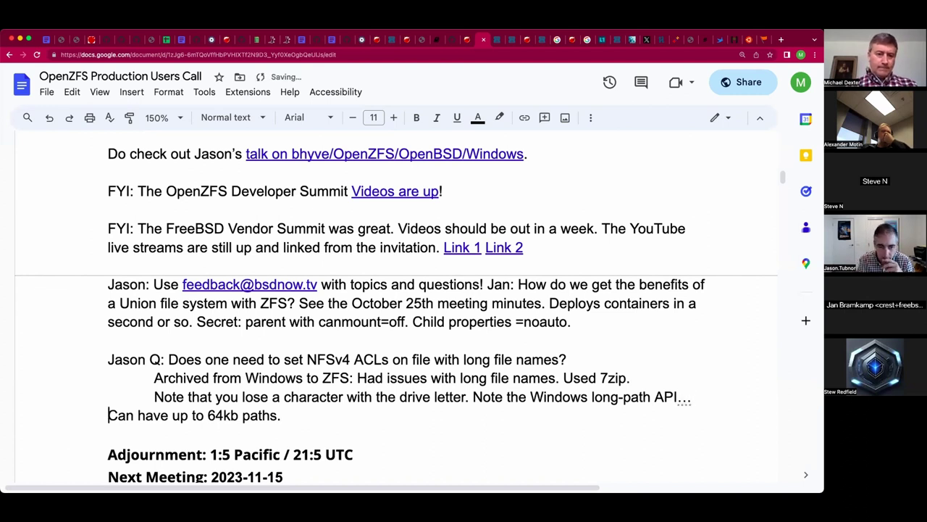
{"action": "key", "text": "Delete"}
{"action": "key", "text": "super+Left"}
{"action": "key", "text": "Tab"}
{"action": "key", "text": "Tab"}
{"action": "key", "text": "Tab"}
{"action": "key", "text": "BackSpace"}
{"action": "key", "text": "BackSpace"}
{"action": "key", "text": "BackSpace"}
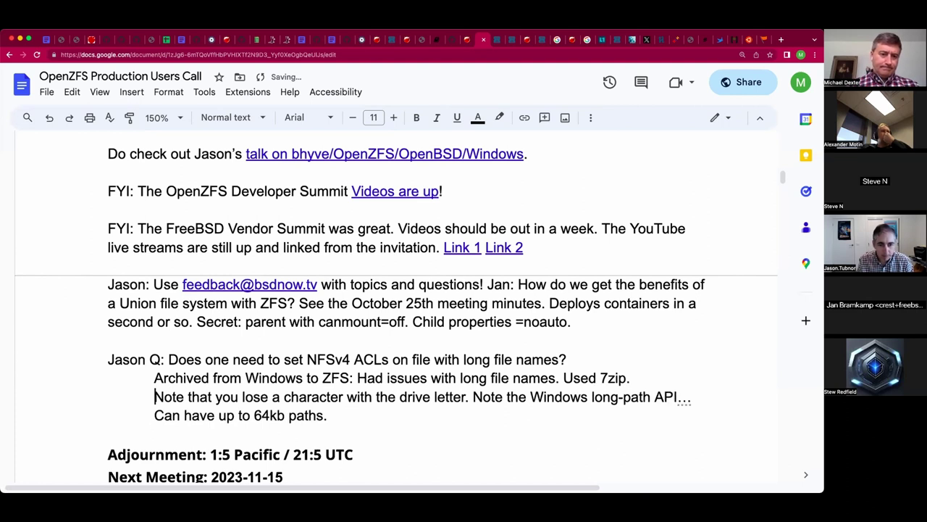
{"action": "key", "text": "Tab"}
{"action": "key", "text": "BackSpace"}
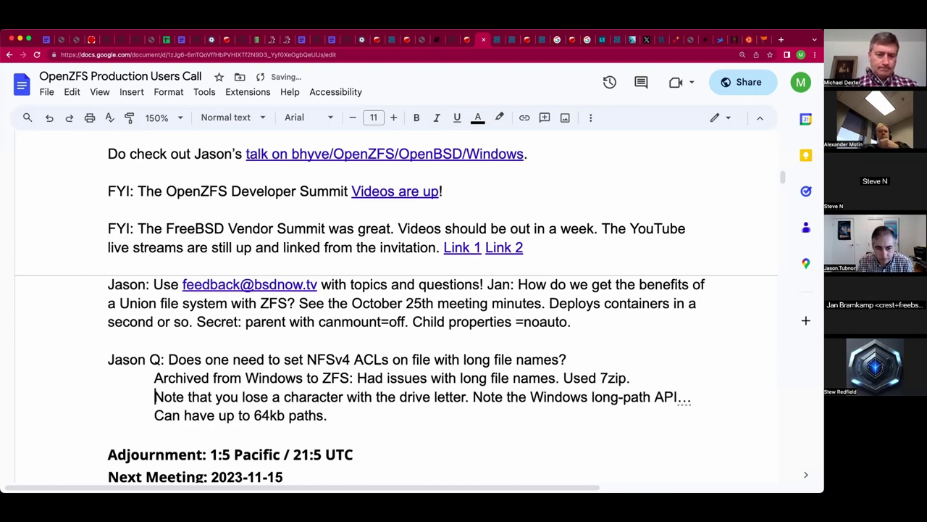
{"action": "key", "text": "Down"}
{"action": "key", "text": "BackSpace"}
{"action": "key", "text": "BackSpace"}
{"action": "type", "text": "."}
{"action": "key", "text": "Return"}
{"action": "key", "text": "Tab"}
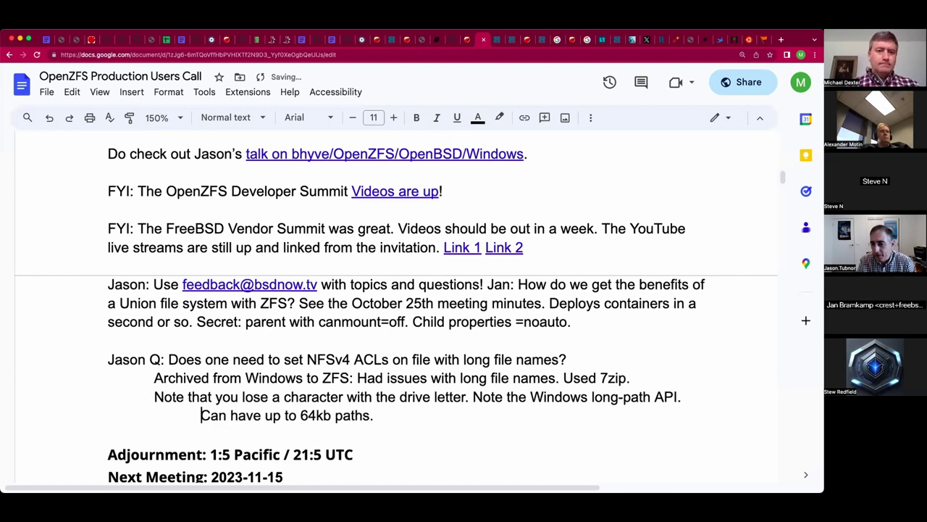
{"action": "key", "text": "Down"}
{"action": "scroll", "coordinate": [630, 351], "scroll_direction": "down", "scroll_amount": 1}
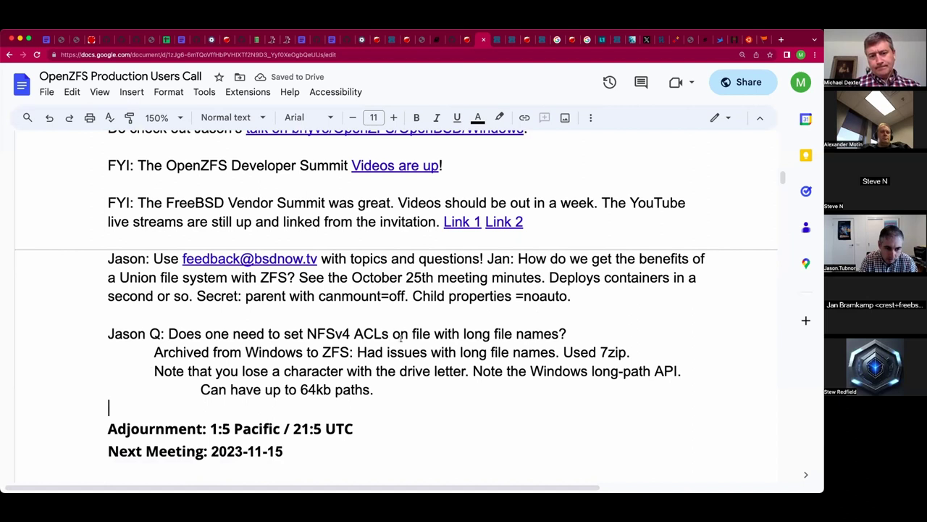
{"action": "left_click", "coordinate": [231, 429]}
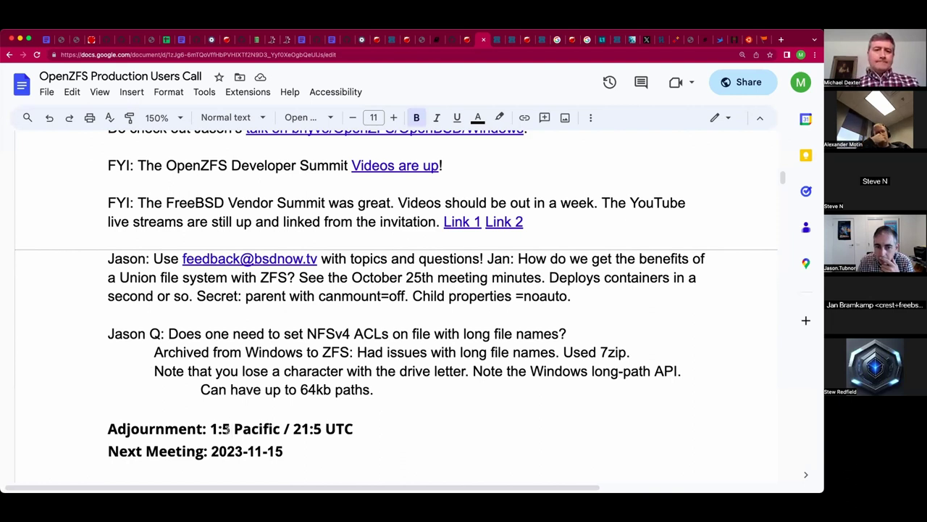
{"action": "scroll", "coordinate": [289, 334], "scroll_direction": "right", "scroll_amount": 1}
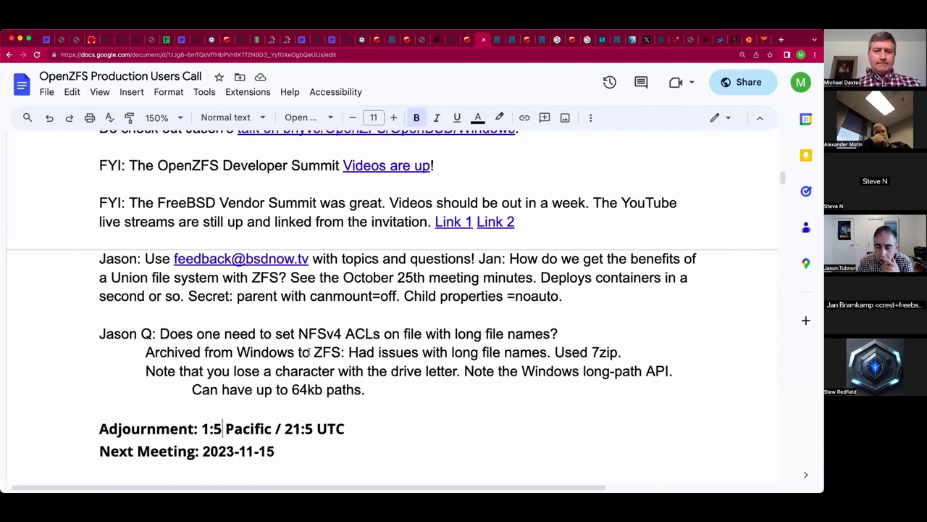
{"action": "double_click", "coordinate": [382, 389]}
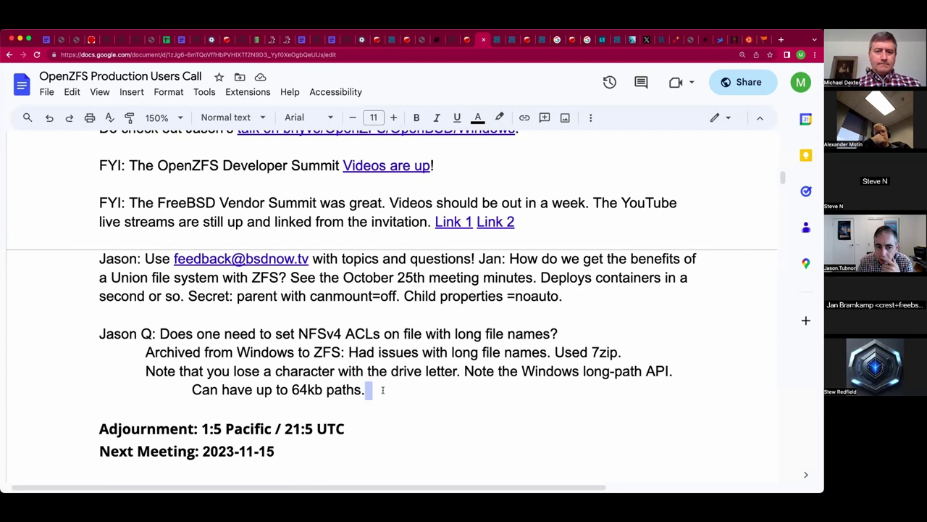
{"action": "left_click", "coordinate": [382, 390]}
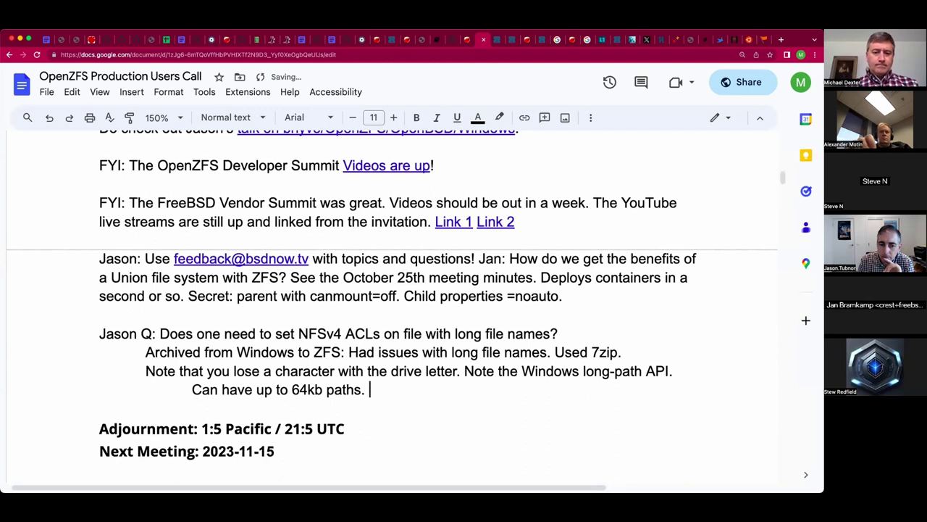
Add 'Oplocks can add complications.' after the 64kb paths note.
{"action": "type", "text": "Oploc"}
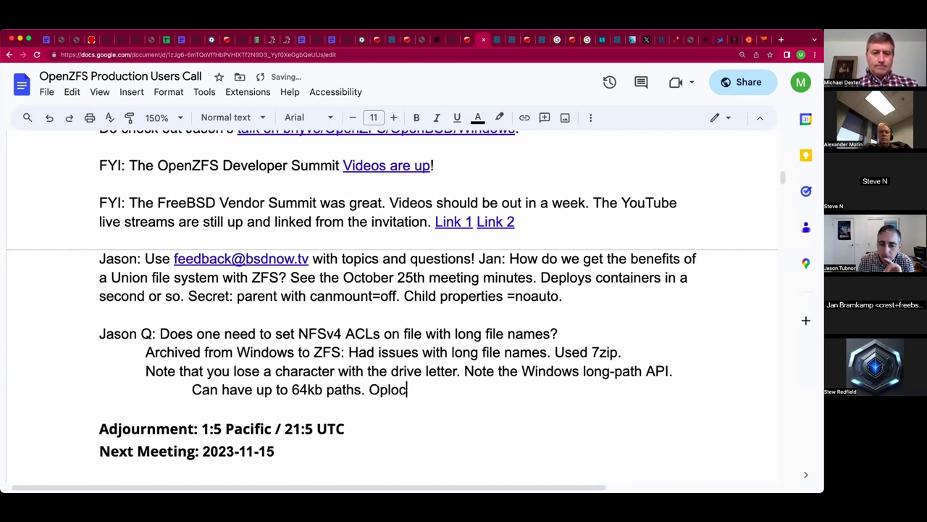
{"action": "type", "text": "ks can add complic"}
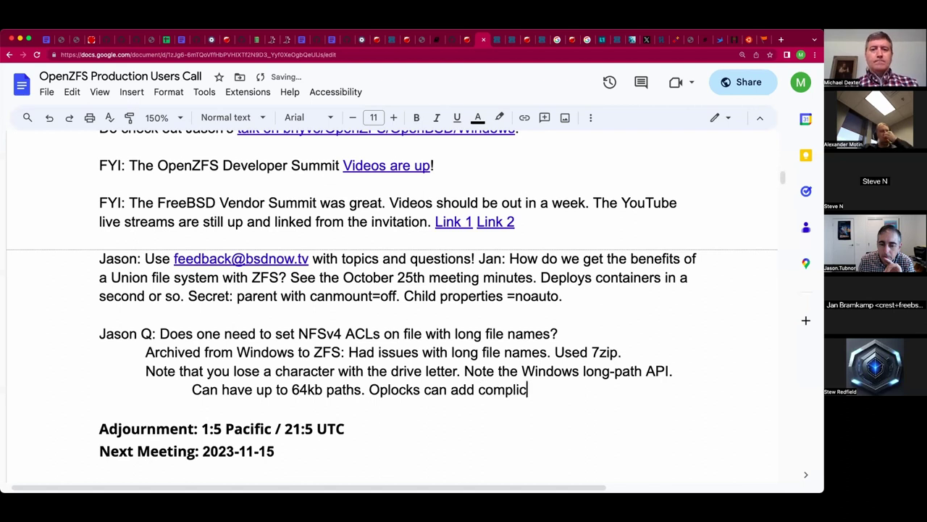
{"action": "type", "text": "ations."}
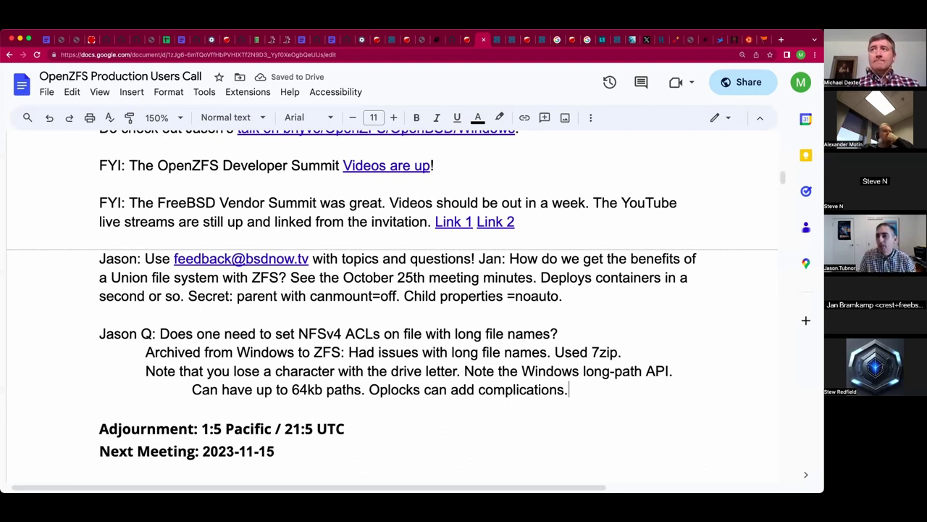
{"action": "left_click", "coordinate": [222, 428]}
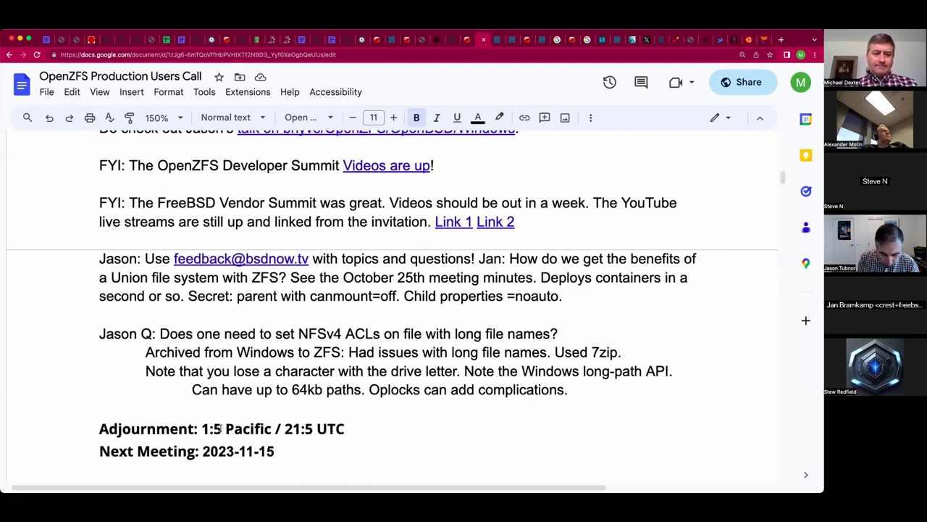
{"action": "left_click", "coordinate": [100, 408]}
Add 'Could register the SMB mount as a drive letter and you lose the long NFS prefix.'.
{"action": "left_click", "coordinate": [569, 389]}
{"action": "type", "text": "Could "}
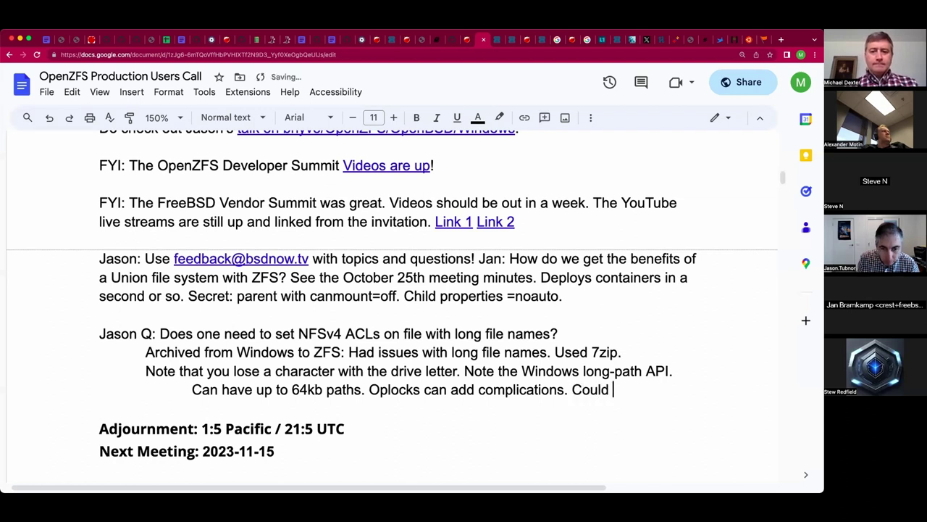
{"action": "type", "text": "register the S"}
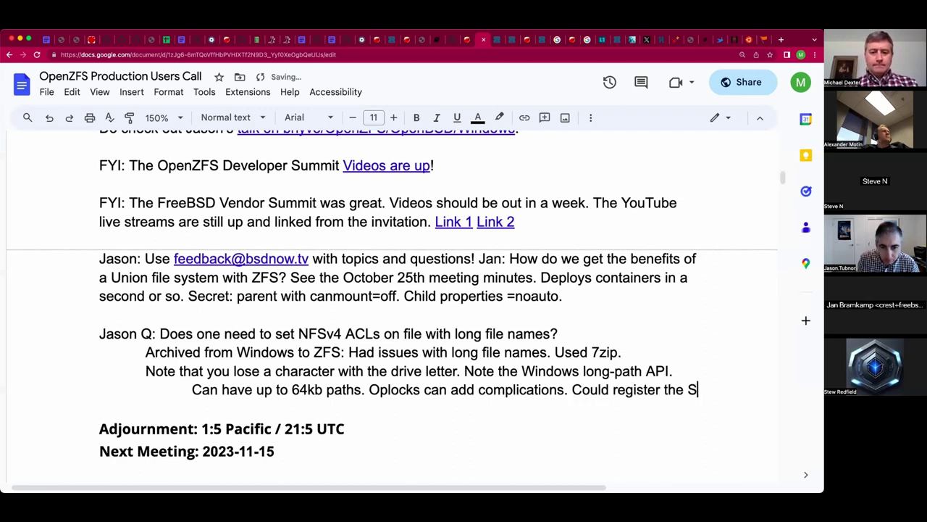
{"action": "type", "text": "MB mount as a "}
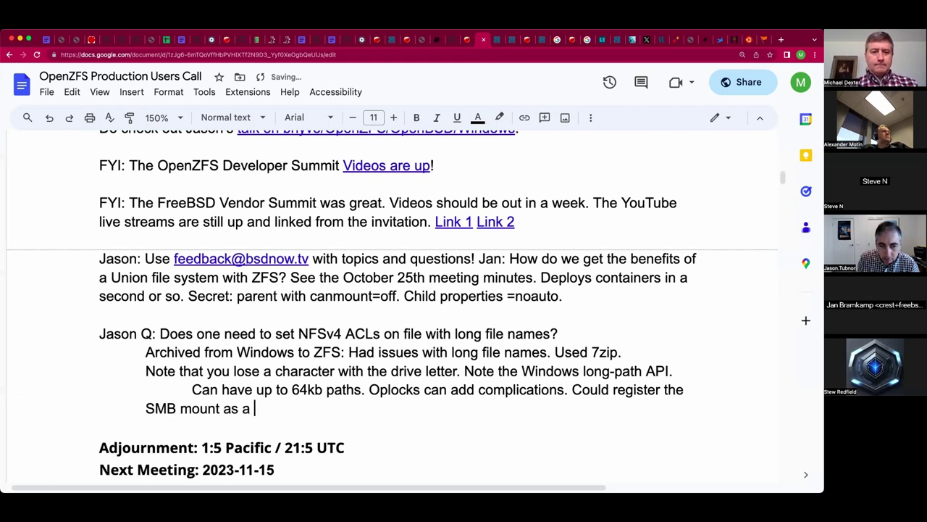
{"action": "type", "text": "drive ltter and"}
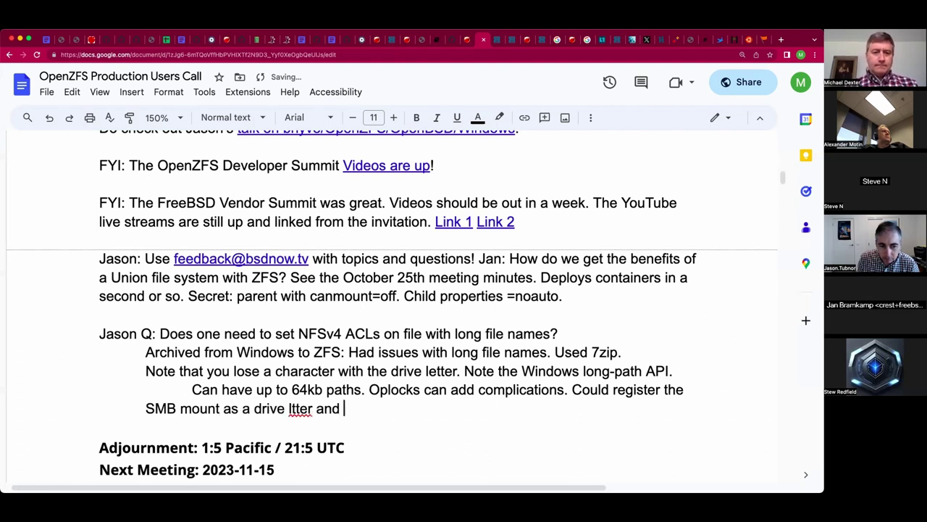
{"action": "left_click", "coordinate": [292, 409]}
{"action": "type", "text": "e"}
{"action": "left_click", "coordinate": [350, 409]}
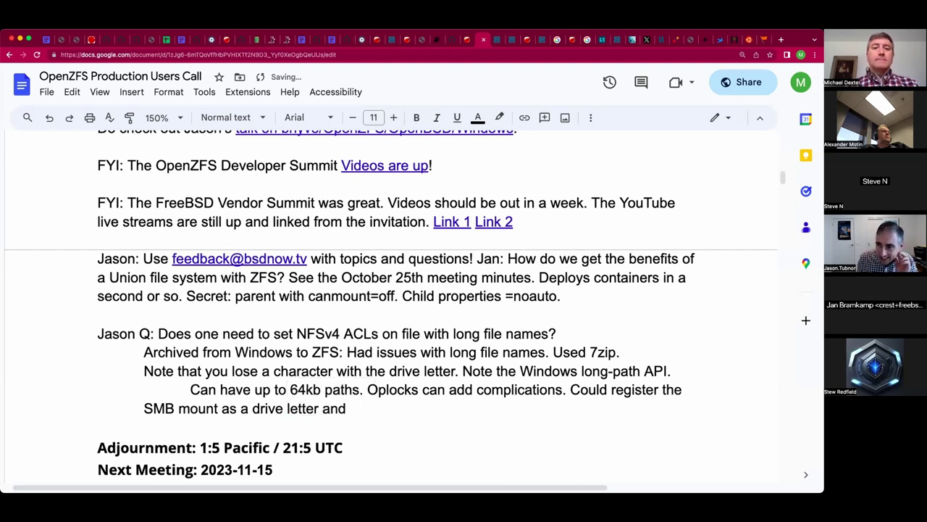
{"action": "type", "text": "you lose the "}
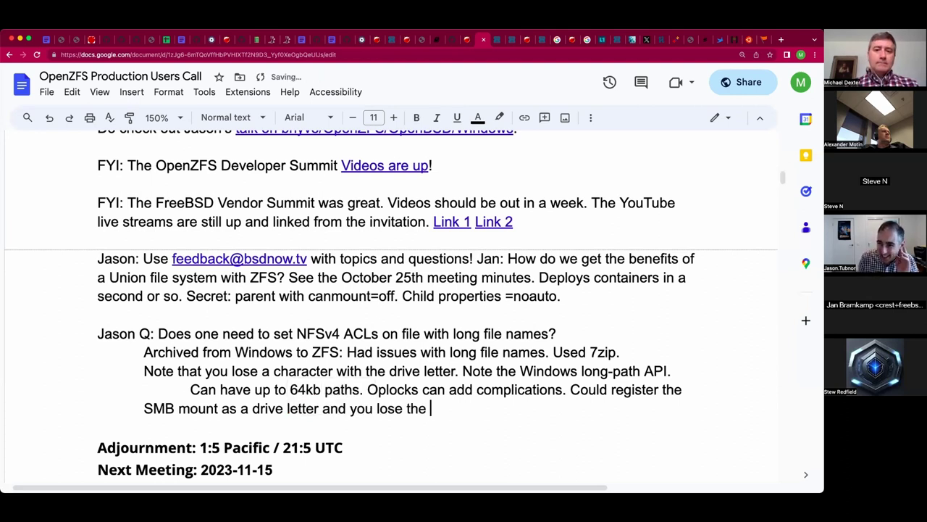
{"action": "type", "text": "long prefix."}
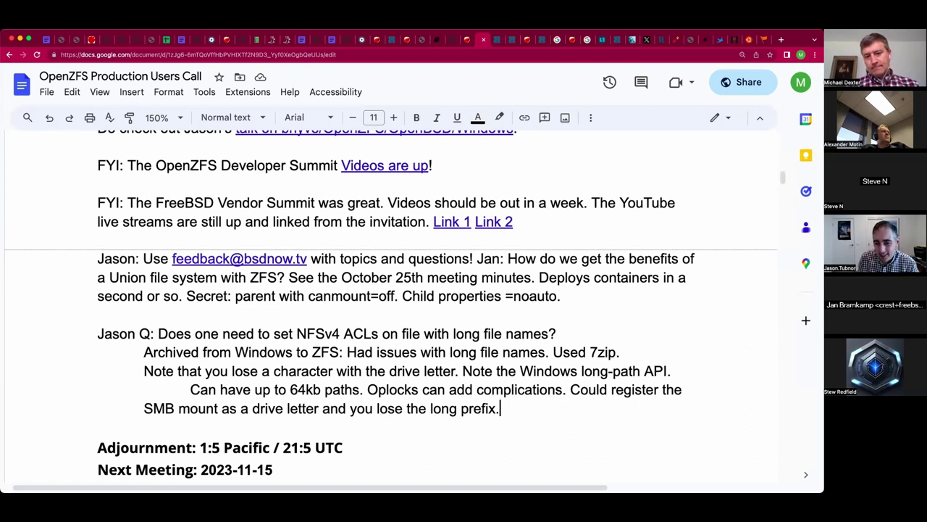
{"action": "left_click", "coordinate": [457, 409]}
{"action": "type", "text": "NFS"}
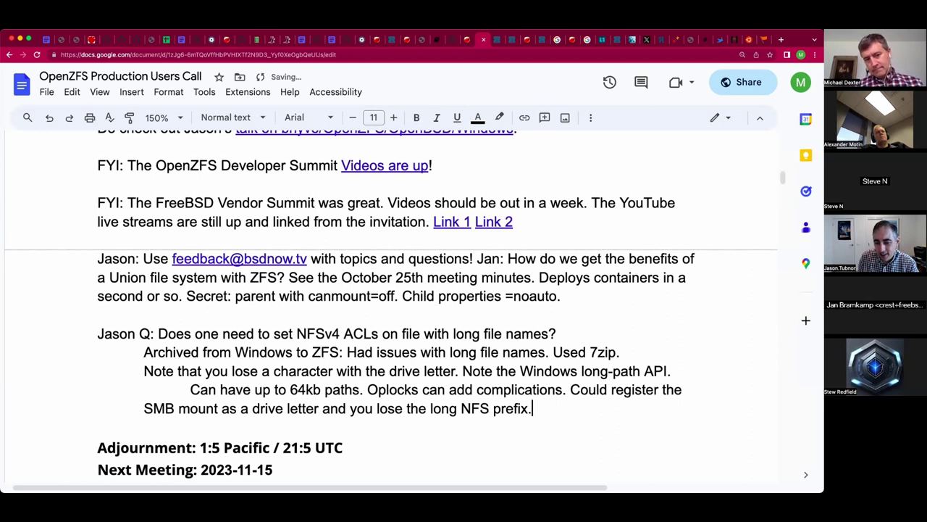
{"action": "left_click", "coordinate": [533, 409]}
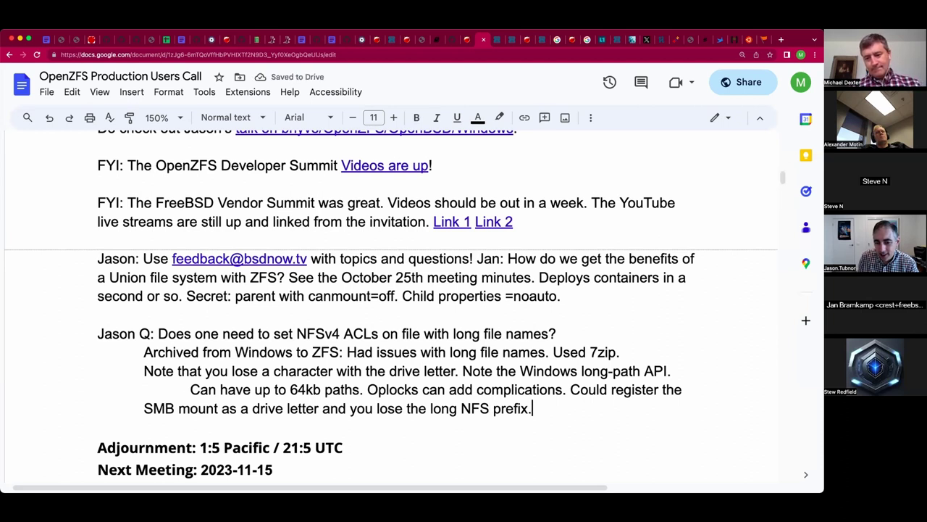
{"action": "left_click", "coordinate": [99, 426]}
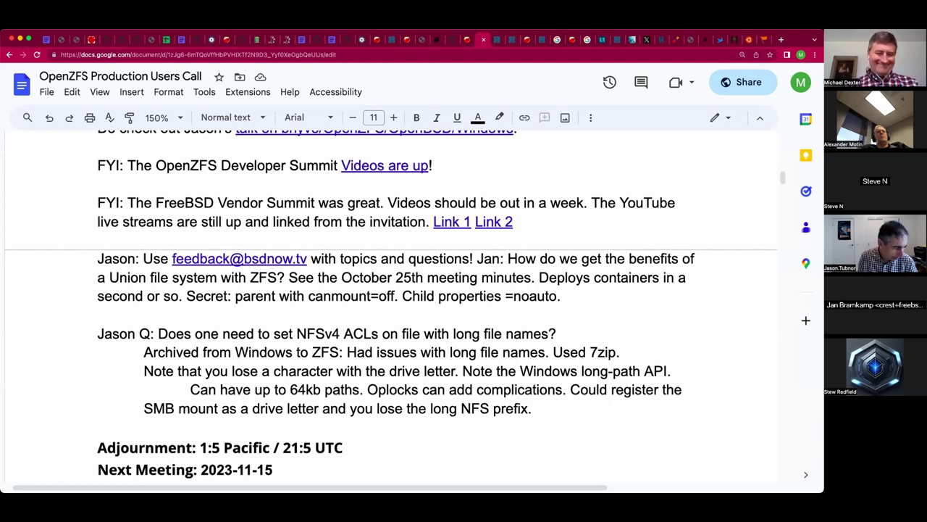
Add an indented note on single-letter pool and dataset names ending in a smiley, plus a blank line before Adjournment.
{"action": "key", "text": "Tab"}
{"action": "key", "text": "Tab"}
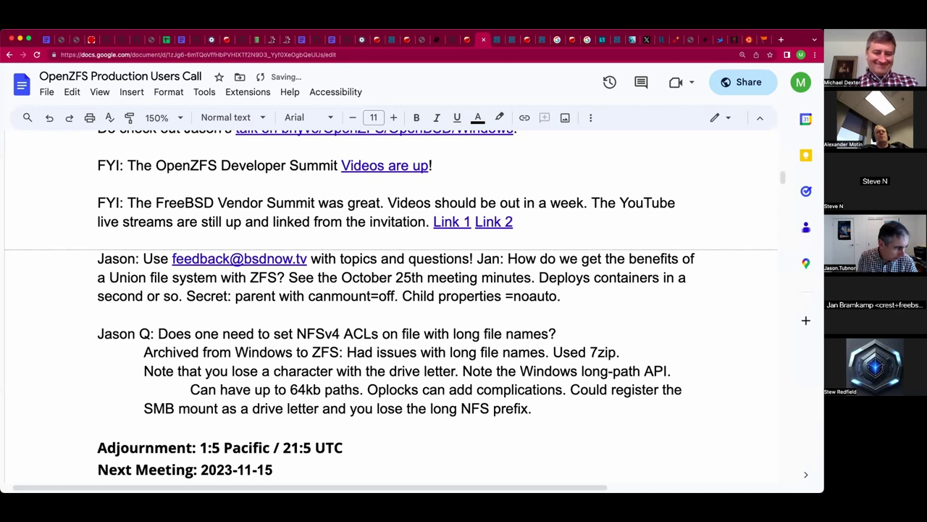
{"action": "type", "text": "Why Mich"}
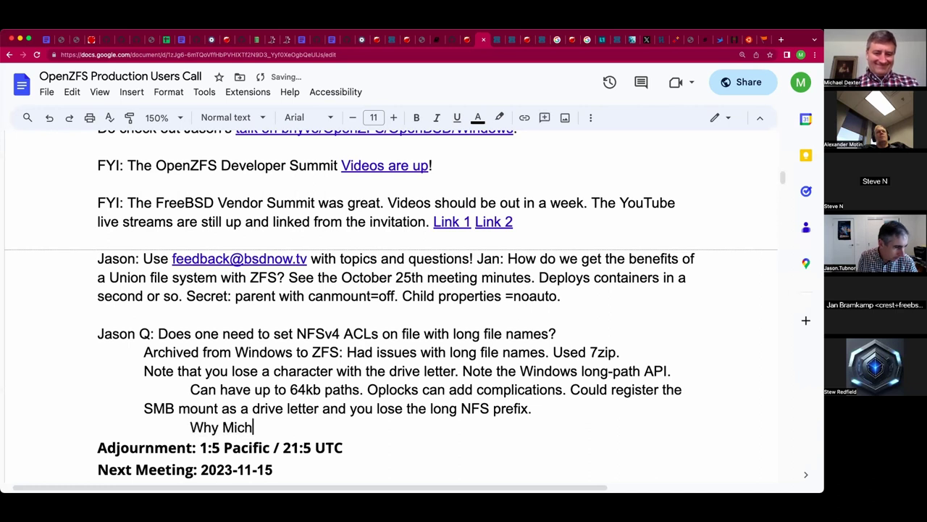
{"action": "type", "text": "ael is down to s"}
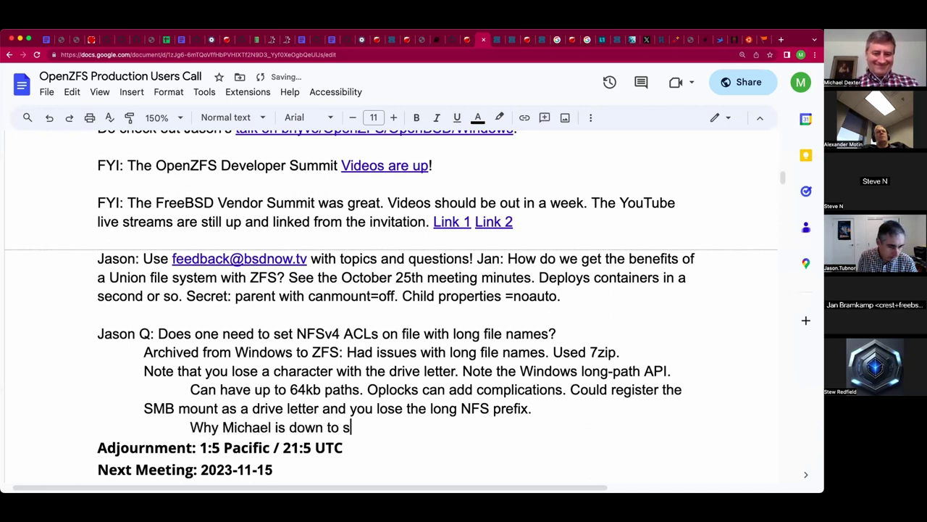
{"action": "type", "text": "ingle letter po"}
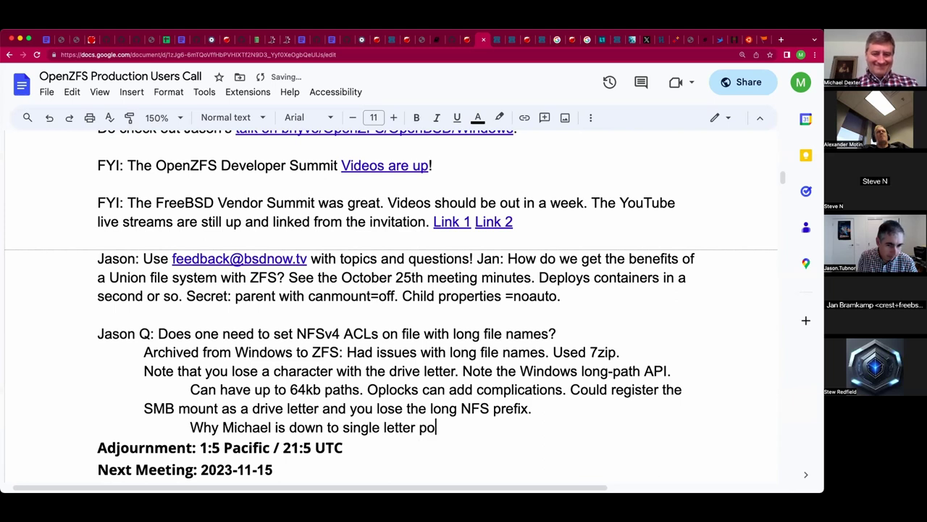
{"action": "type", "text": "ol and dataset "}
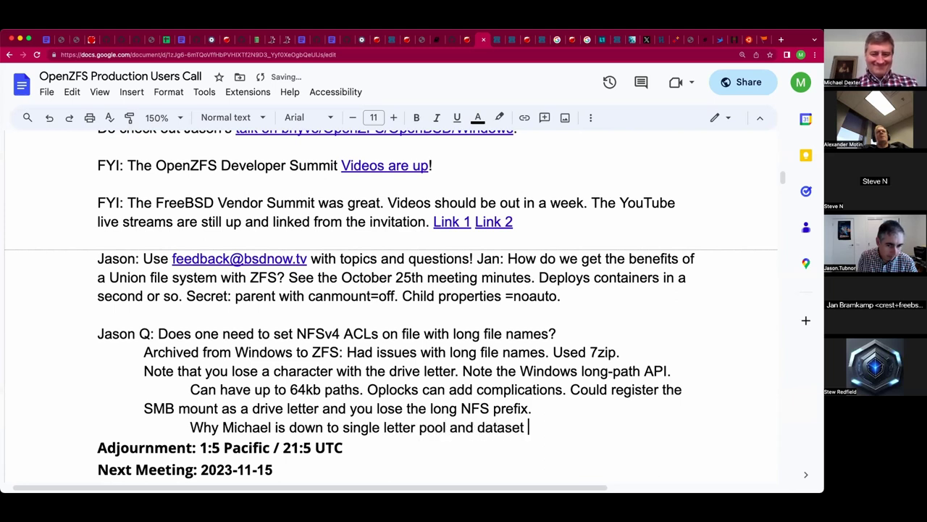
{"action": "type", "text": "names. :)"}
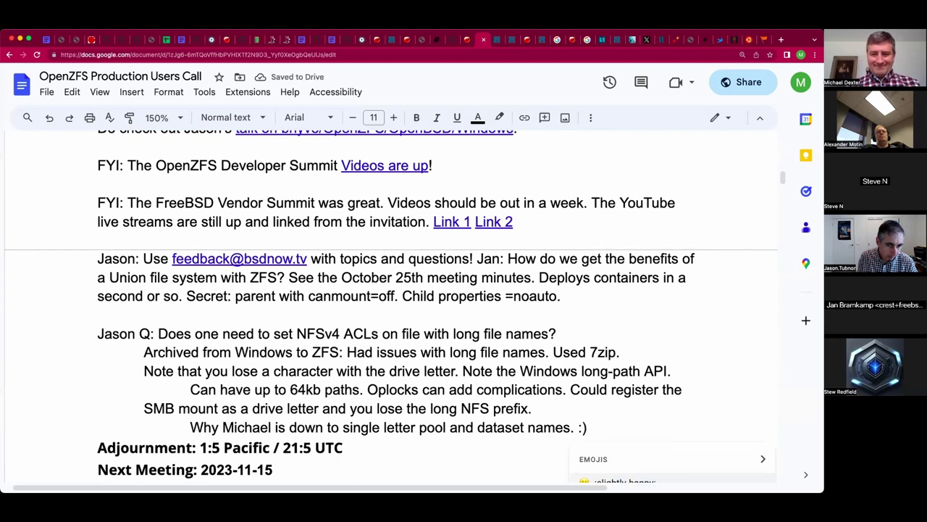
{"action": "key", "text": "Return"}
{"action": "key", "text": "Right"}
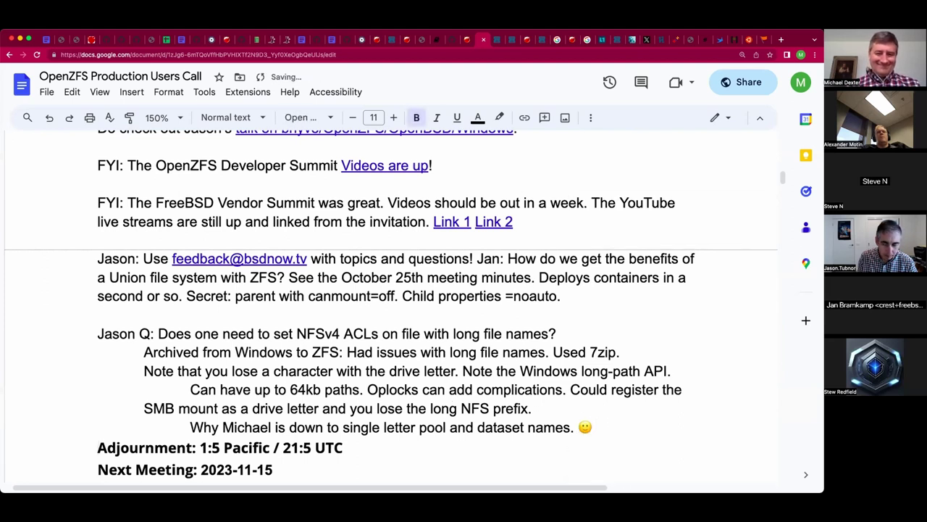
{"action": "key", "text": "Left"}
{"action": "key", "text": "Return"}
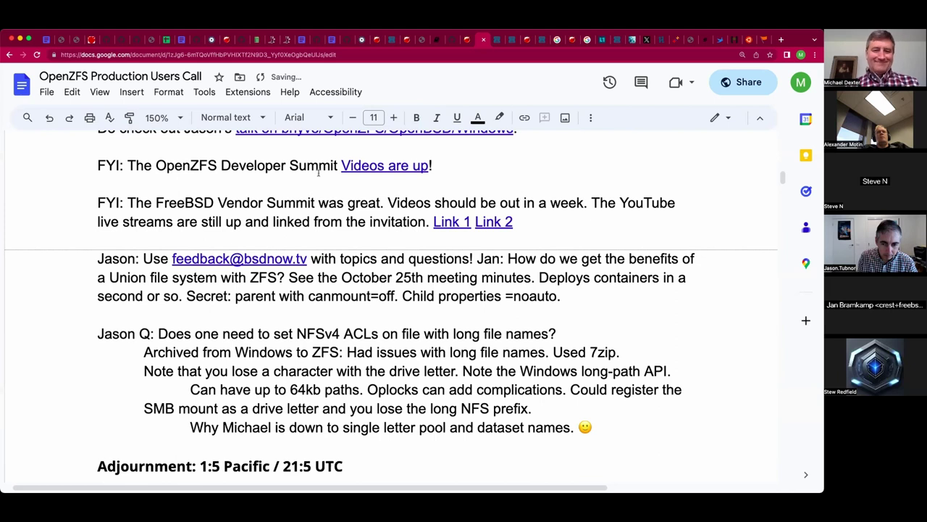
{"action": "scroll", "coordinate": [360, 229], "scroll_direction": "down", "scroll_amount": 1}
{"action": "scroll", "coordinate": [360, 229], "scroll_direction": "down", "scroll_amount": 1}
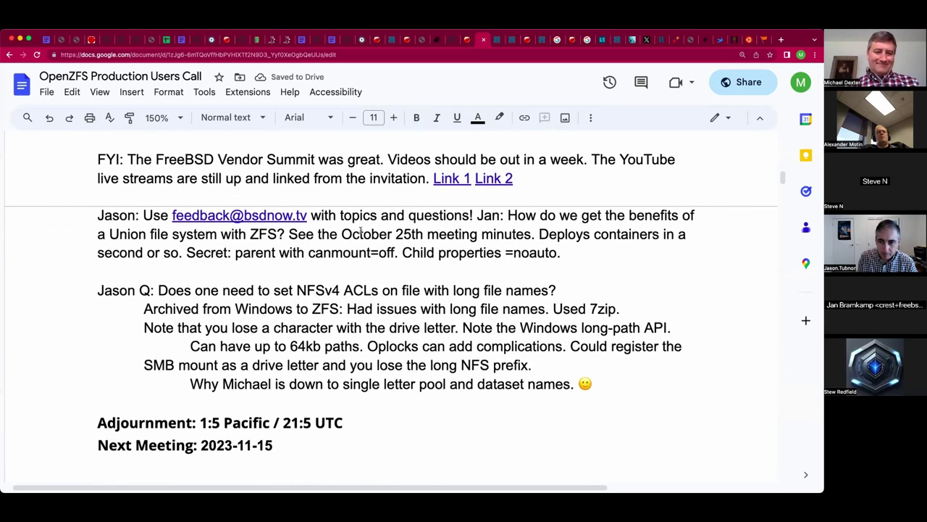